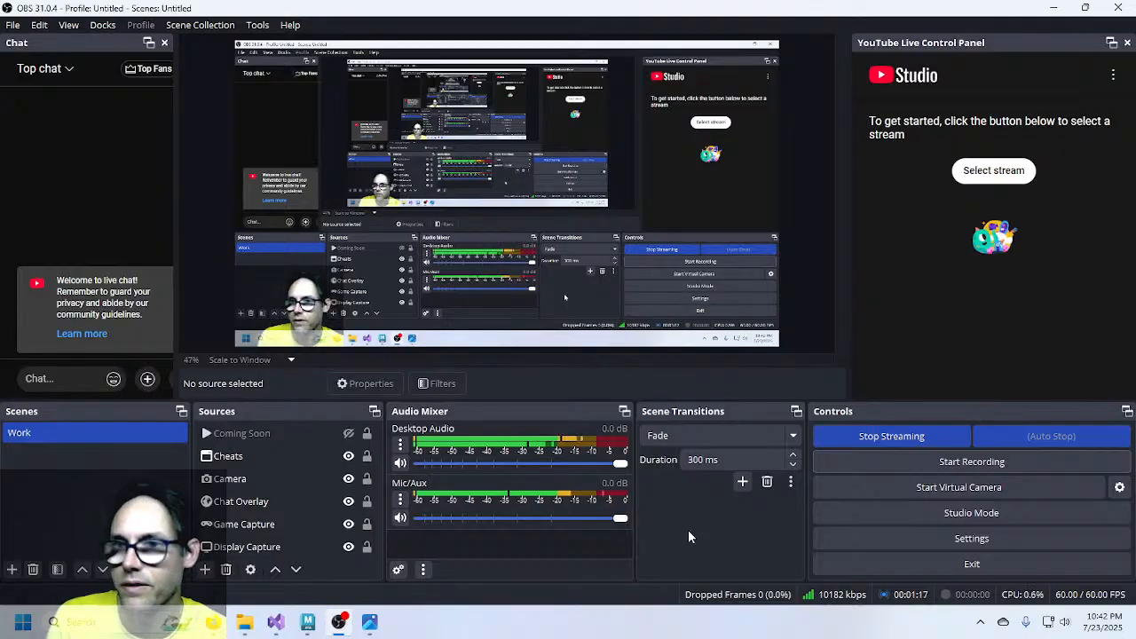
- Refresh the list of live streams in the YouTube Live Control Panel and select the "TGC/WOA – Mirroring Seldin's Walk" stream
left_click(993, 171)
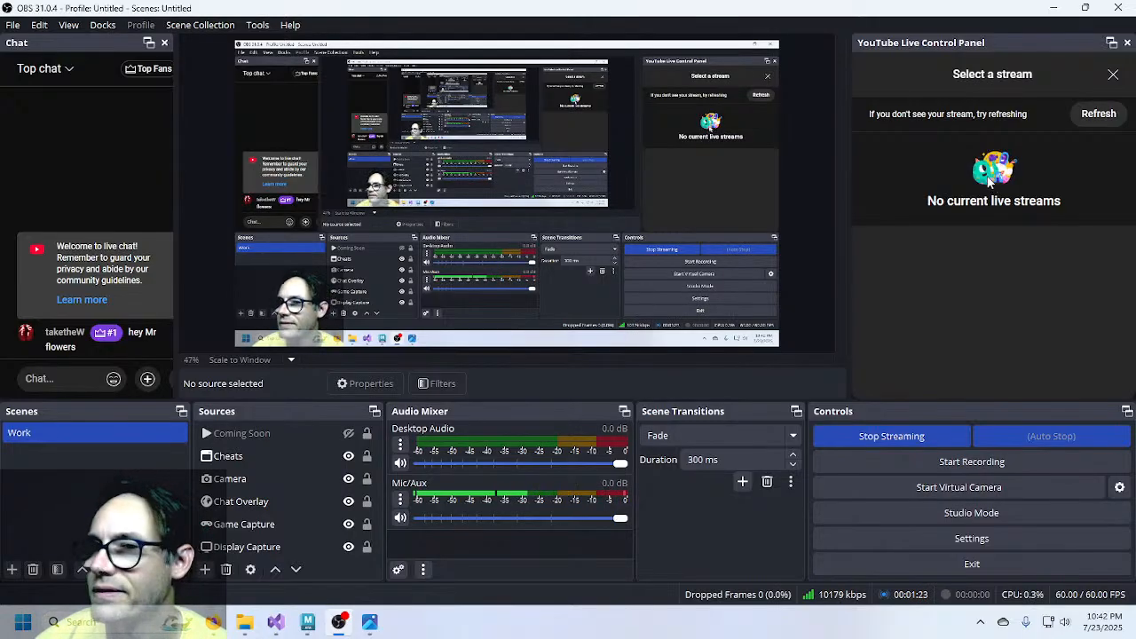
left_click(1097, 113)
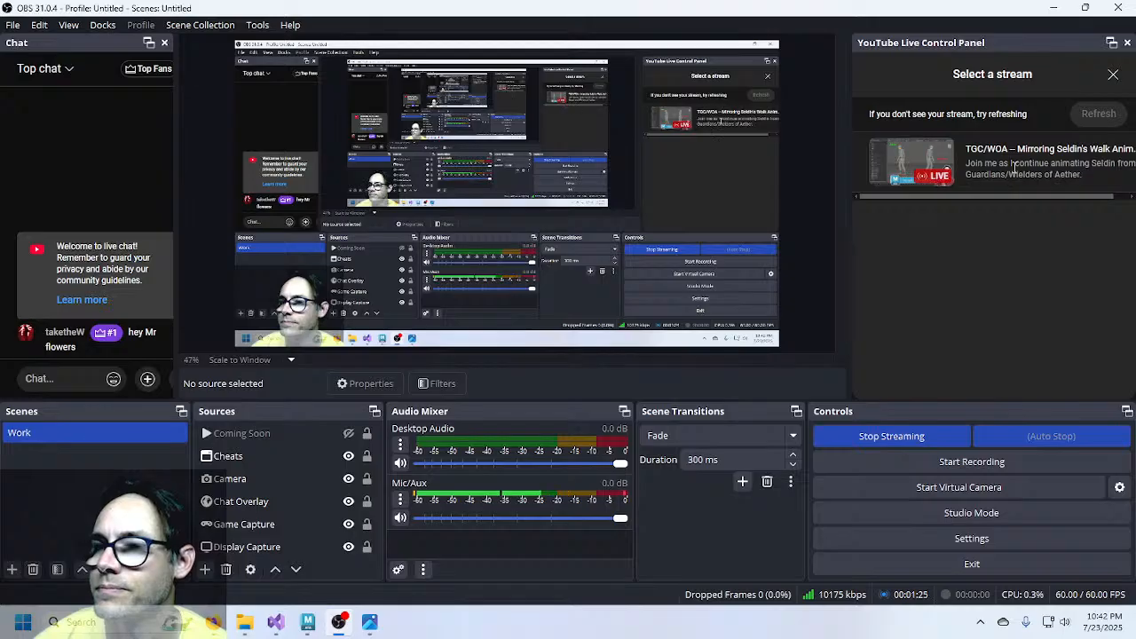
left_click(987, 157)
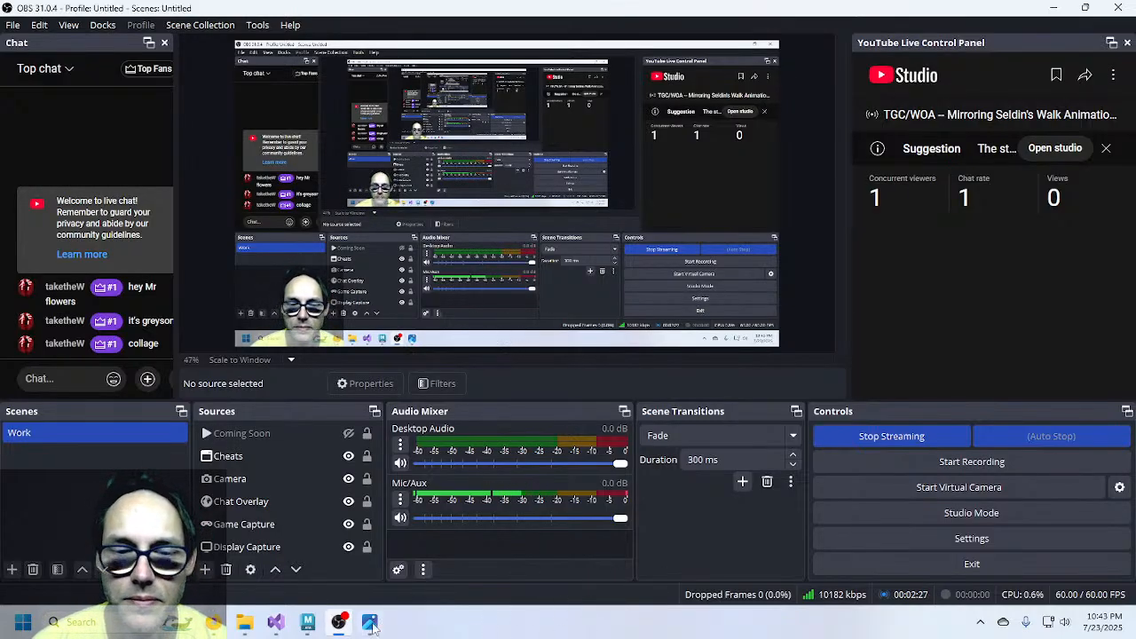
- Switch to Maya and play back Seldin's walk animation, examining it from several angles in the perspective view
left_click(307, 621)
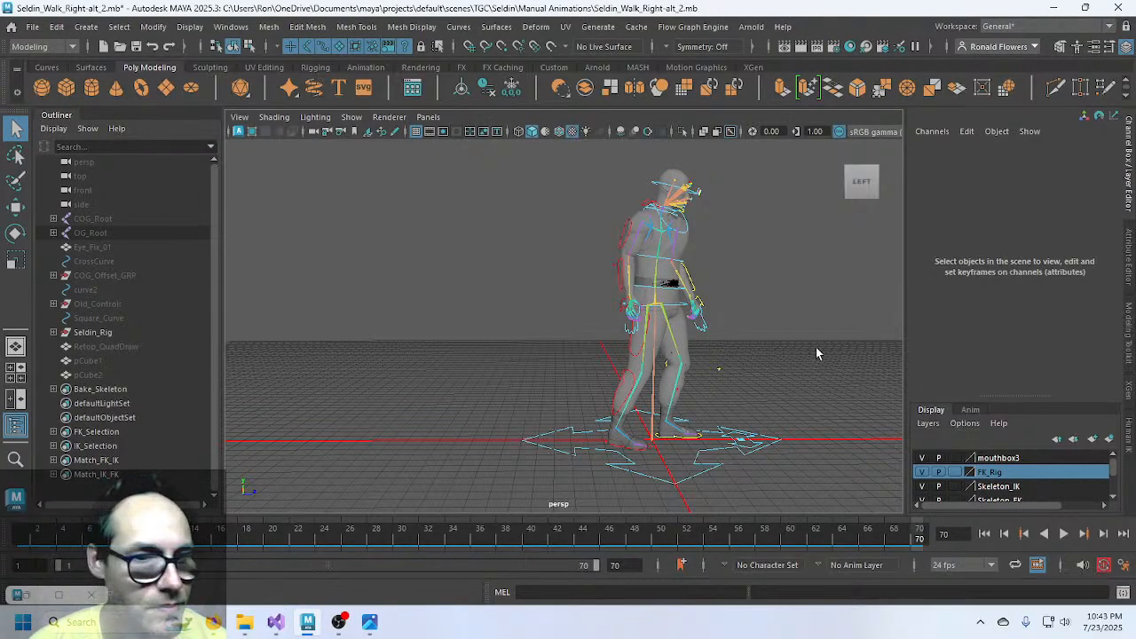
left_click_drag(814, 359, 680, 359, "alt")
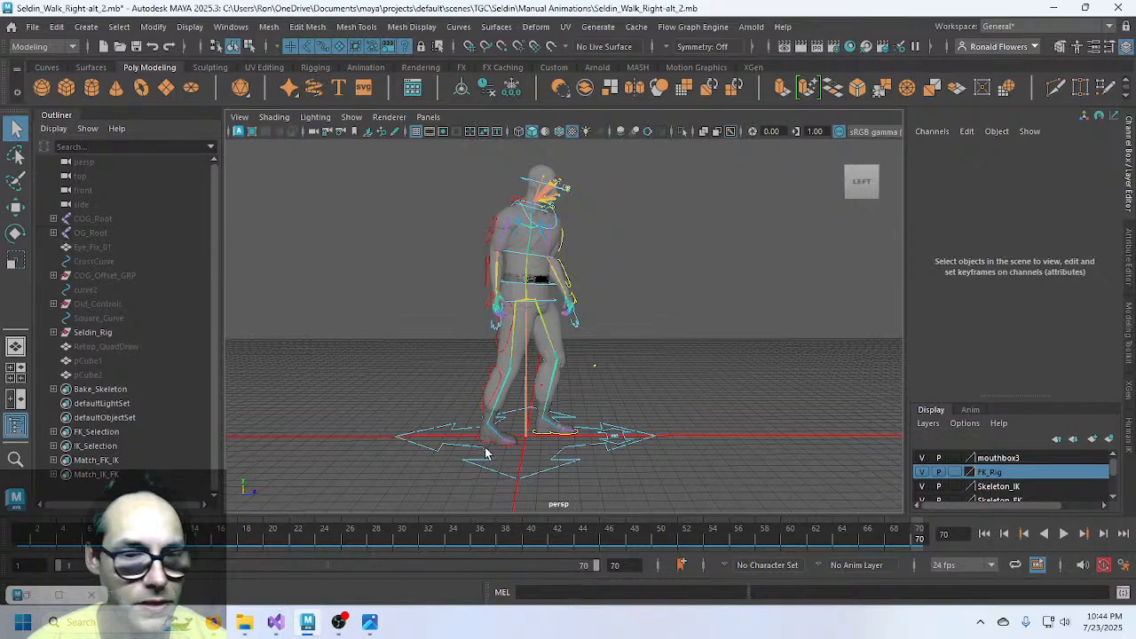
left_click_drag(473, 199, 650, 398, "alt")
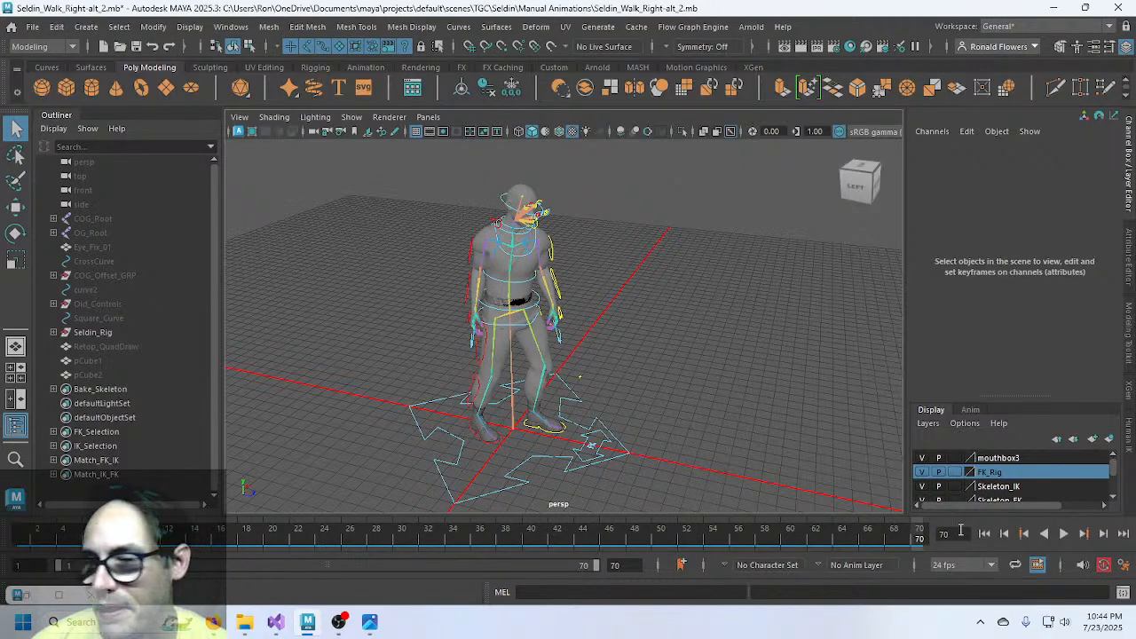
left_click(1064, 534)
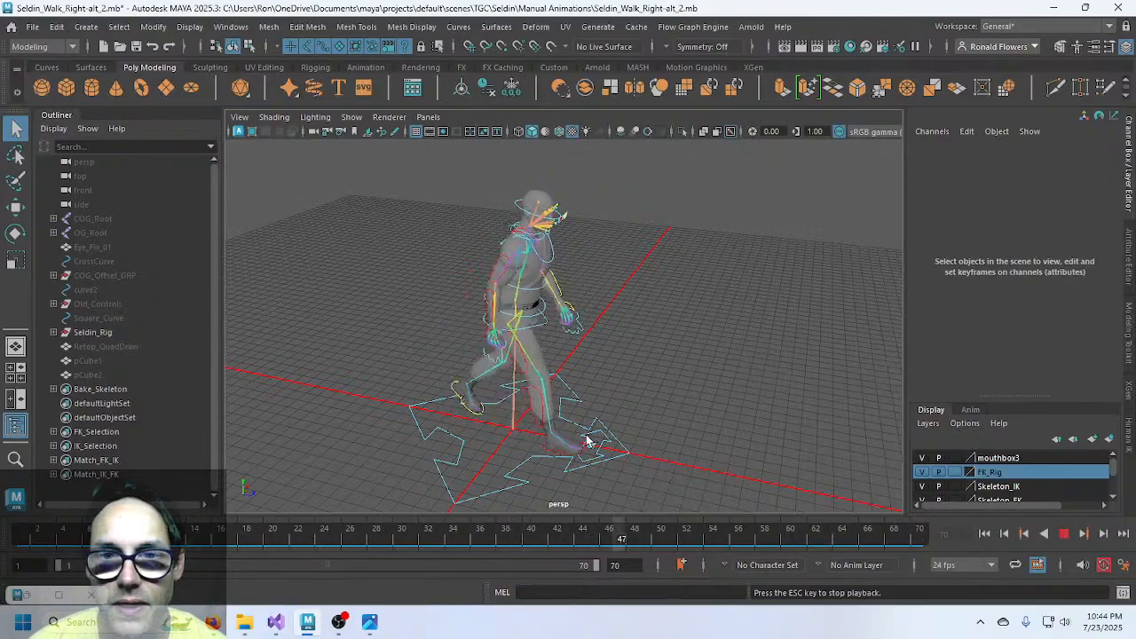
left_click_drag(578, 432, 532, 435, "alt")
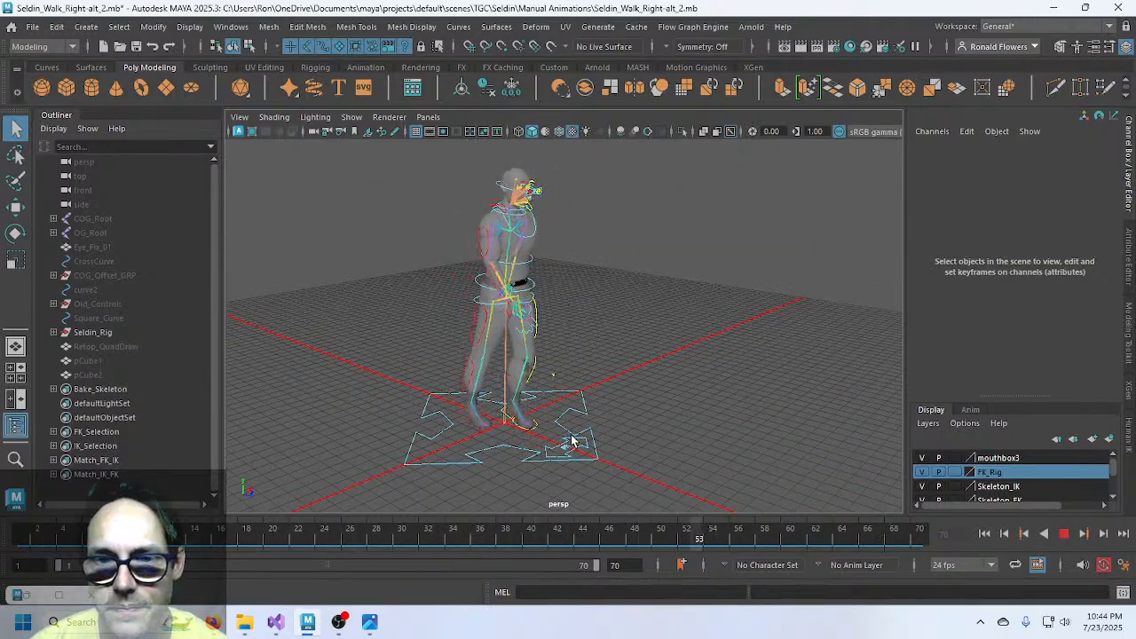
mouse_move(606, 406)
left_mouse_down("alt")
mouse_move(573, 405)
mouse_move(606, 424)
left_mouse_up("alt")
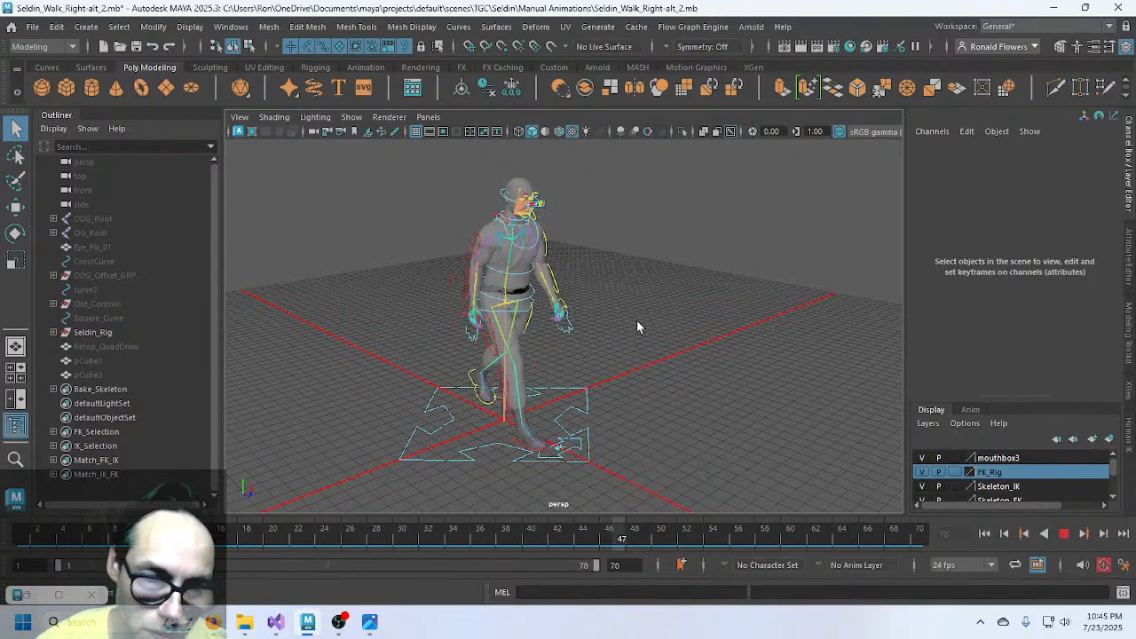
left_click(115, 621)
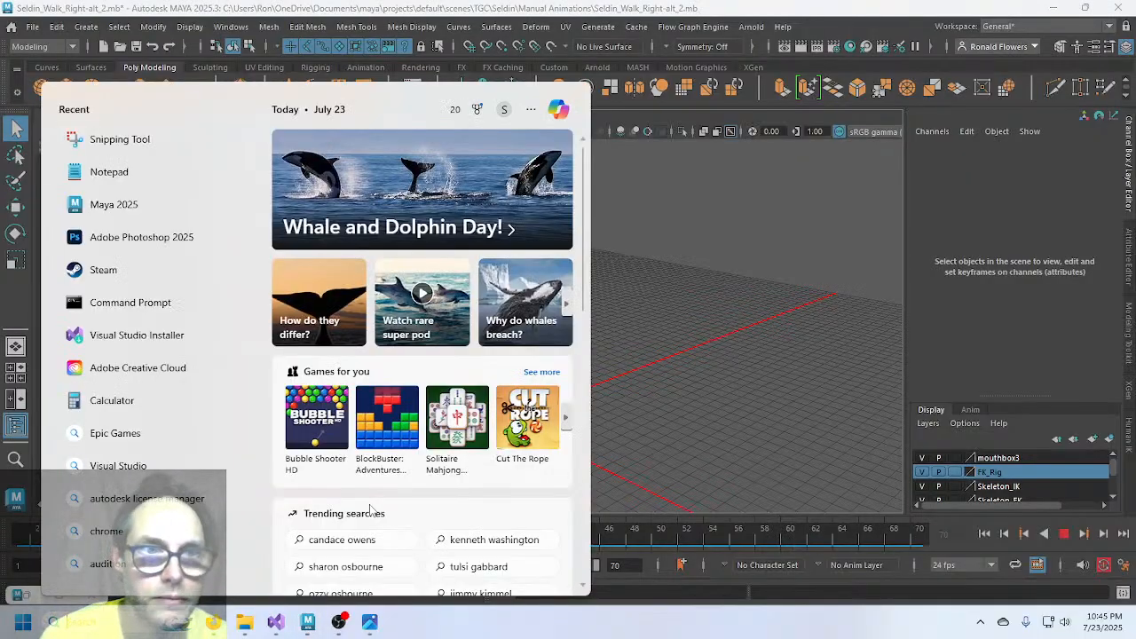
type("note")
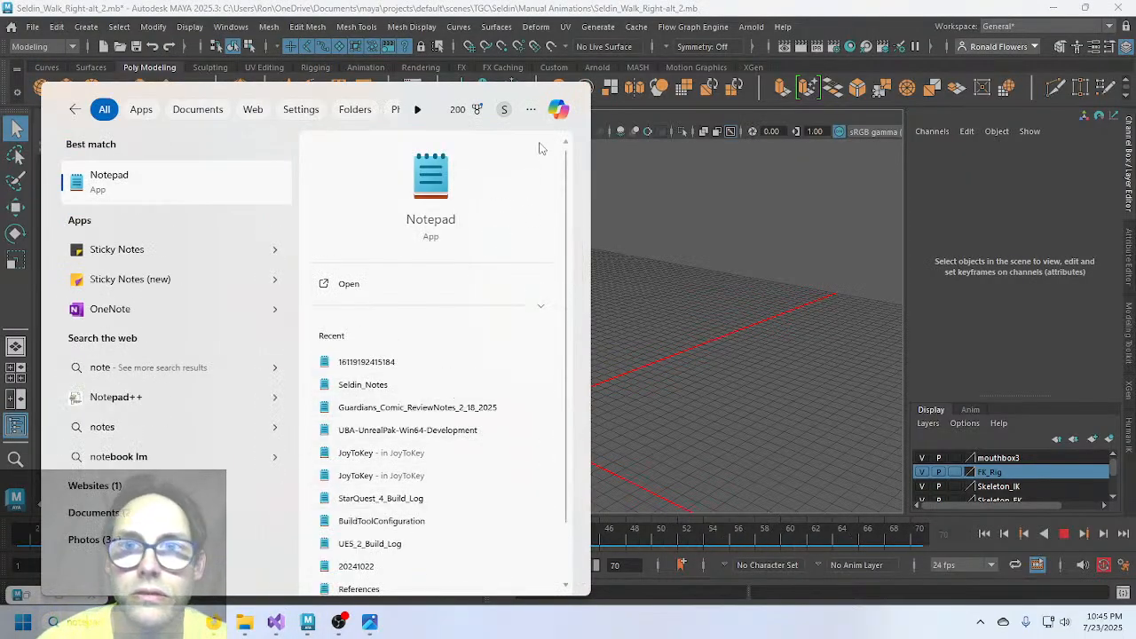
left_click(626, 364)
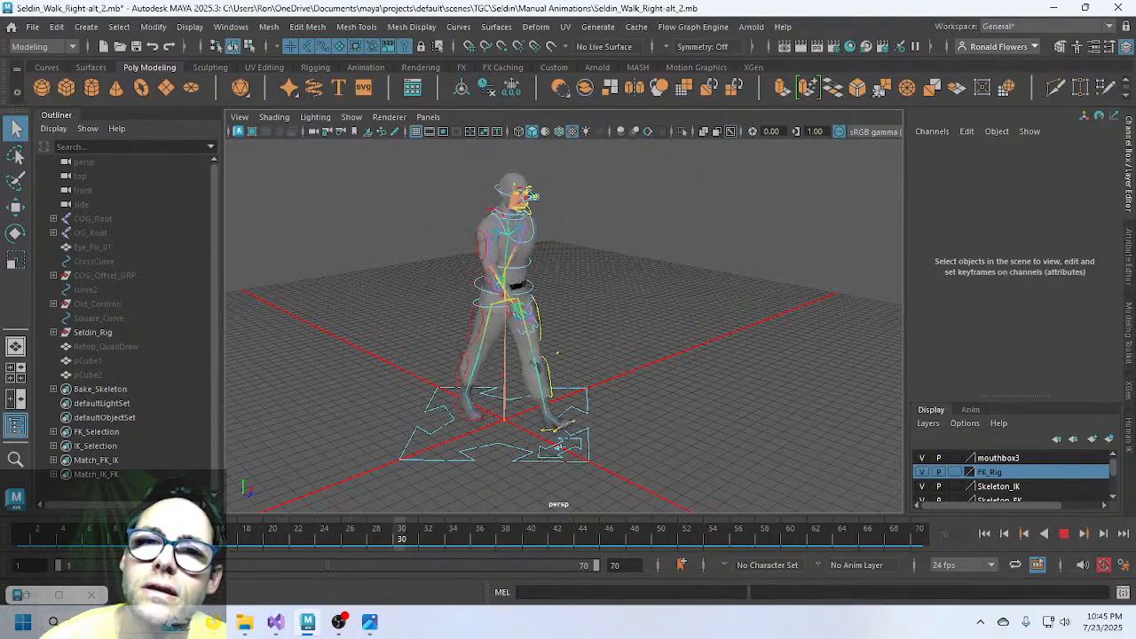
- Search Windows for Paint and open it with a blank canvas
key("super+s")
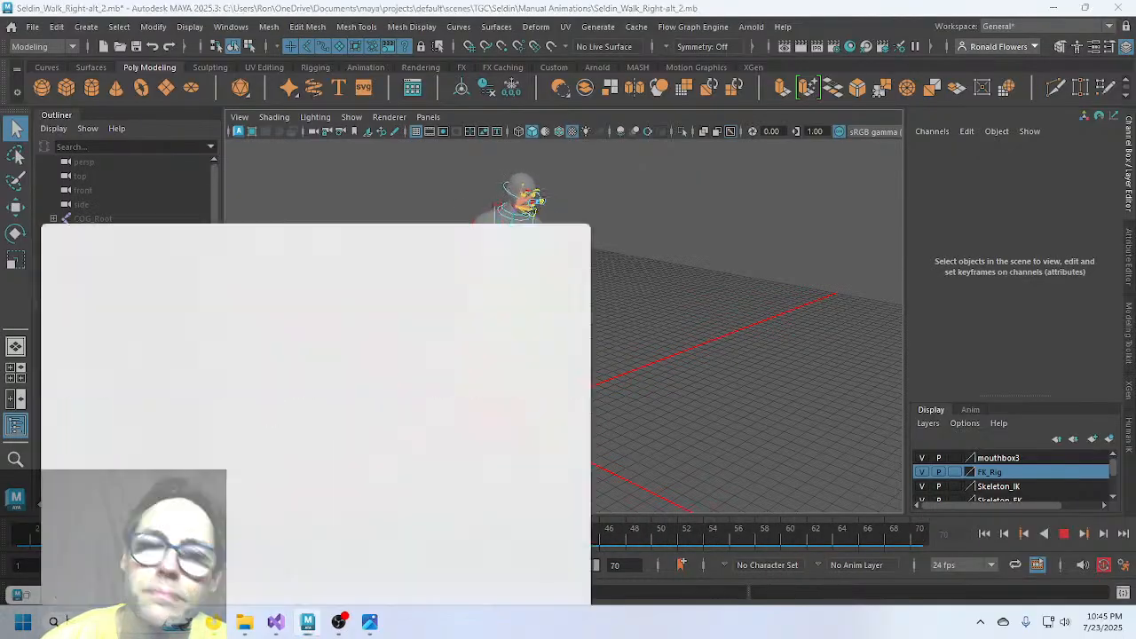
type("pain")
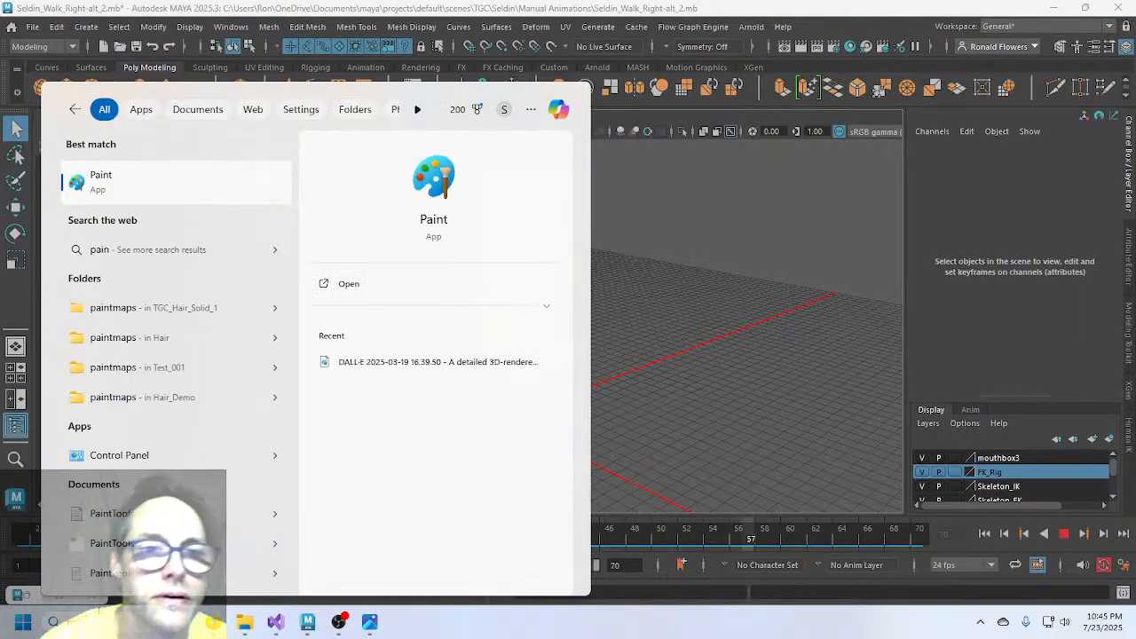
key("Return")
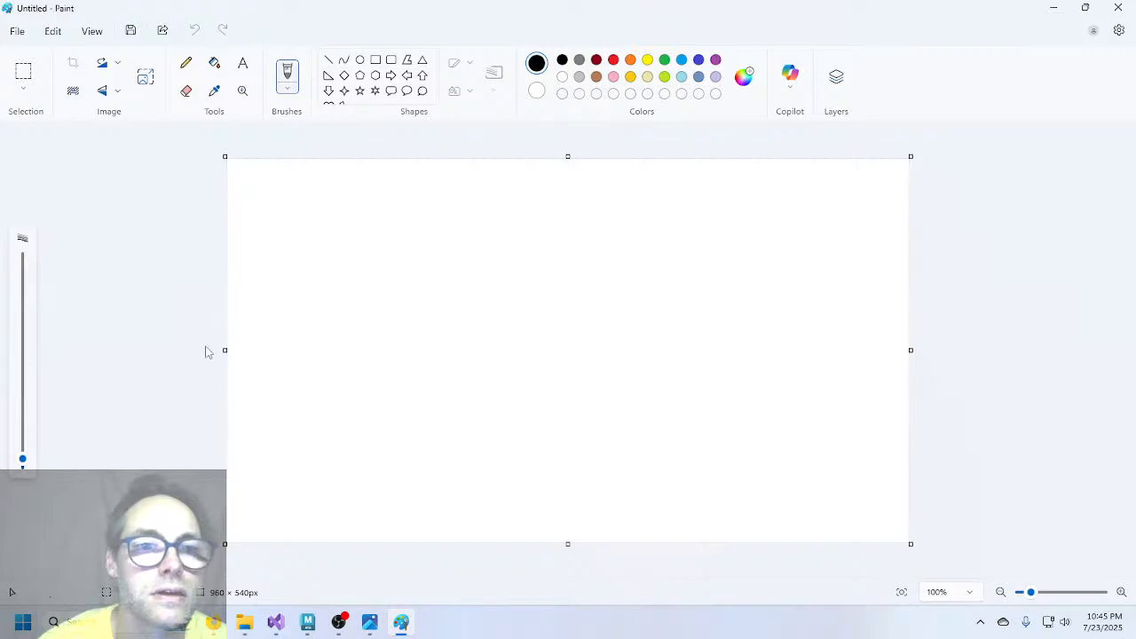
- Draw a black stick figure with the Pencil: smiling head, body, two arms and two legs in a walking pose
left_click(359, 59)
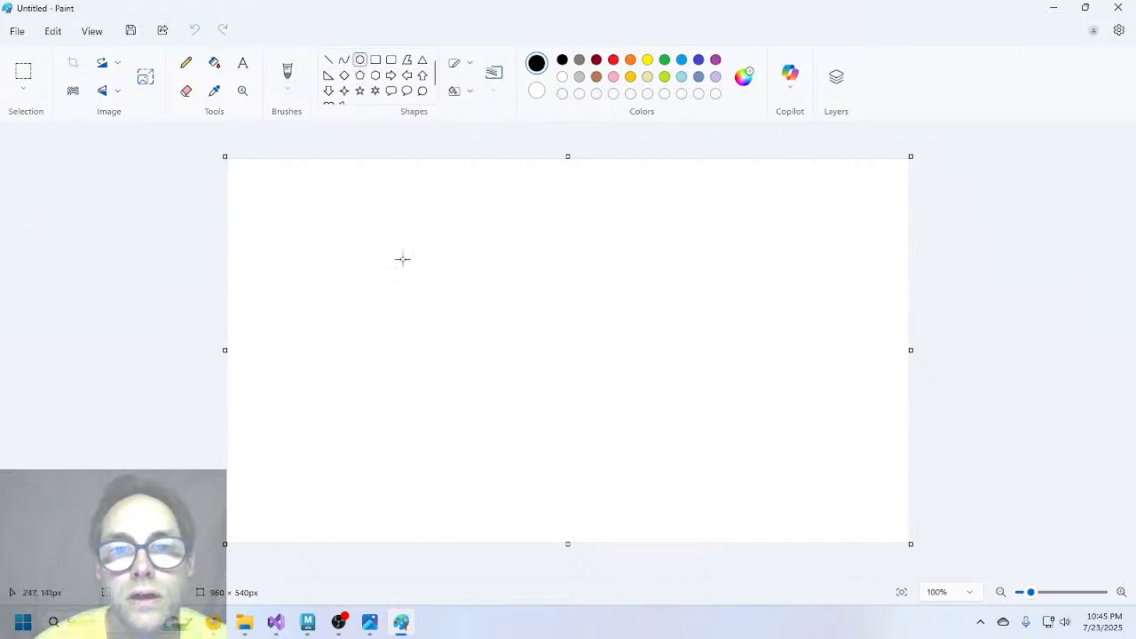
left_click(375, 60)
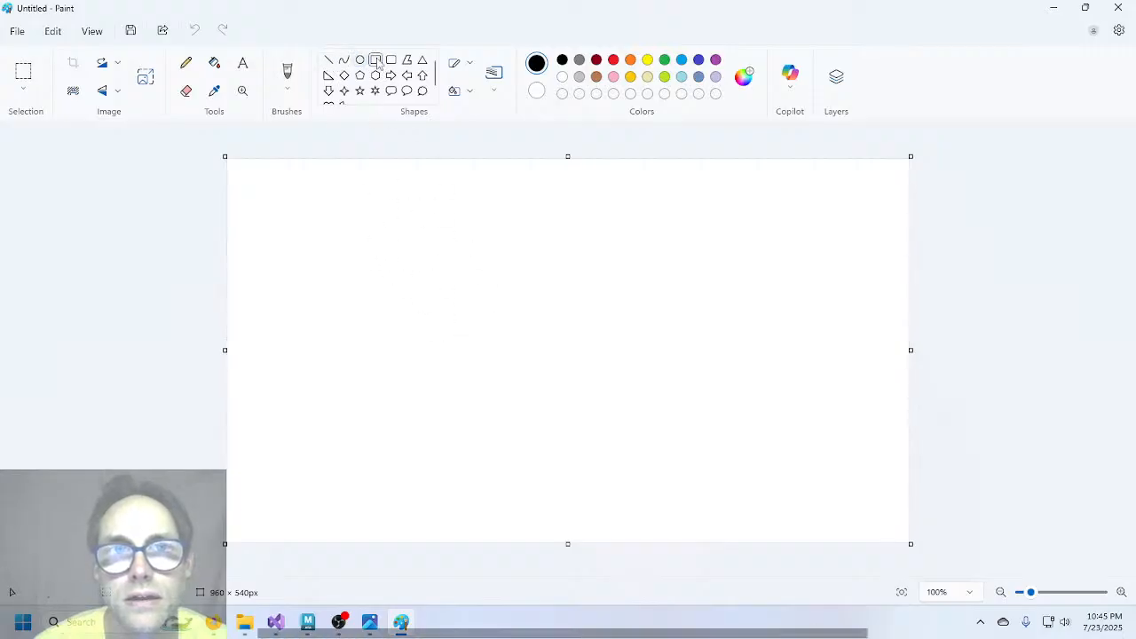
left_click(185, 62)
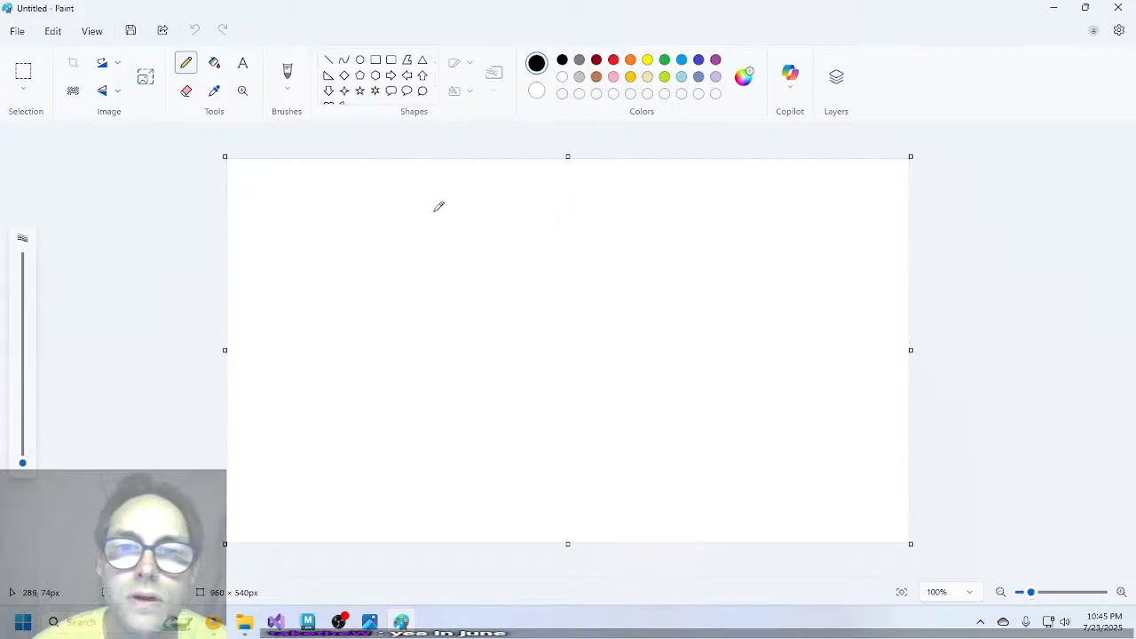
mouse_move(511, 242)
left_mouse_down()
mouse_move(493, 228)
mouse_move(476, 246)
left_mouse_up()
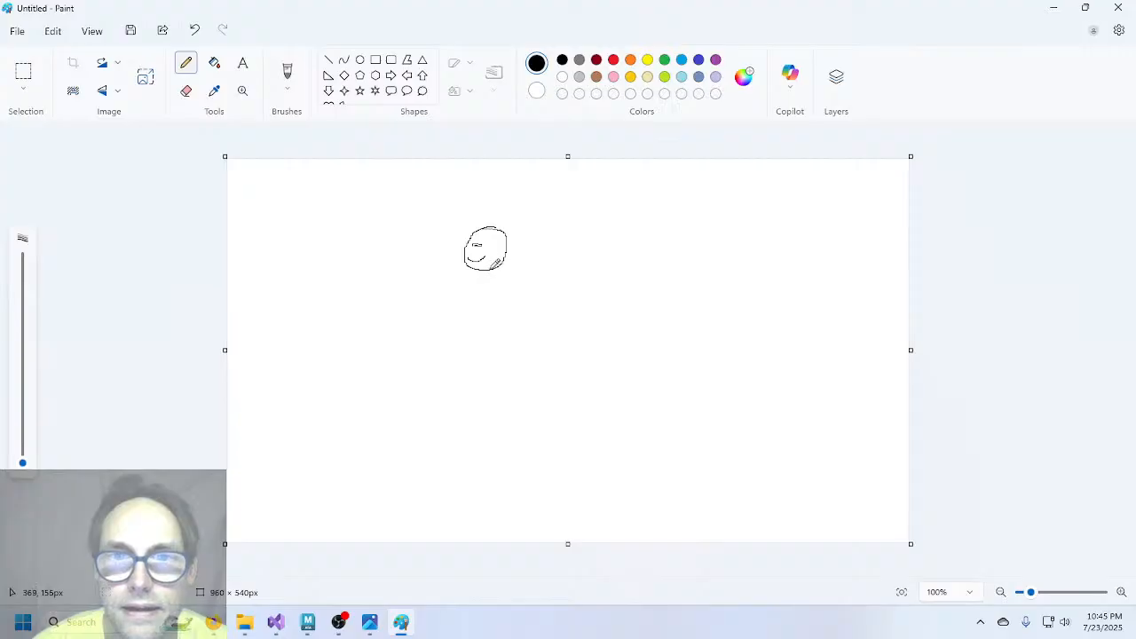
left_click_drag(484, 316, 464, 373)
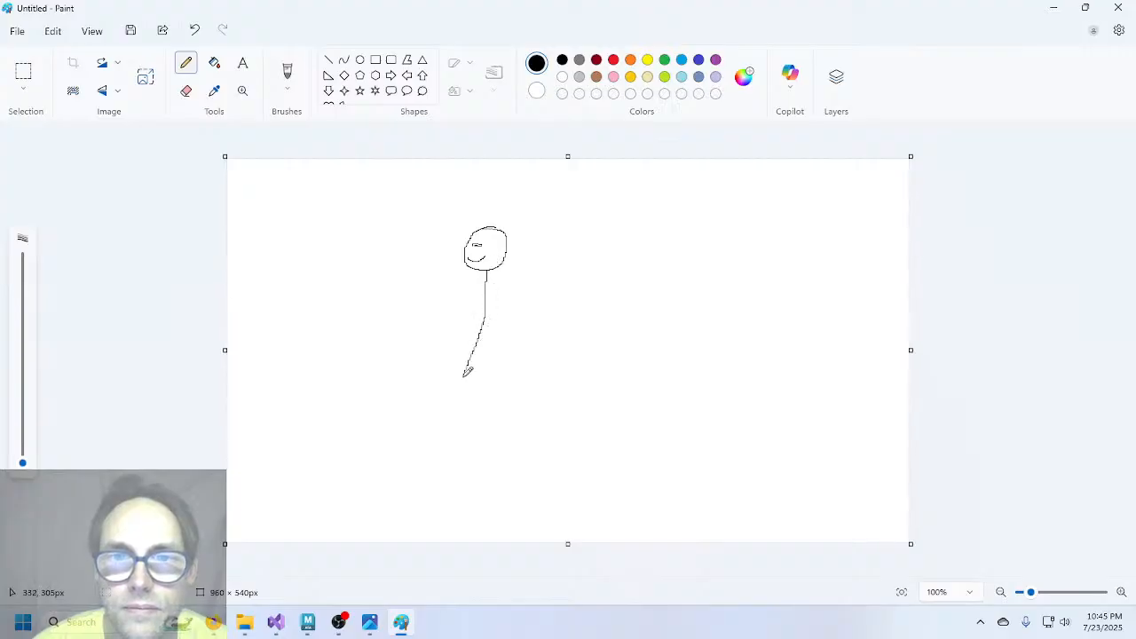
left_click_drag(486, 327, 508, 366)
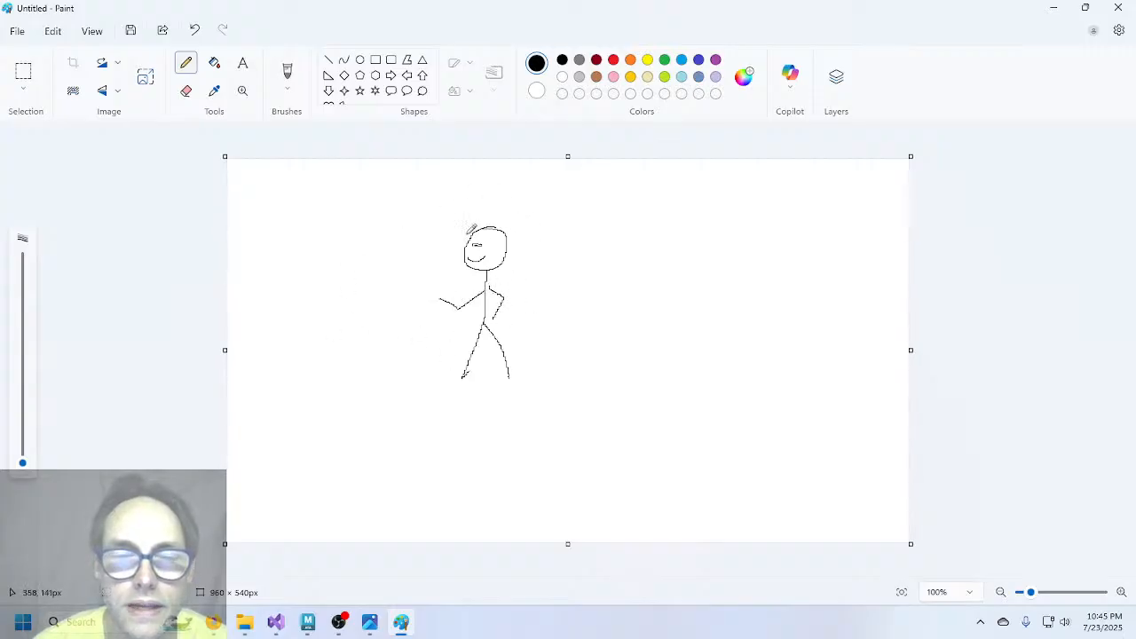
- Select the stick figure, move it toward the left of the canvas, and place a pasted copy beside it
left_click(23, 72)
left_click_drag(410, 216, 547, 398)
left_click_drag(486, 322, 394, 345)
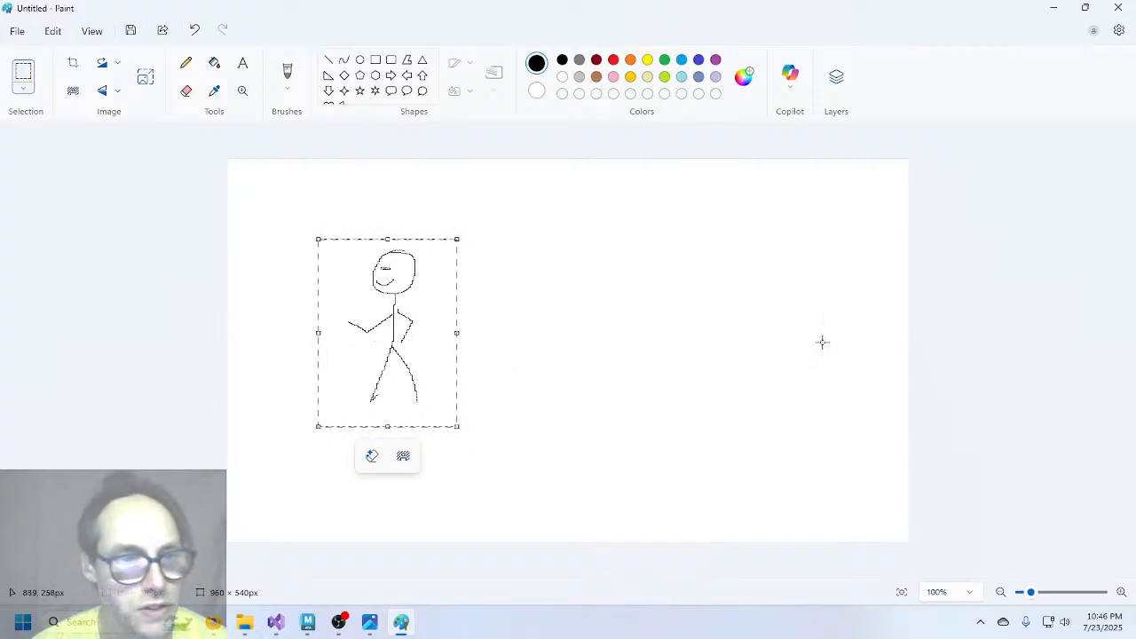
left_click(619, 358)
key("ctrl+v")
left_click_drag(325, 269, 628, 345)
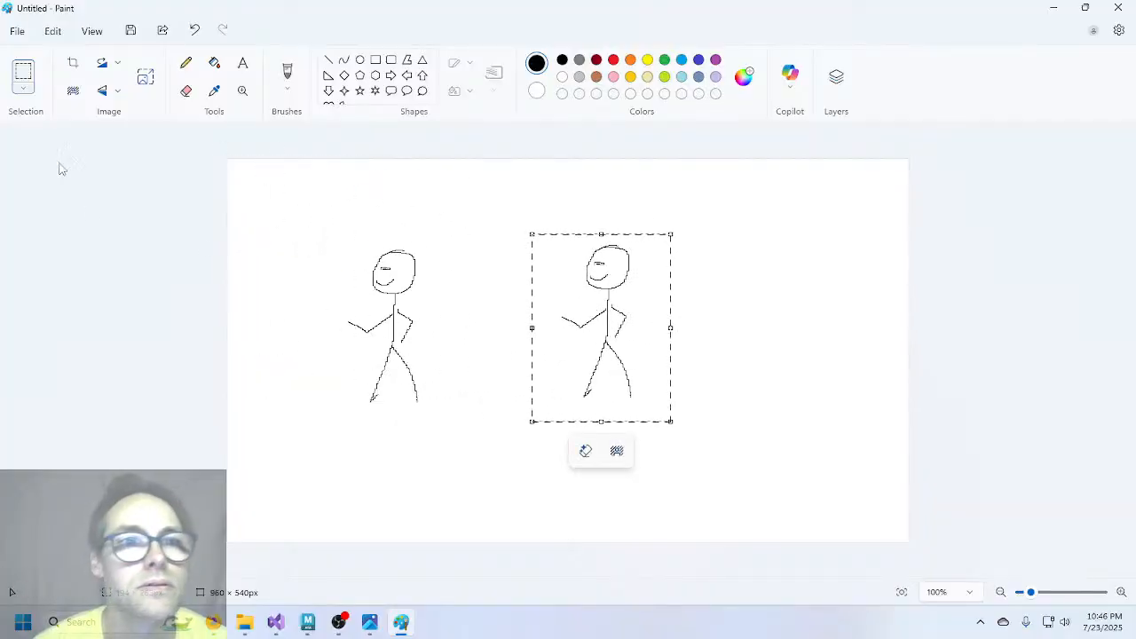
- Flip the copied stick figure horizontally and move it closer to the original so the two mirror each other
left_click(53, 35)
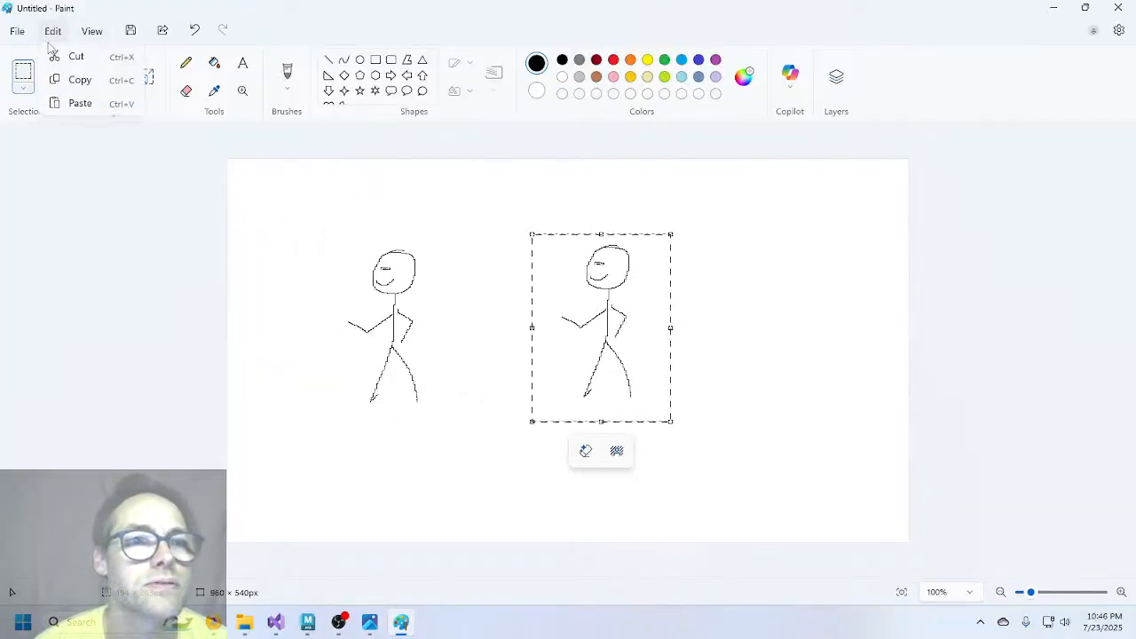
left_click(57, 35)
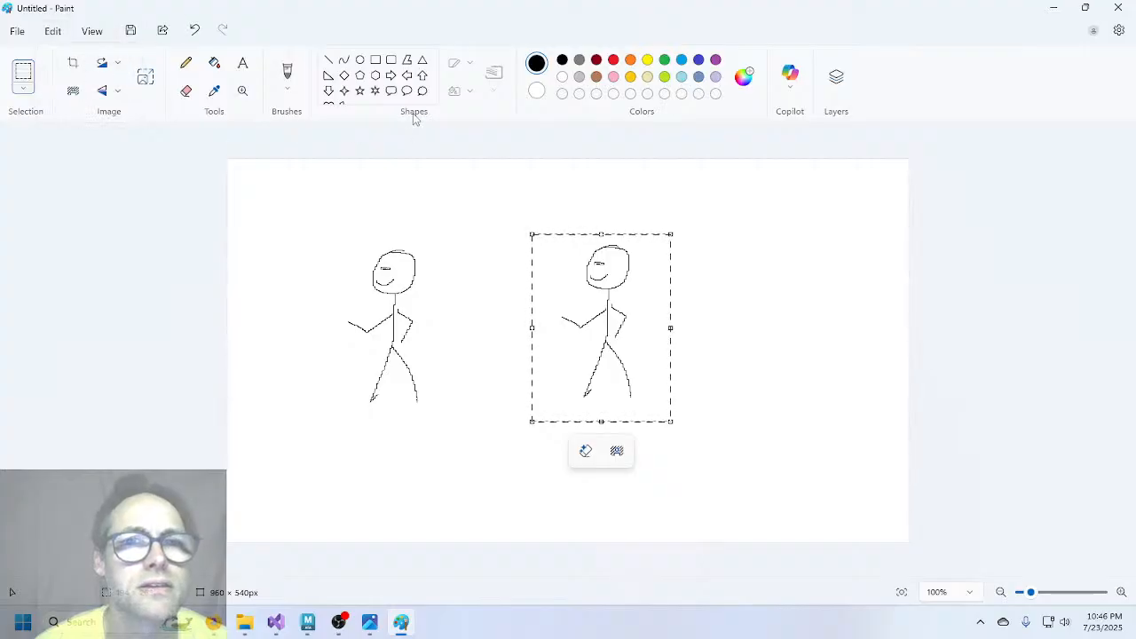
left_click(115, 91)
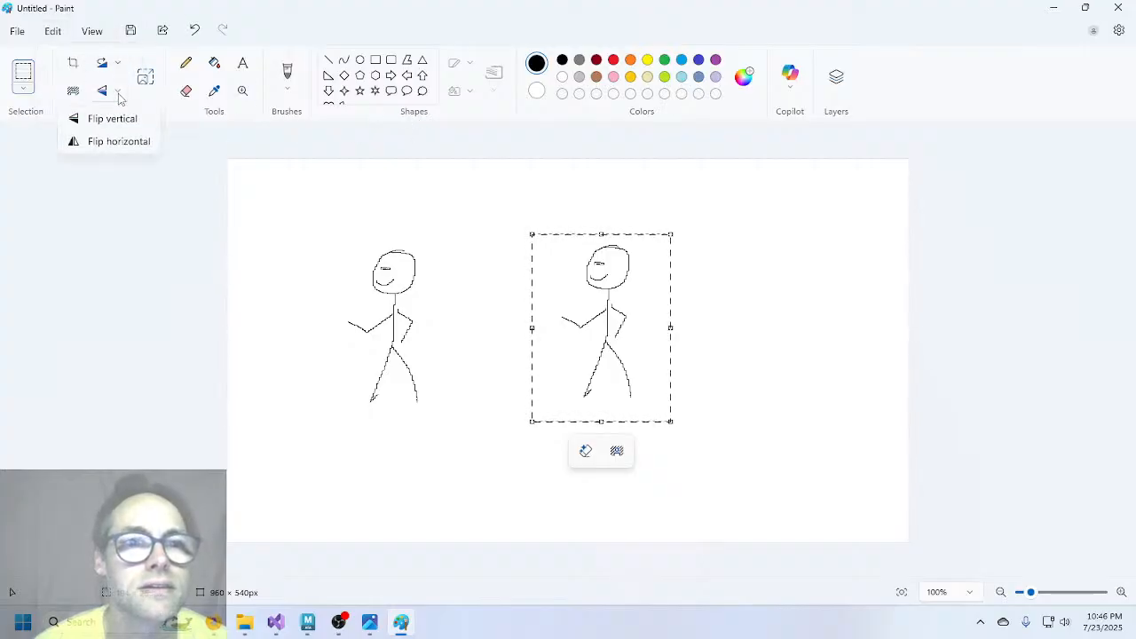
left_click(118, 142)
left_click_drag(587, 326, 545, 327)
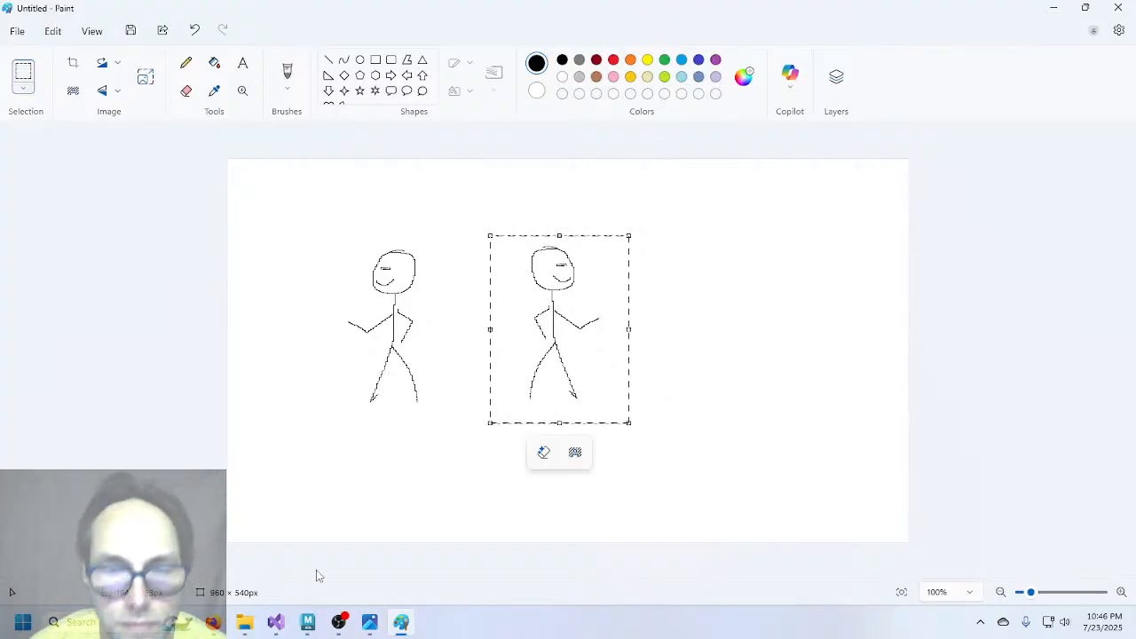
- Switch to OBS and make the Coming Soon source visible in the Work scene
left_click(338, 621)
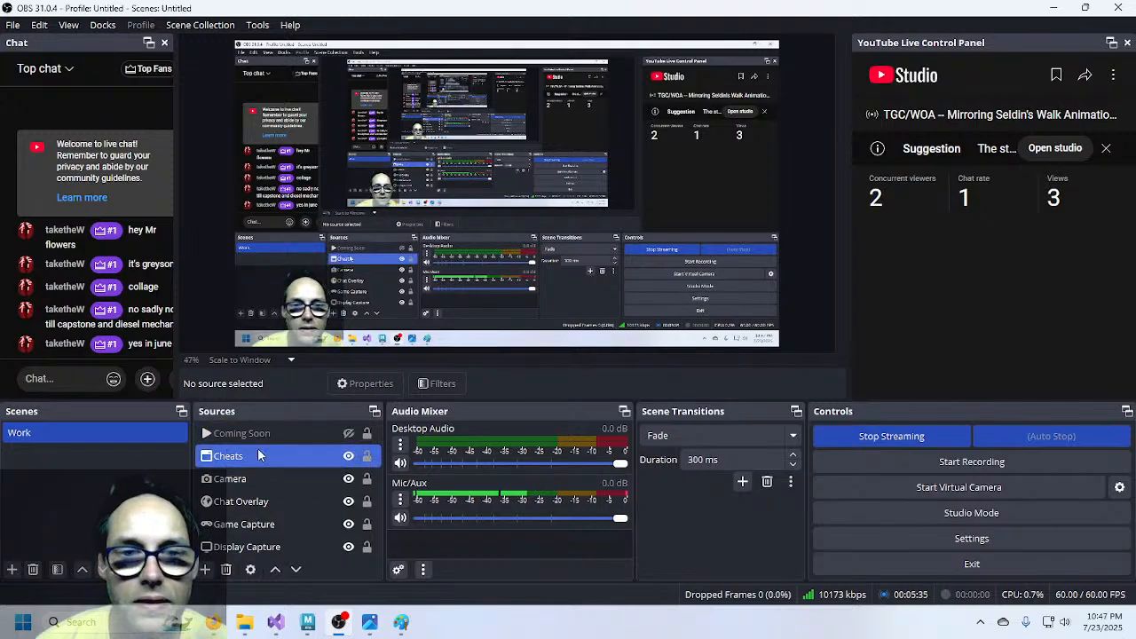
left_click(349, 433)
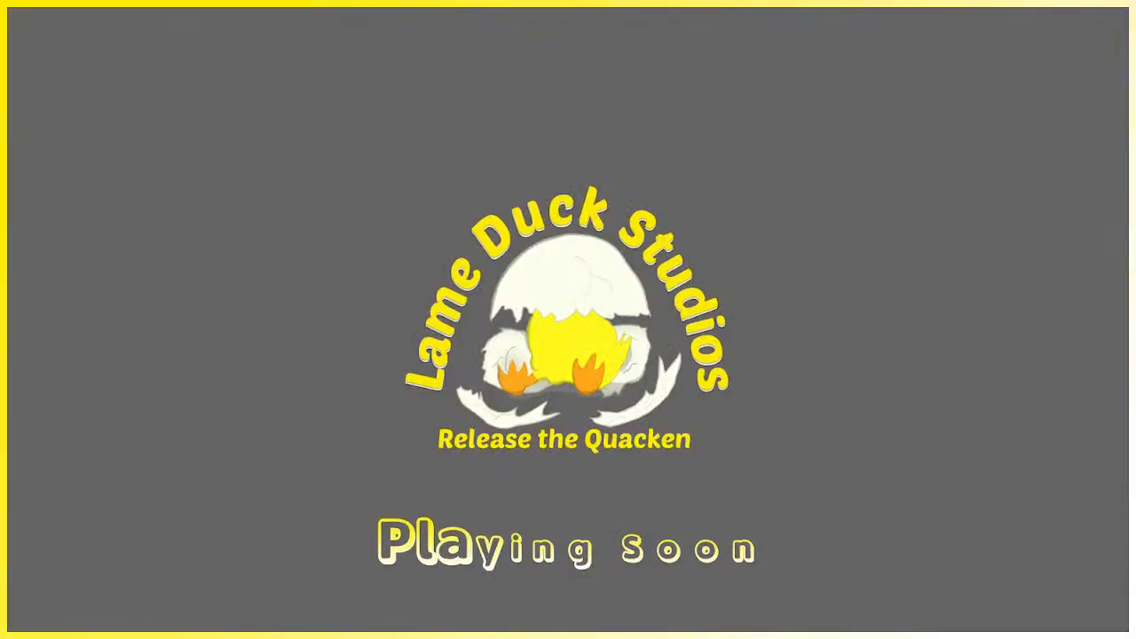
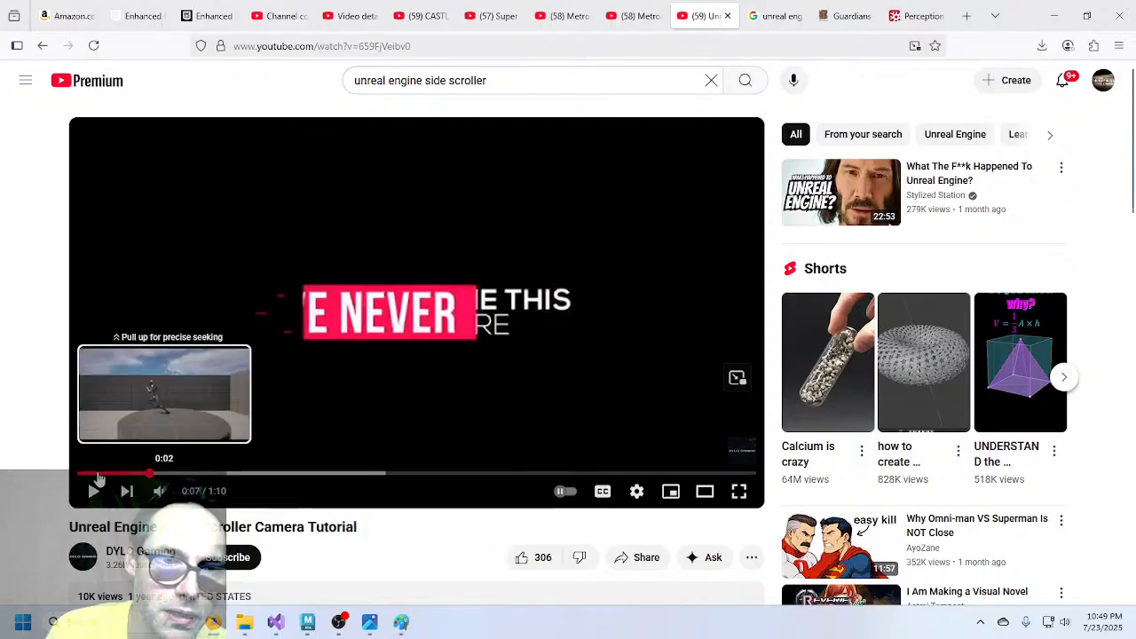
- Replay the Unreal Engine side scroller camera tutorial from 0:02, pause it, and compare it with the walk animation in Maya before returning to the browser
left_click(94, 475)
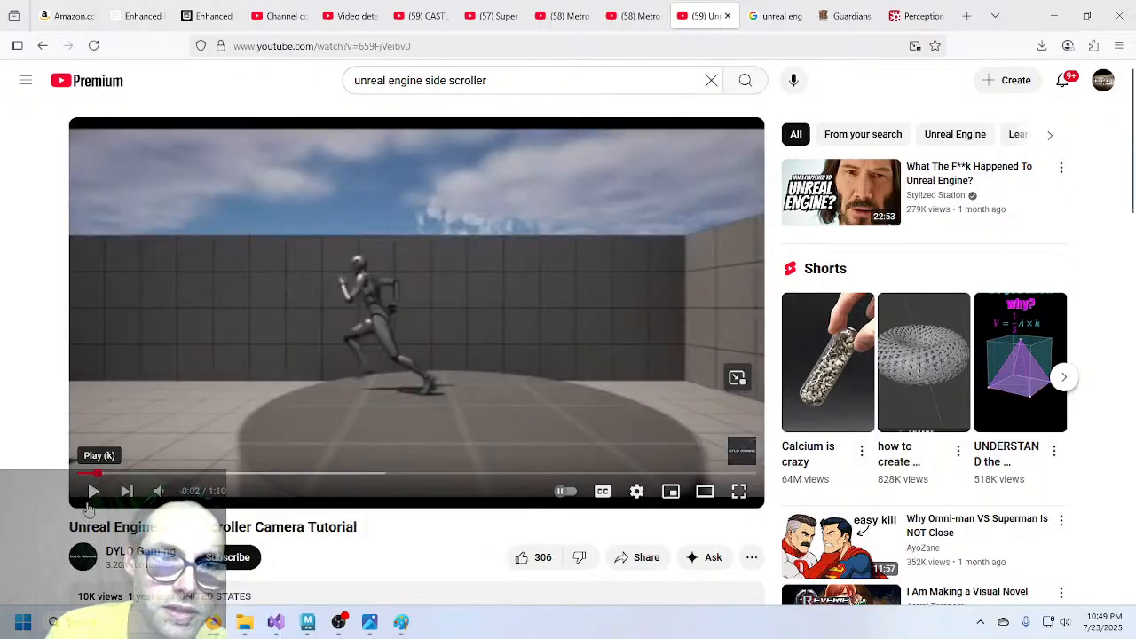
left_click(88, 497)
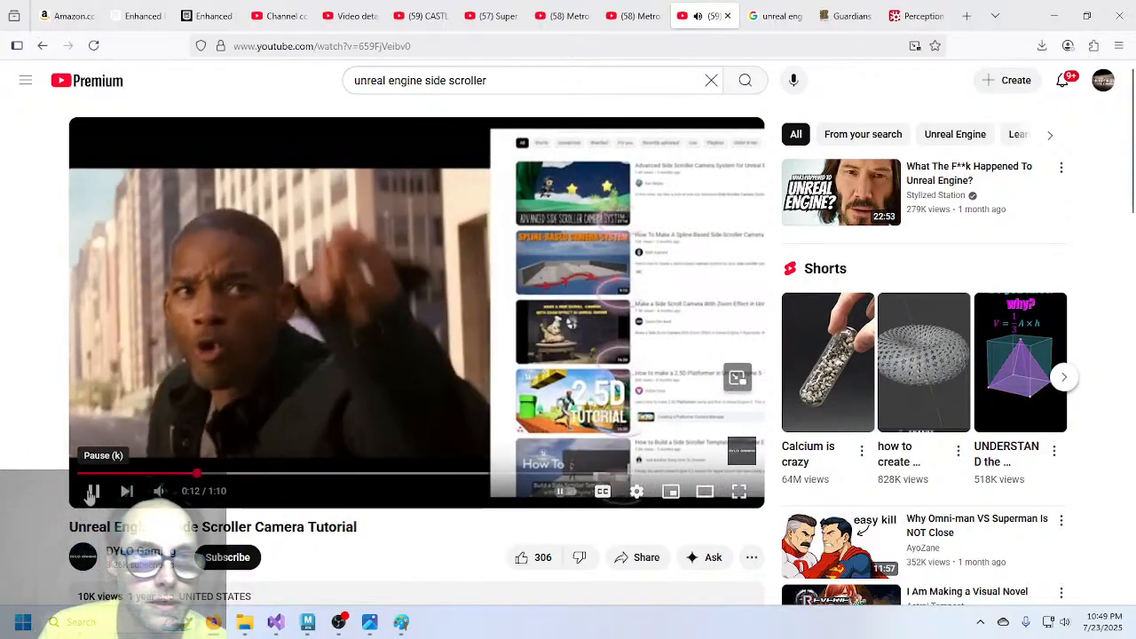
left_click(300, 366)
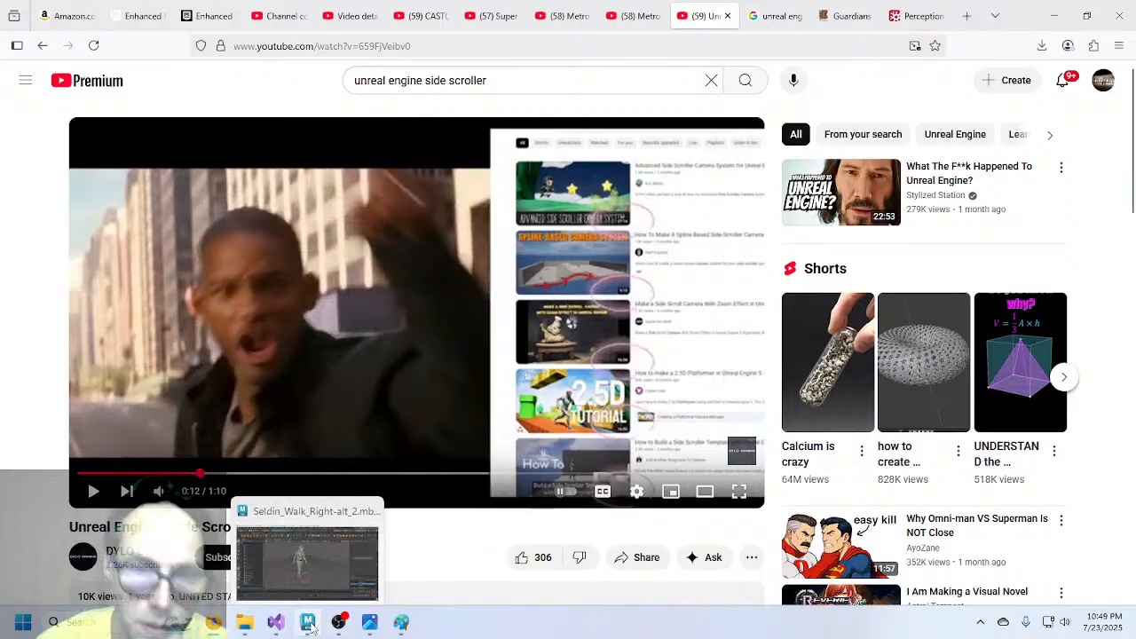
left_click(310, 624)
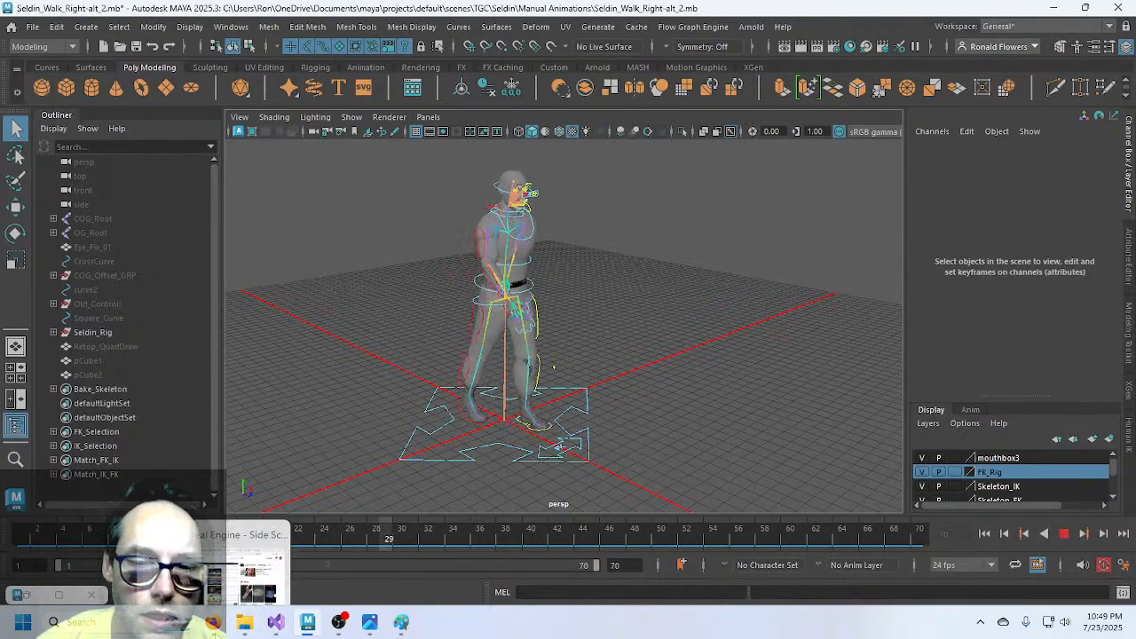
left_click(213, 622)
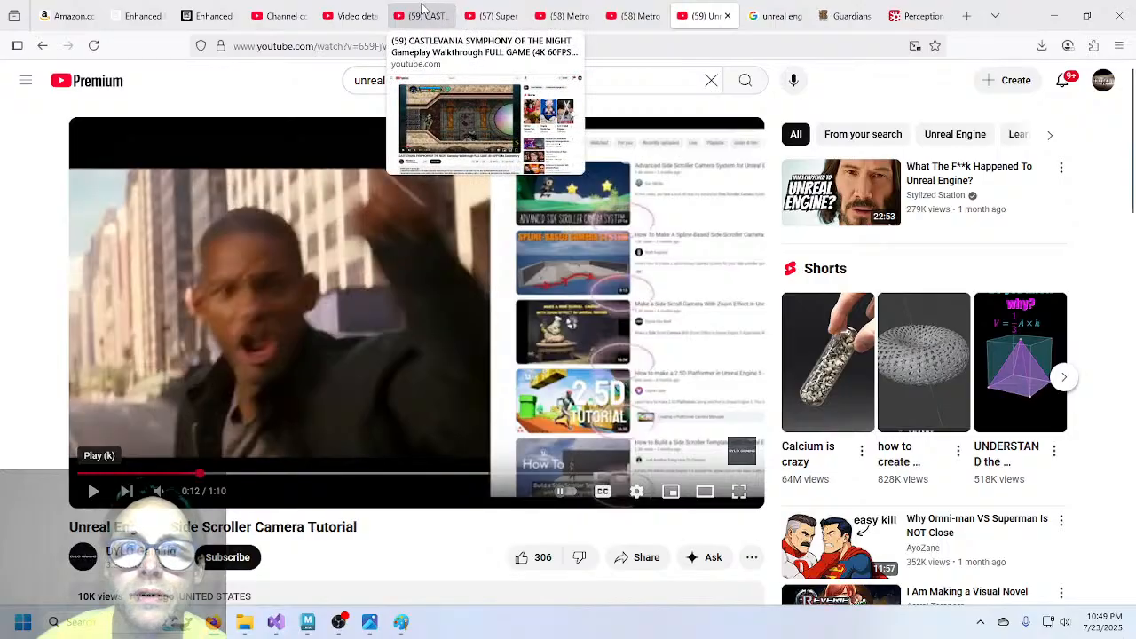
- Play and pause the Castlevania: Symphony of the Night walkthrough from 22:53 to 23:28, examining how the character sprite faces each direction
left_click(422, 10)
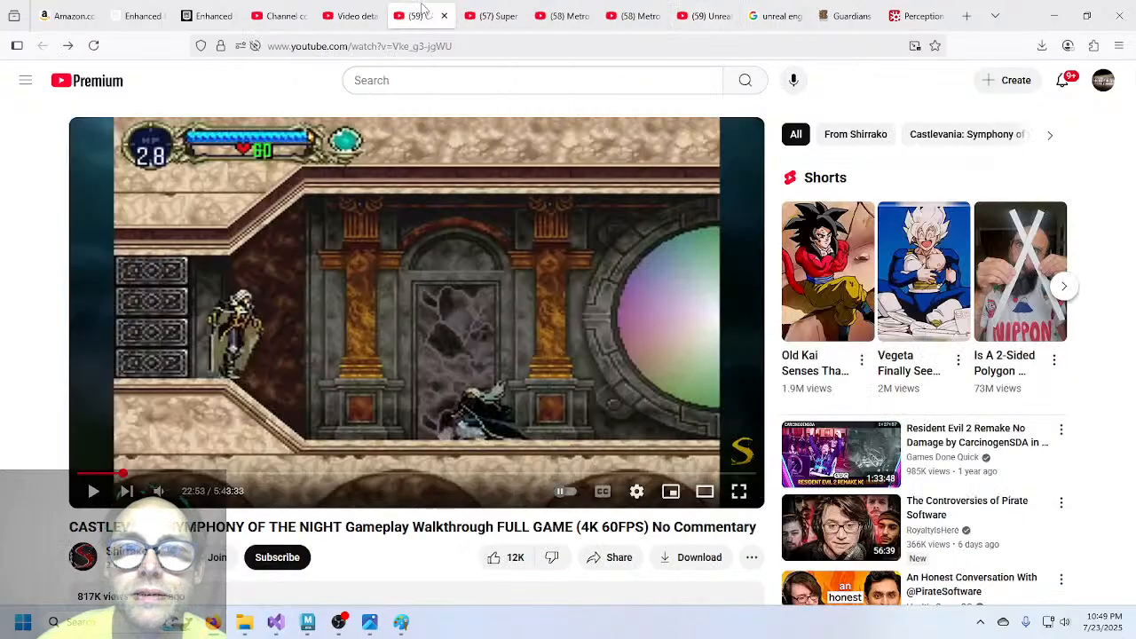
left_click(352, 362)
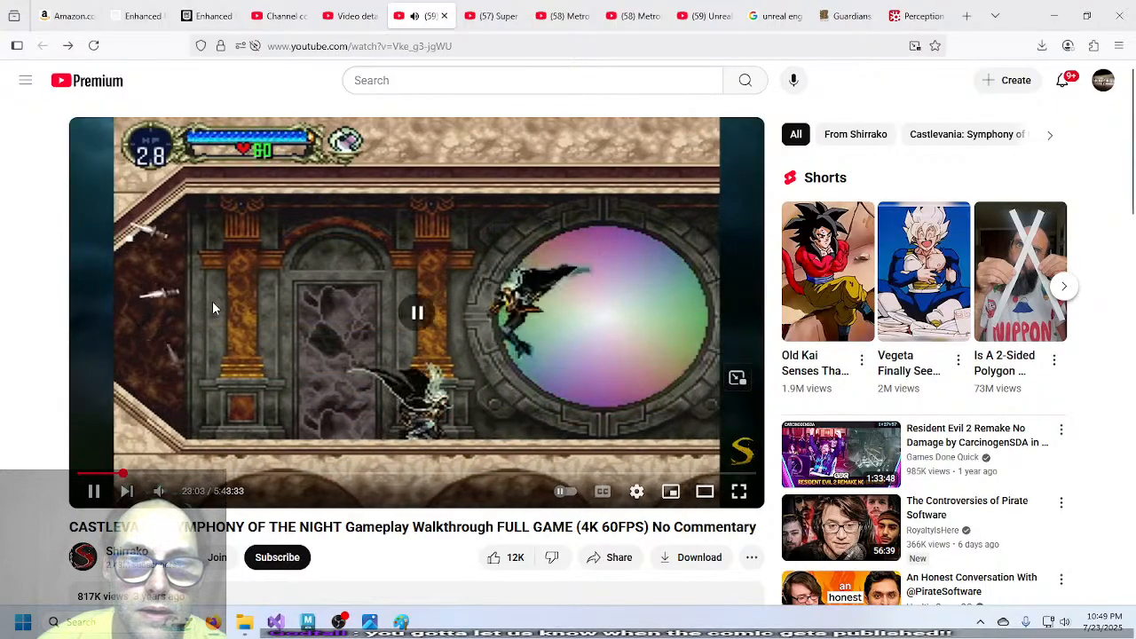
left_click(384, 395)
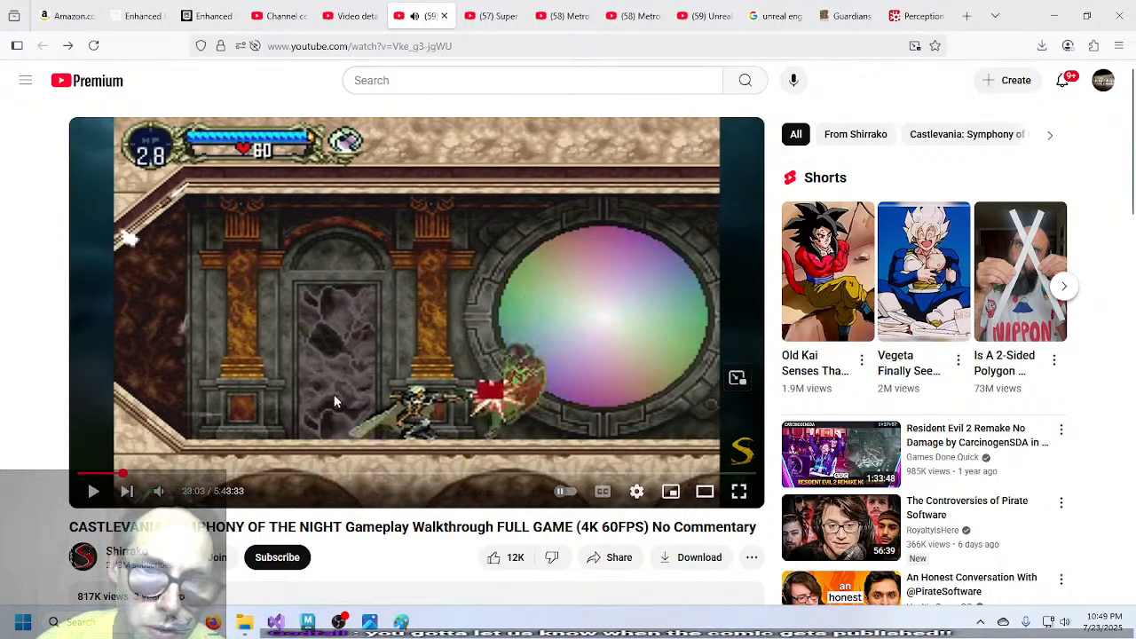
left_click(430, 418)
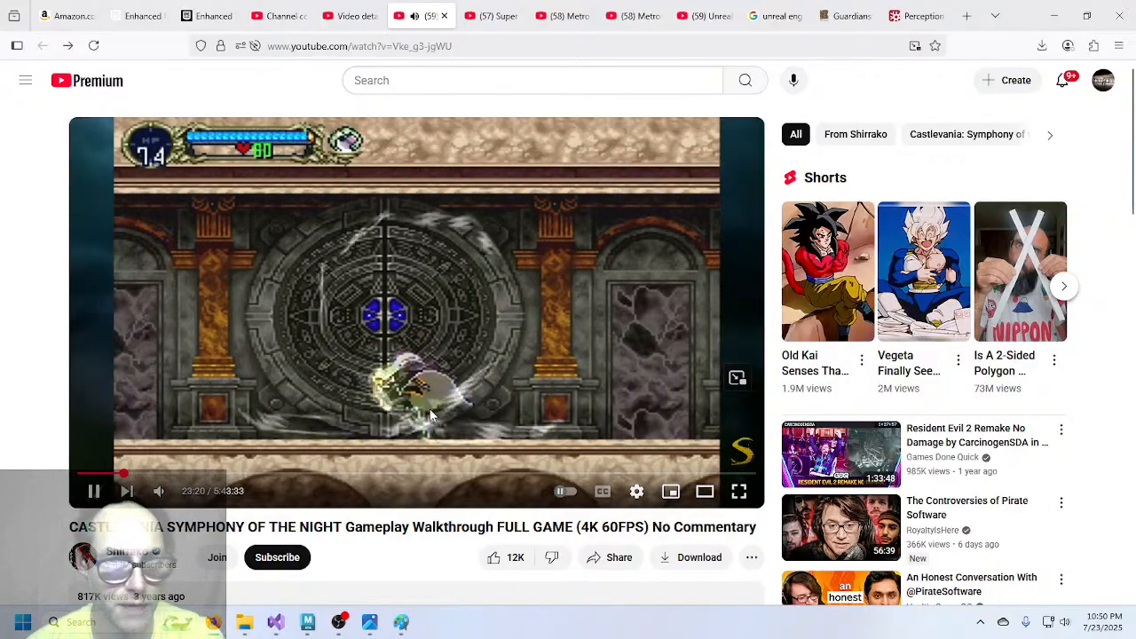
left_click(329, 409)
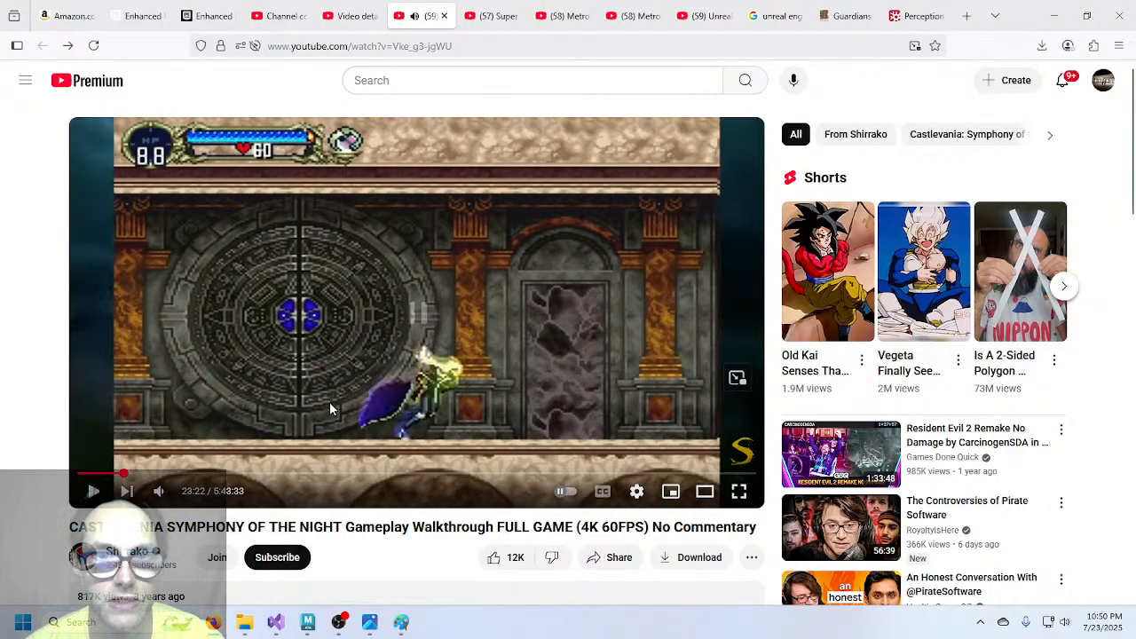
left_click(407, 405)
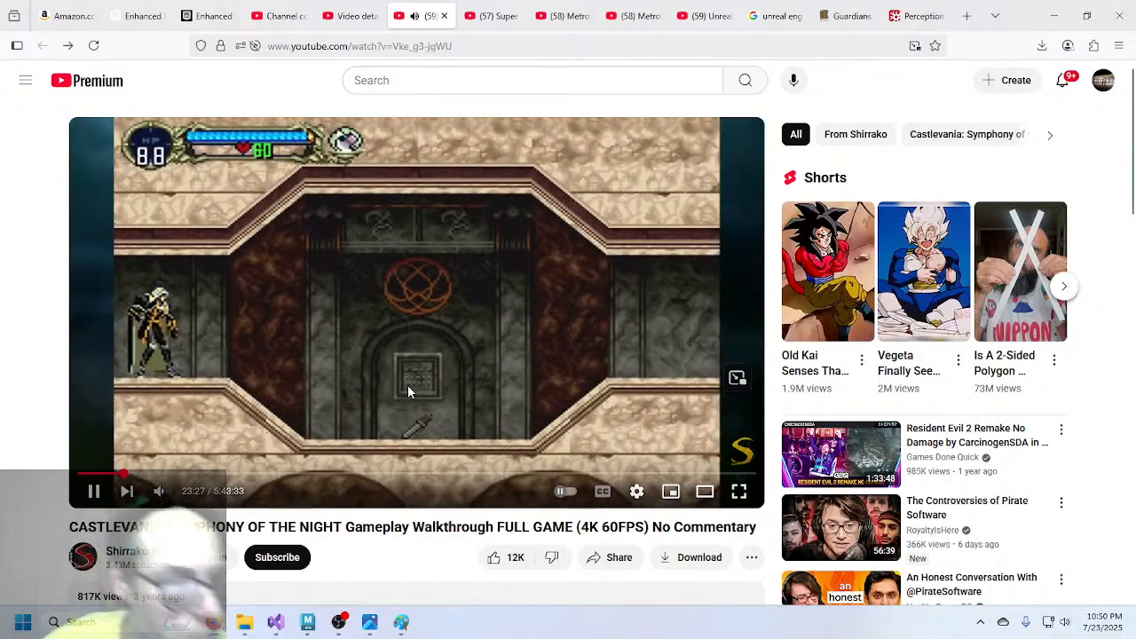
left_click(388, 393)
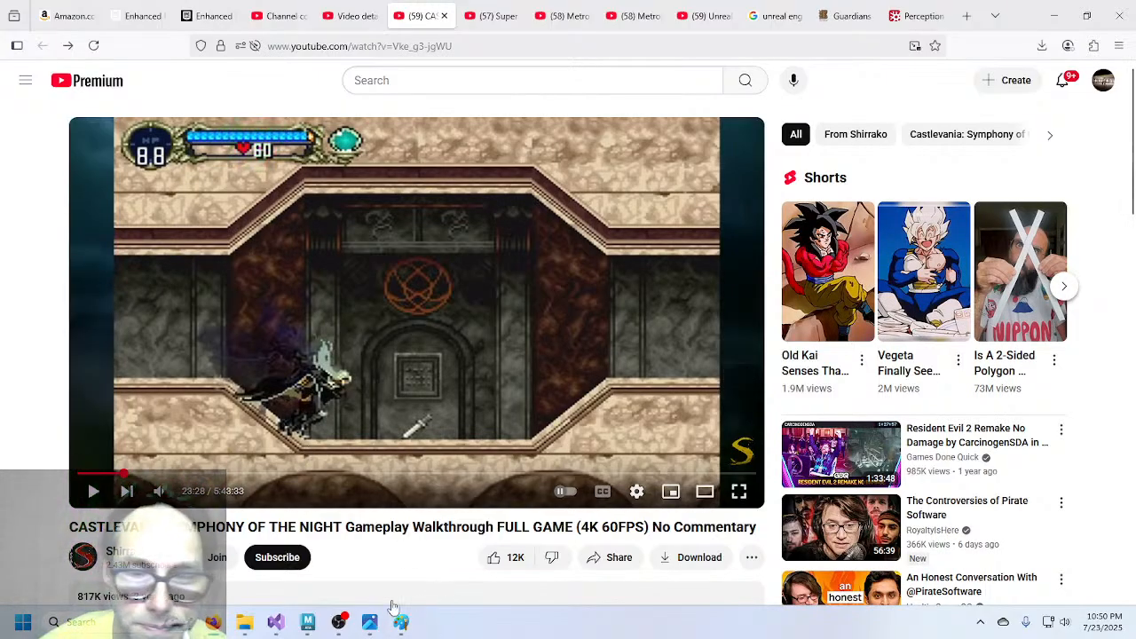
- Switch to the Photos app and browse the Wielders of Aether cover images, including the cover roughs, colored cover and inked alternate cover
left_click(372, 626)
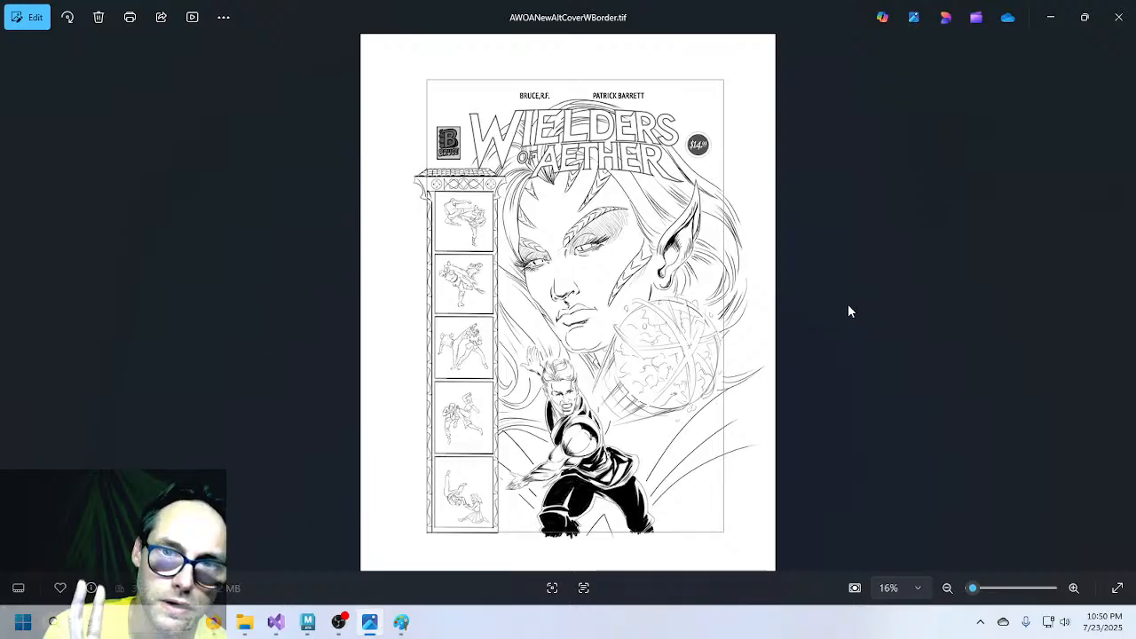
key("Right")
key("Right")
key("Right")
key("Right")
key("Right")
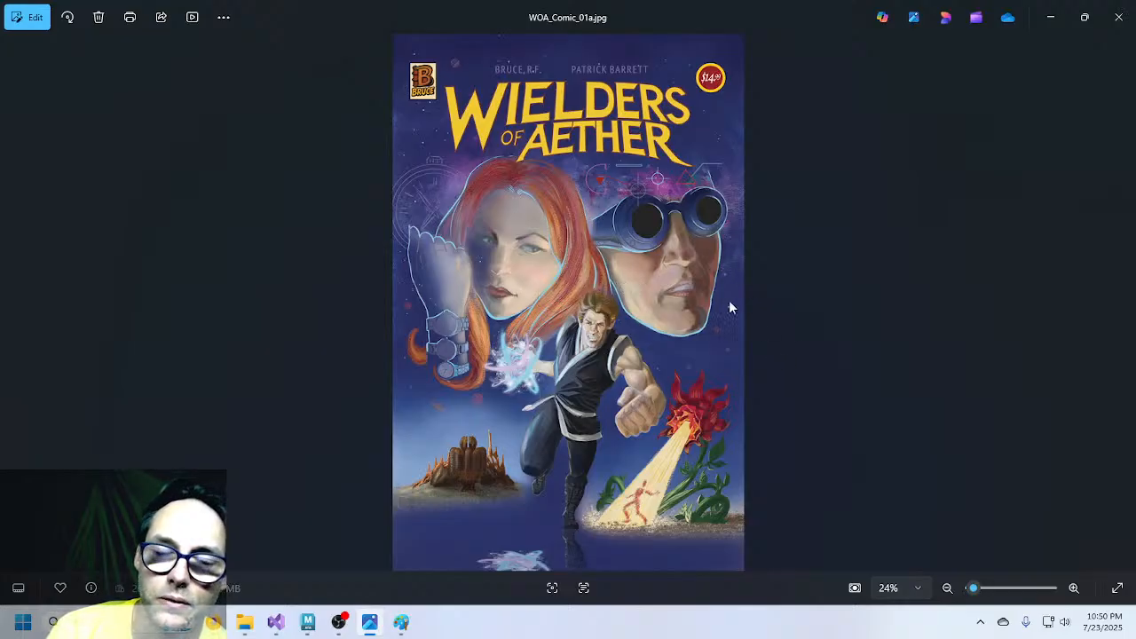
key("Left")
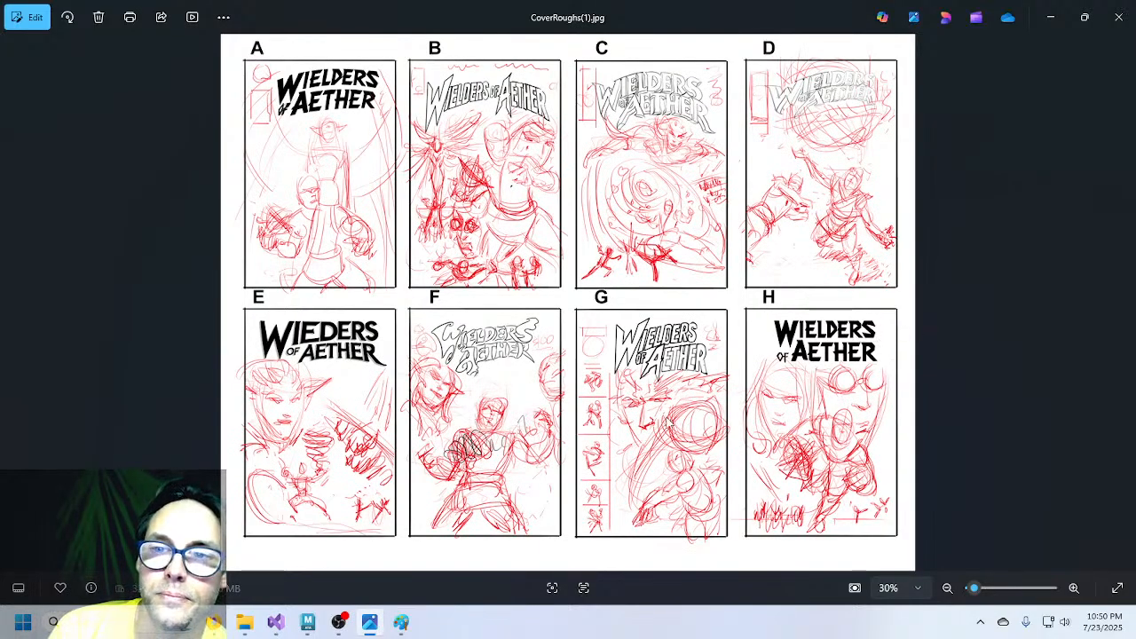
key("Right")
key("Right")
key("Right")
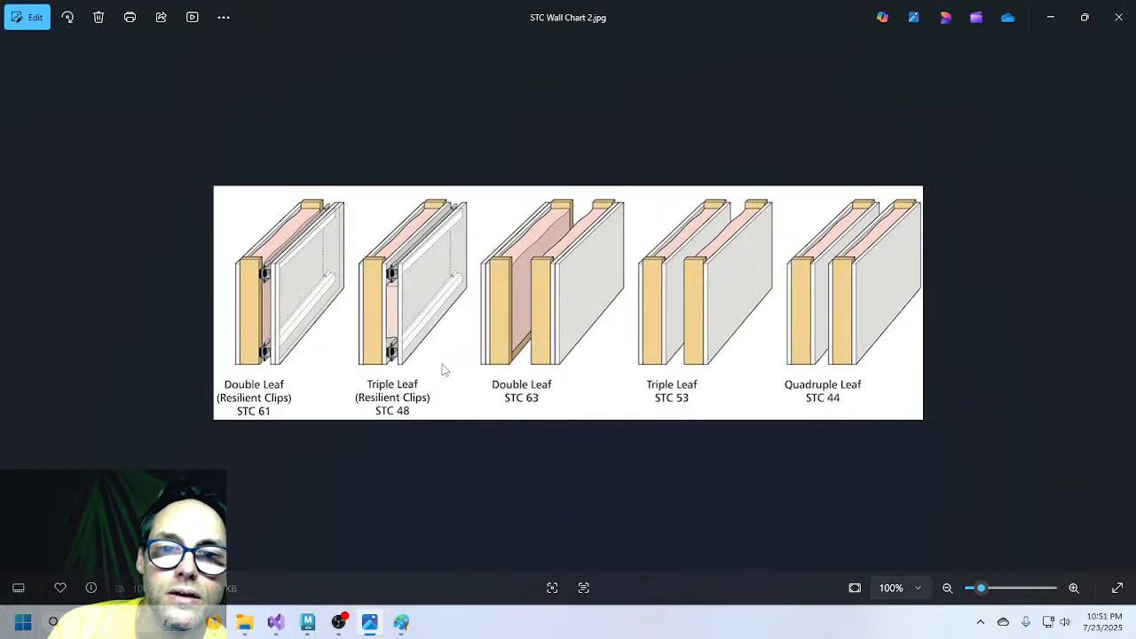
key("Right")
key("Right")
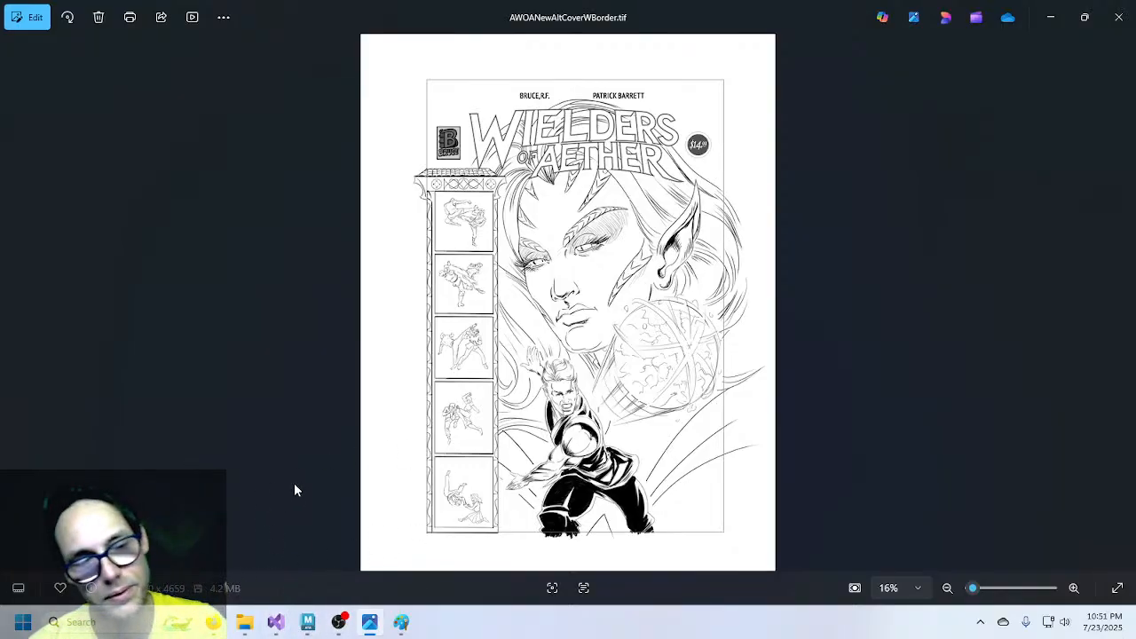
- Return to Maya and stop the walk animation playback
left_click(313, 632)
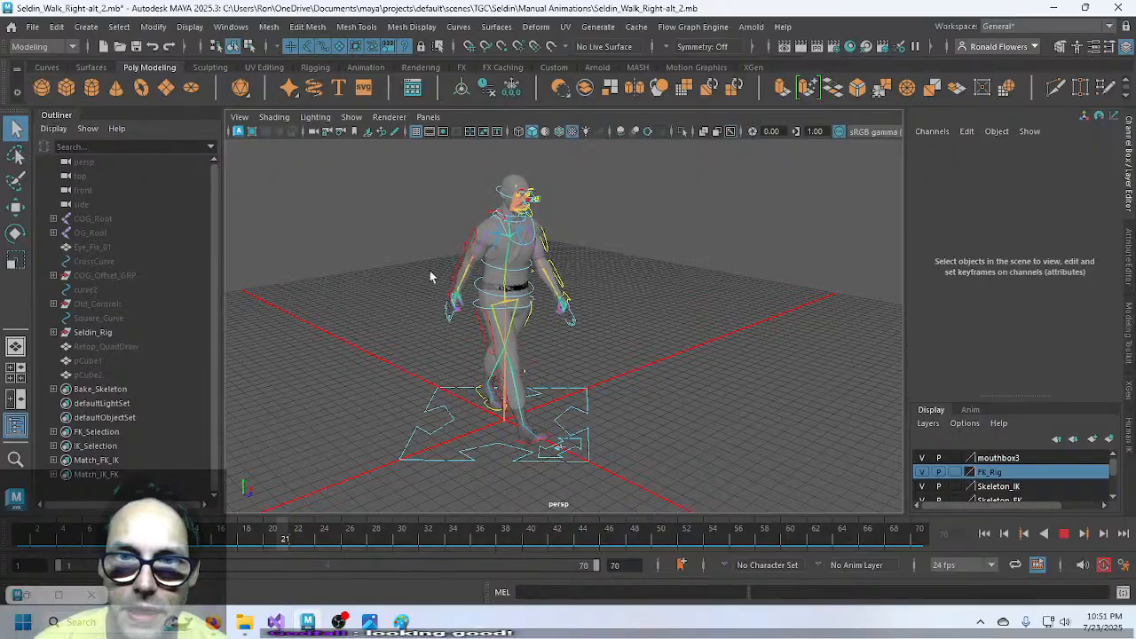
left_click(1063, 536)
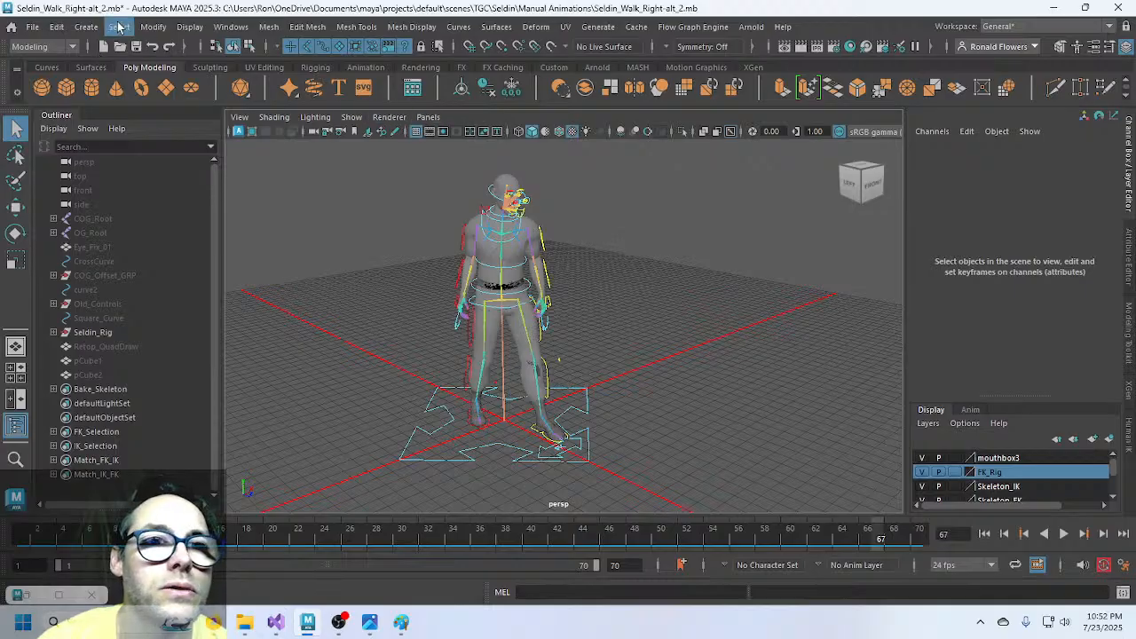
left_click(33, 27)
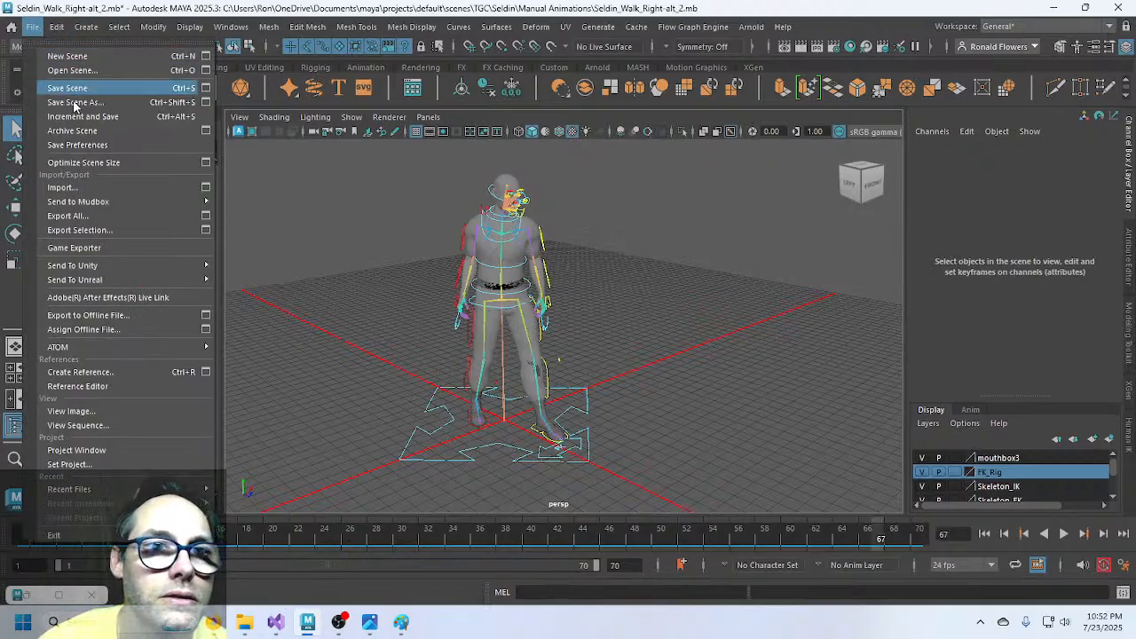
left_click(345, 369)
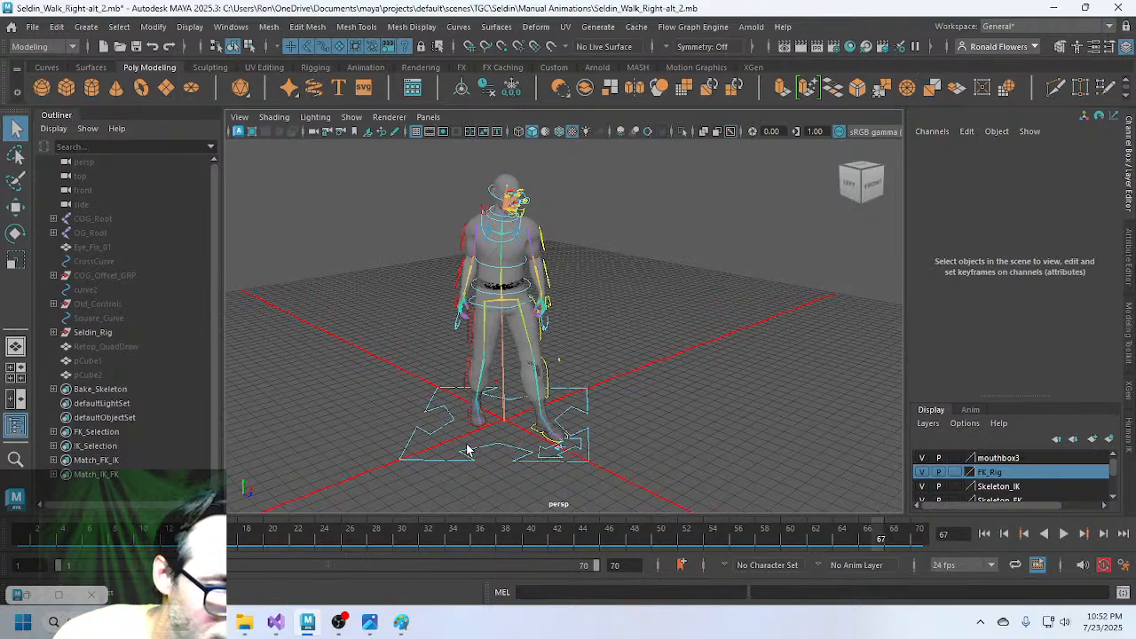
- Duplicate the Geometry group under Seldin_Rig and move the copy about 132 units along Z, in front of the original character
mouse_move(437, 453)
left_mouse_down("alt")
mouse_move(477, 449)
mouse_move(456, 456)
left_mouse_up("alt")
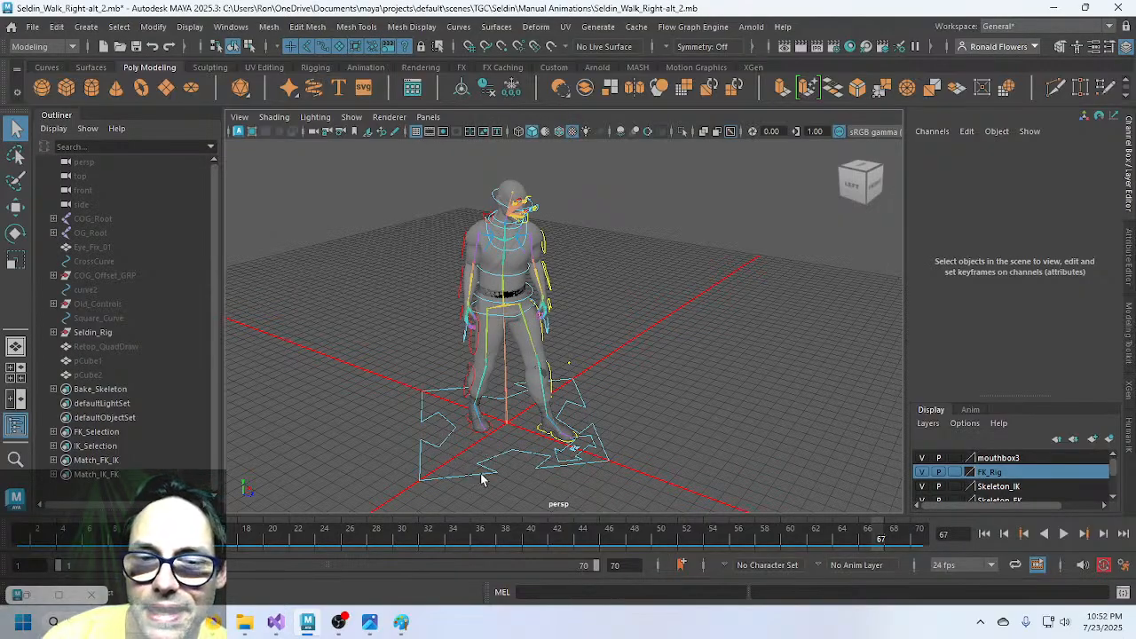
left_click(481, 479)
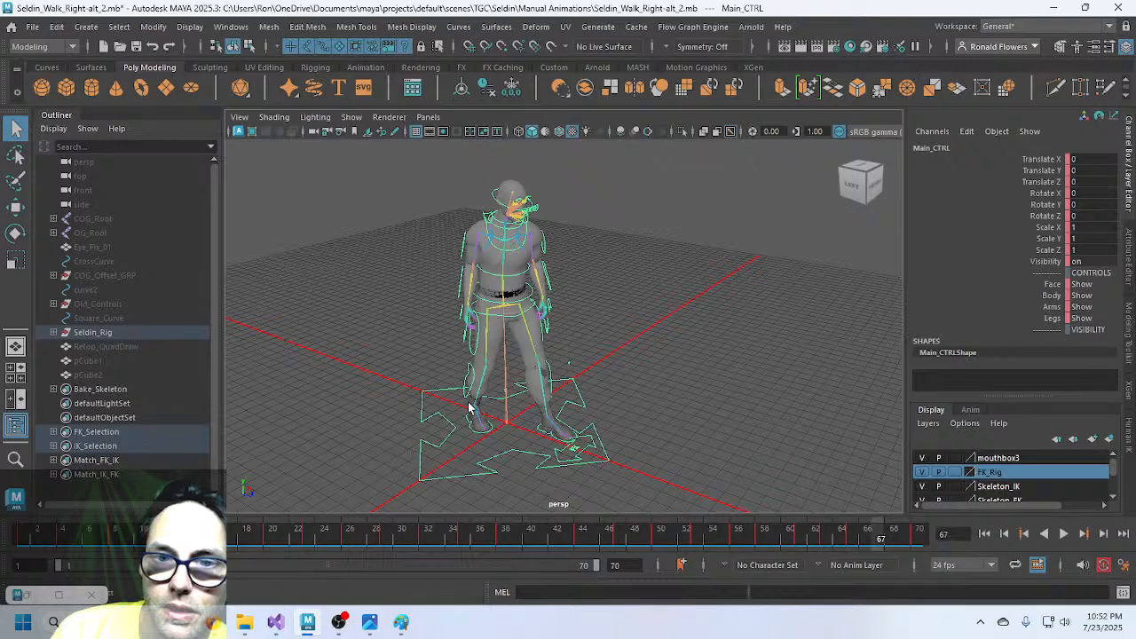
left_click(54, 331)
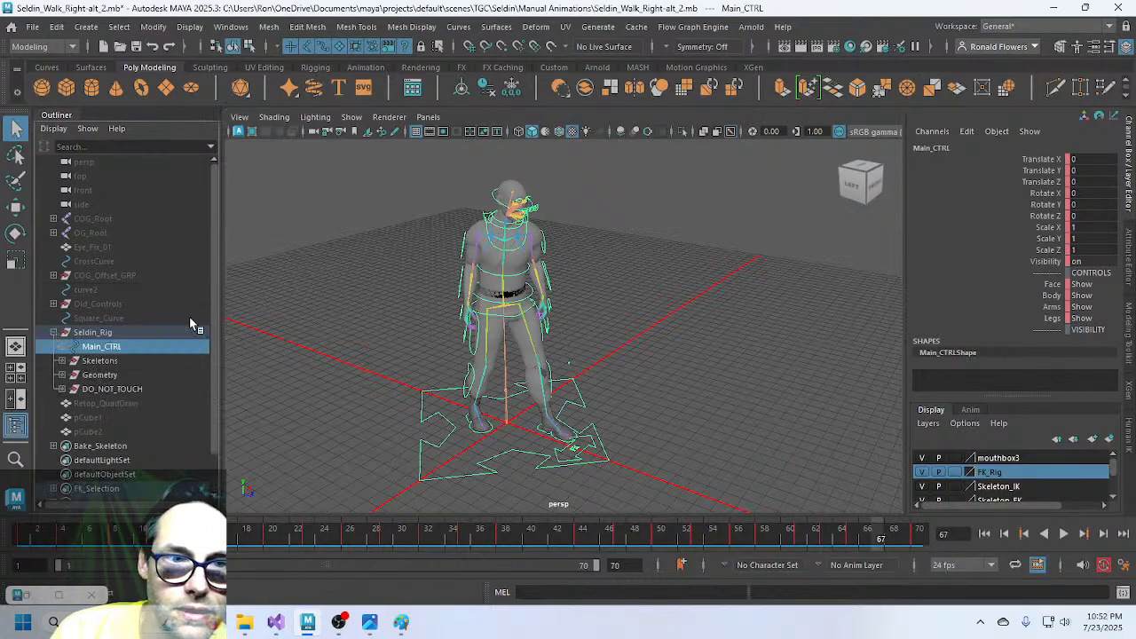
left_click(142, 376)
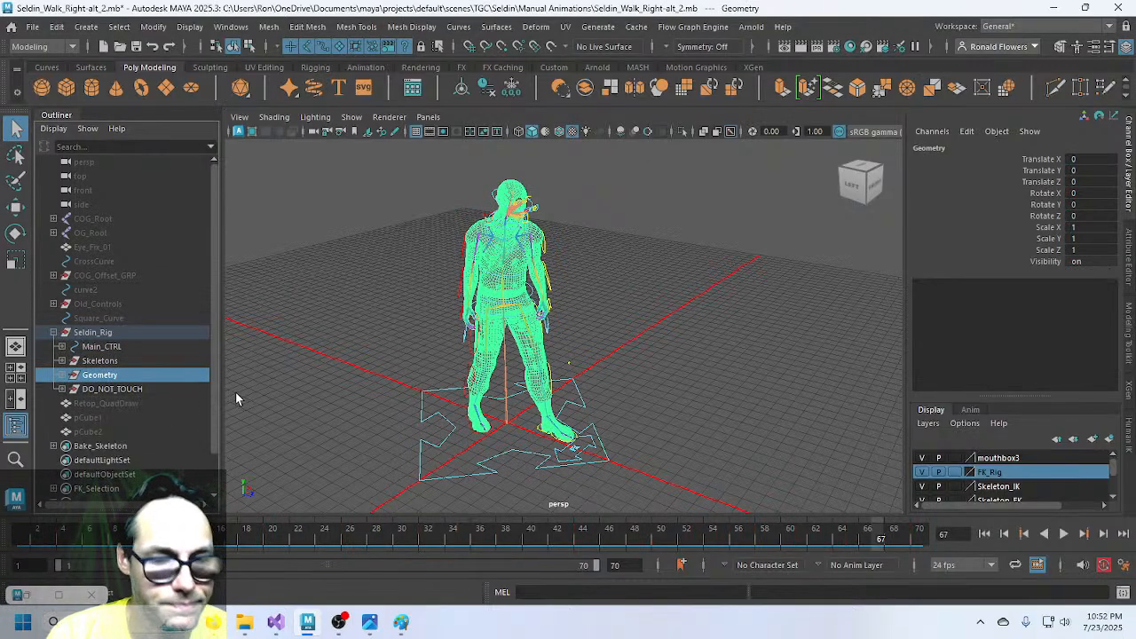
key("ctrl+d")
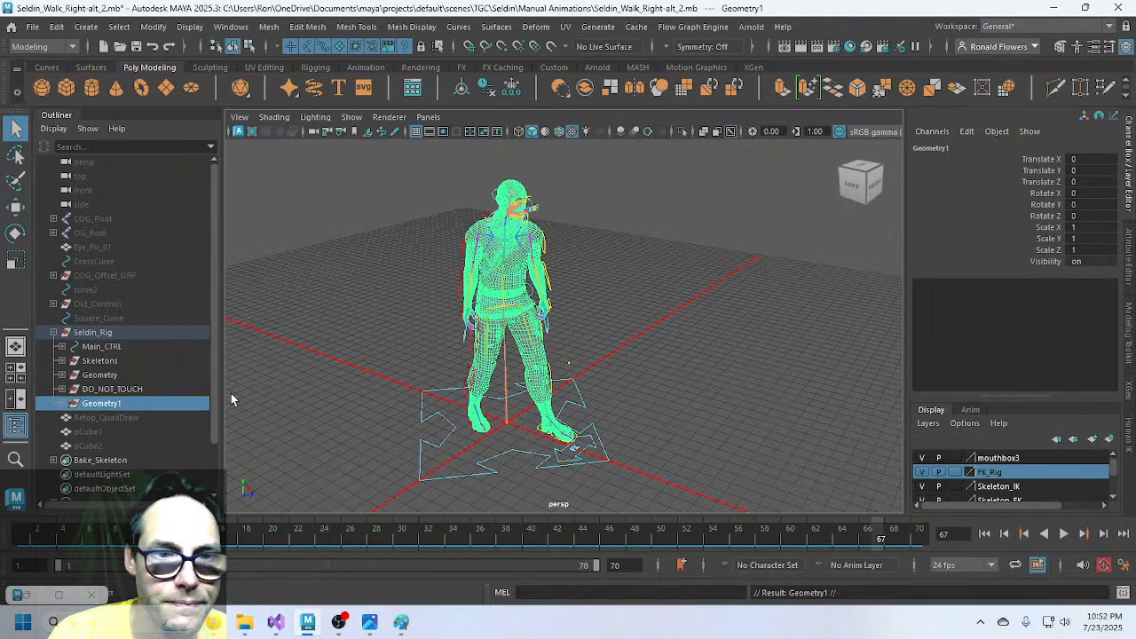
key("w")
left_click_drag(564, 446, 778, 476)
left_click_drag(633, 413, 598, 360, "alt")
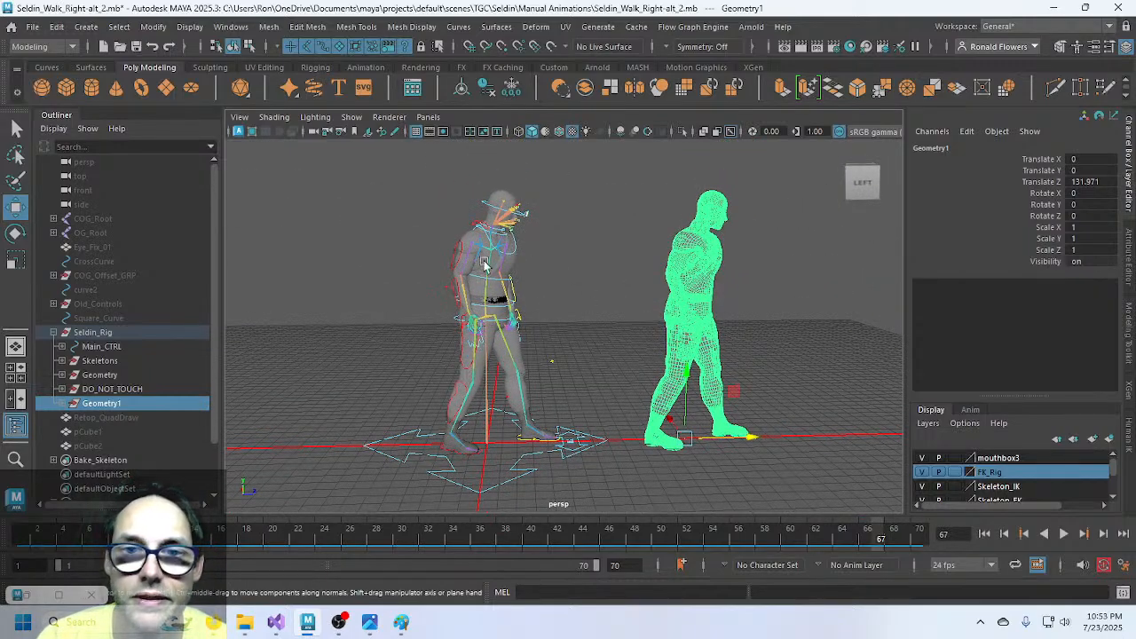
- Rotate the duplicated geometry -180 degrees about Y so it faces the original character
left_click(691, 394)
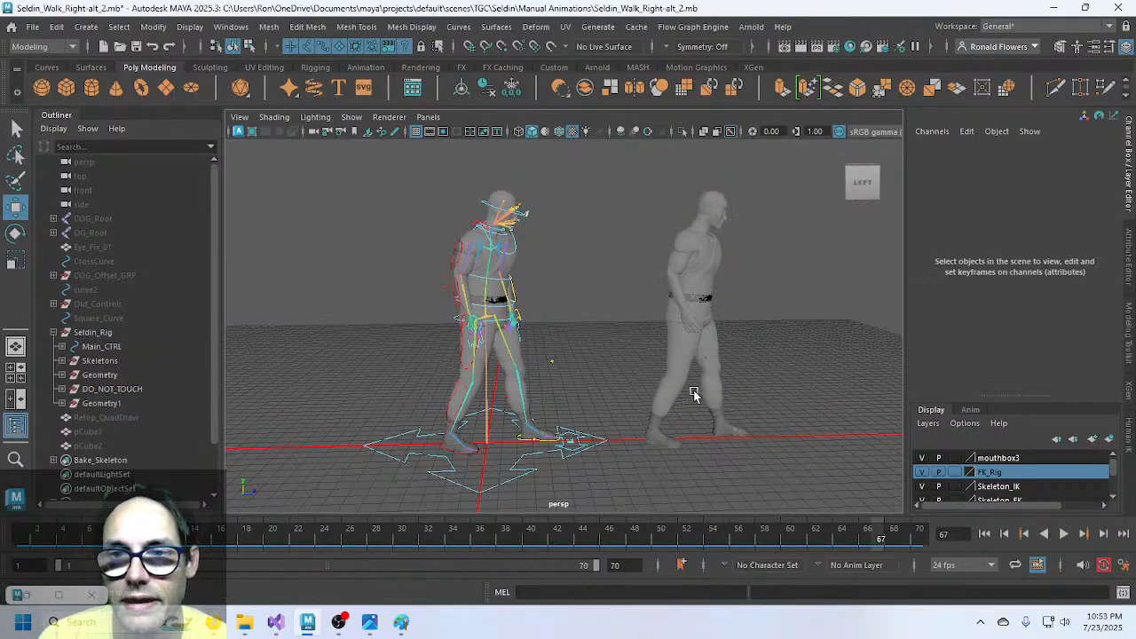
left_click(119, 404)
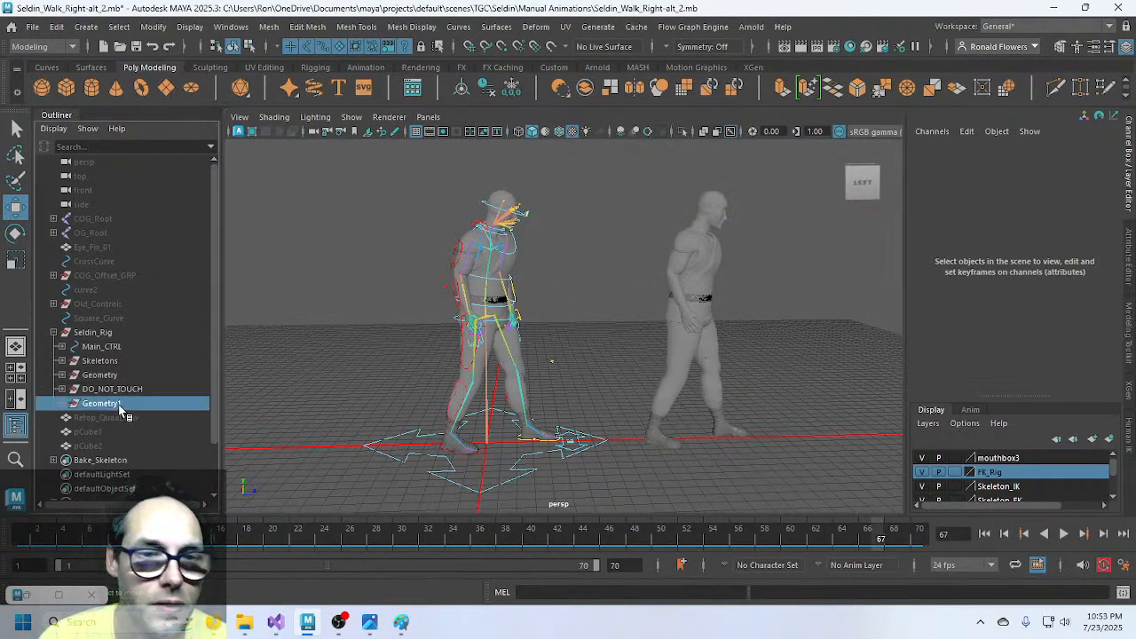
key("e")
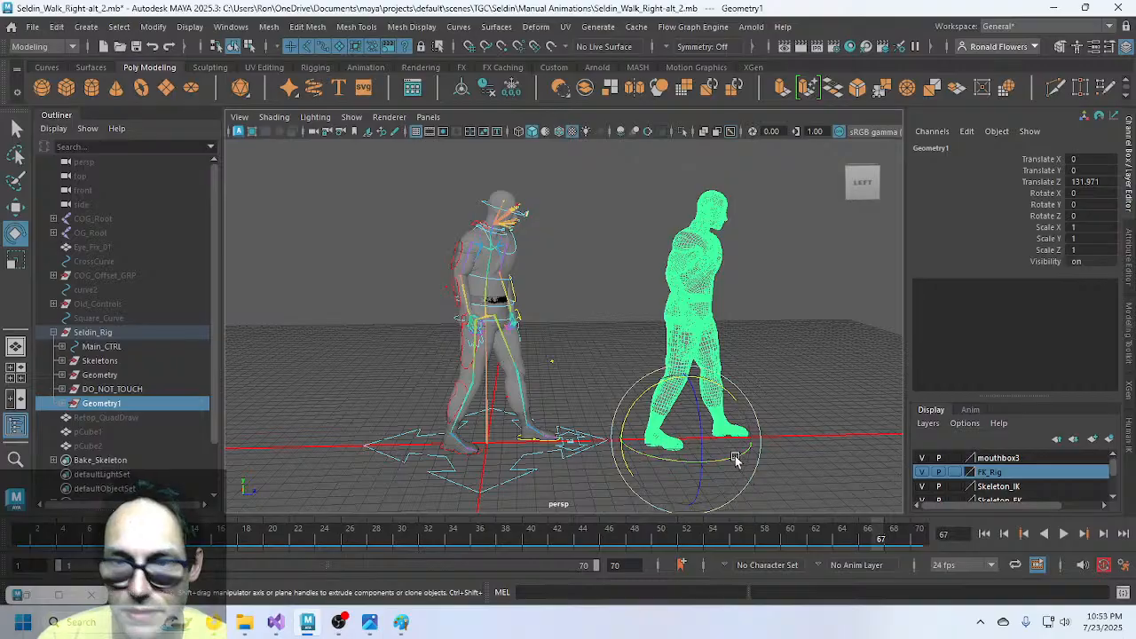
left_click_drag(734, 457, 550, 444)
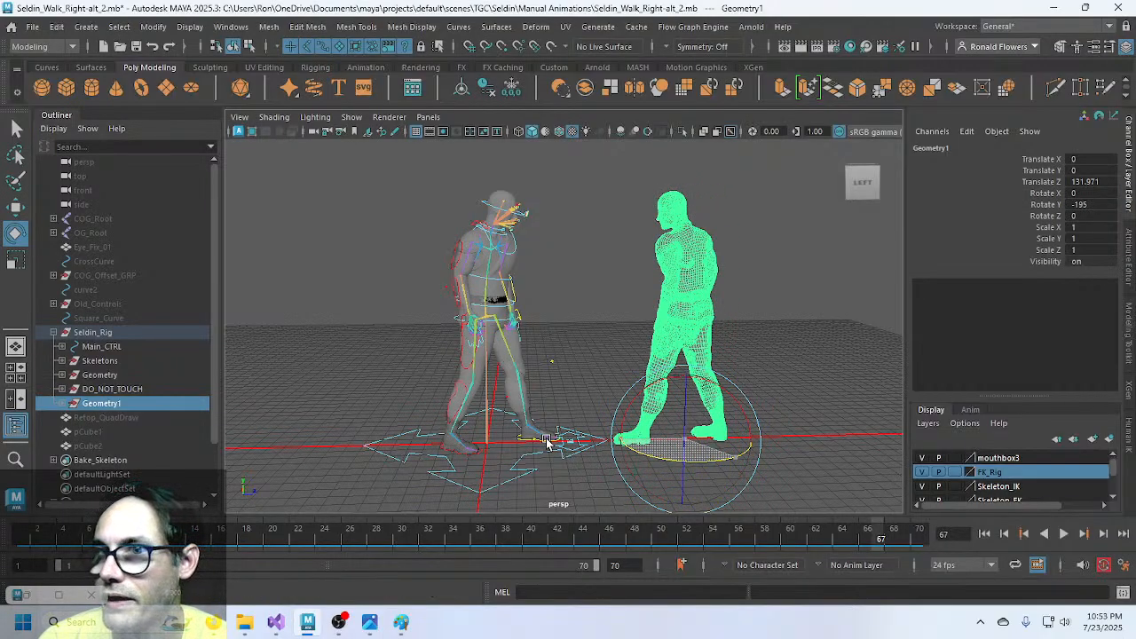
left_click(786, 426)
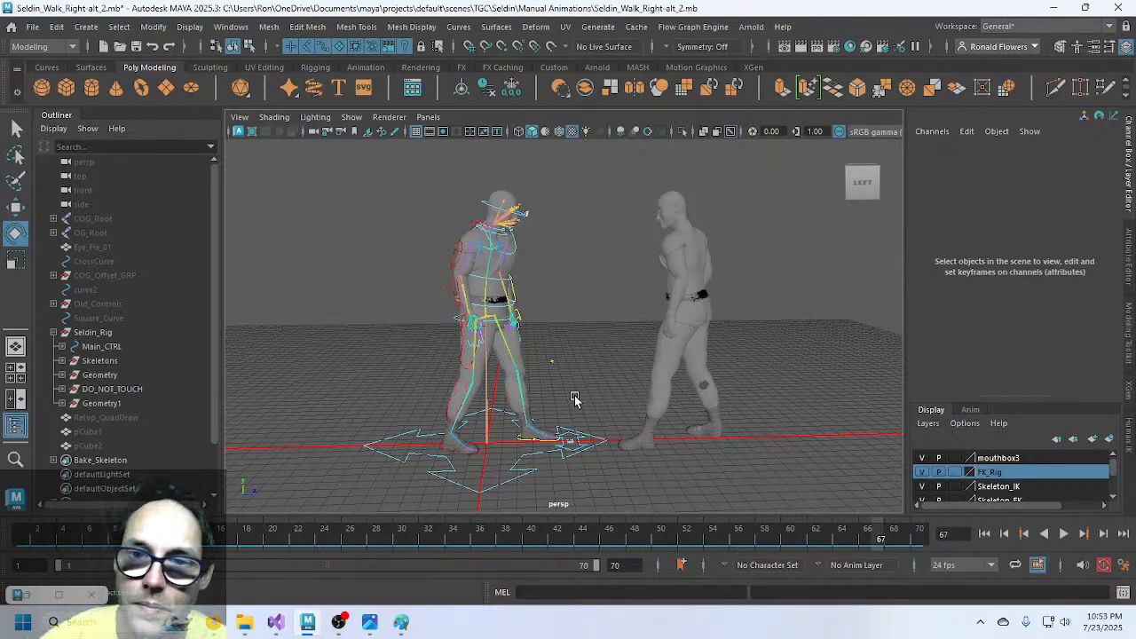
- Delete the duplicated geometry group from Seldin_Rig
left_click(661, 397)
left_click(639, 417)
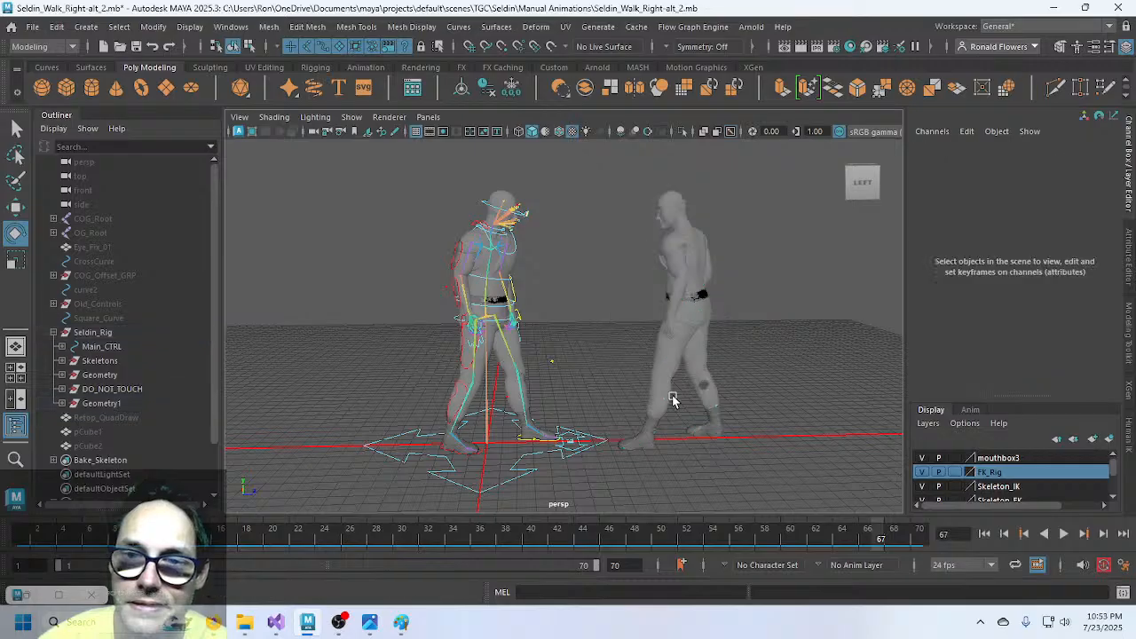
left_click(138, 405)
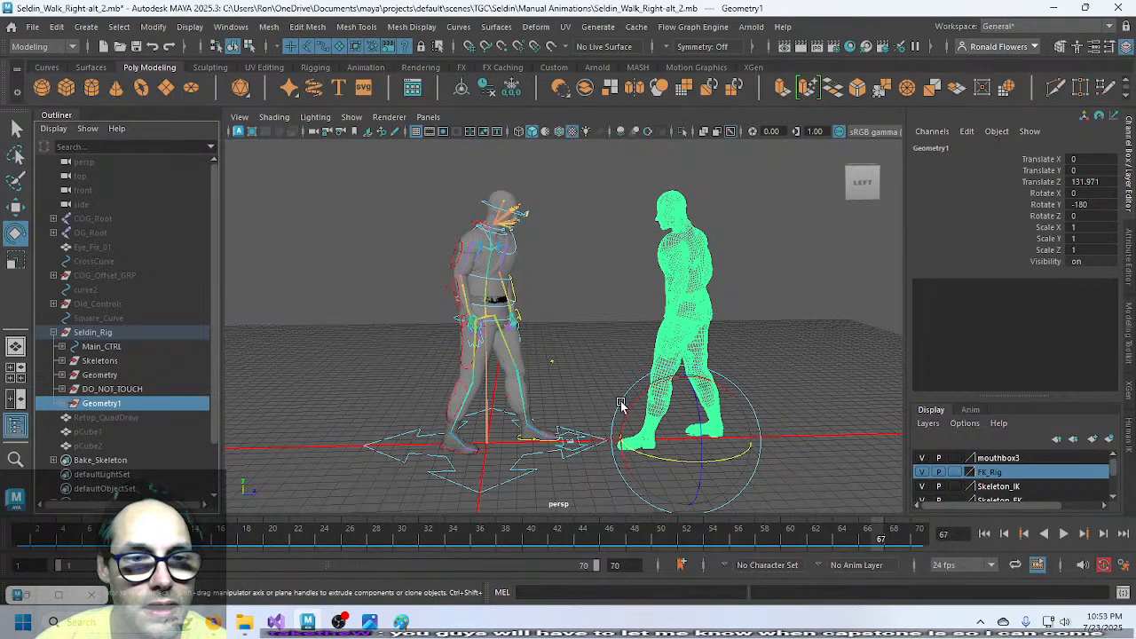
key("Delete")
- Open the scene Seldin_Walk_Left.mb without saving the current scene's changes, and accept the student version notice
left_click(39, 30)
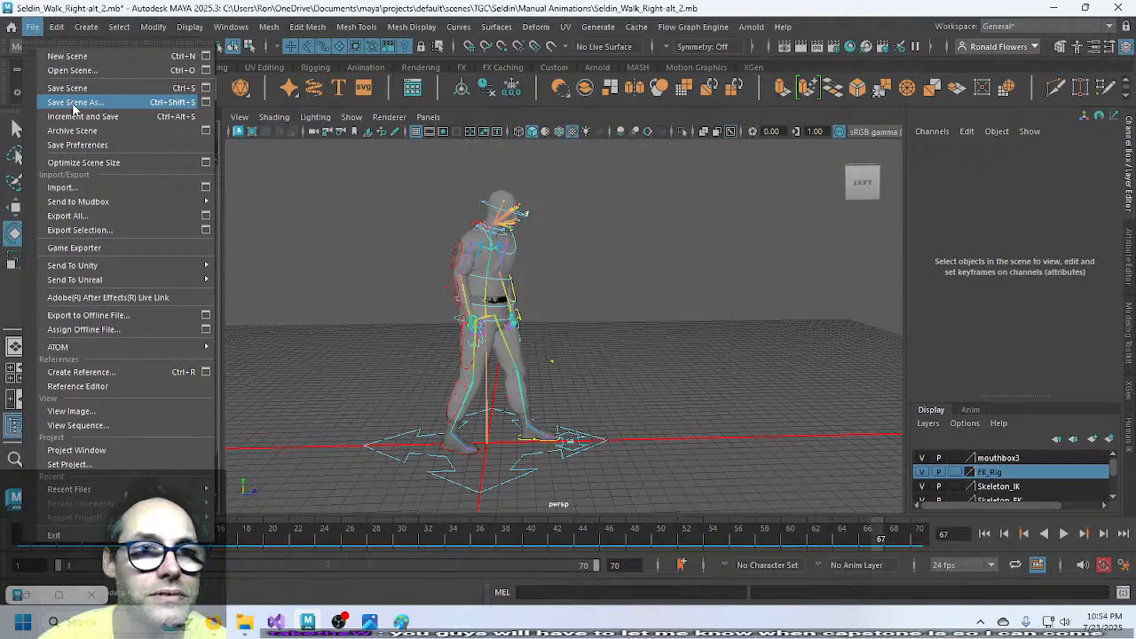
left_click(73, 71)
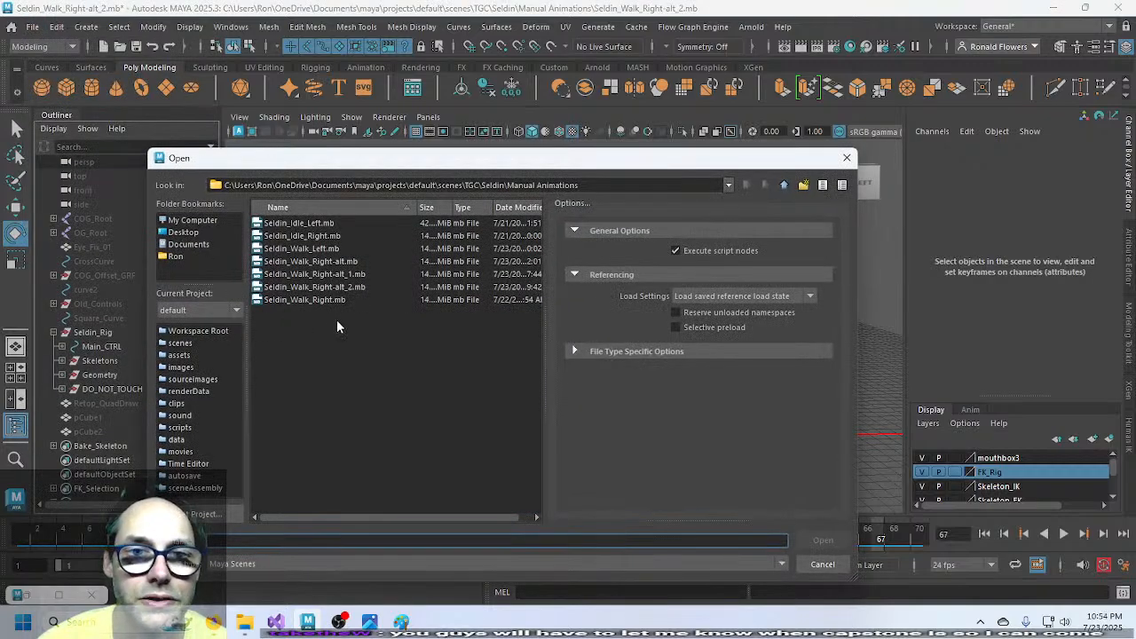
left_click(301, 250)
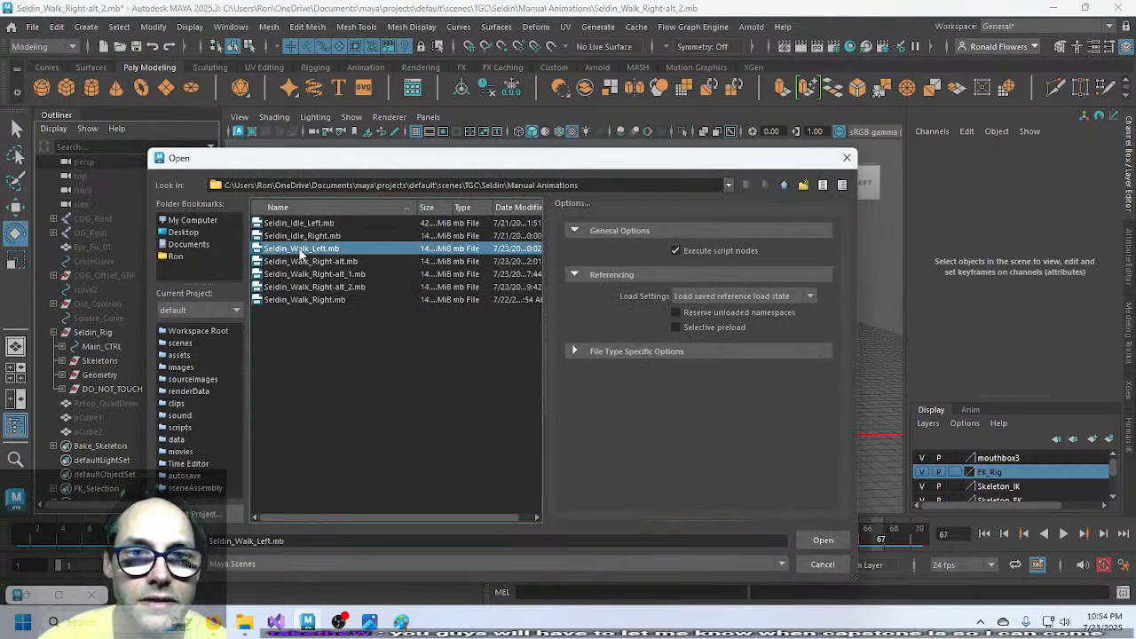
left_click(823, 540)
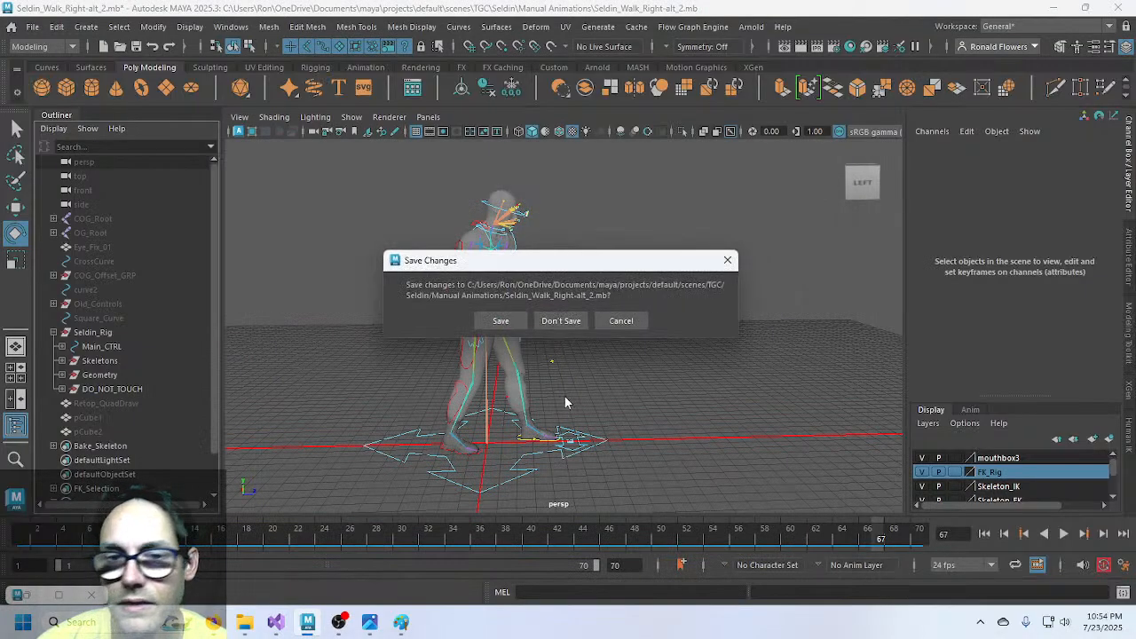
left_click(559, 320)
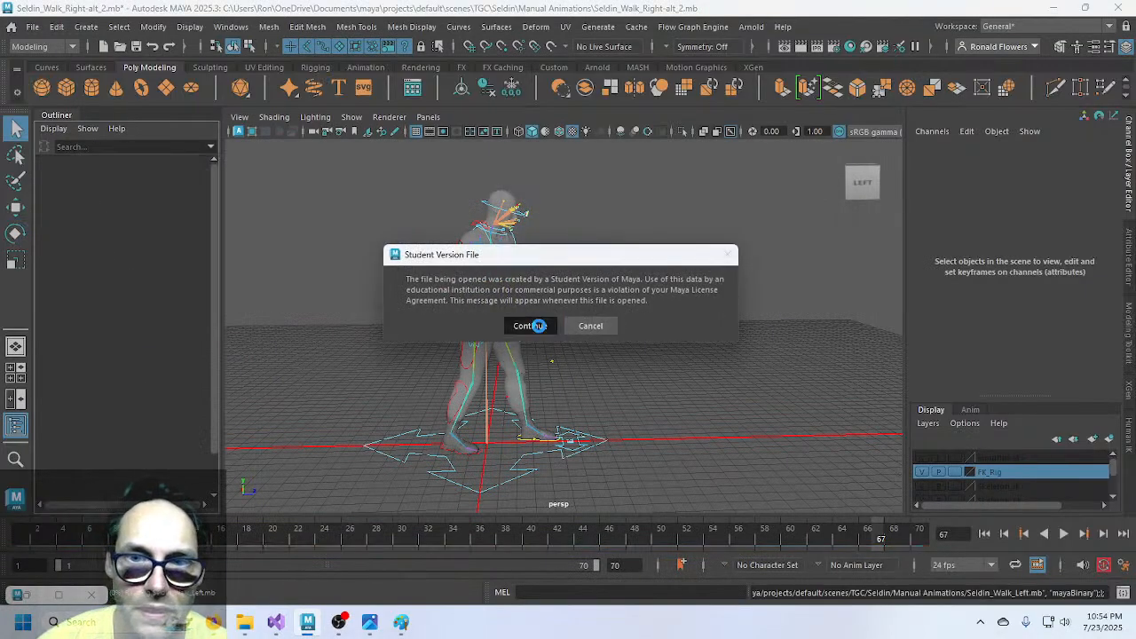
left_click(528, 325)
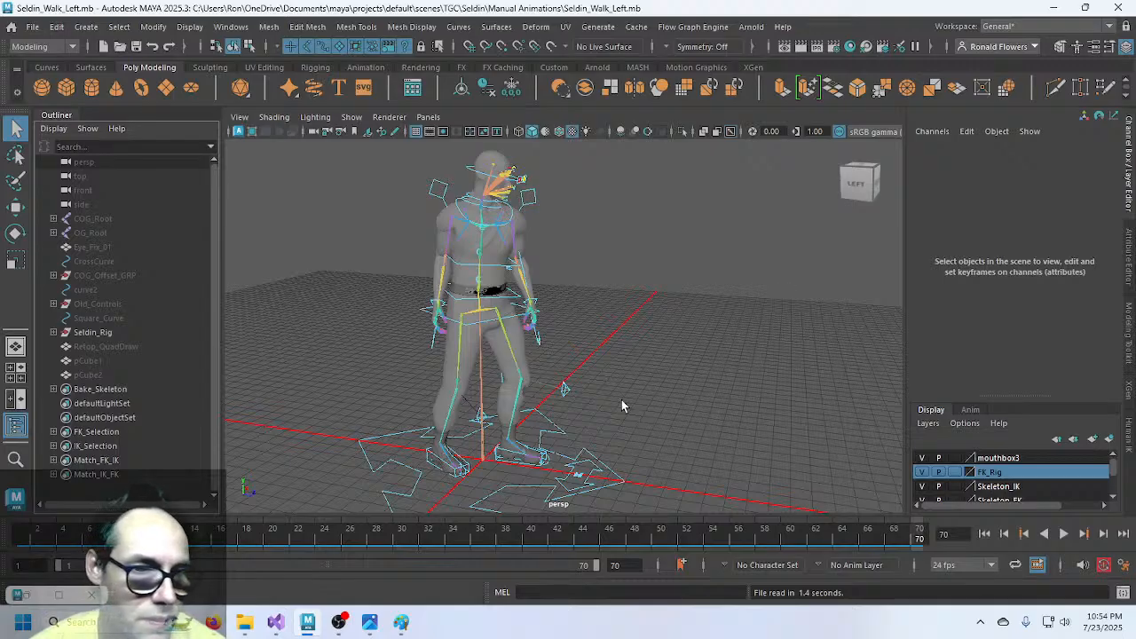
- Browse the system calendar month by month from July 2025 to April 2026 and close it
left_click(1089, 621)
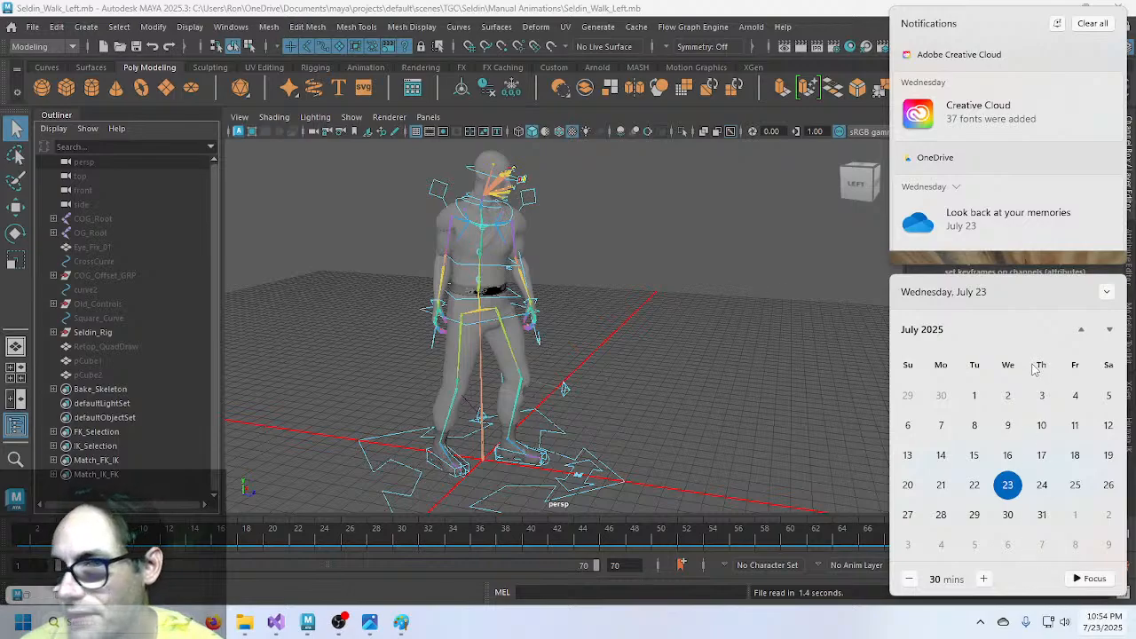
left_click(1105, 293)
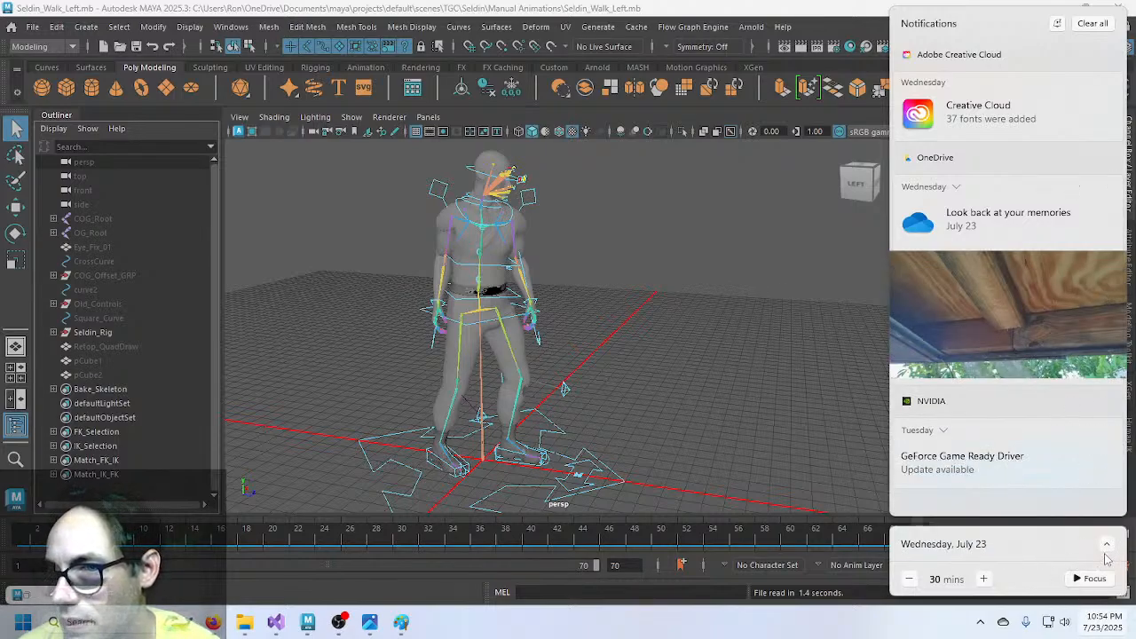
left_click(1106, 544)
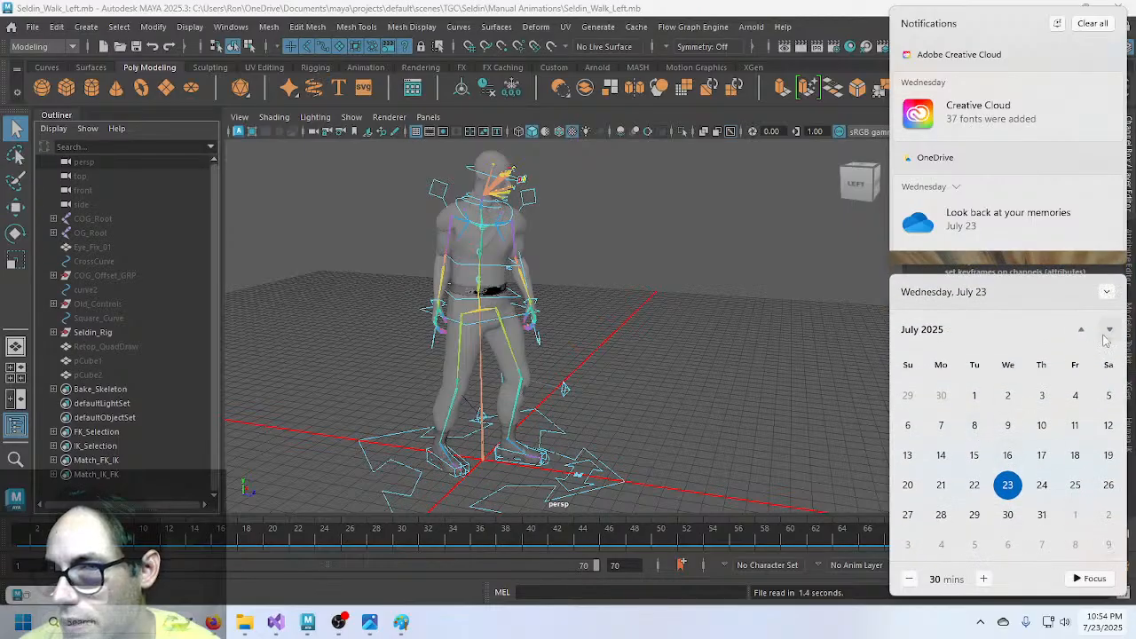
left_click(1108, 331)
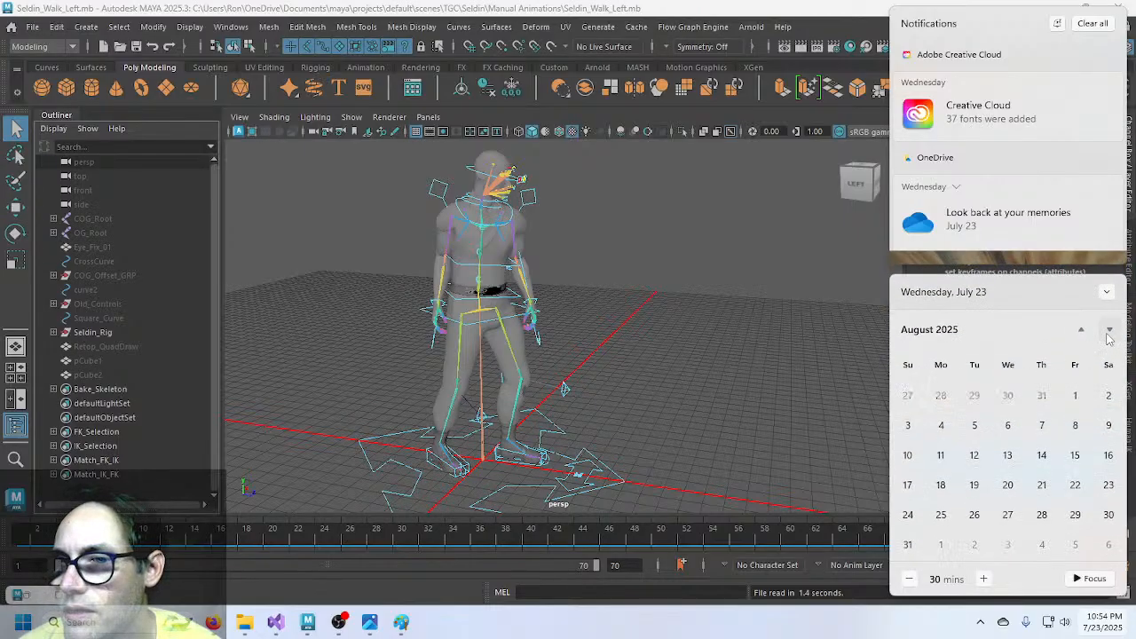
left_click(1108, 330)
left_click(1108, 330)
left_click(1109, 330)
left_click(1108, 331)
left_click(1108, 331)
left_click(1109, 330)
left_click(1108, 330)
left_click(1108, 330)
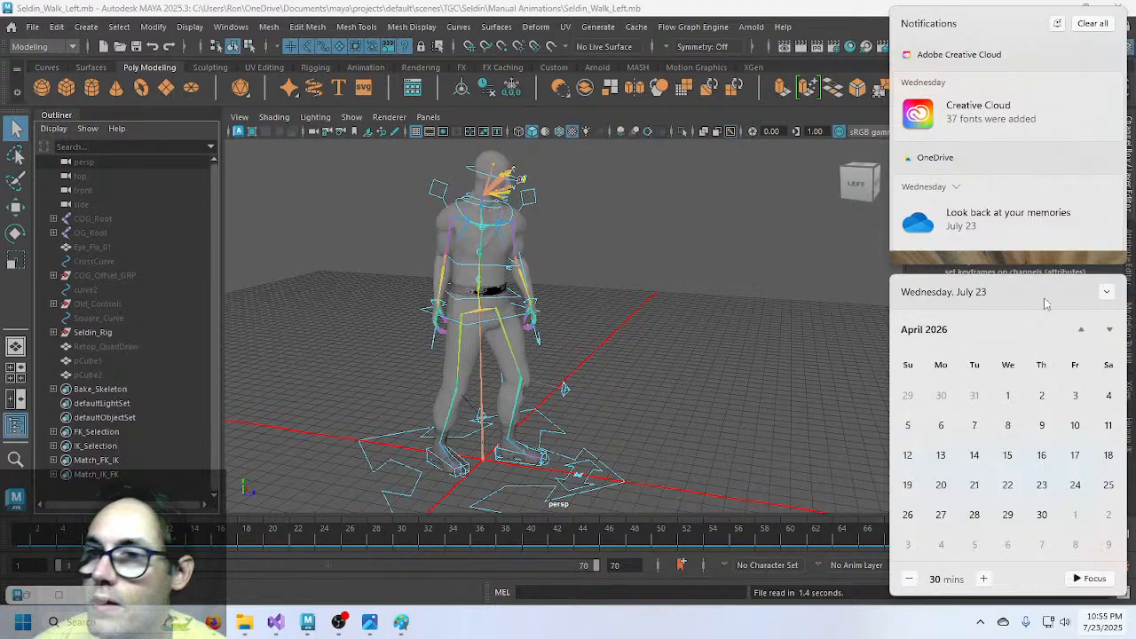
left_click(877, 628)
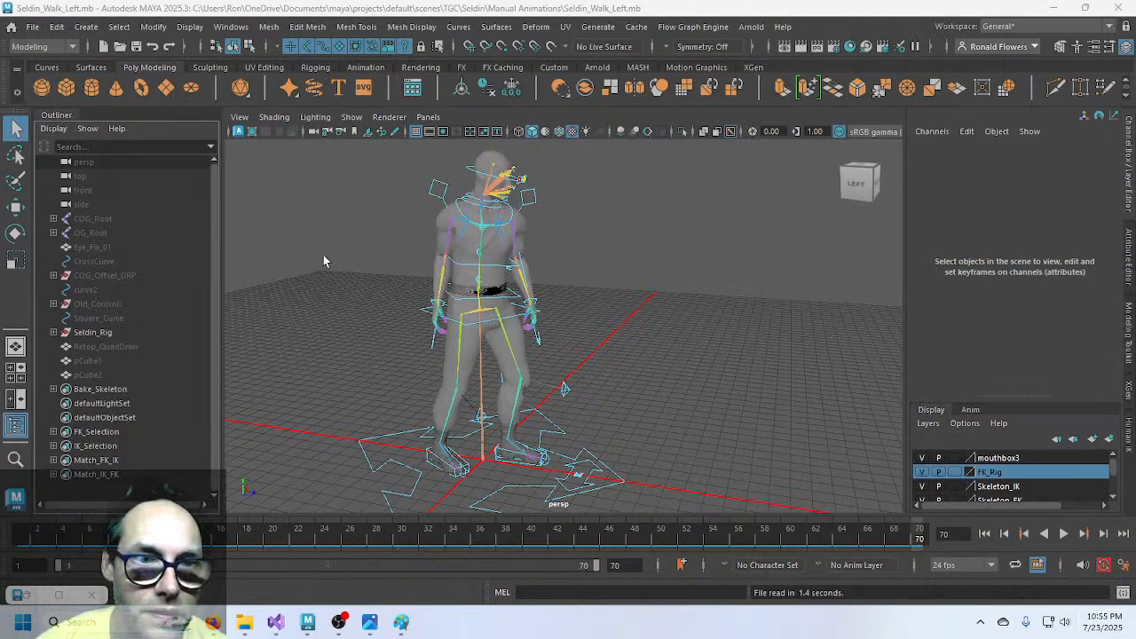
- At frame 1, set the IK/FK attribute of the IKFK_Switch control to FK
mouse_move(42, 535)
left_mouse_down()
mouse_move(849, 542)
mouse_move(24, 539)
left_mouse_up()
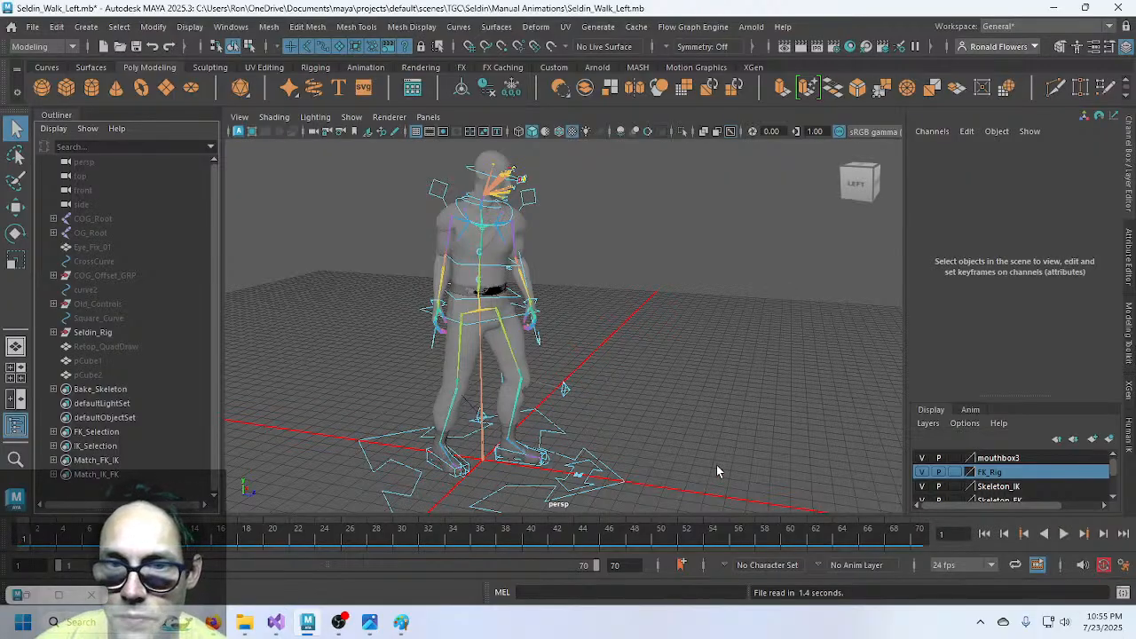
left_click(586, 486)
left_click(1089, 170)
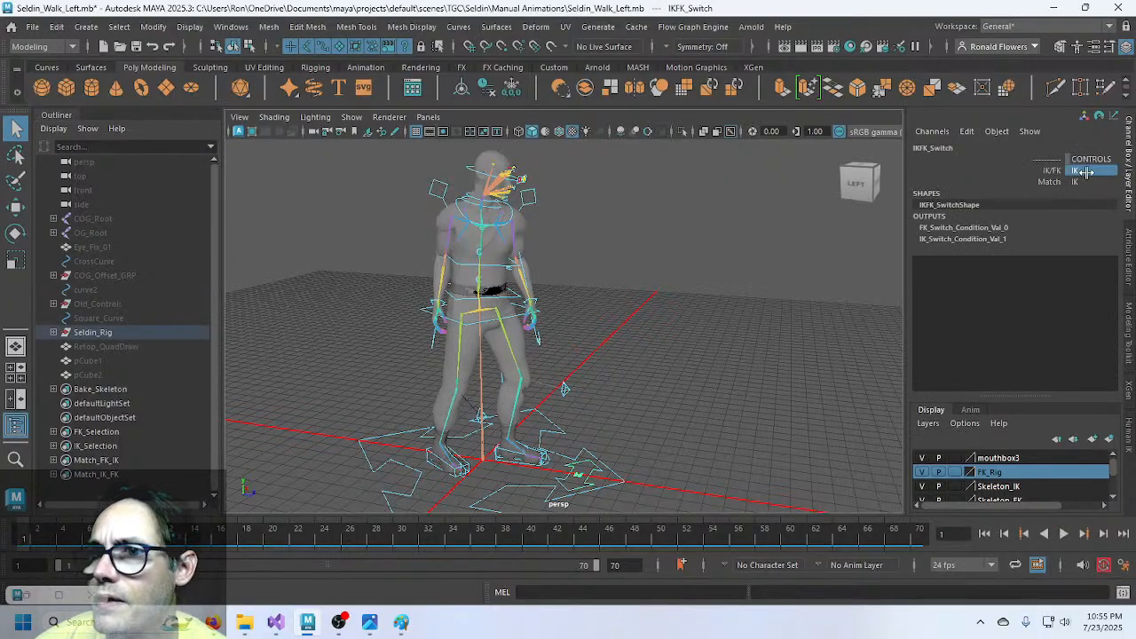
left_click(1089, 185)
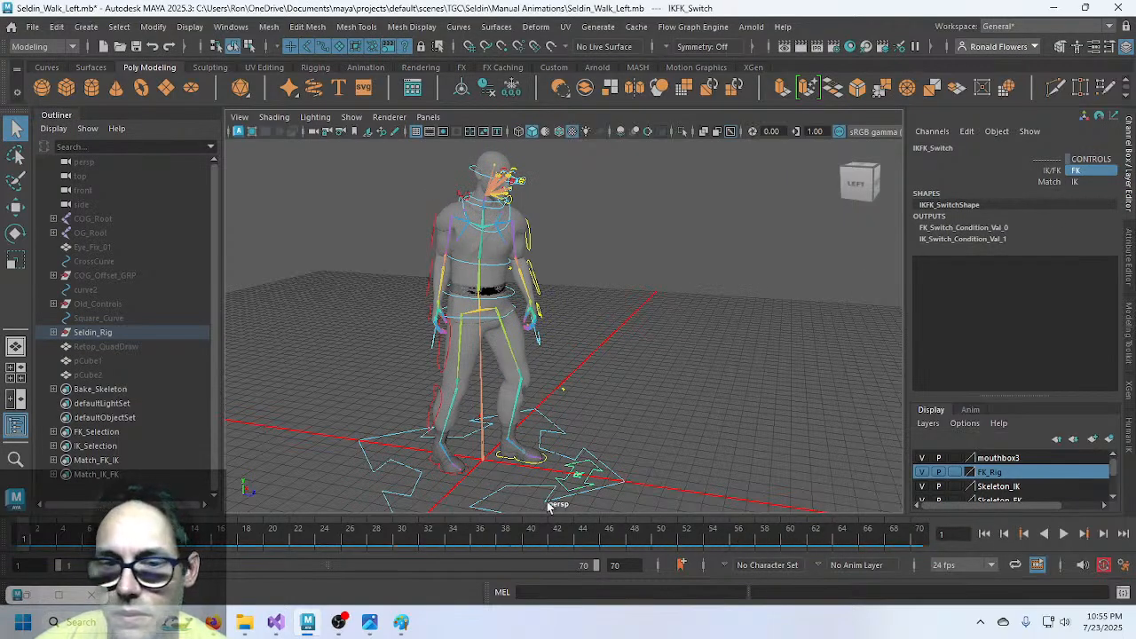
- Select Main_CTRL at the character's feet and bring up its animation curves in the Graph Editor
left_click(501, 491)
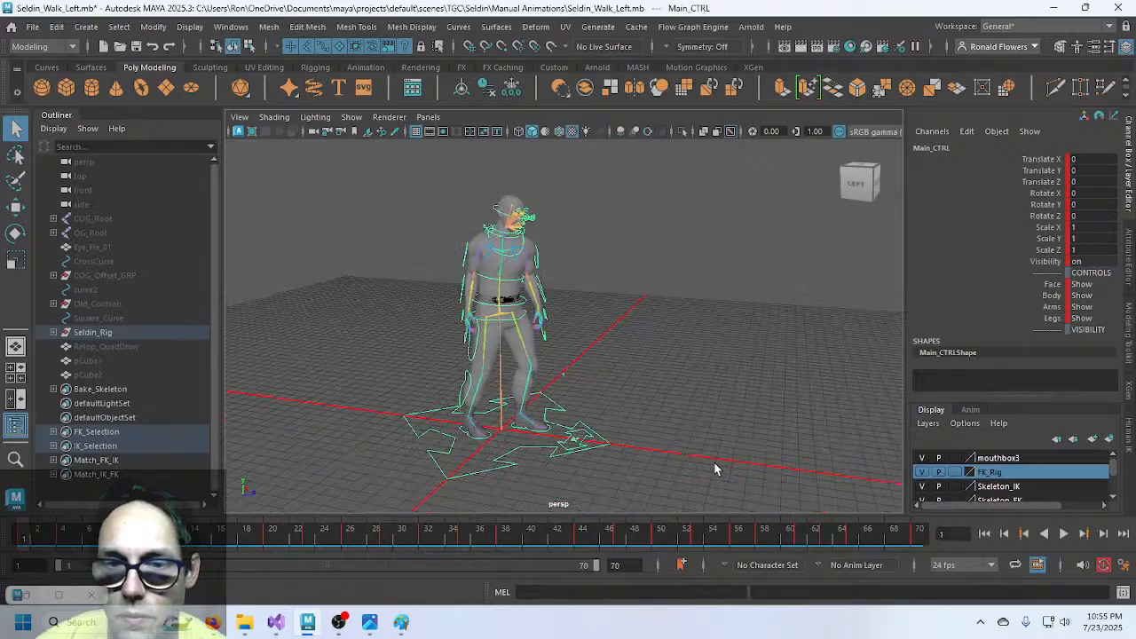
left_click_drag(705, 464, 544, 467, "alt")
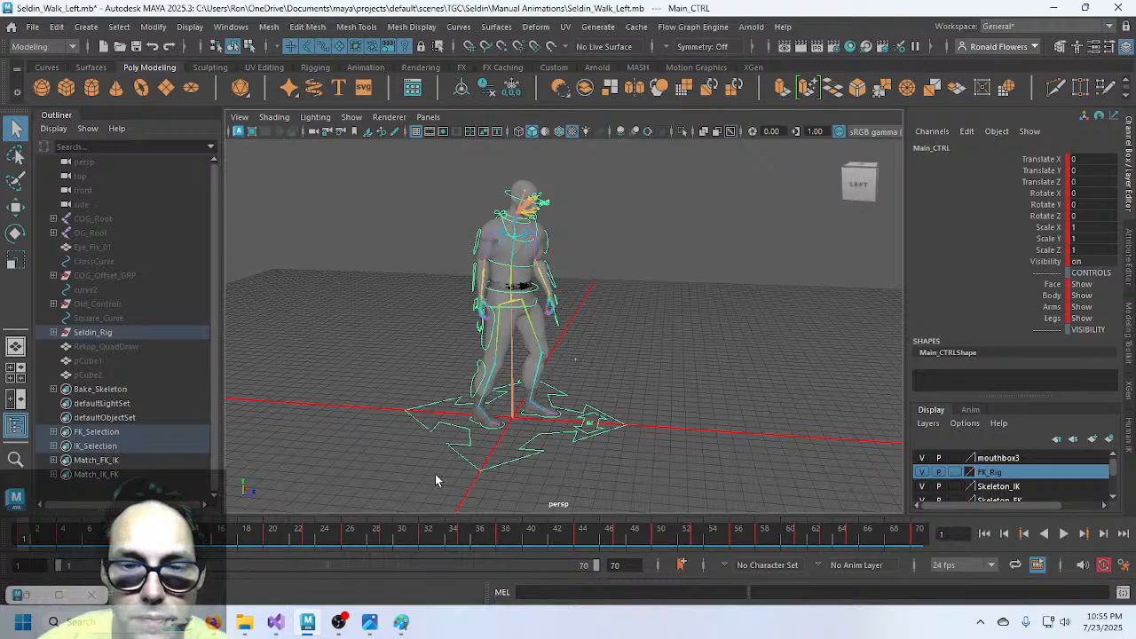
left_click(20, 597)
left_click(26, 596)
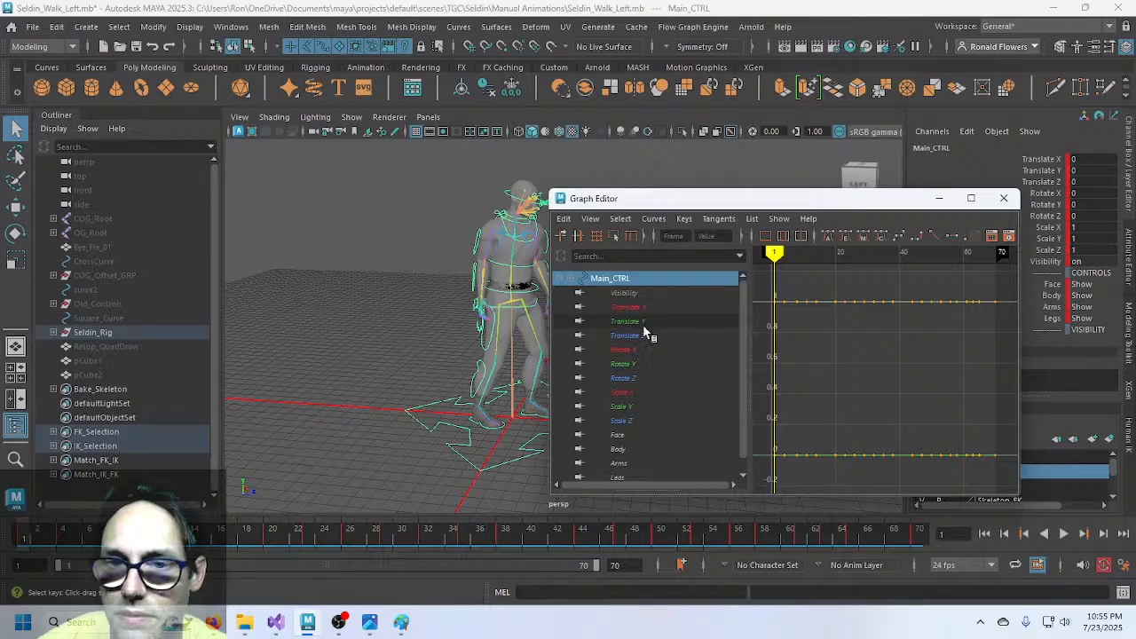
- Try setting all Rotate Z keys of Main_CTRL to 180, and undo the edit
left_click(644, 378)
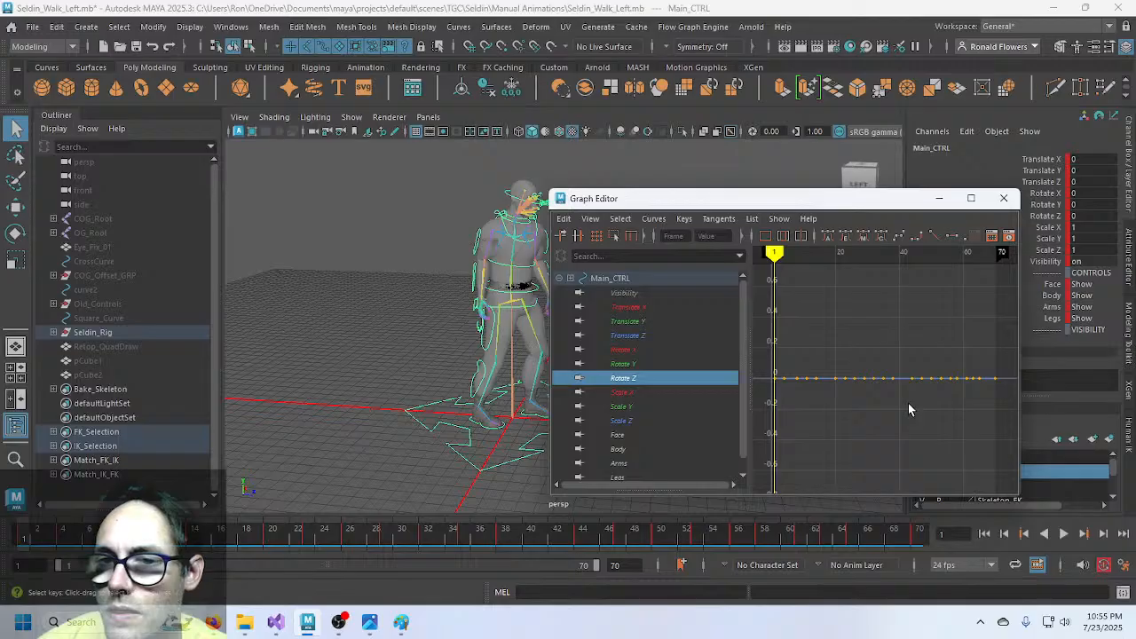
left_click_drag(765, 369, 1000, 406)
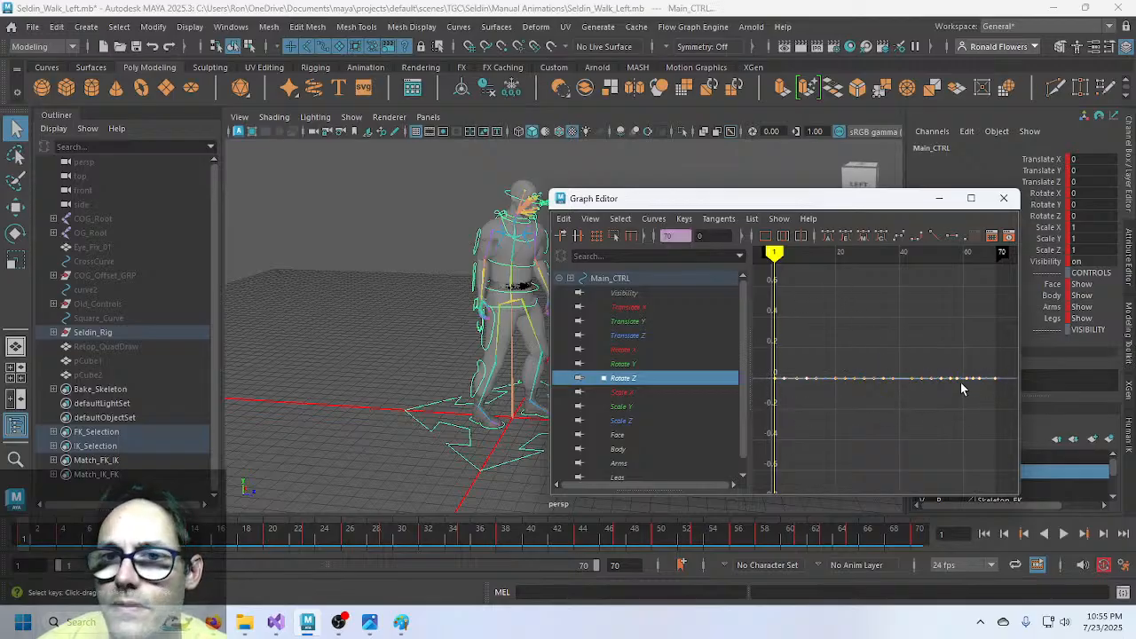
left_click(712, 234)
type("180")
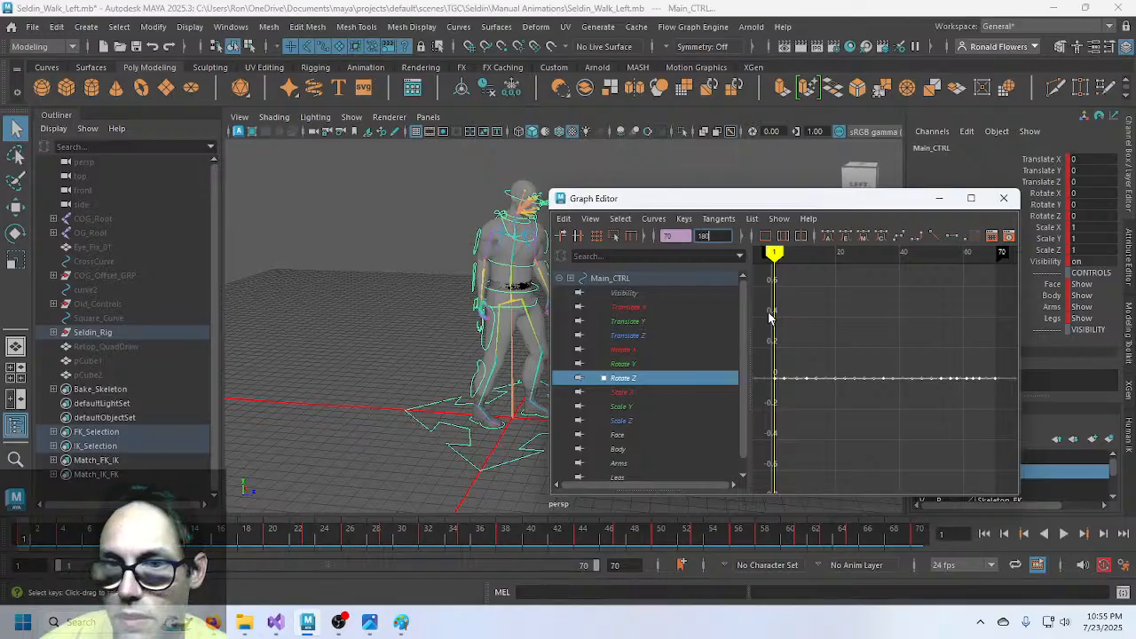
key("Return")
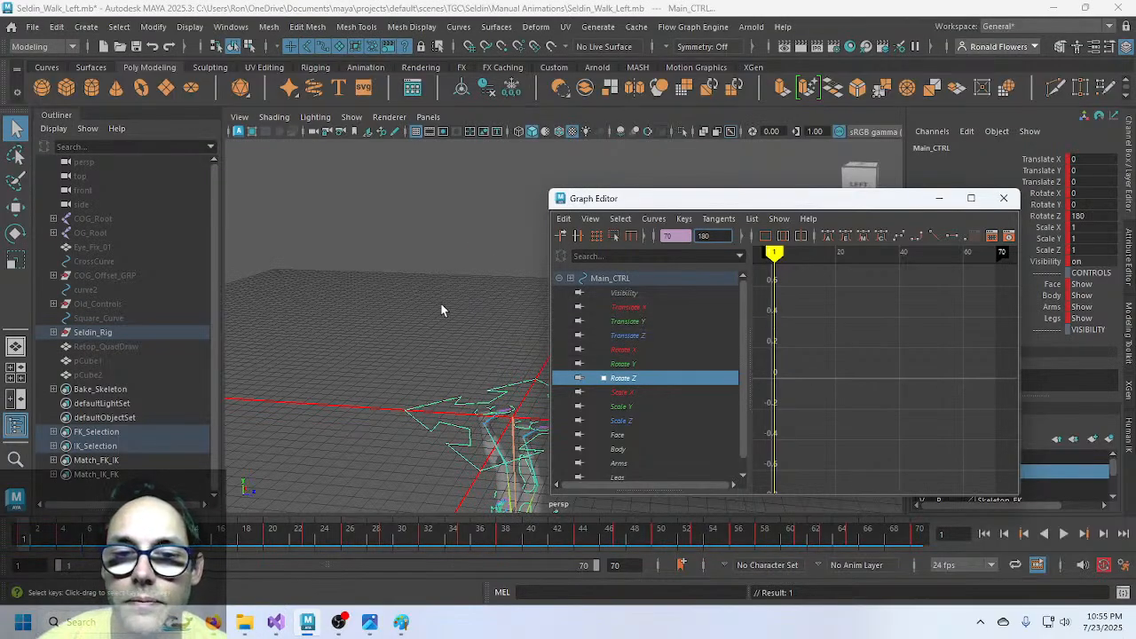
key("ctrl+z")
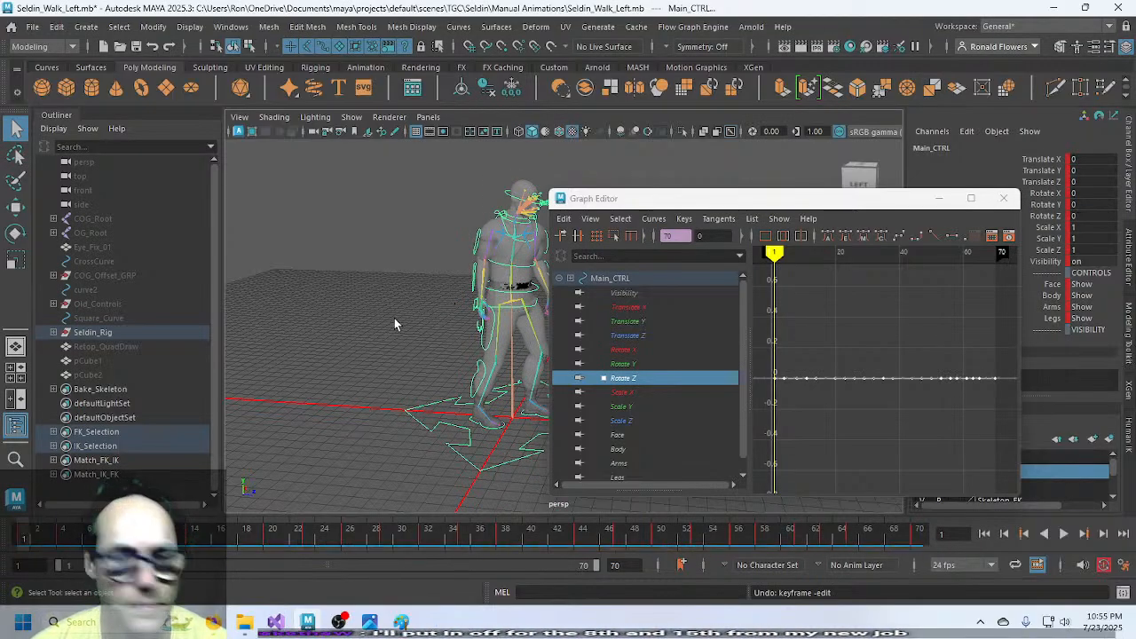
- Set all Rotate Y keys of Main_CTRL to 180 and minimise the Graph Editor
left_click(625, 364)
left_click_drag(762, 345, 1012, 442)
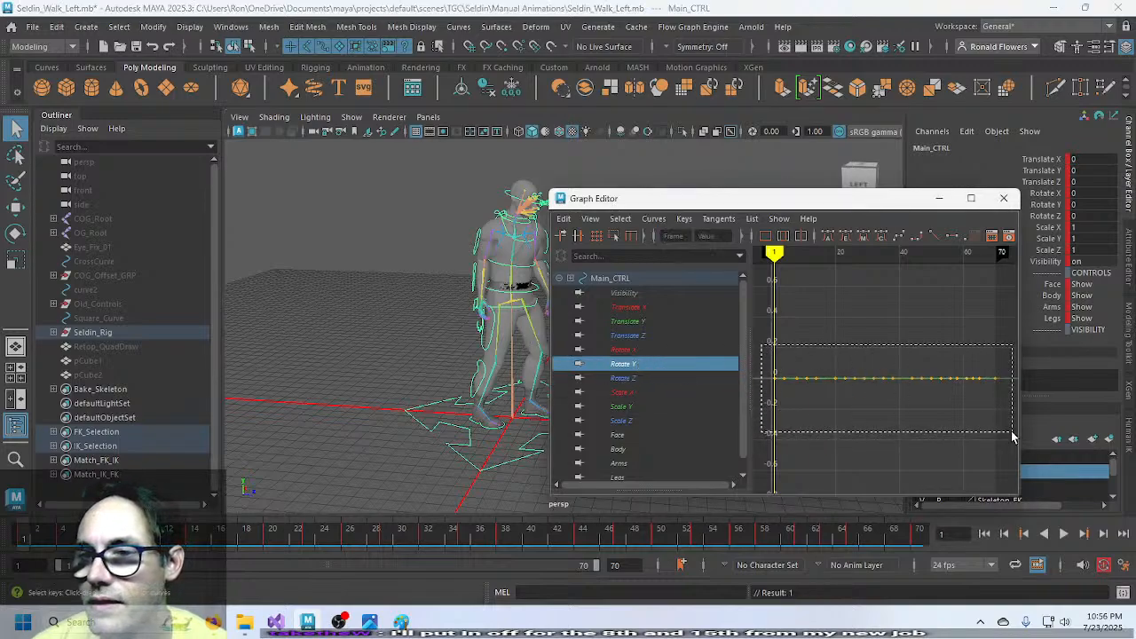
type("180")
key("Return")
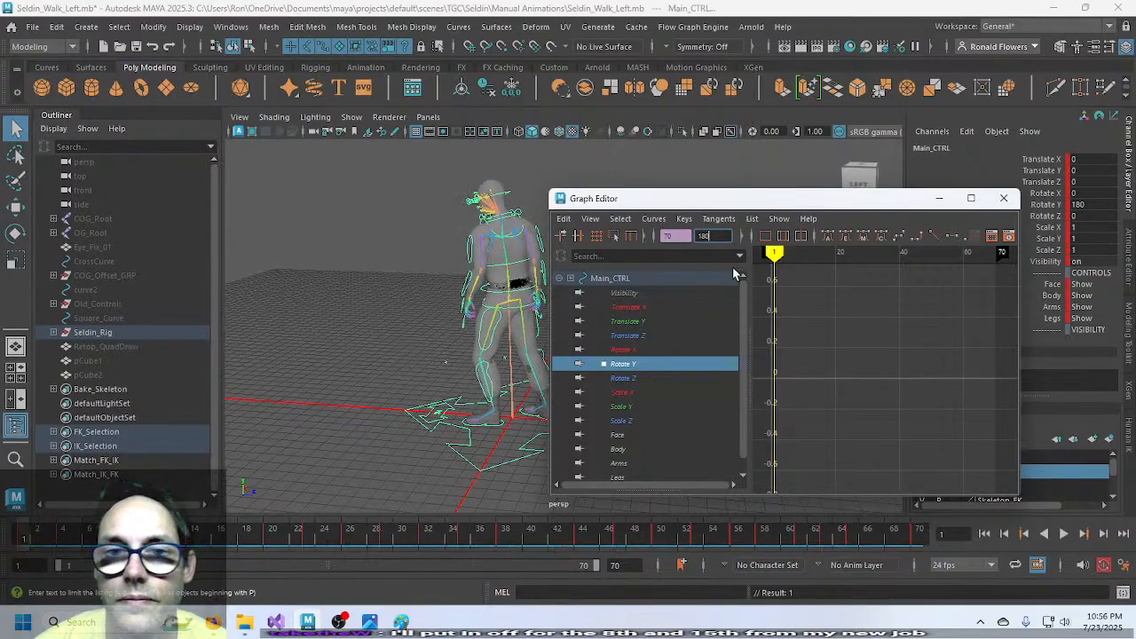
left_click(937, 200)
- Play back and scrub the turned walk through frame 70, examining the character's pose from opposite sides
key("alt+v")
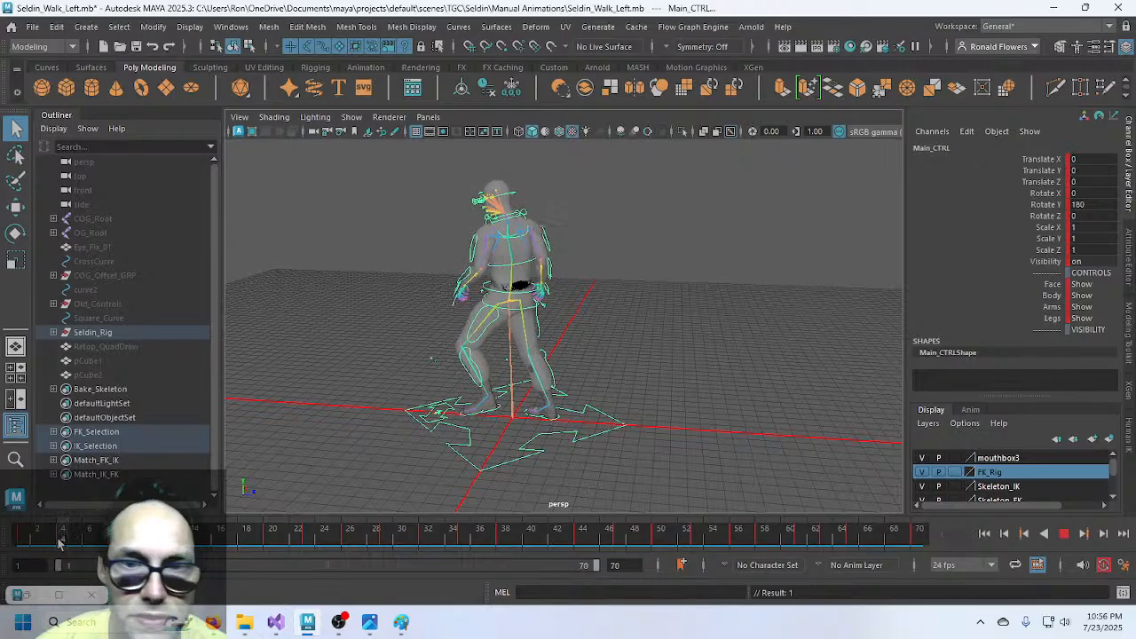
left_click_drag(552, 557, 921, 541)
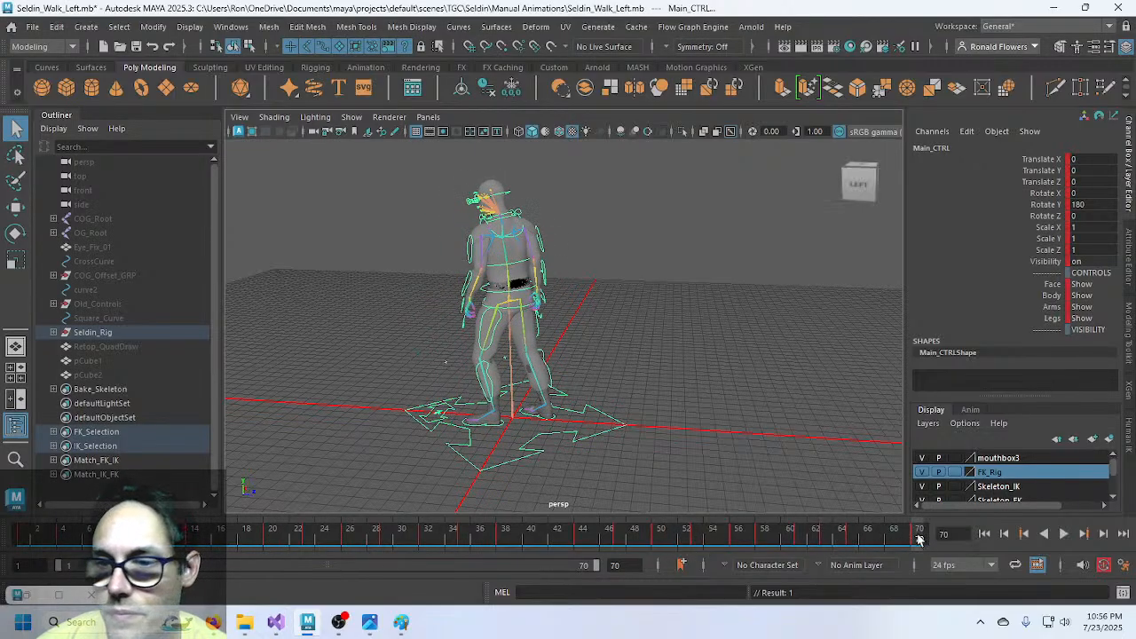
left_click(1065, 532)
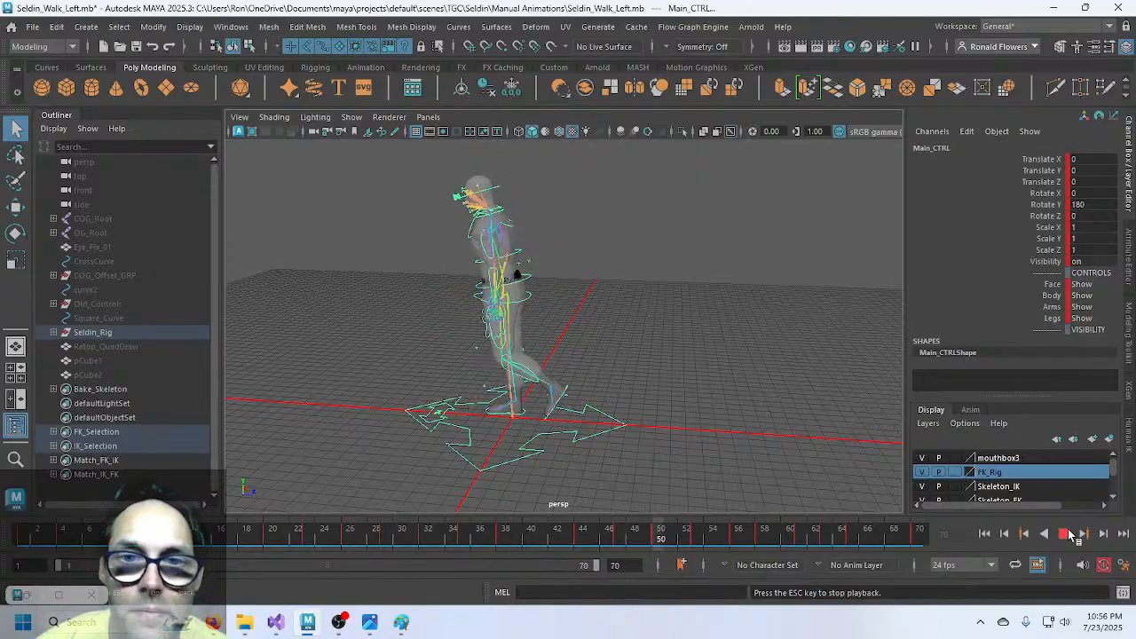
left_click(1068, 532)
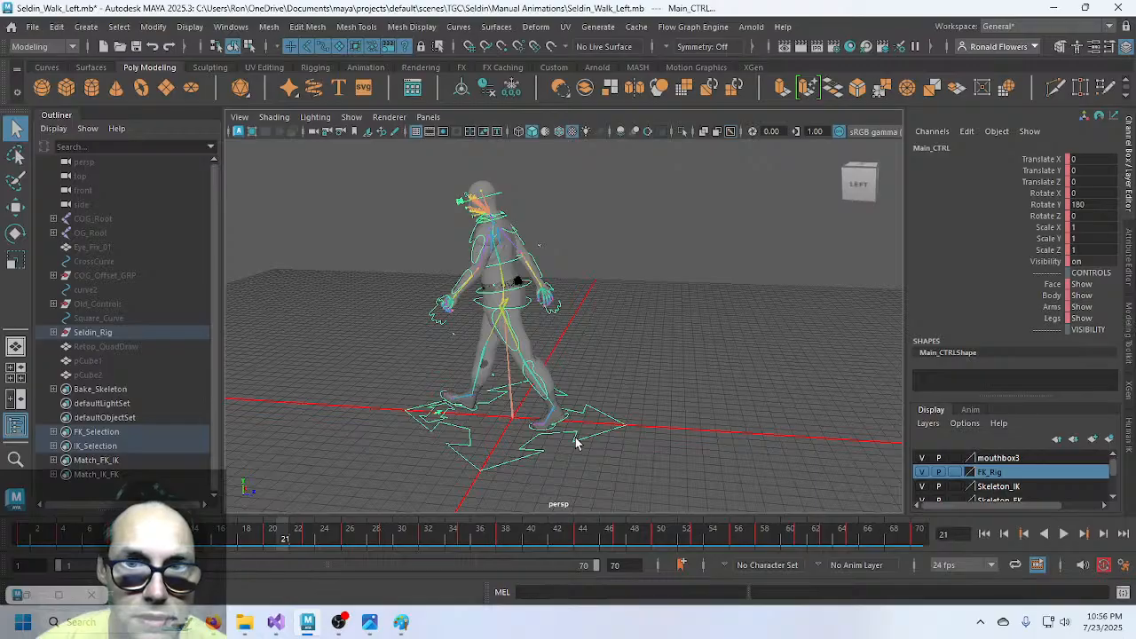
left_click_drag(398, 426, 545, 391, "alt")
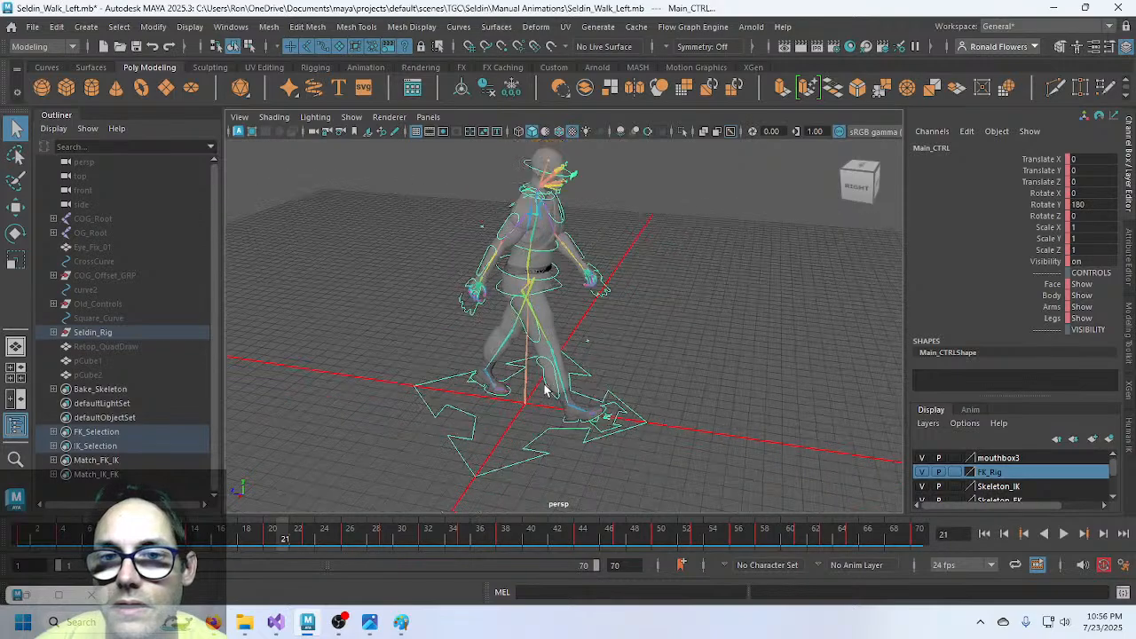
key("alt+v")
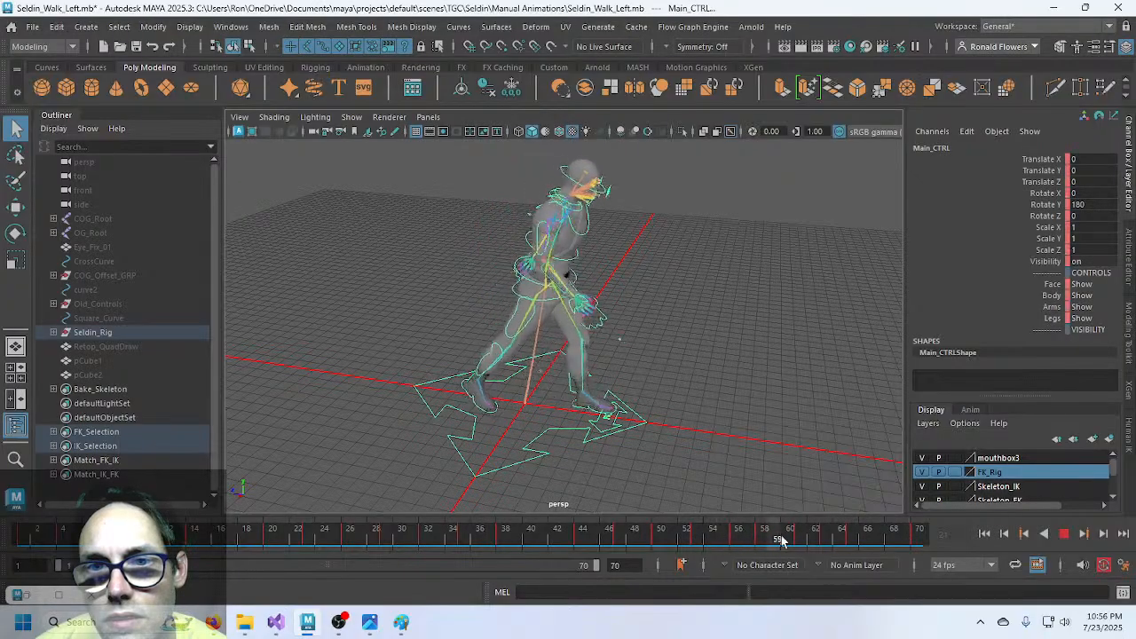
left_click(912, 542)
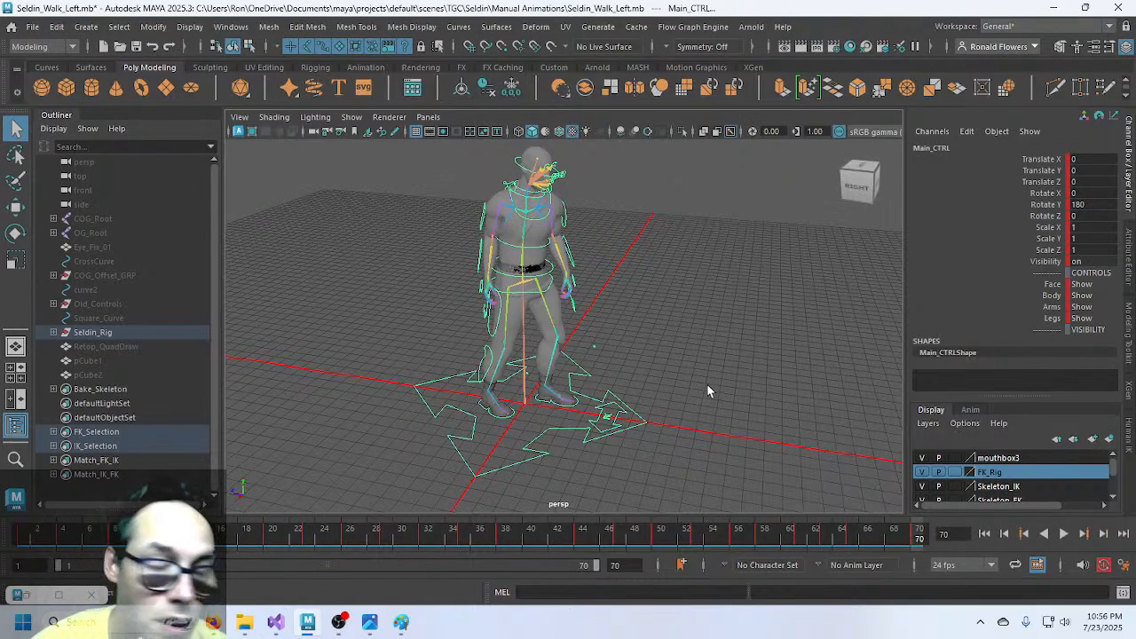
left_click_drag(717, 363, 658, 347, "alt")
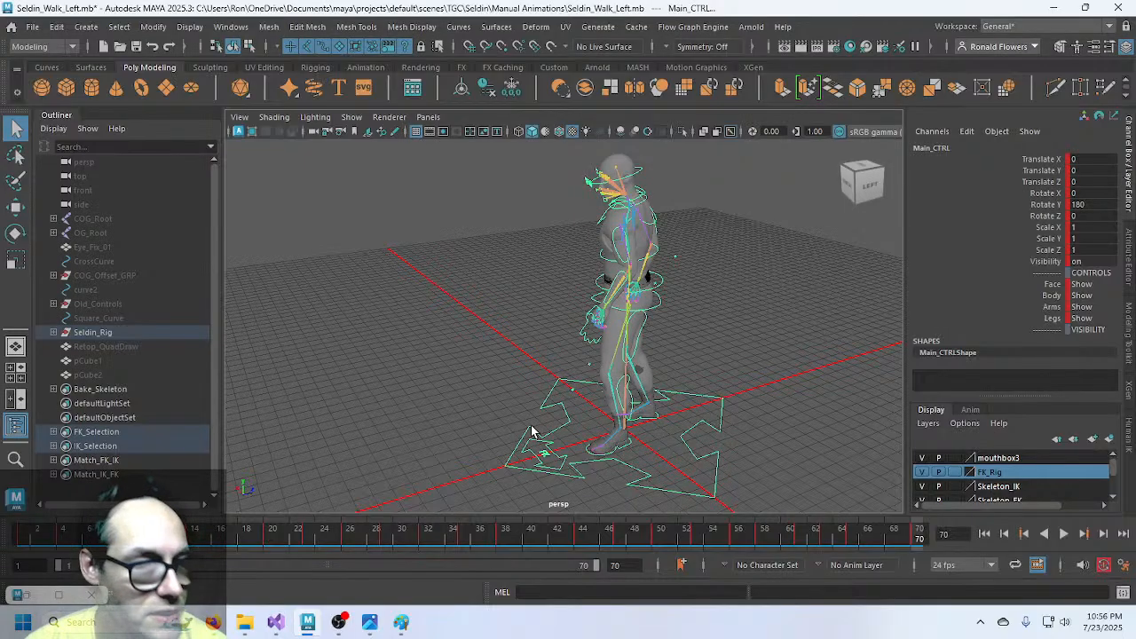
left_click_drag(512, 419, 562, 414, "alt")
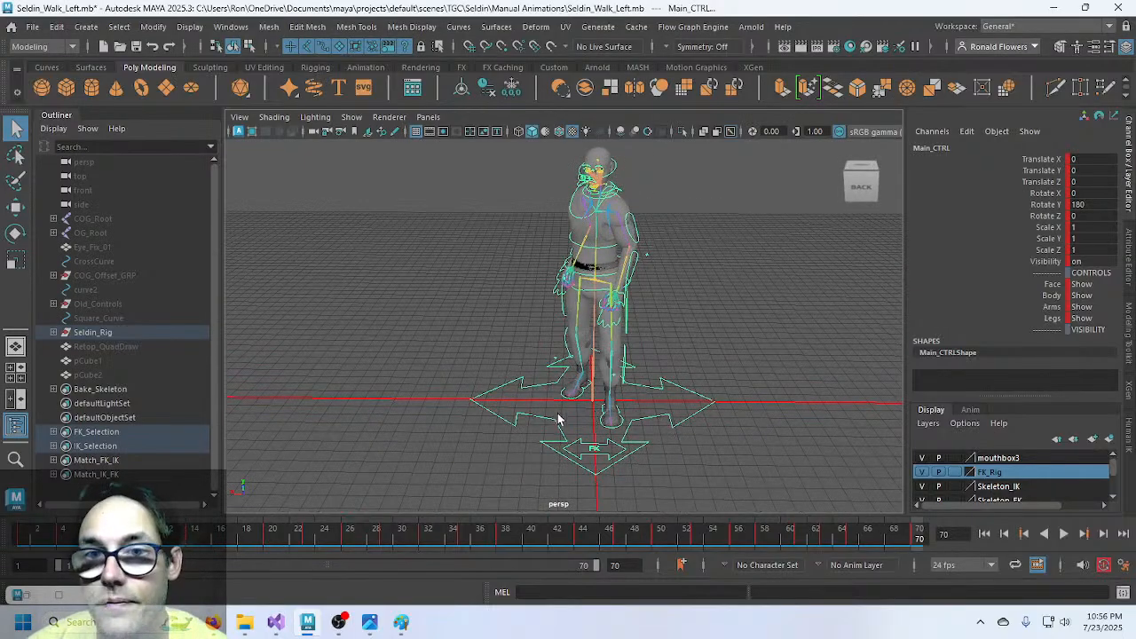
- At frame 1, invert the Pelvis_CTRL rotation by setting its Rotate Y to 30.858
key("alt+shift+v")
scroll(550, 391, "up", 2)
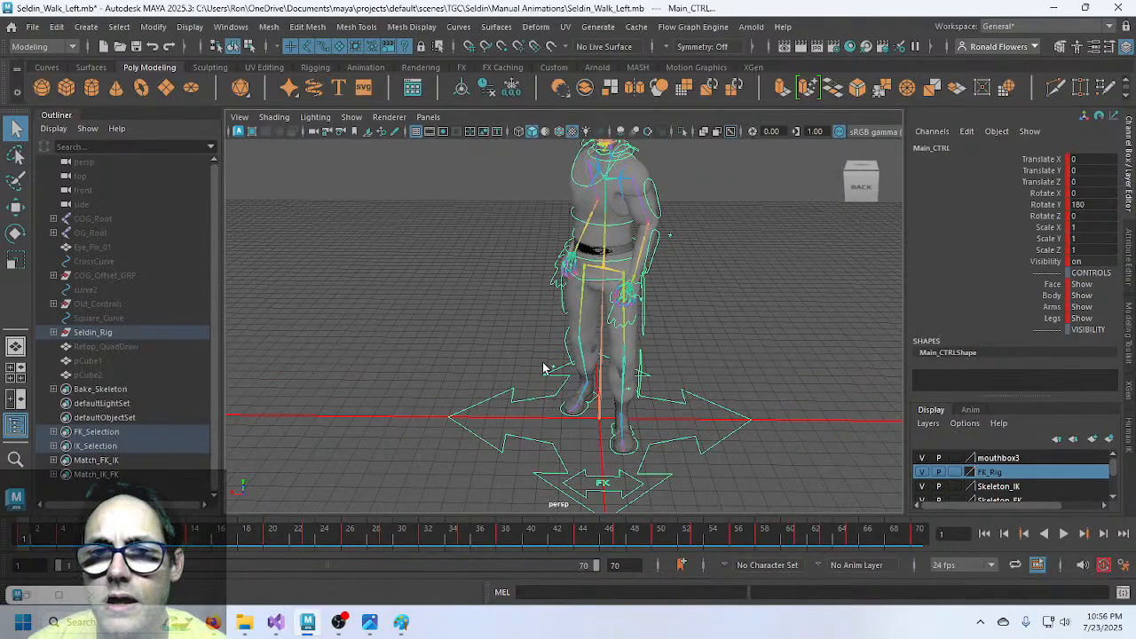
middle_click_drag(545, 376, 445, 402, "alt")
left_click_drag(415, 389, 450, 398, "alt")
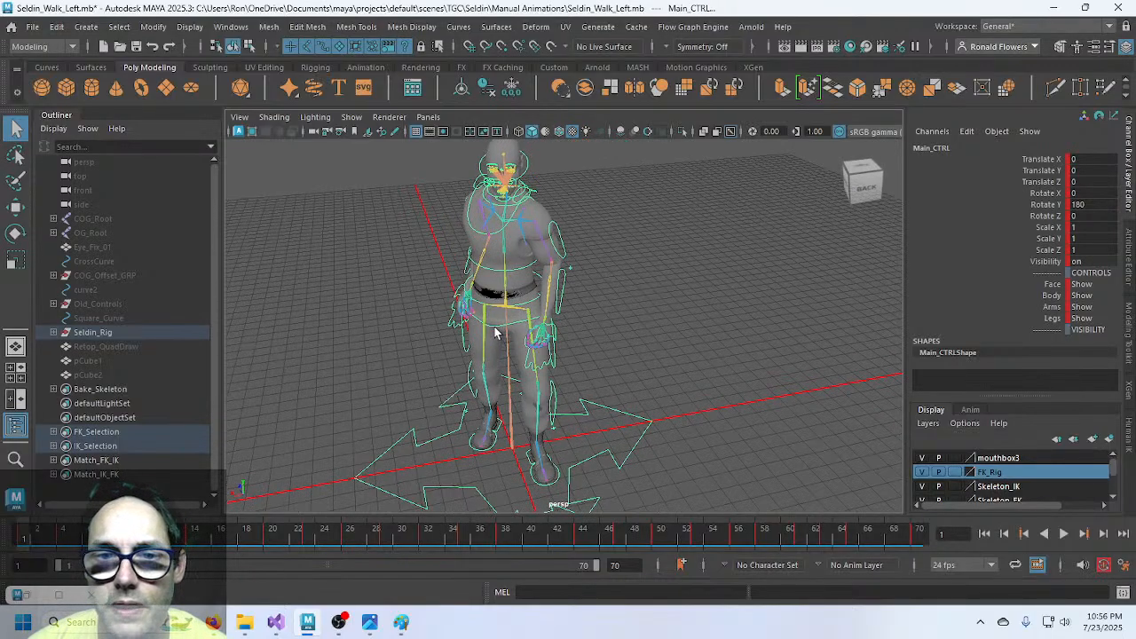
left_click(499, 337)
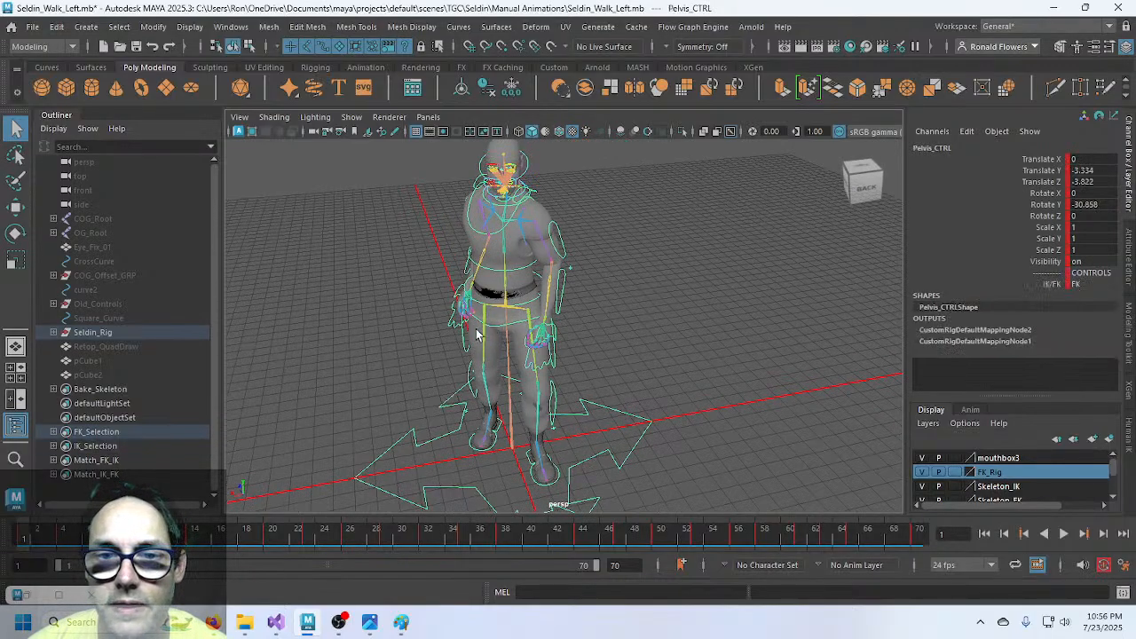
double_click(1109, 205)
key("Left")
key("Delete")
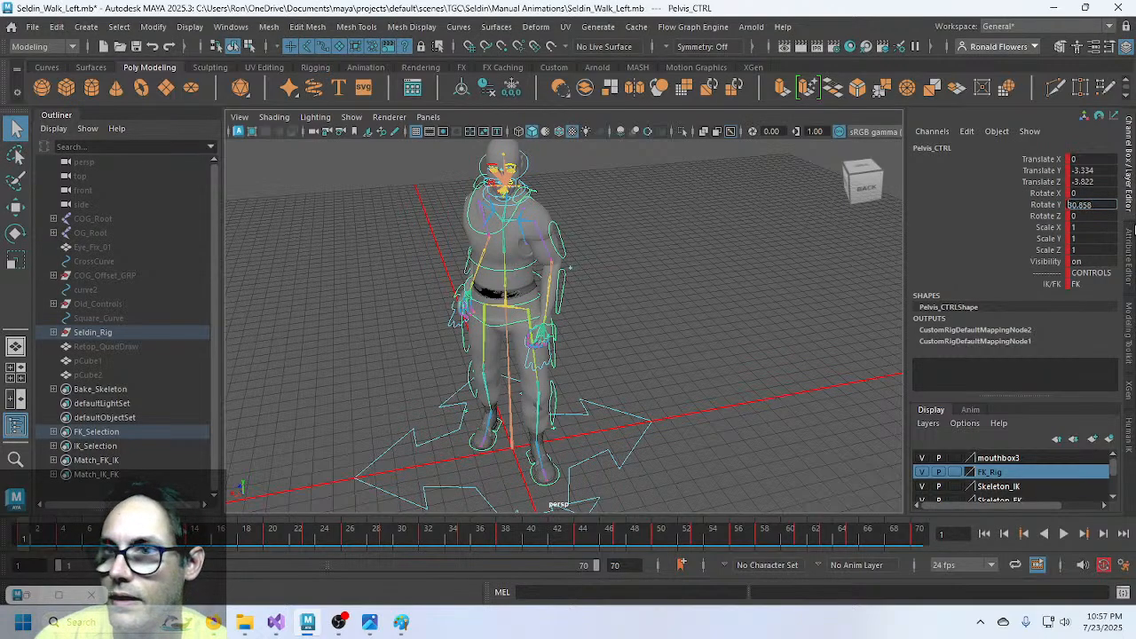
key("Return")
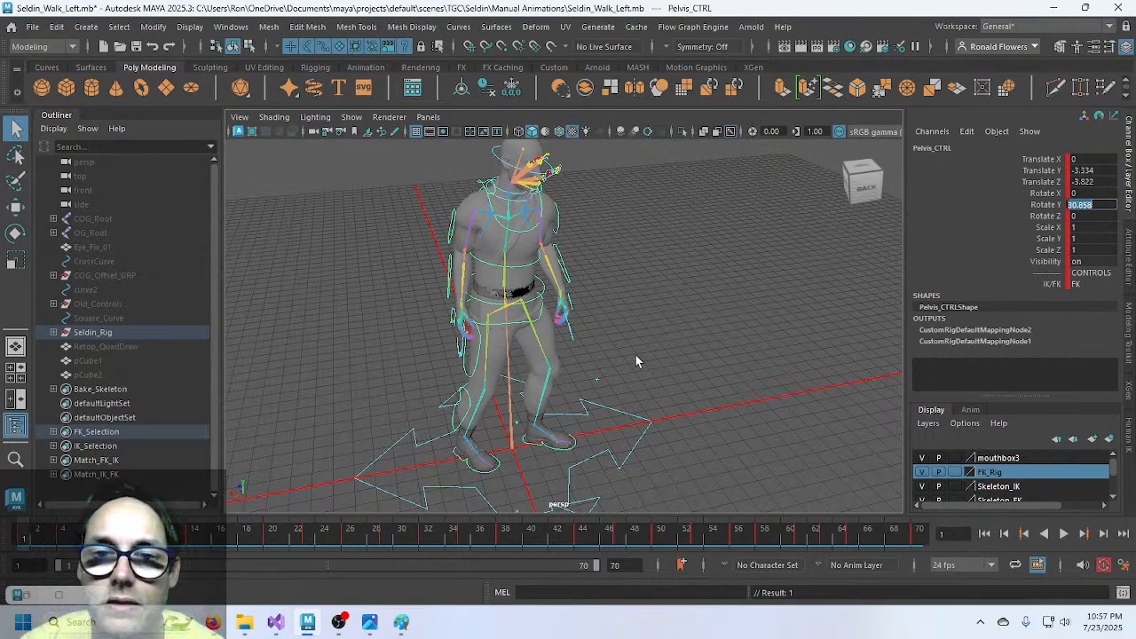
middle_click_drag(635, 361, 622, 305, "alt")
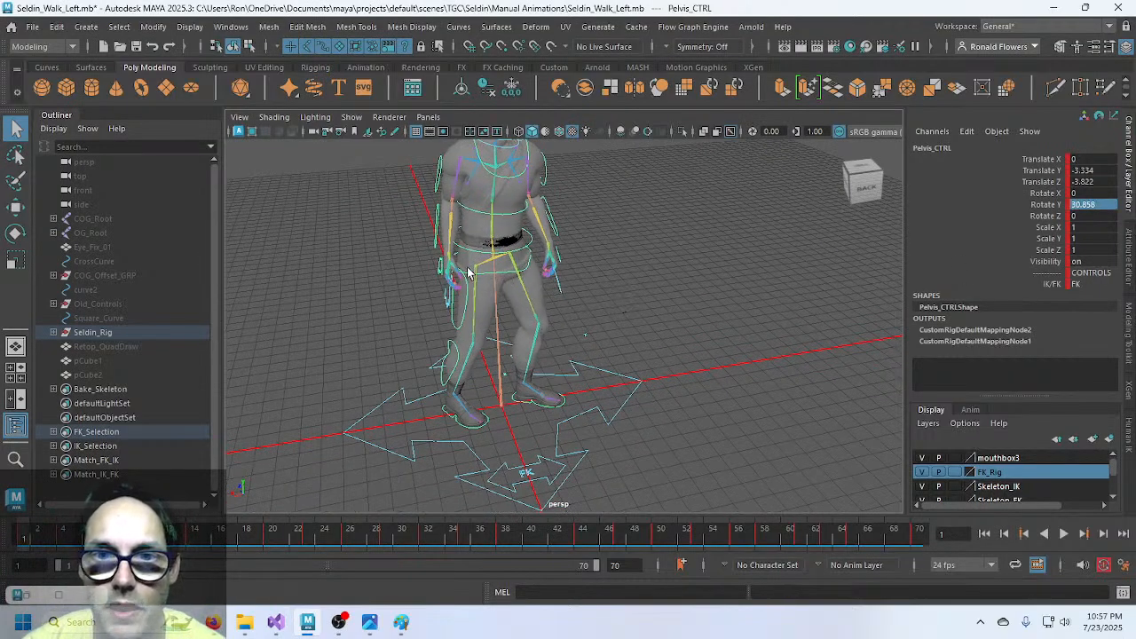
middle_click_drag(611, 233, 619, 300, "alt")
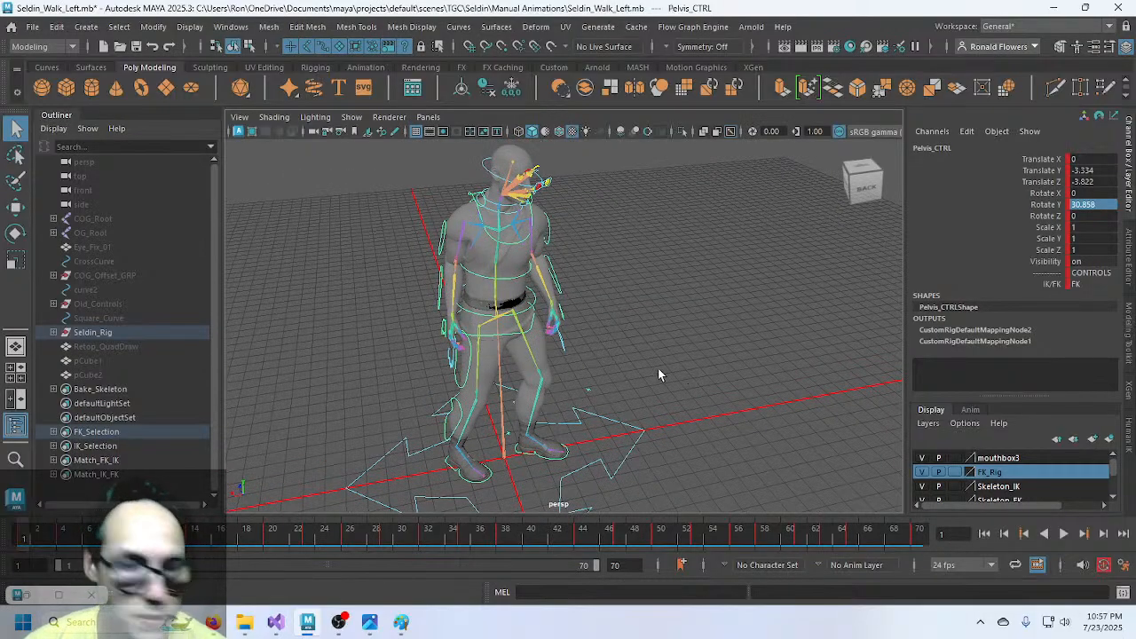
- Undo the Pelvis_CTRL rotation change and duplicate the Geometry group inside Seldin_Rig
key("ctrl+z")
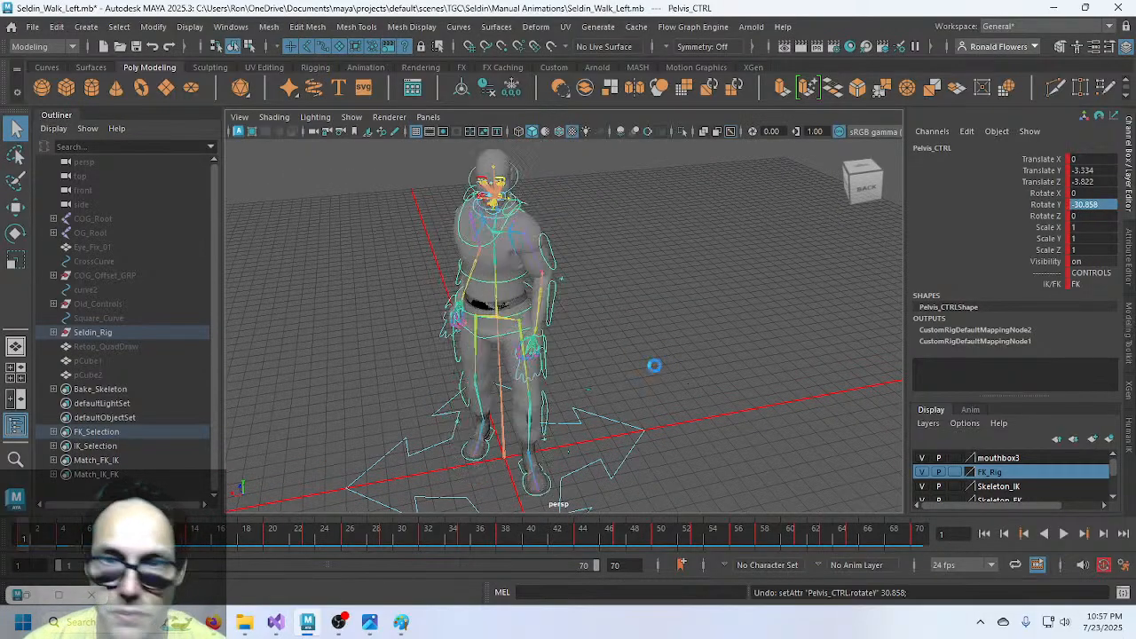
left_click(53, 331)
left_click(133, 378)
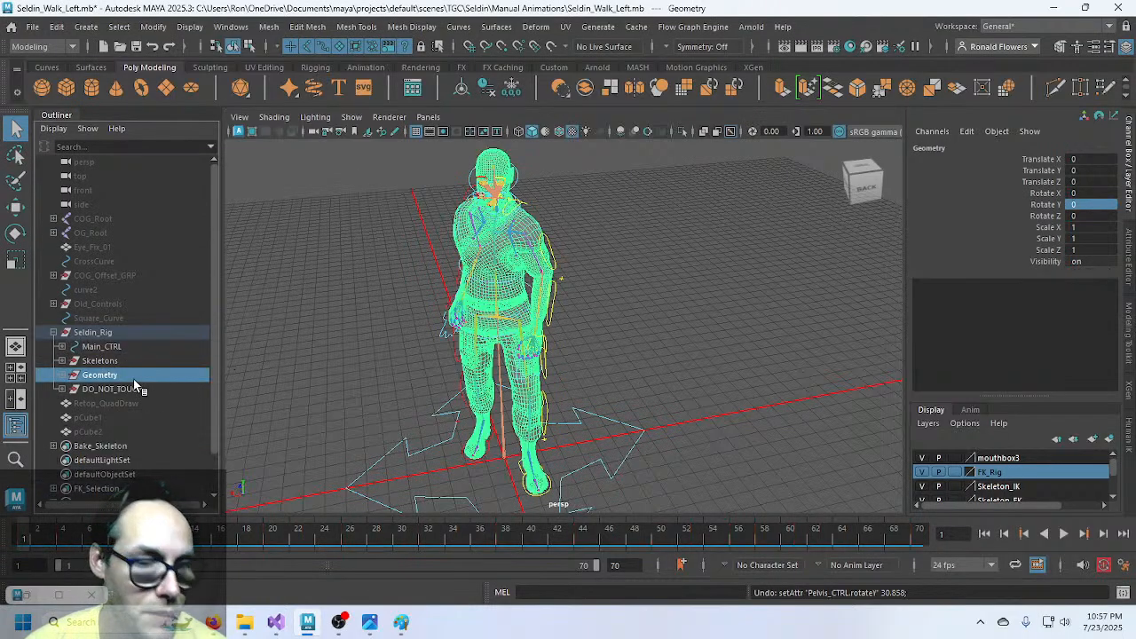
key("ctrl+d")
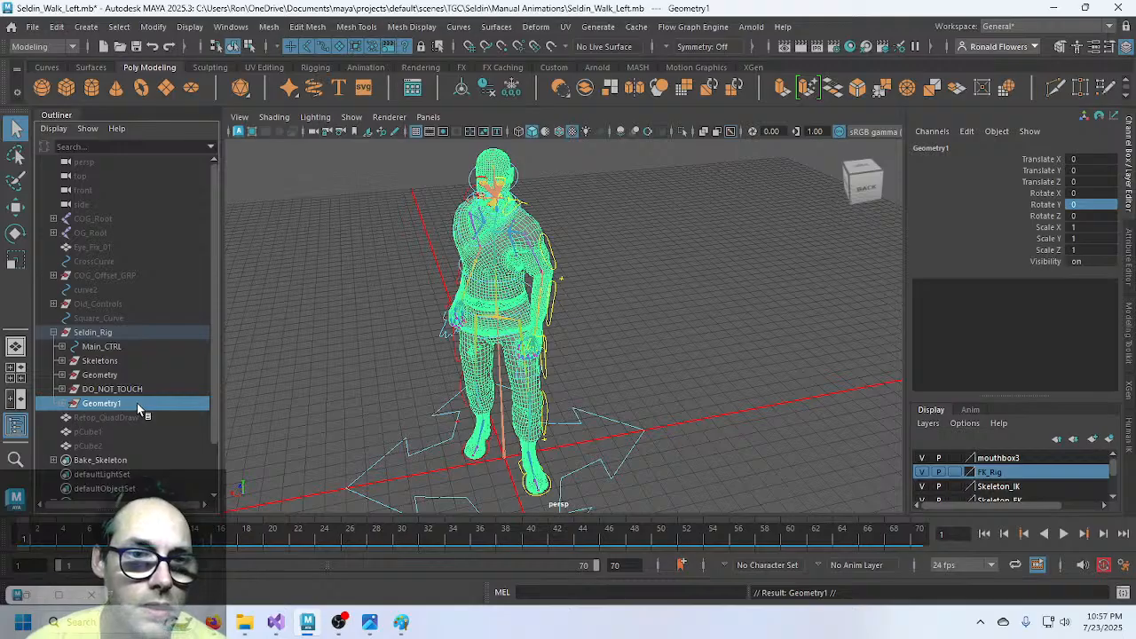
- Mirror the duplicated geometry group across X by setting its Scale X to -1
left_click(273, 403)
left_click(151, 402)
left_click(1092, 227)
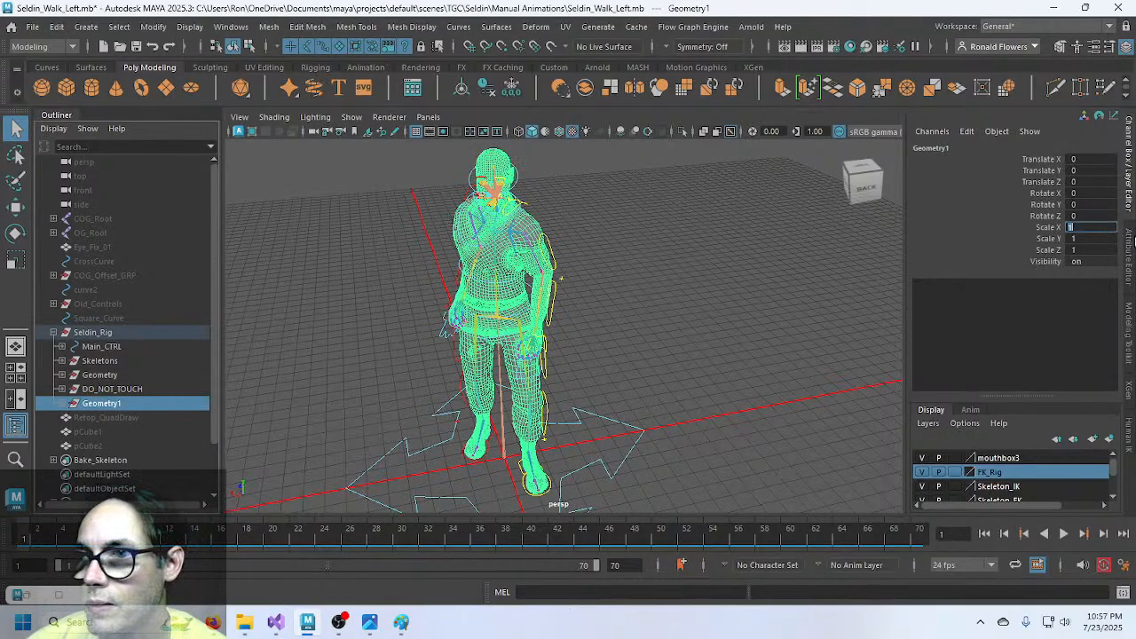
type("-1")
key("Return")
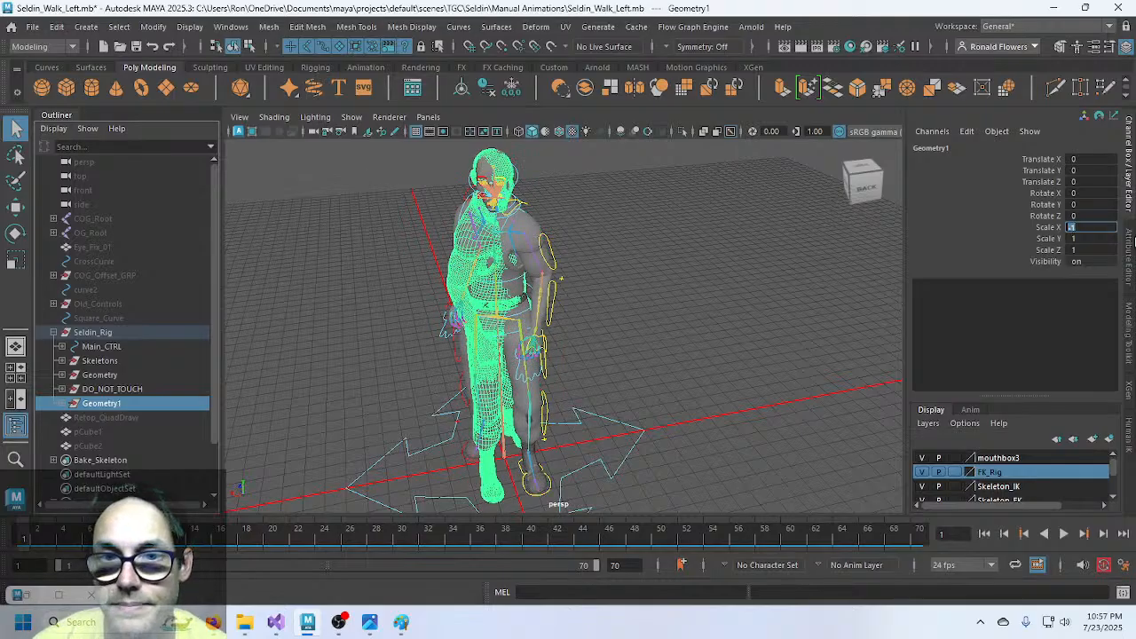
left_click(647, 357)
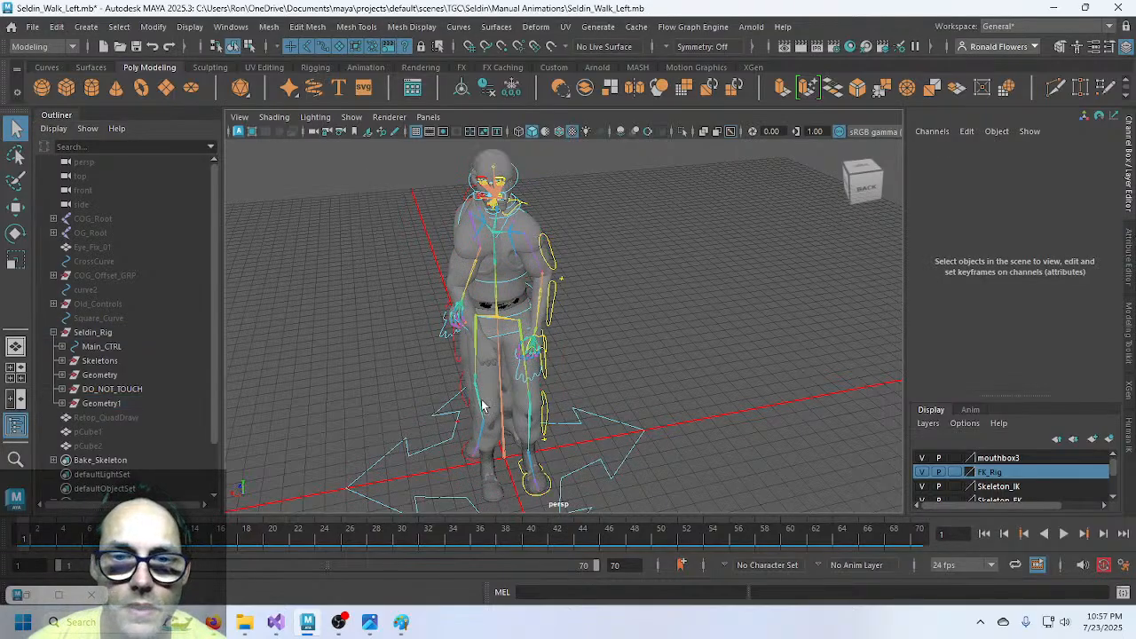
- Inspect the mirrored Geometry1 copy against the original character and hide the copy
left_click(119, 405)
left_click_drag(643, 368, 612, 369, "alt")
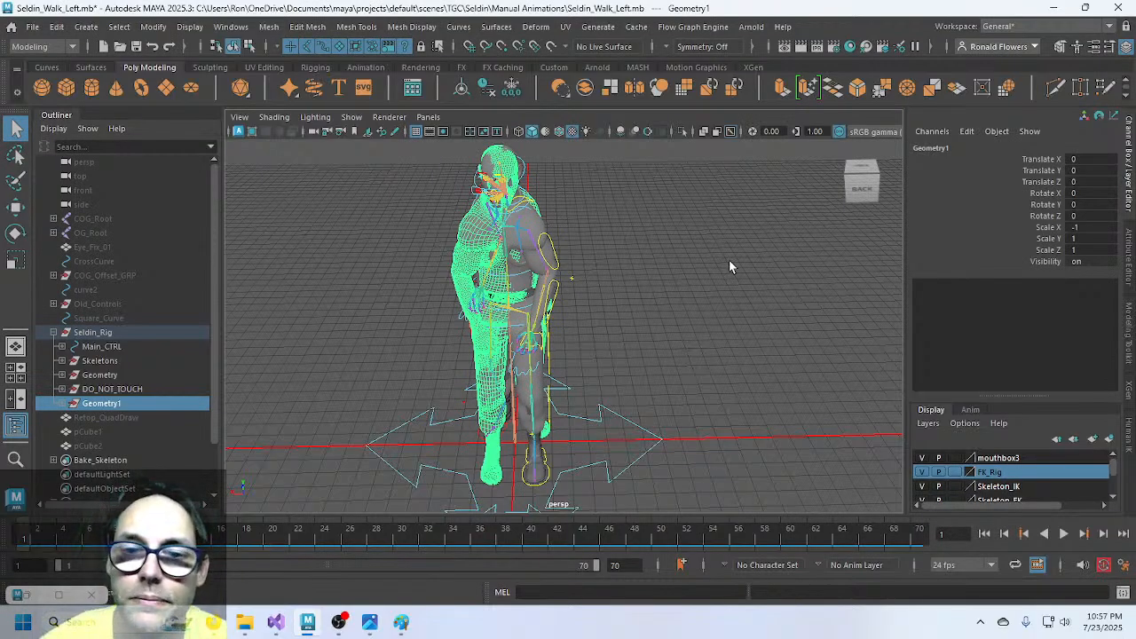
scroll(607, 377, "up", 3)
left_click_drag(645, 320, 539, 417, "alt")
key("ctrl+h")
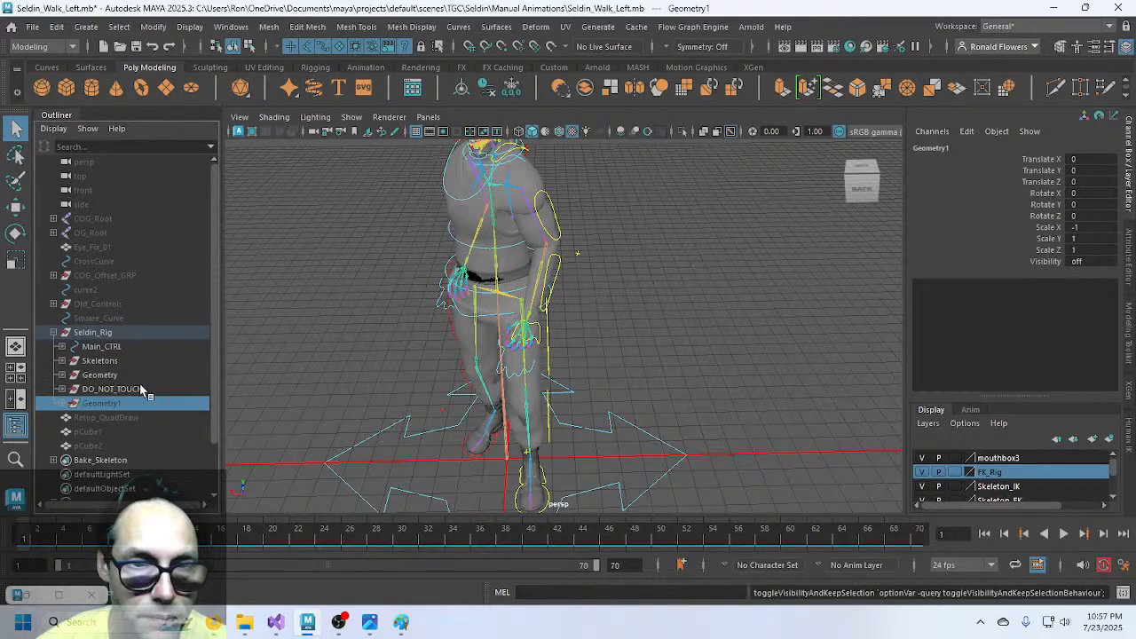
- Try mirroring the whole rig by setting Main_CTRL's Scale X to -1, and undo the change
left_click_drag(692, 454, 643, 390, "alt")
left_click(632, 414)
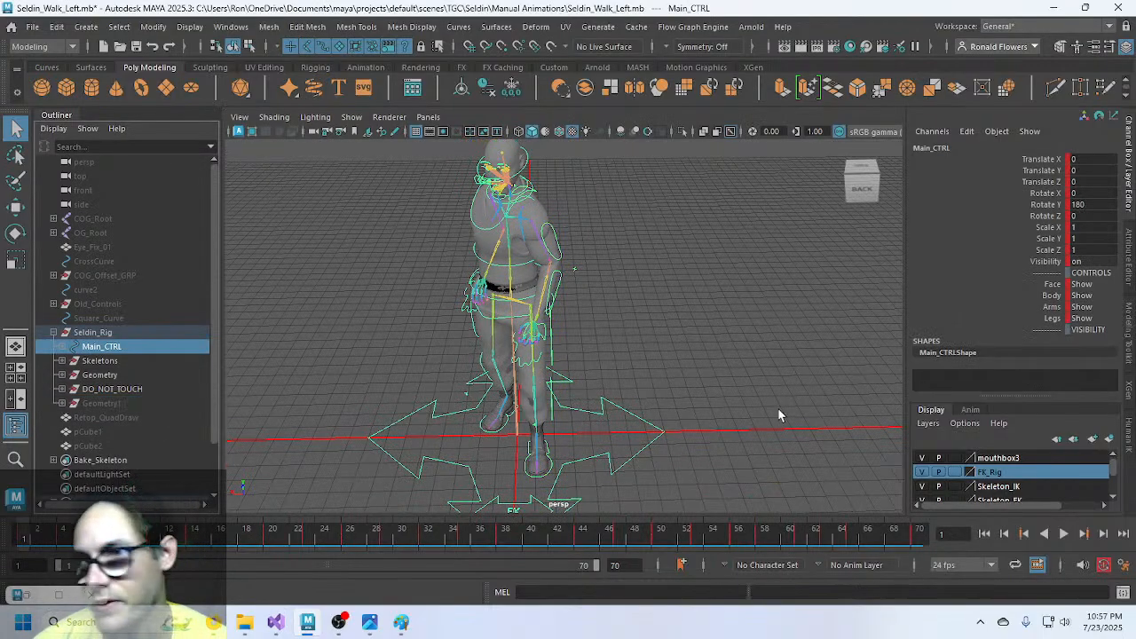
double_click(1093, 227)
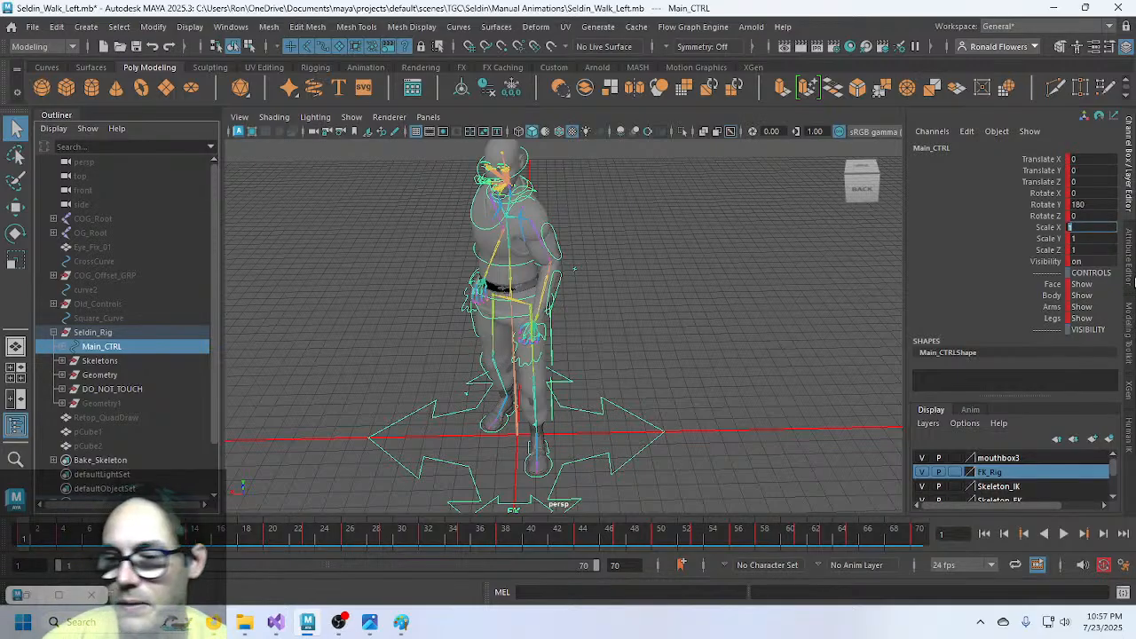
type("-1")
key("Return")
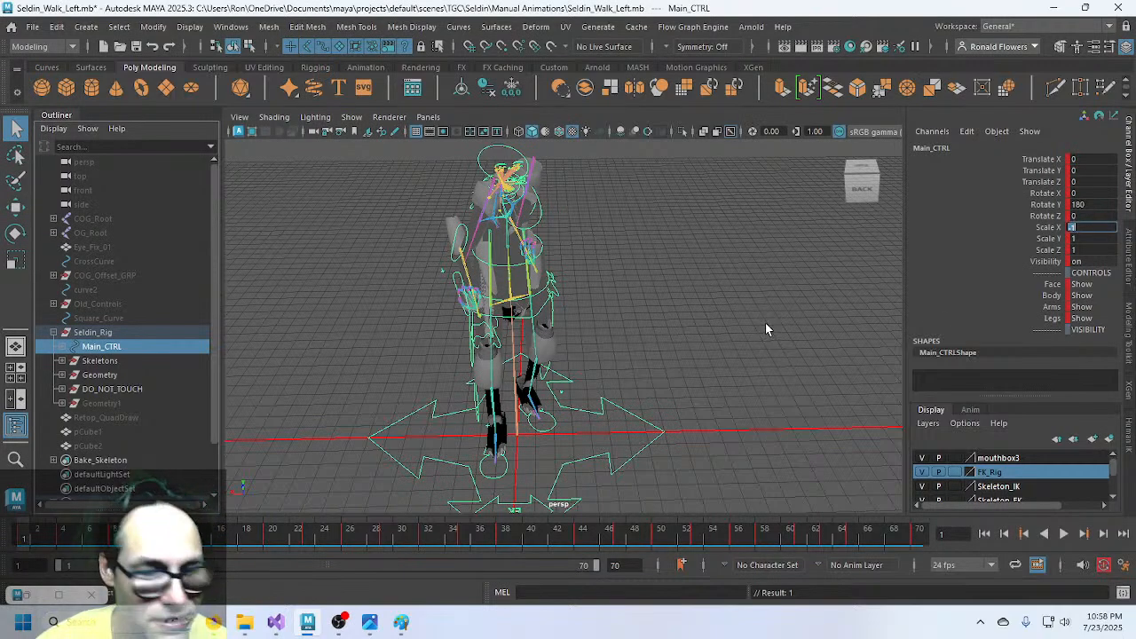
key("ctrl+z")
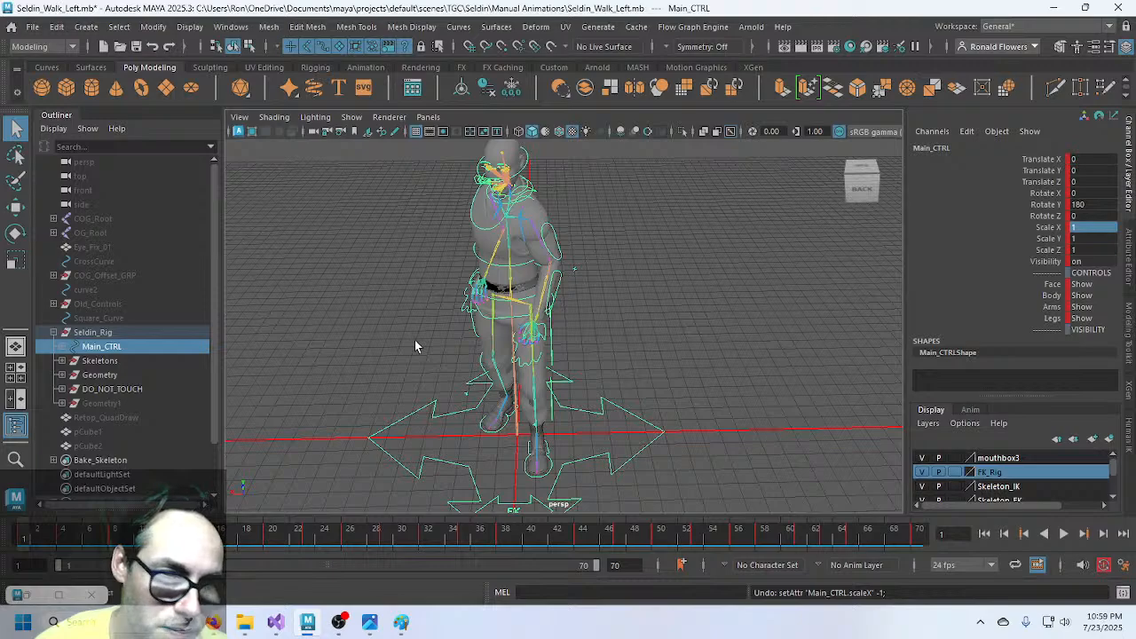
- Show the mirrored Geometry1 copy, compare its pose with the rig from several angles, and hide it again
left_click(100, 403)
key("h")
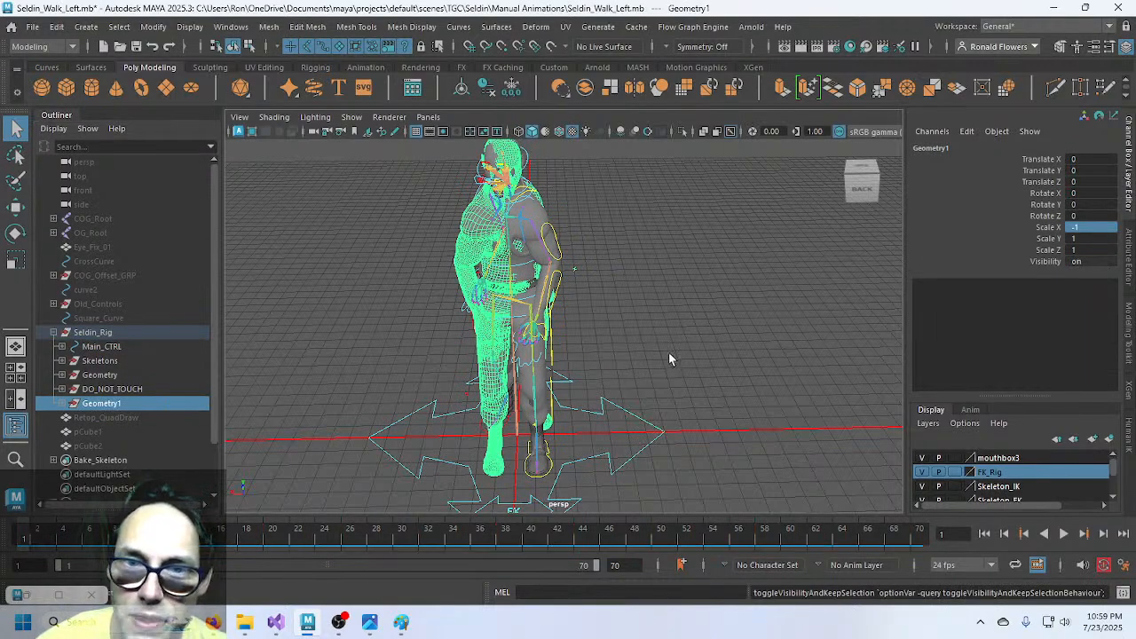
left_click(665, 359)
scroll(512, 354, "up", 2)
left_click_drag(488, 355, 568, 353, "alt")
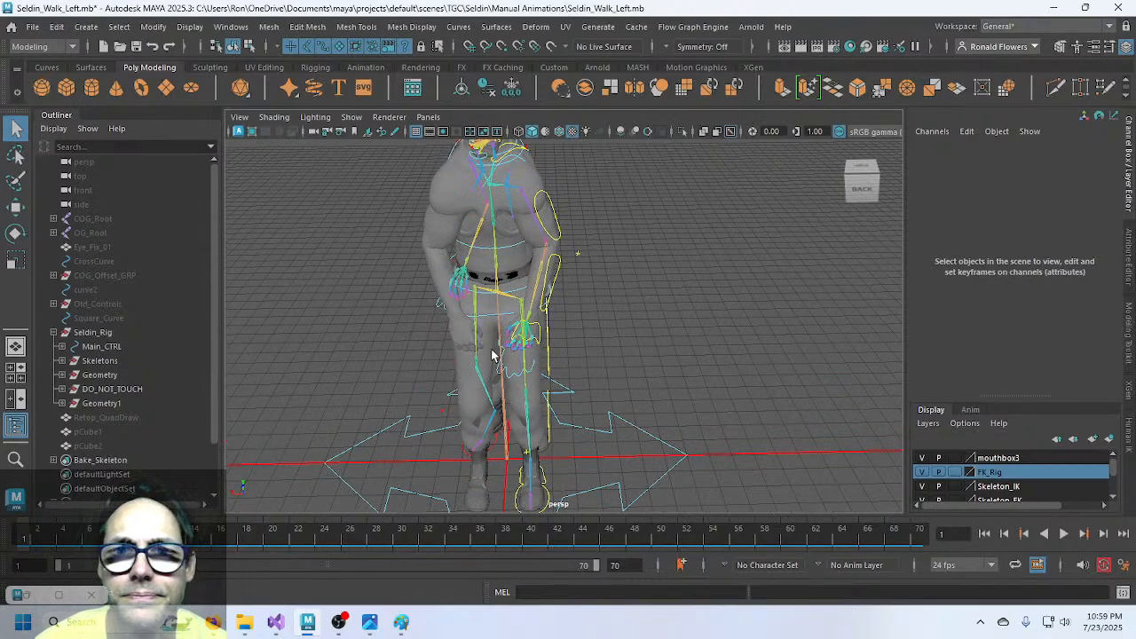
left_click_drag(573, 277, 579, 305, "alt")
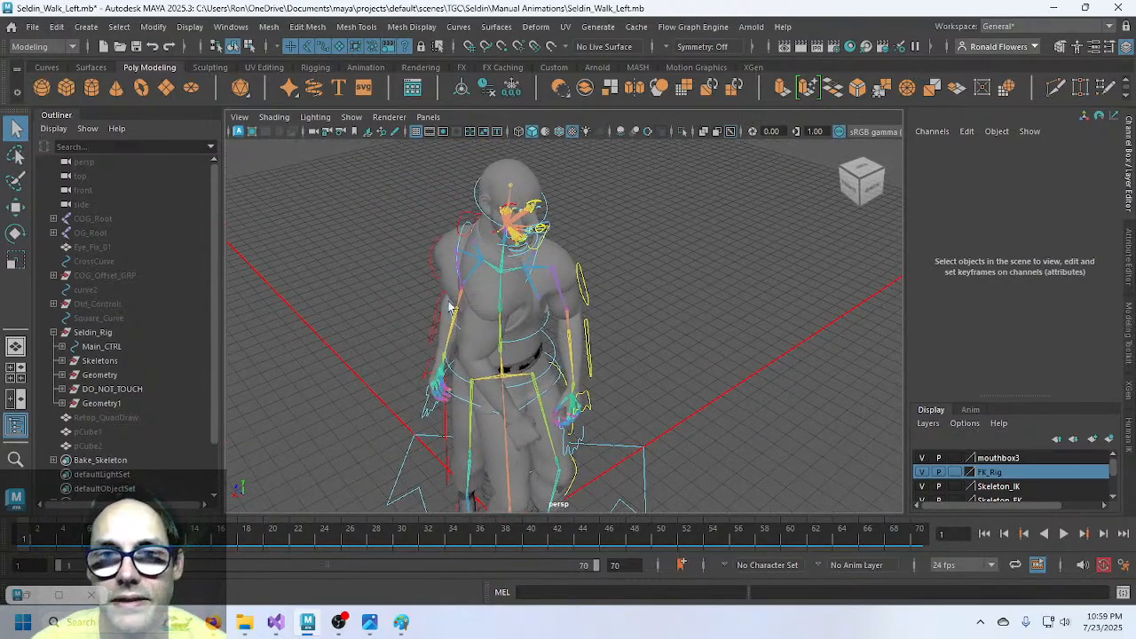
scroll(559, 395, "up", 3)
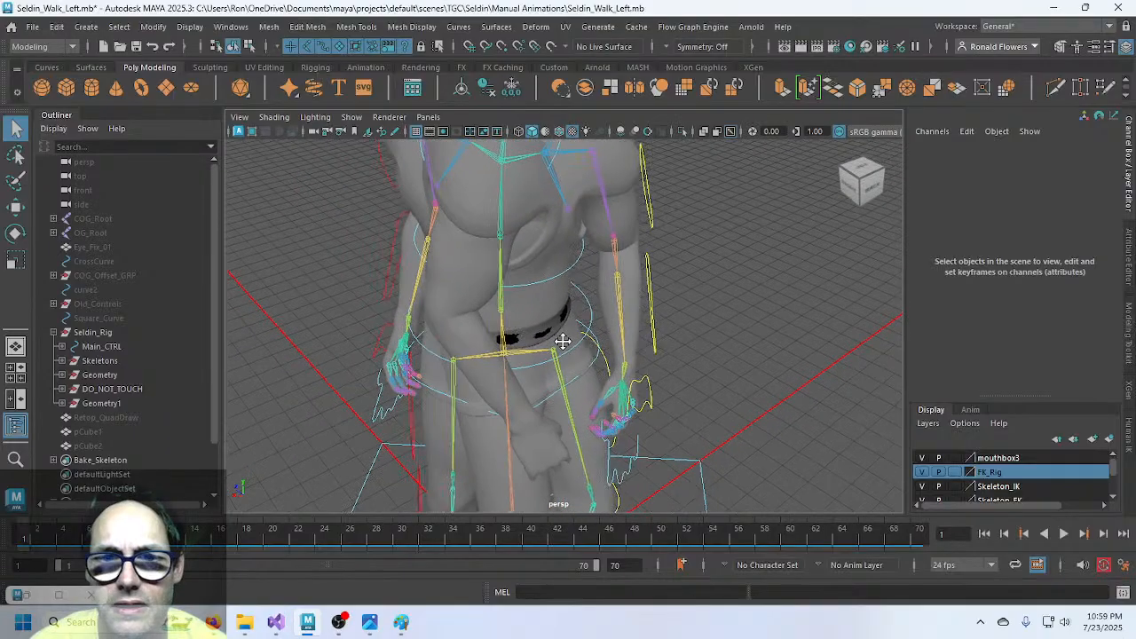
left_click_drag(558, 395, 501, 412, "alt")
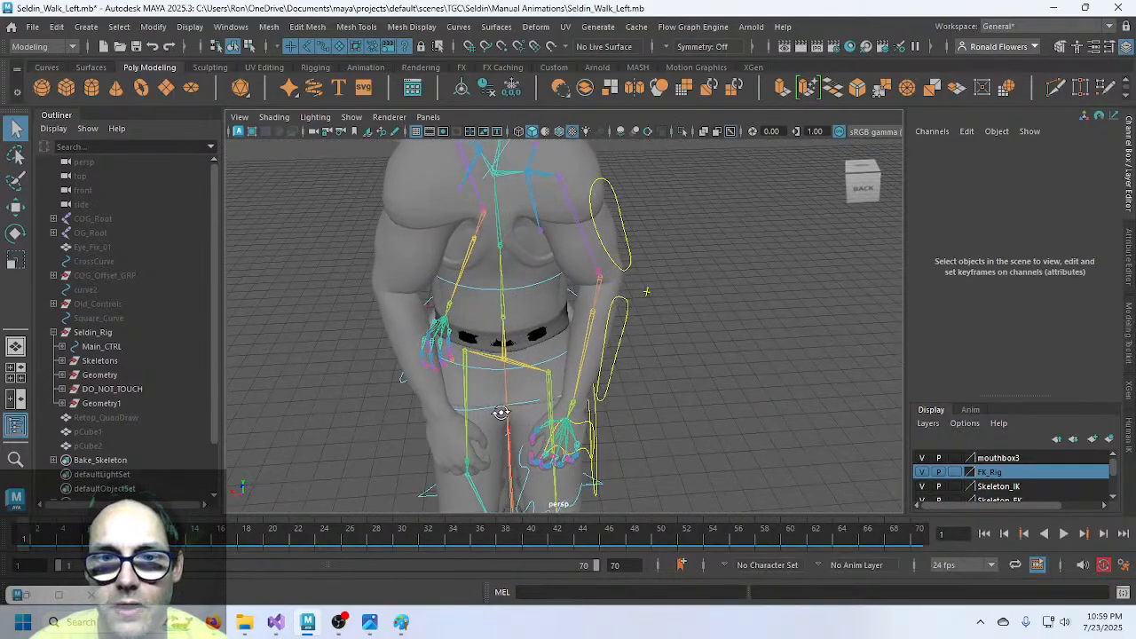
left_click(101, 403)
key("h")
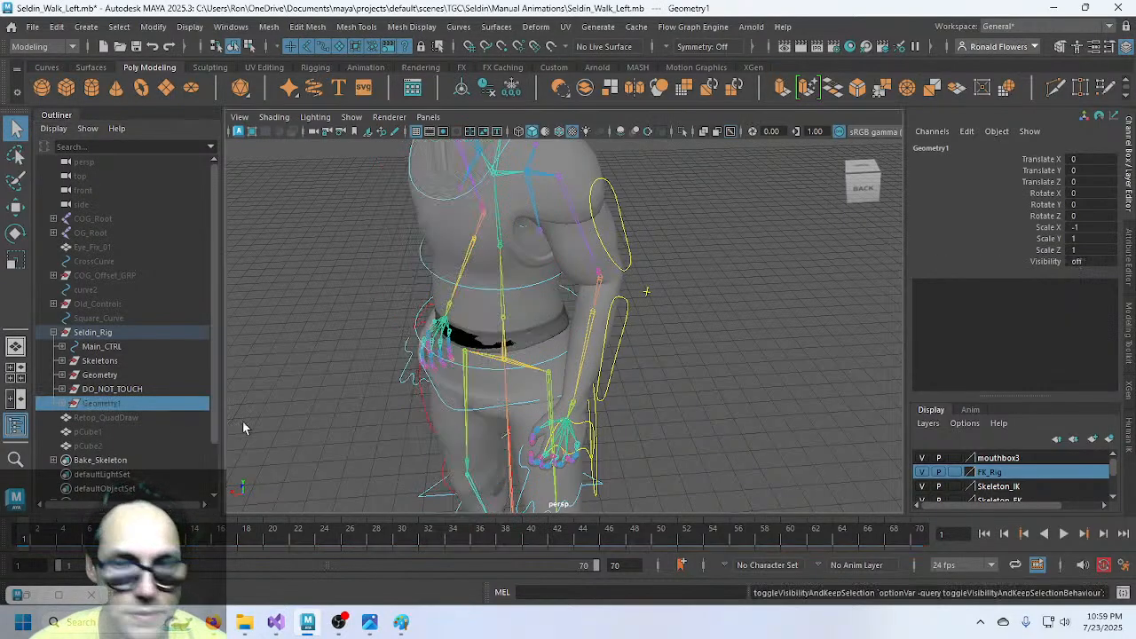
- Invert the pelvis turn at frame 1 by setting Pelvis_CTRL's Rotate Y to 30.858
left_click(500, 411)
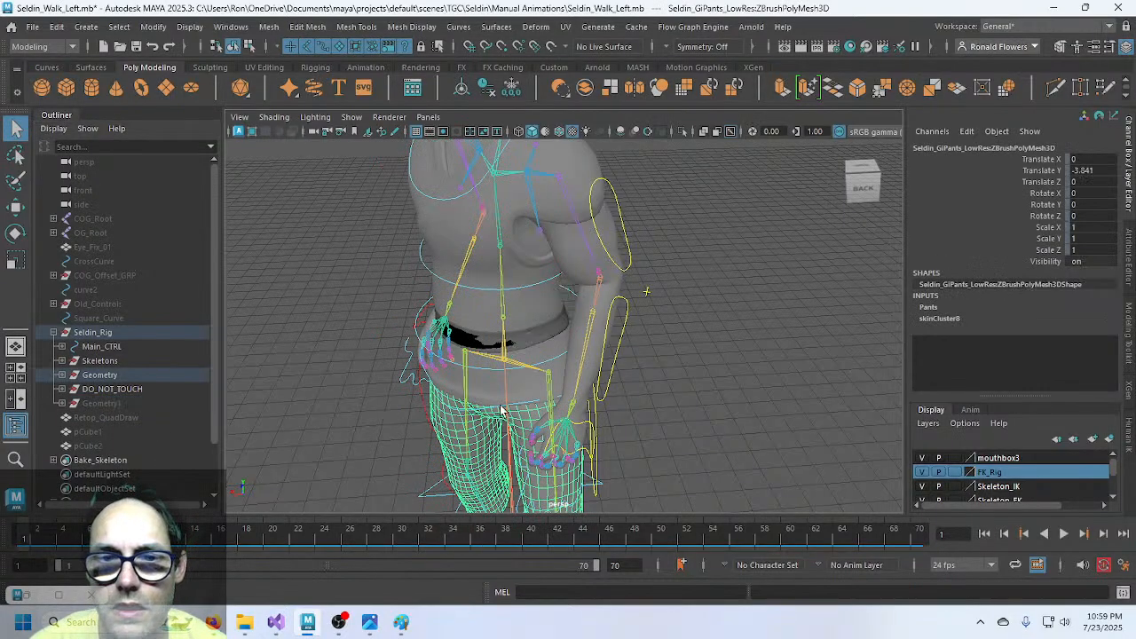
left_click(500, 410)
left_click(1097, 204)
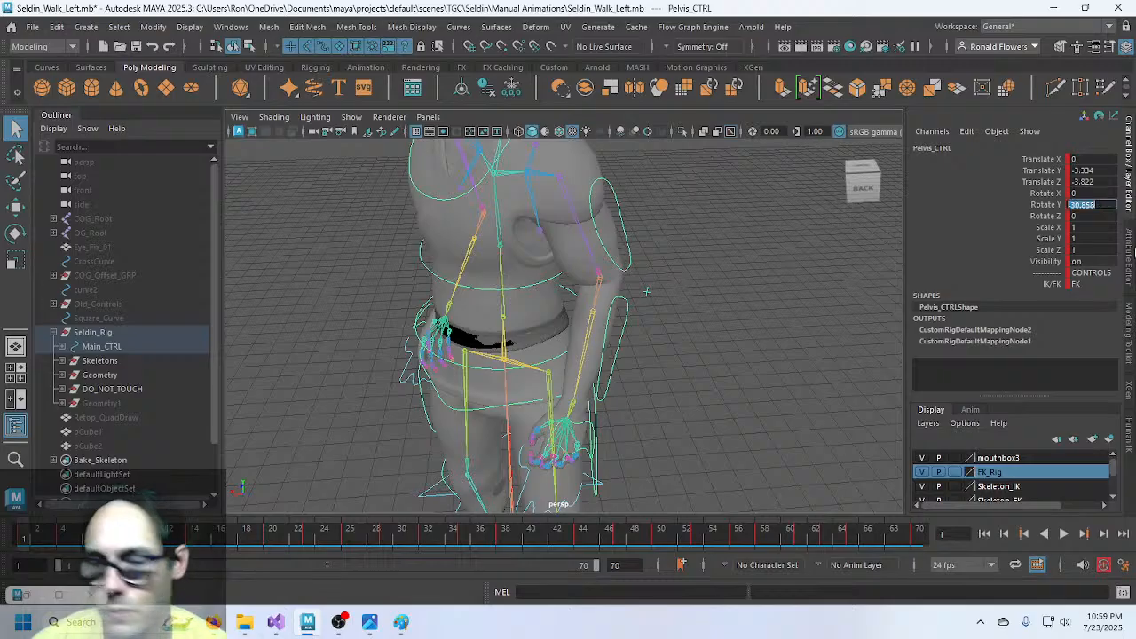
key("Delete")
key("Return")
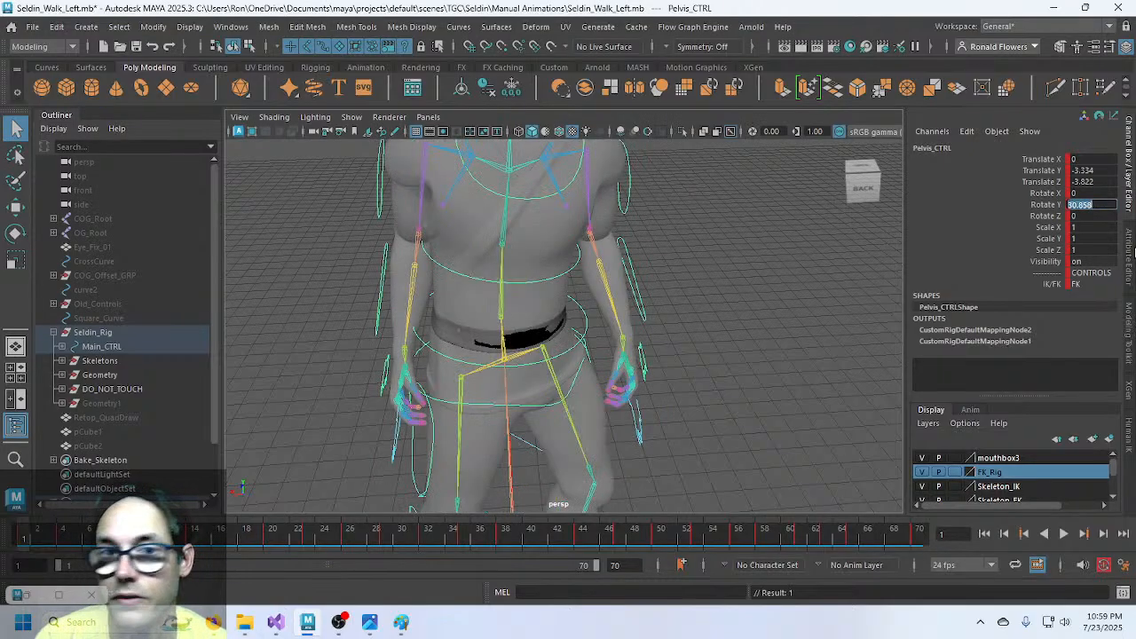
- Temporarily show the mirrored Geometry1 copy to compare its torso and hips with the rig's pose
left_click(589, 336)
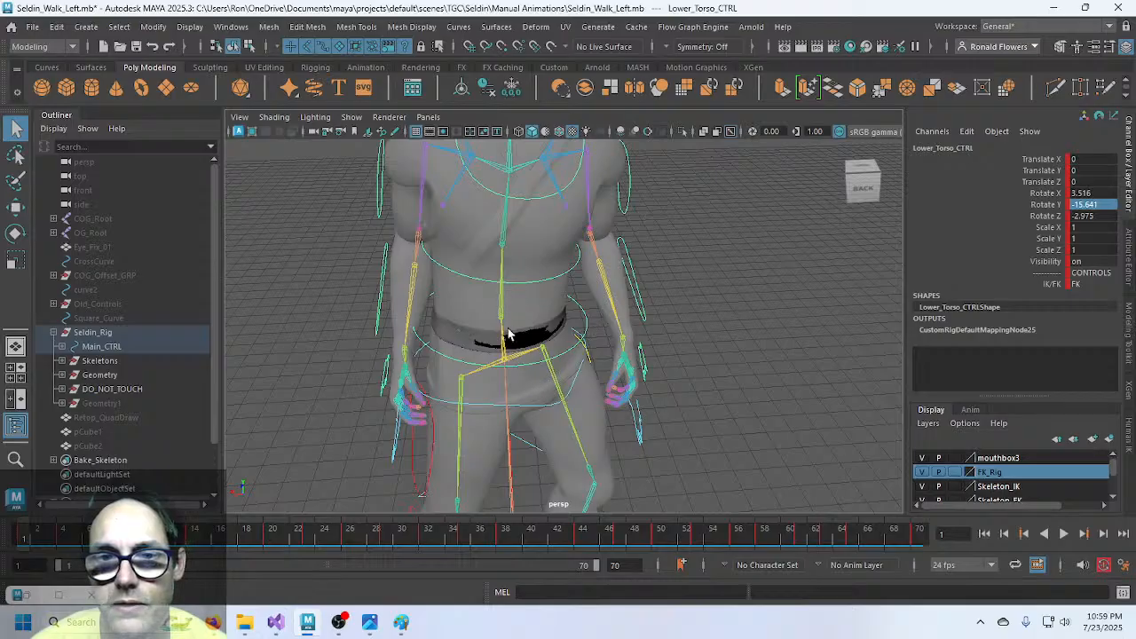
left_click(118, 404)
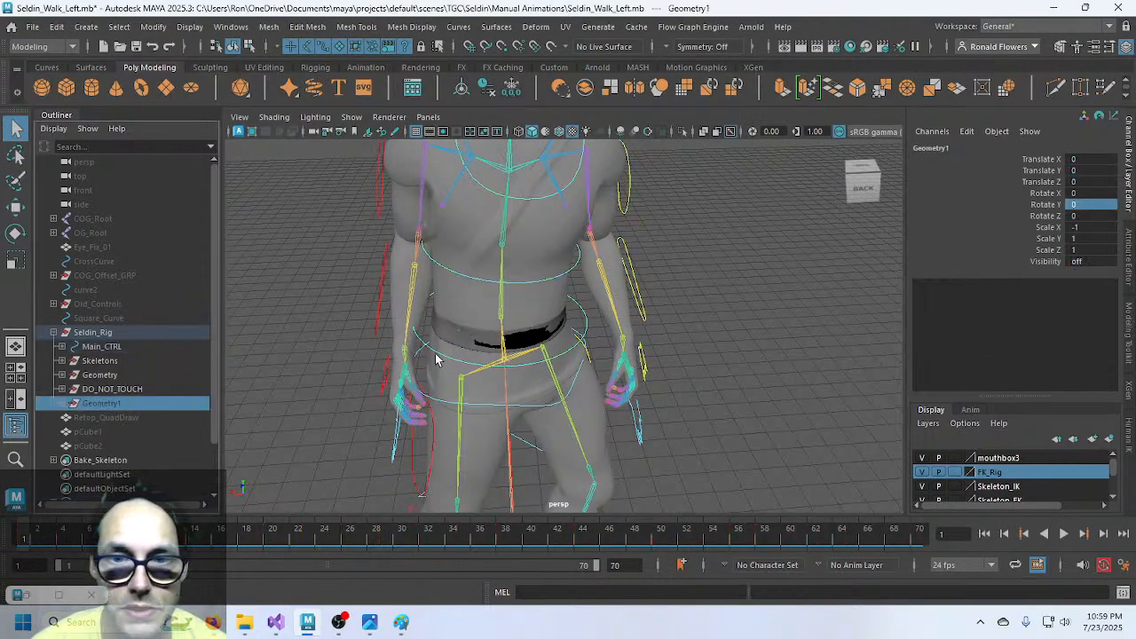
key("h")
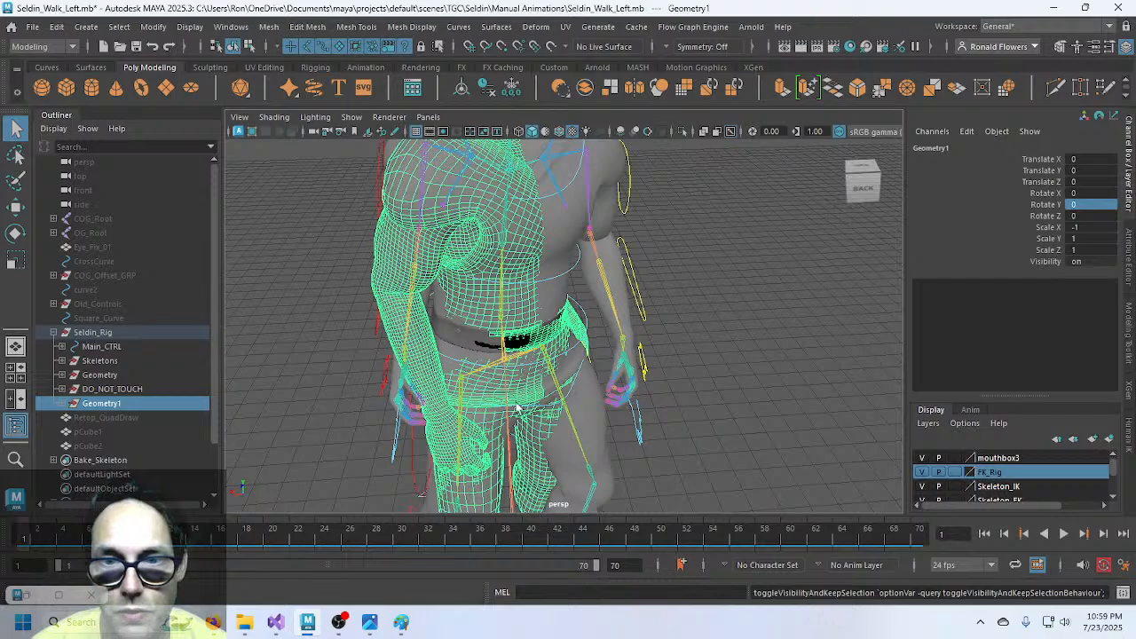
left_click(734, 415)
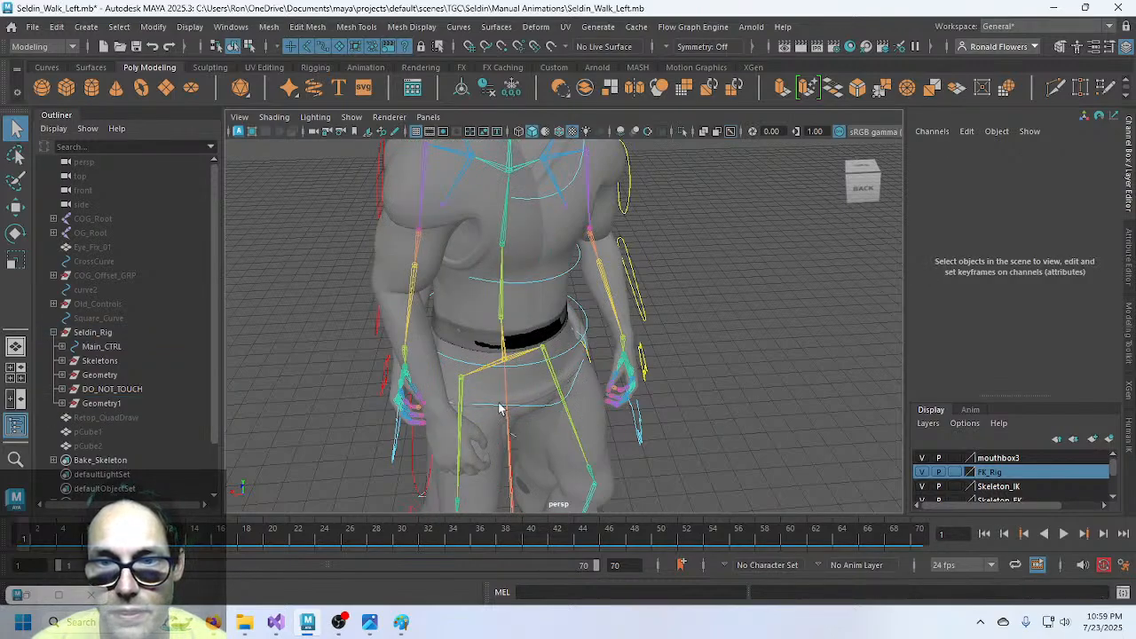
left_click(135, 405)
key("h")
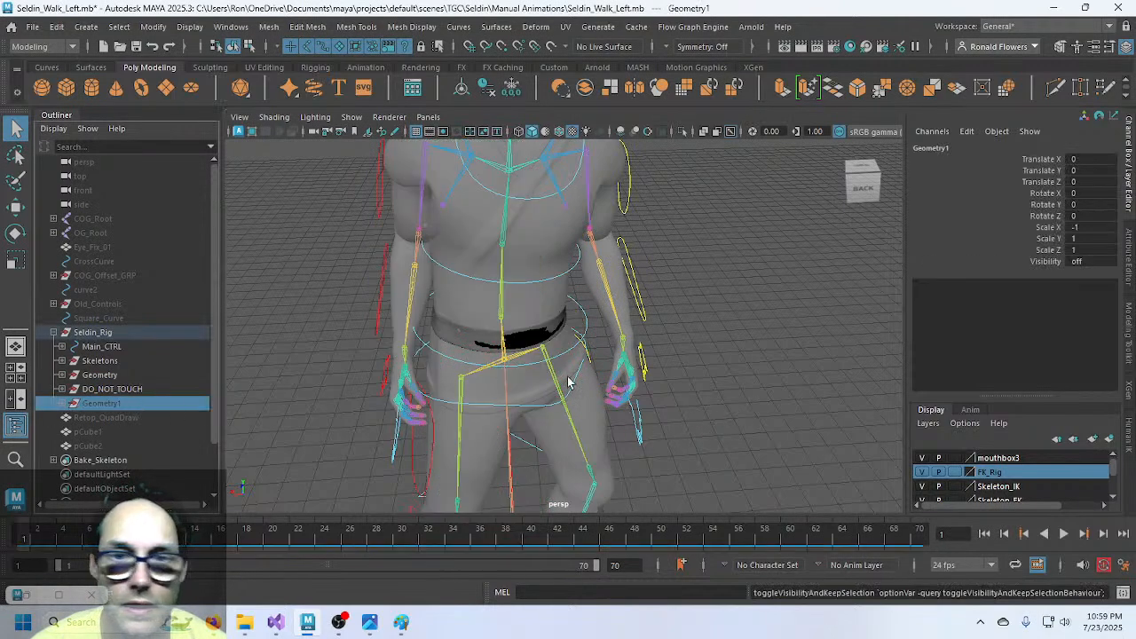
- Invert Lower_Torso_CTRL's rotation at frame 1 by setting Rotate Y to 15.641 and Rotate Z to 2.975
left_click(541, 366)
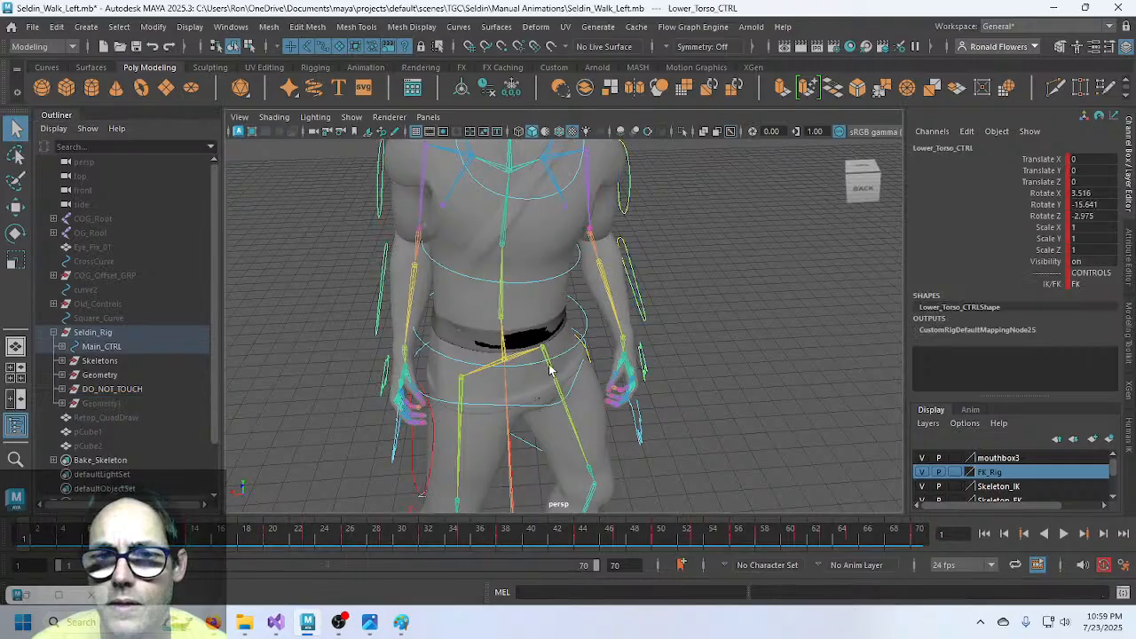
double_click(1084, 204)
left_click(1068, 205)
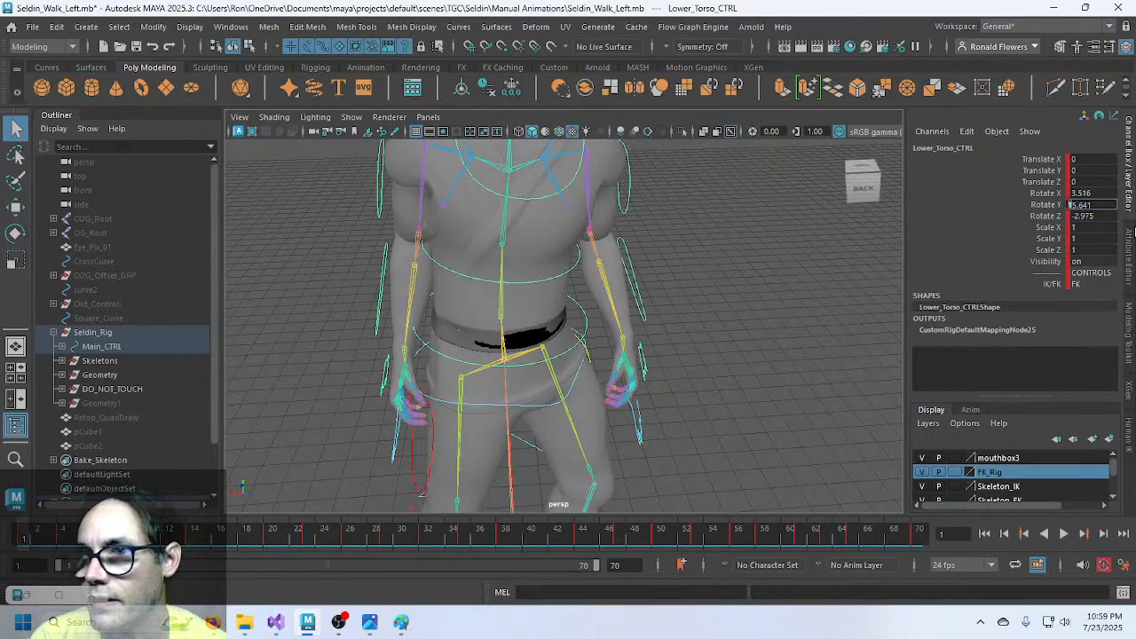
key("Return")
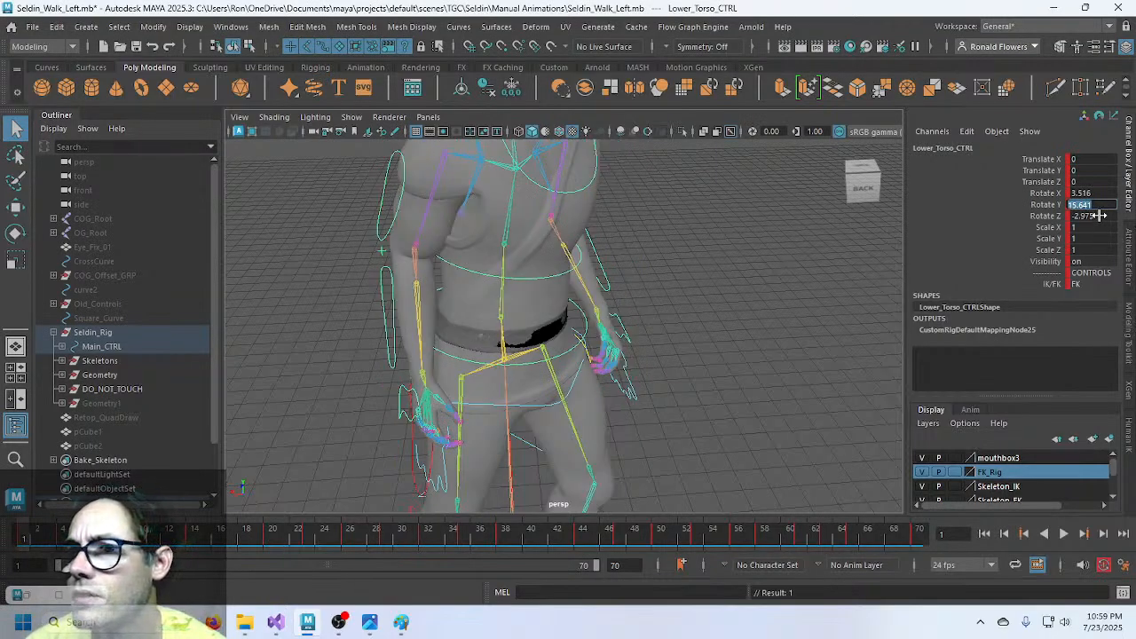
left_click(1095, 216)
key("Home")
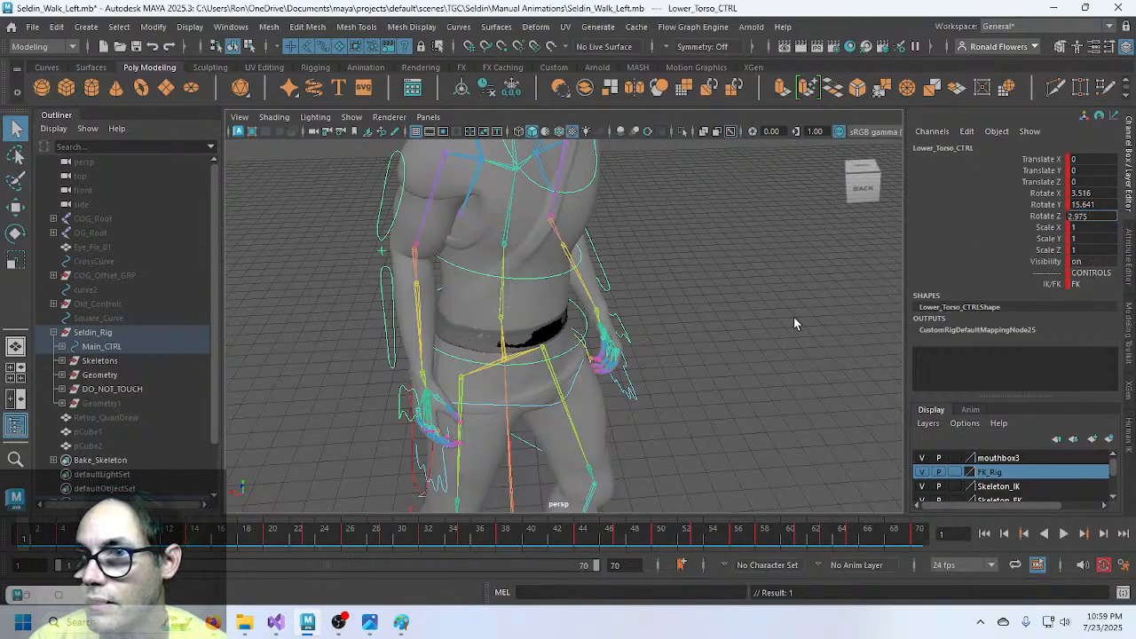
key("Return")
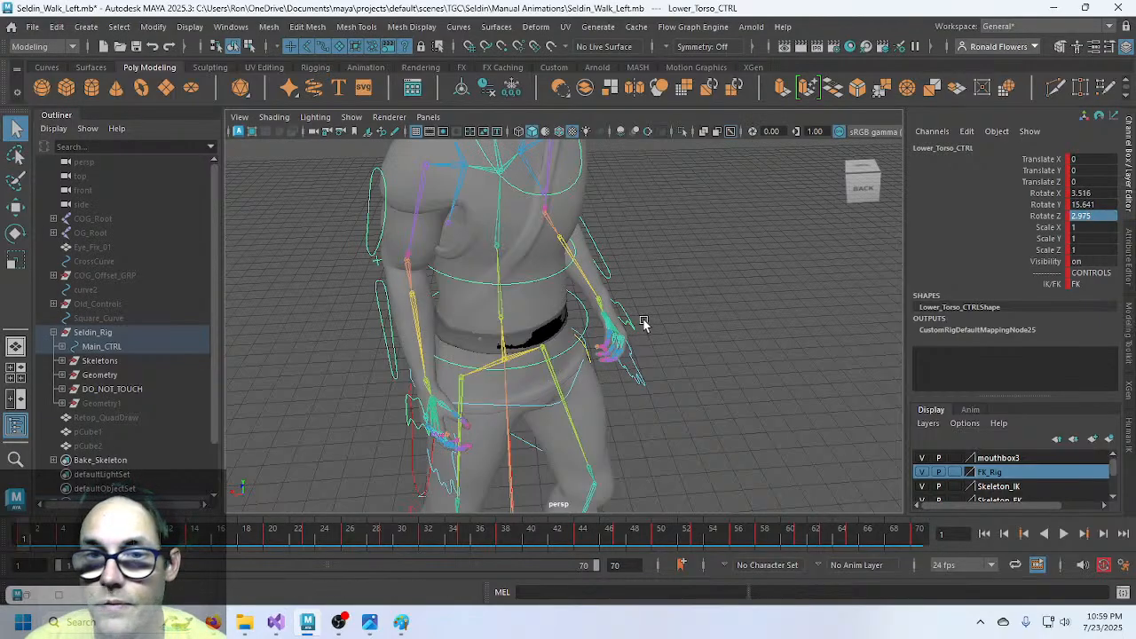
- Activate the Rotate tool on Lower_Torso_CTRL and examine its rotation axes and the torso pose from several sides
key("e")
left_click_drag(709, 336, 672, 324, "alt")
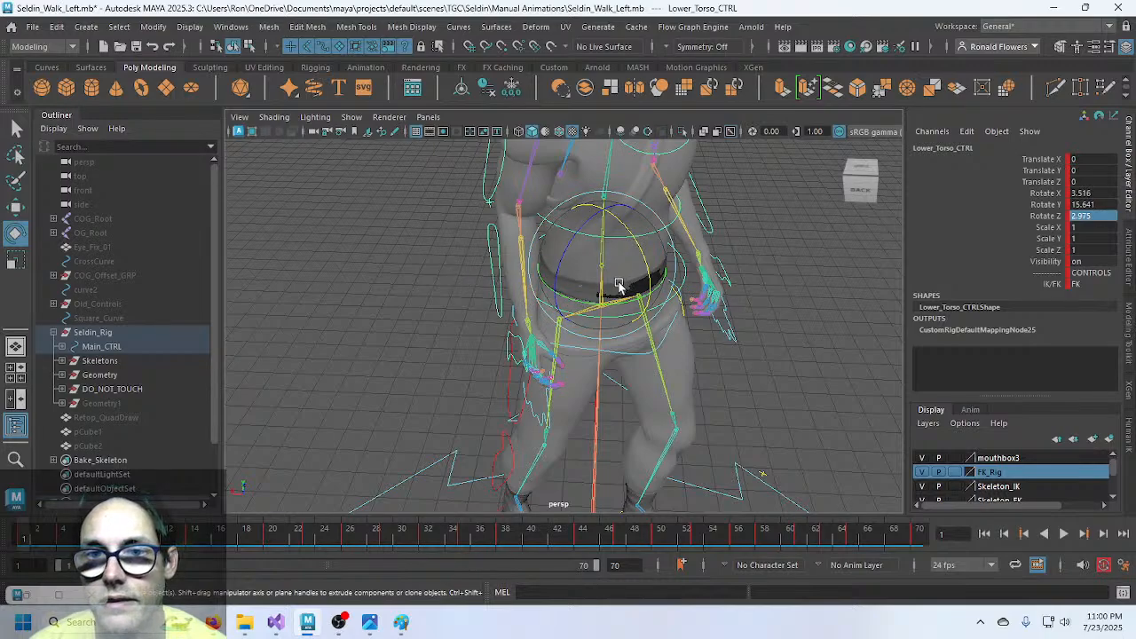
left_click_drag(585, 233, 679, 229, "alt")
middle_click_drag(680, 229, 586, 279, "alt")
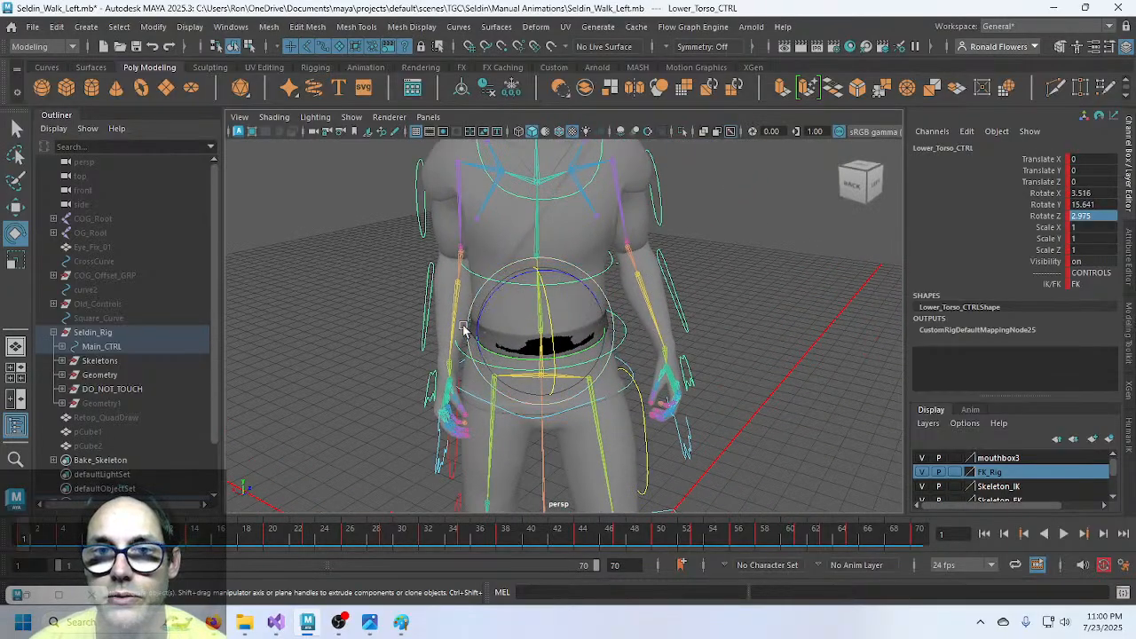
left_click_drag(541, 274, 571, 311, "alt")
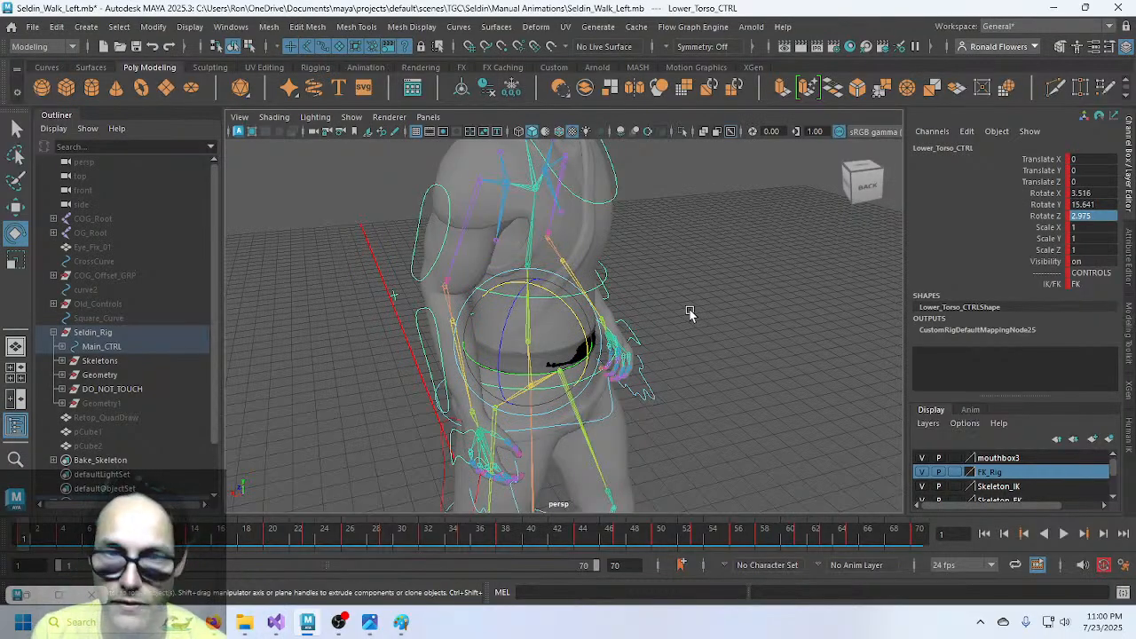
left_click_drag(728, 308, 687, 315, "alt")
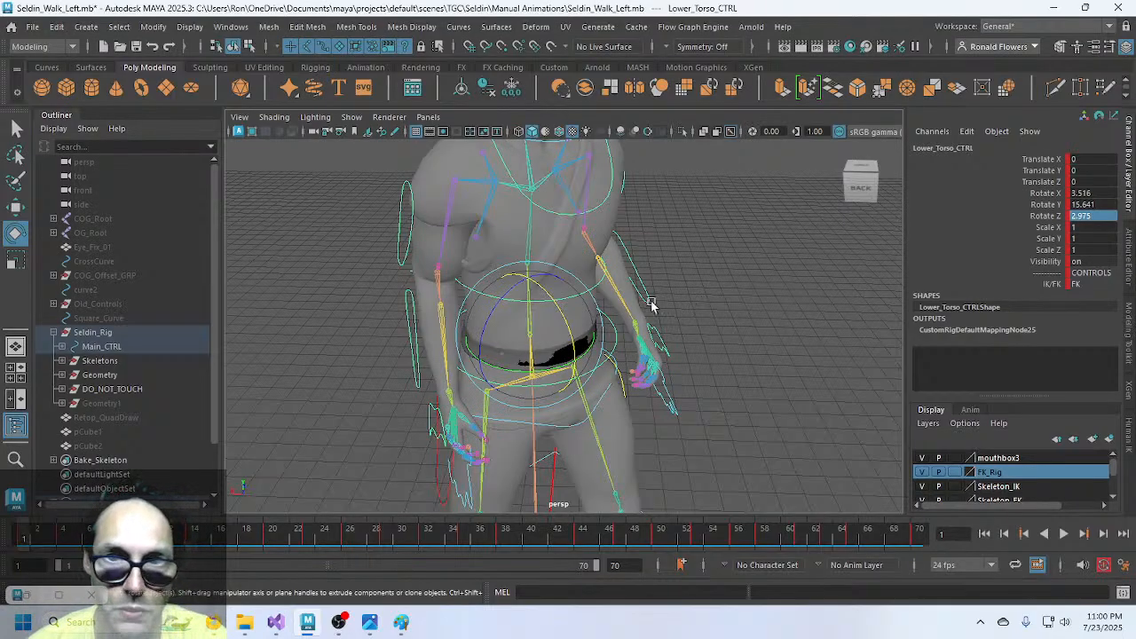
- Invert Upper_Torso_CTRL's rotation at frame 1 by setting Rotate Z to 2.877 and Rotate Y to -0.068
left_click(600, 289)
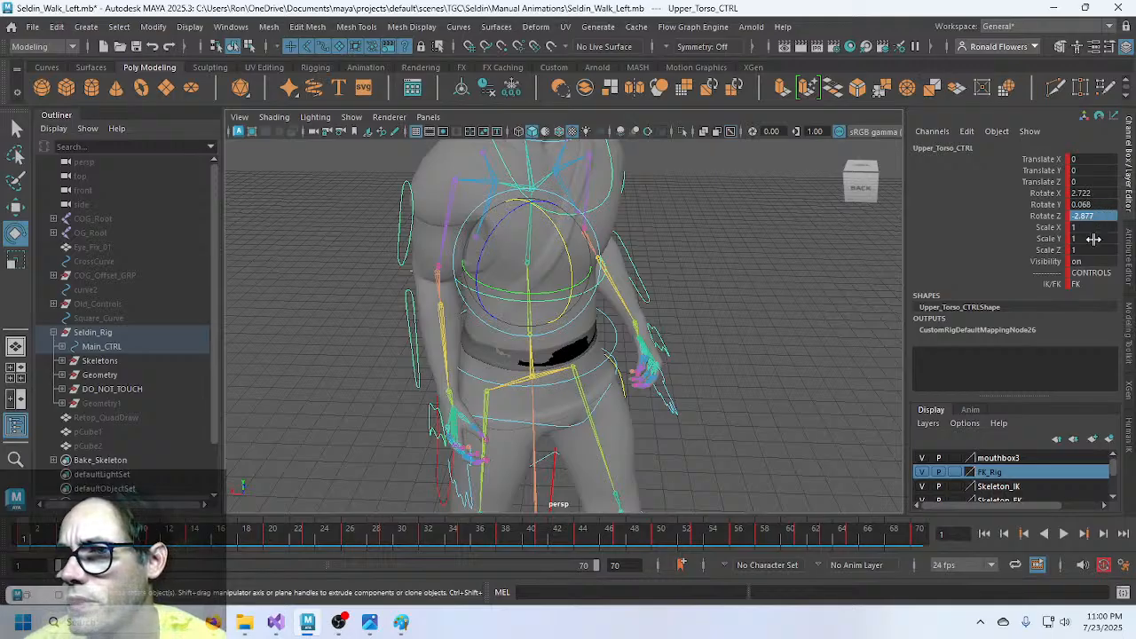
double_click(1087, 204)
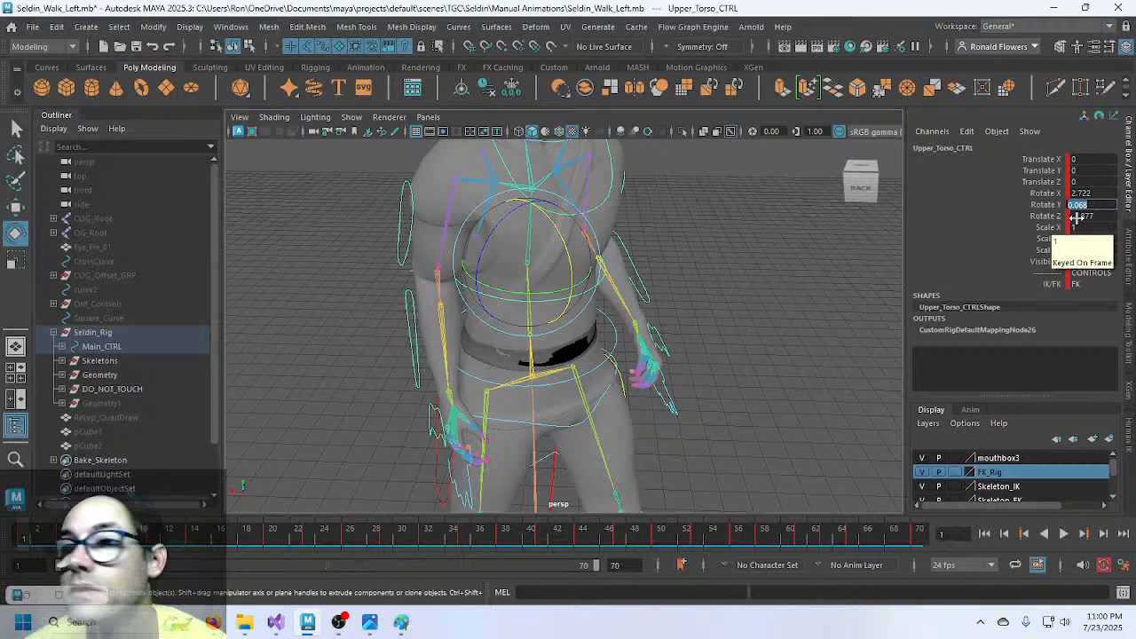
key("Tab")
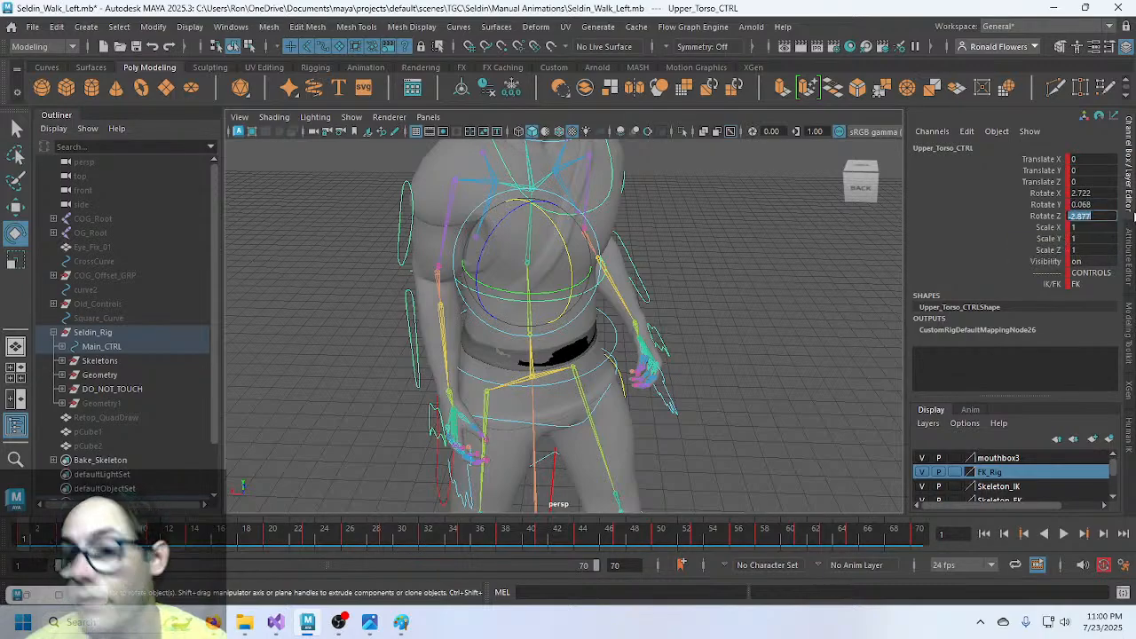
key("Home")
key("Delete")
key("Return")
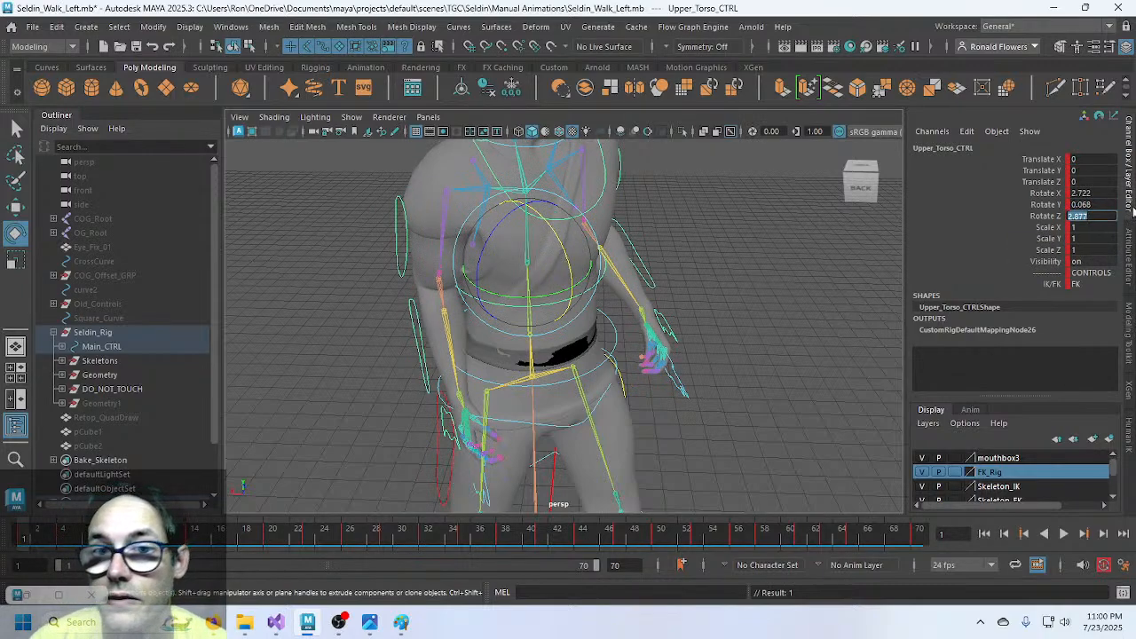
key("shift+Tab")
type("-")
key("Return")
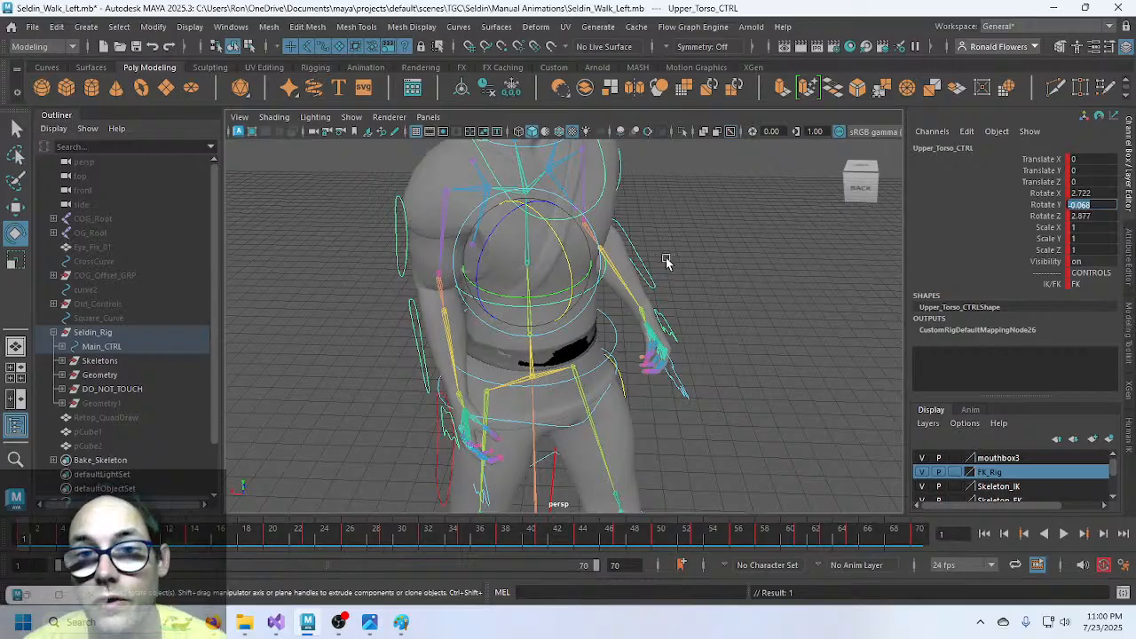
- Invert Chest_CTRL's rotation at frame 1 by setting Rotate Y to 5.748 and Rotate Z to -0.521
left_click(745, 294)
left_click_drag(745, 294, 677, 321, "alt")
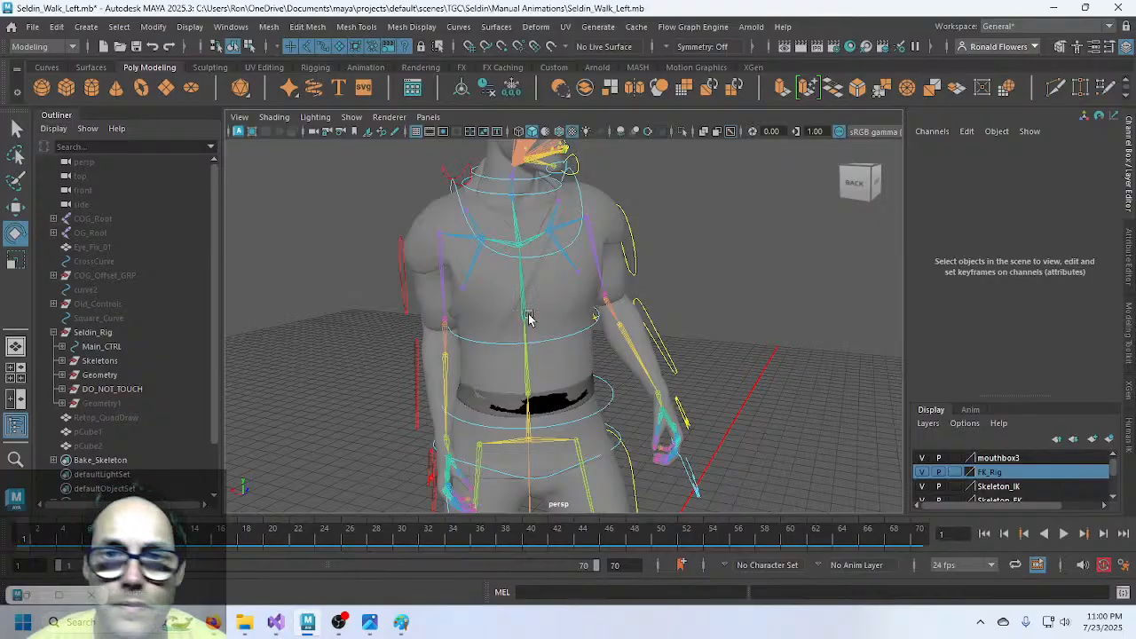
left_click(537, 256)
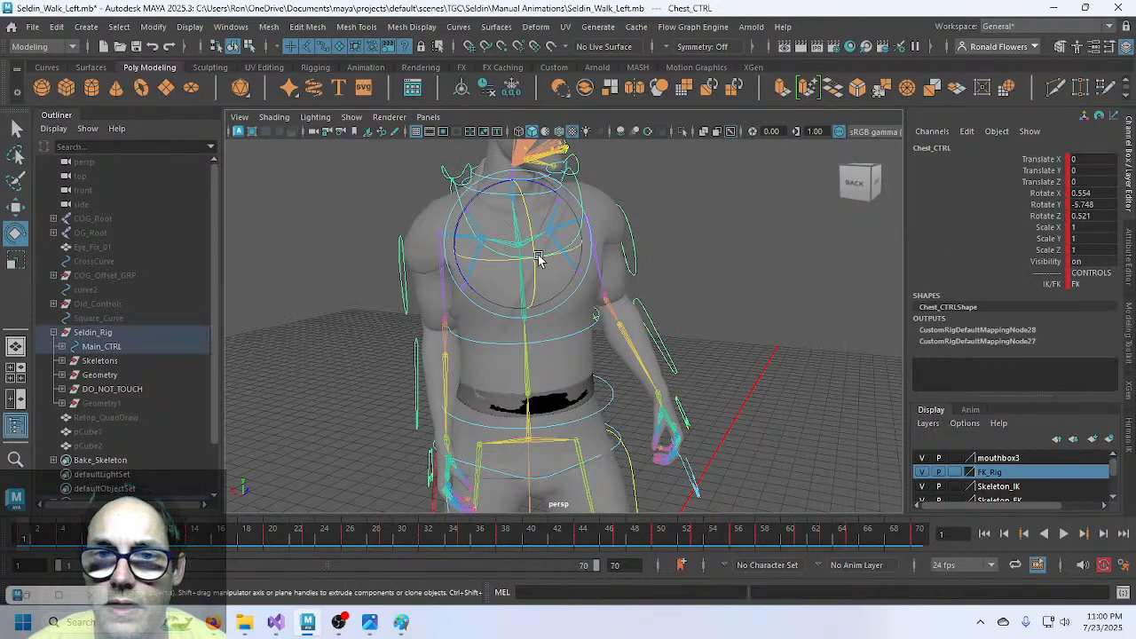
double_click(1084, 204)
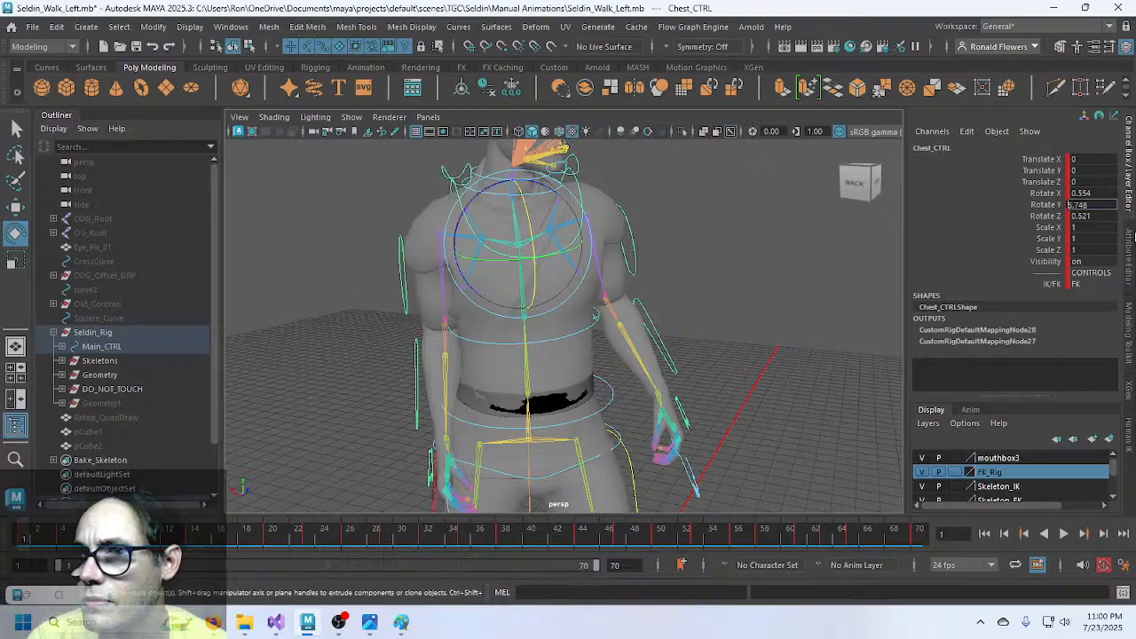
key("Return")
left_click(1105, 215)
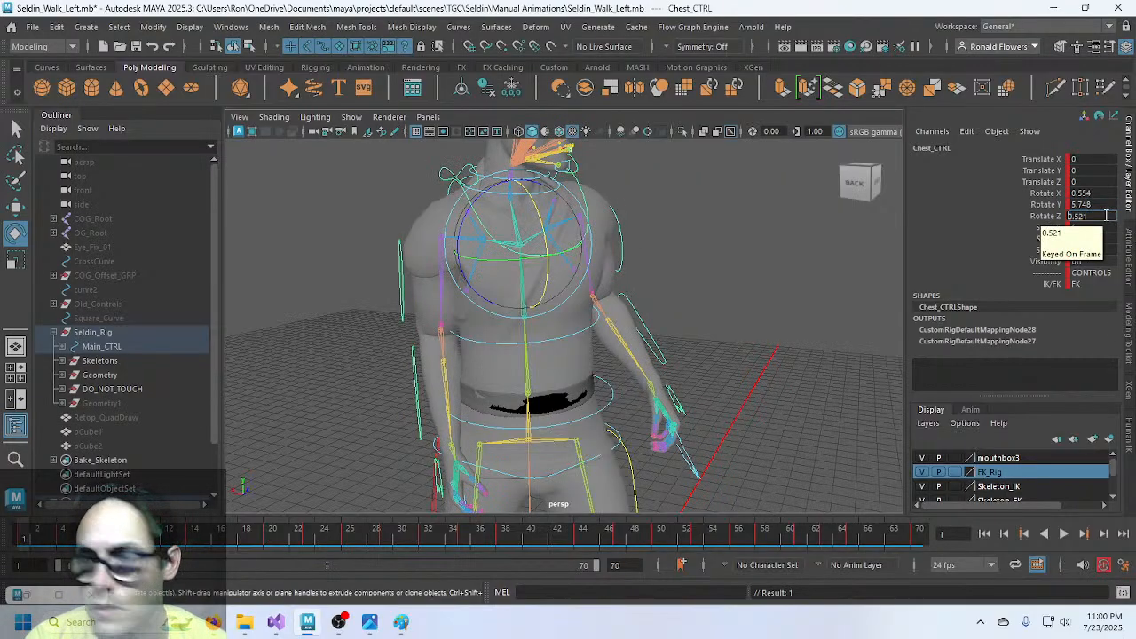
type("-")
key("Return")
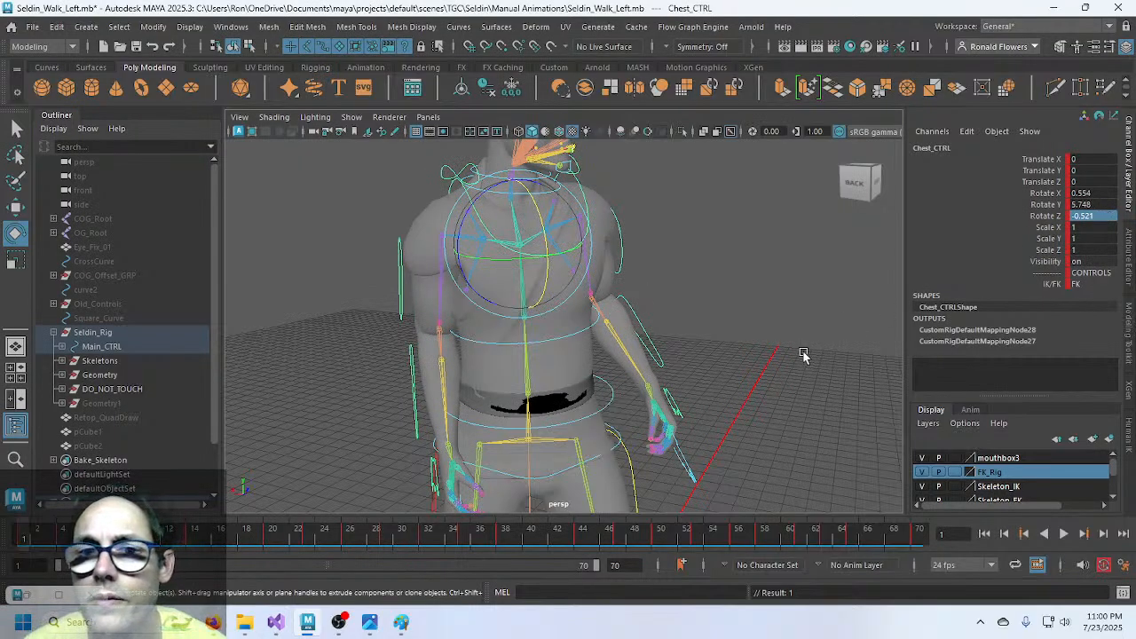
left_click(700, 333)
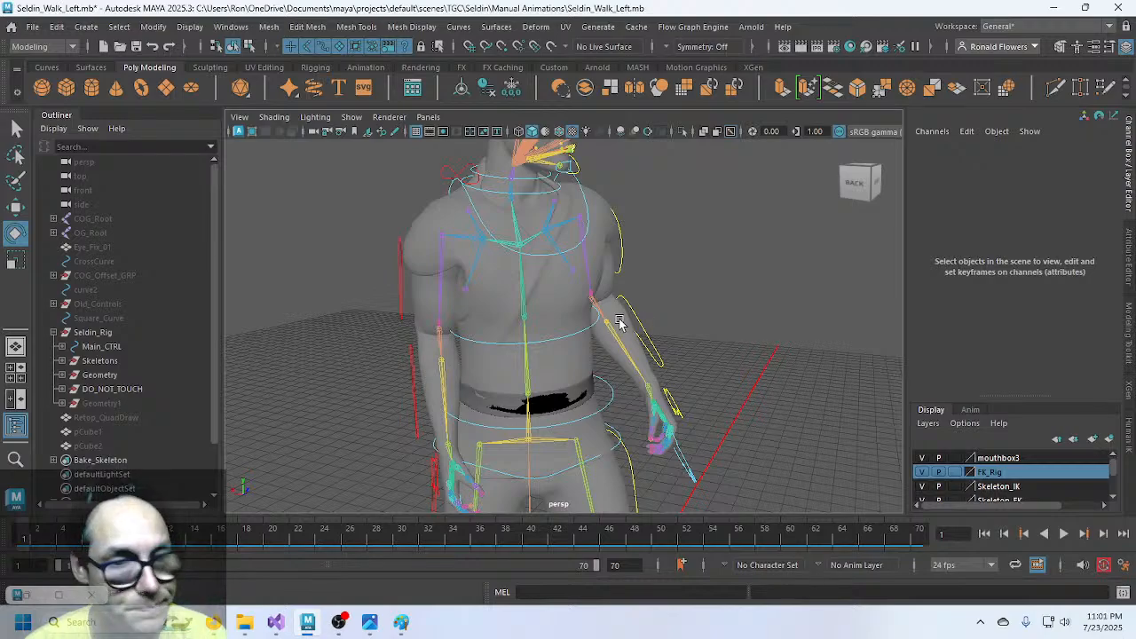
- Temporarily show the mirrored Geometry1 copy to compare its chest, arms and head with the rig's pose
middle_click_drag(648, 250, 611, 327, "alt")
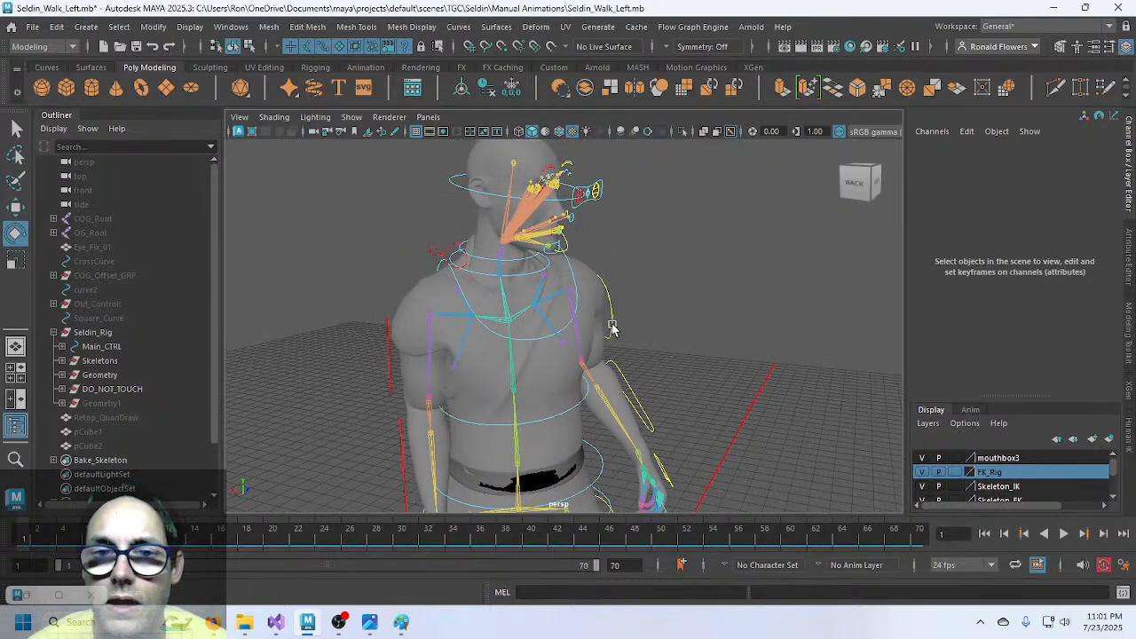
left_click(575, 275)
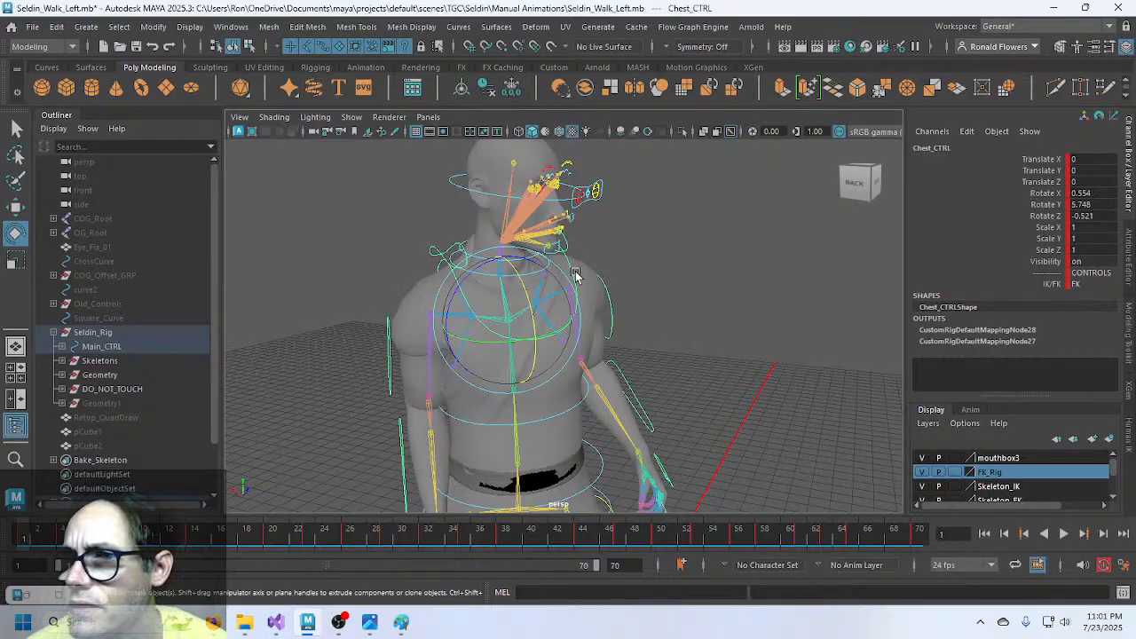
middle_click_drag(578, 325, 653, 342, "alt")
left_click(119, 405)
key("h")
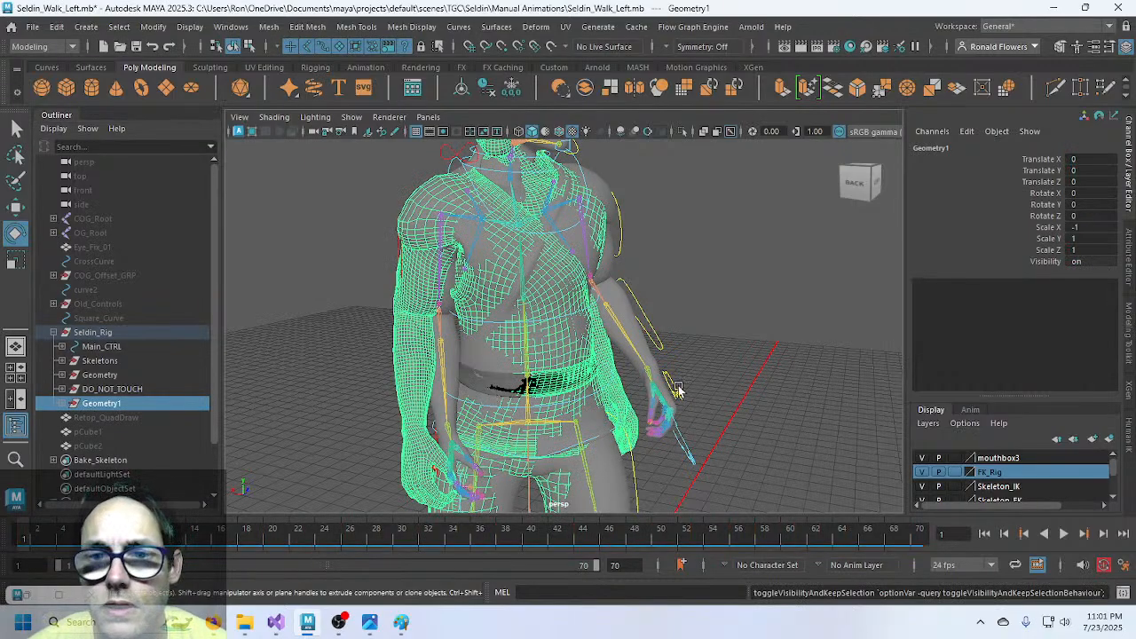
left_click(722, 356)
mouse_move(729, 370)
left_mouse_down("alt")
mouse_move(698, 337)
mouse_move(689, 347)
mouse_move(725, 353)
mouse_move(720, 362)
left_mouse_up("alt")
left_click_drag(667, 419, 496, 427, "alt")
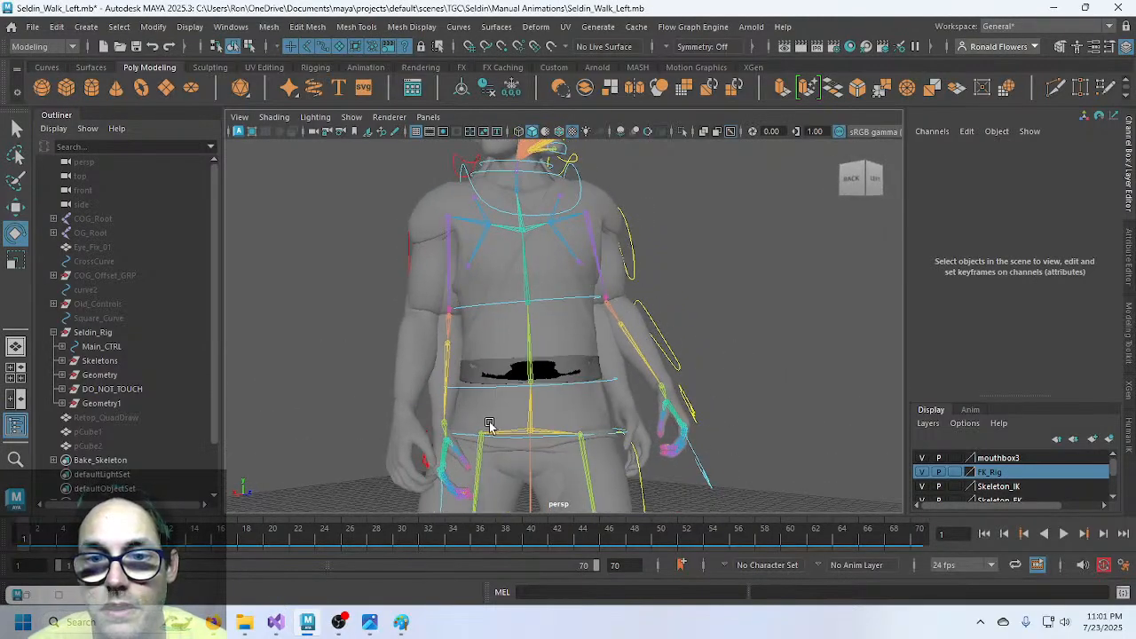
left_click_drag(534, 308, 608, 381, "alt")
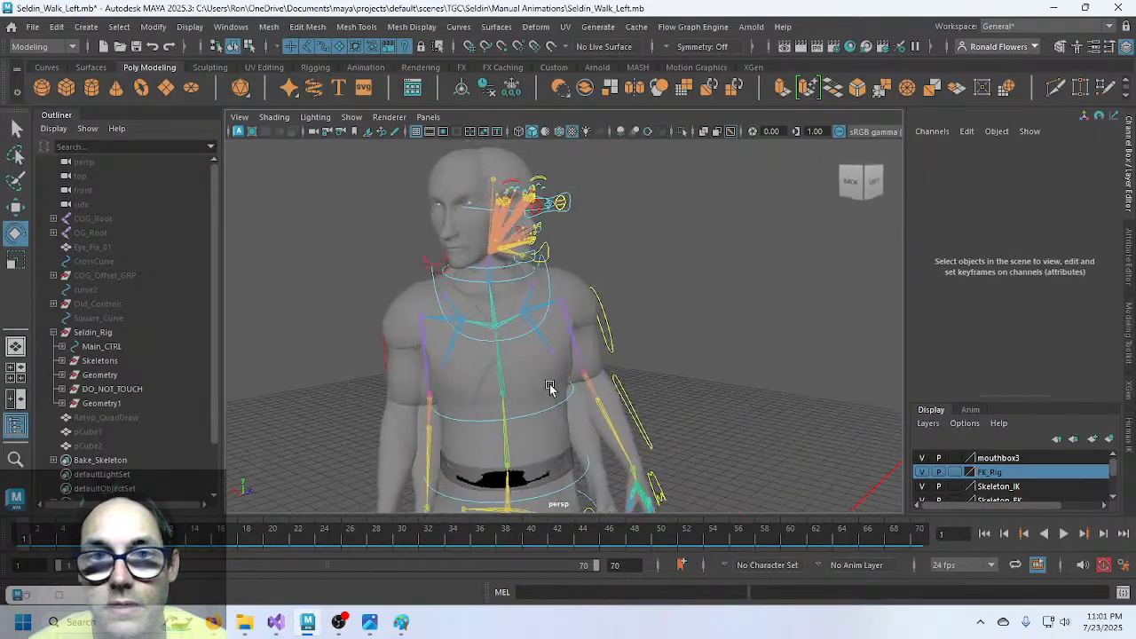
left_click(127, 403)
key("ctrl+h")
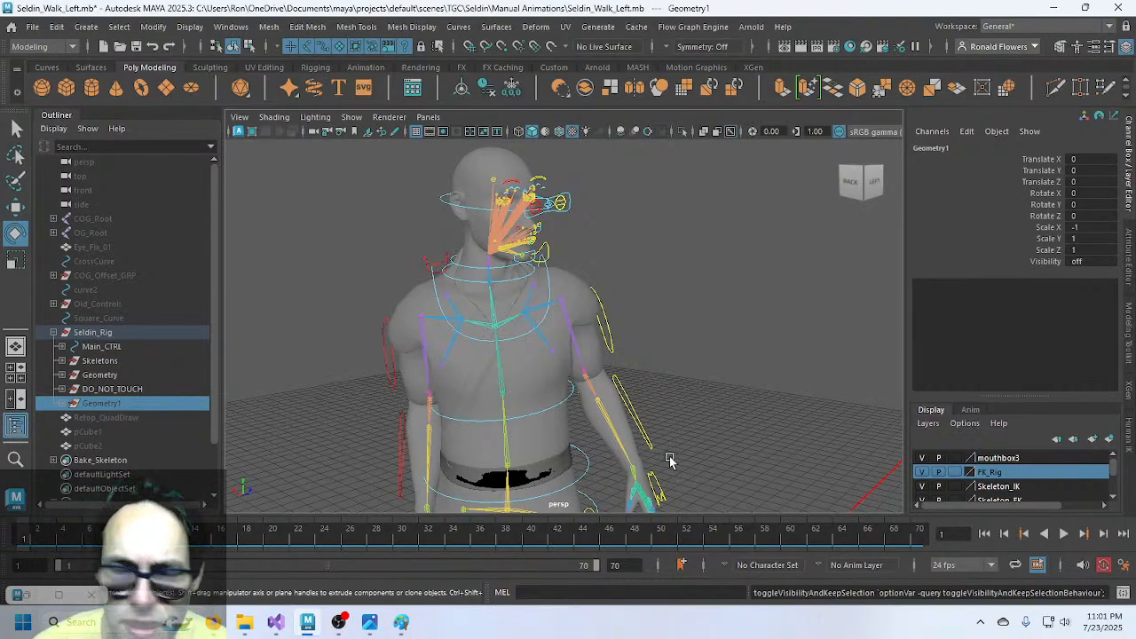
- Select R_Shoulder_CTRL and examine its rotation axes and the arm pose from several sides
middle_click_drag(669, 458, 656, 395, "alt")
left_click_drag(669, 391, 703, 408, "alt")
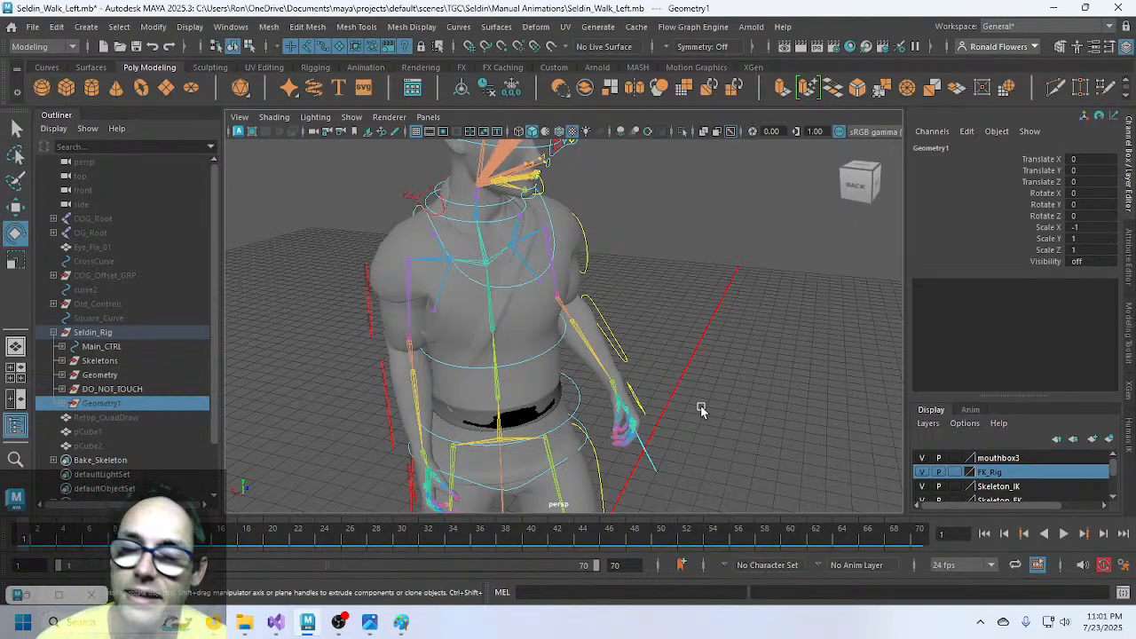
left_click_drag(700, 408, 472, 284, "alt")
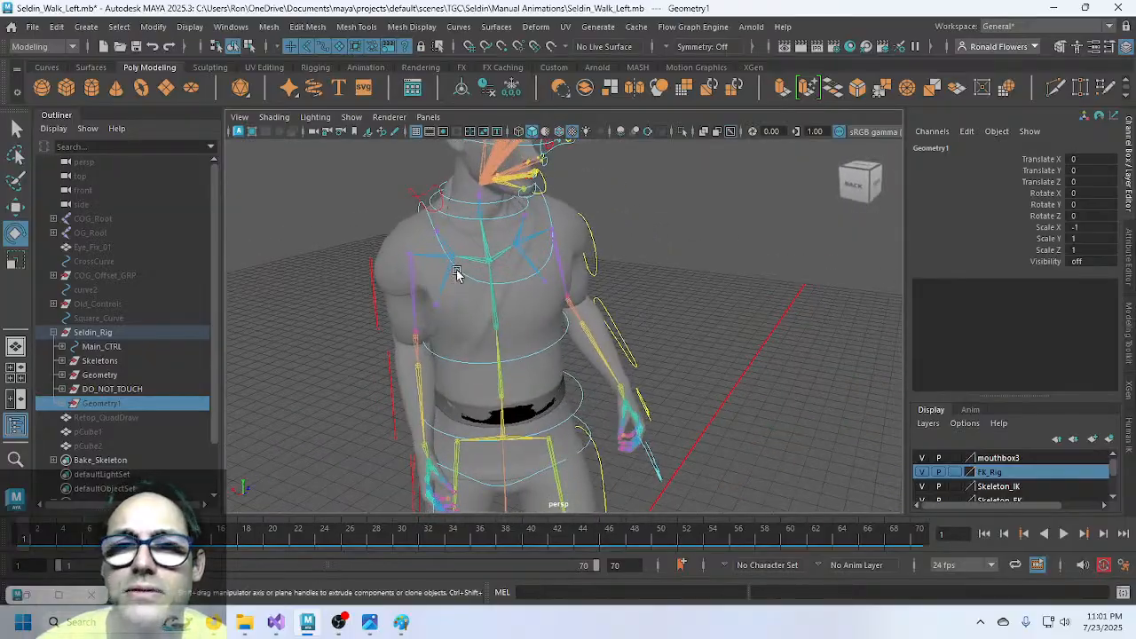
left_click(371, 286)
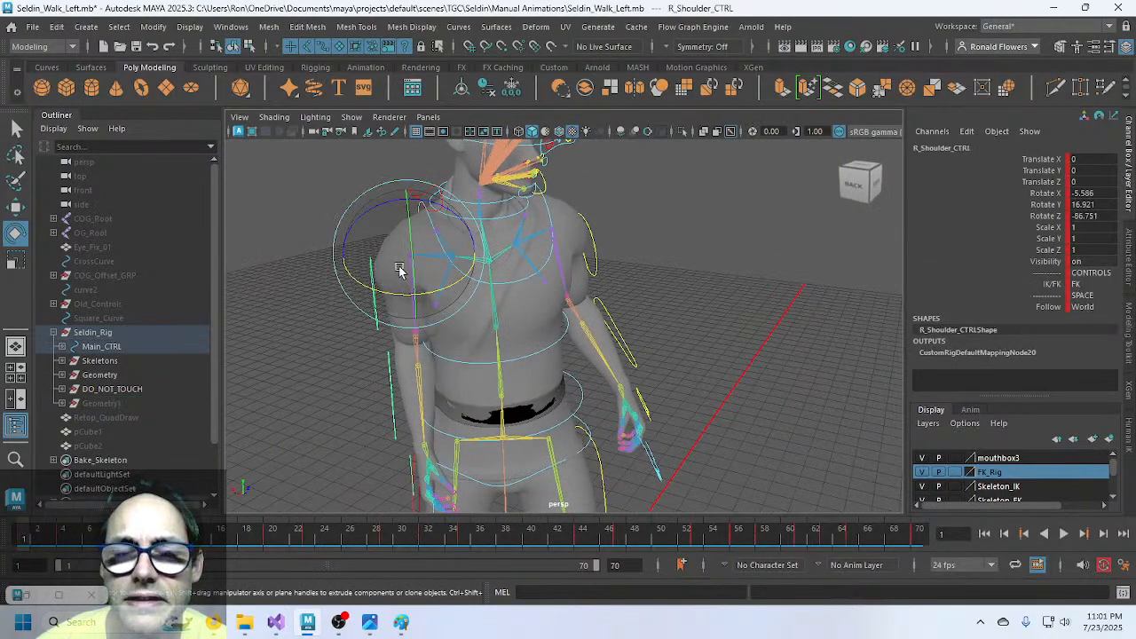
left_click_drag(427, 377, 518, 370, "alt")
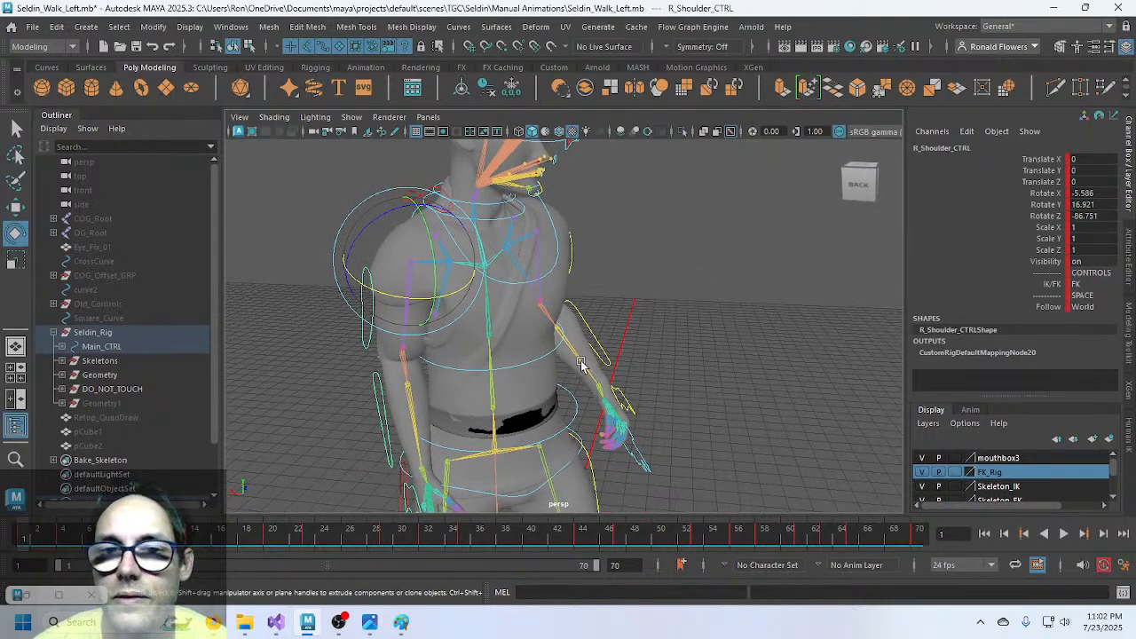
left_click_drag(641, 337, 629, 367, "alt")
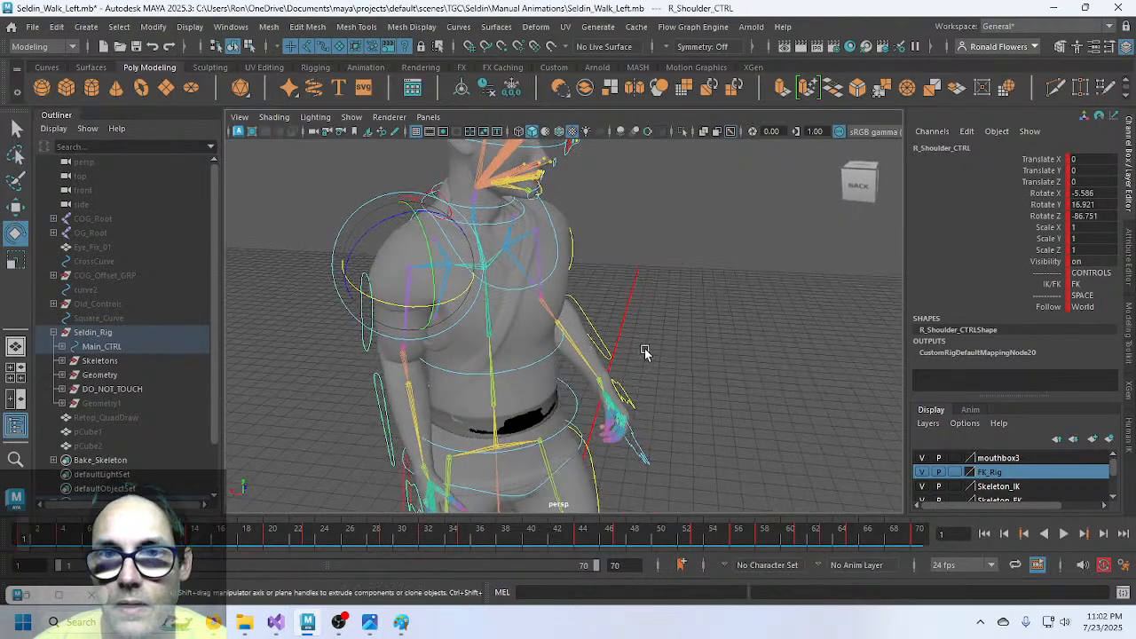
left_click(654, 325)
- Try setting Neck_Base_CTRL's Rotate Z to 6.965 at frame 1 and undo the change
left_click_drag(653, 325, 606, 348, "alt")
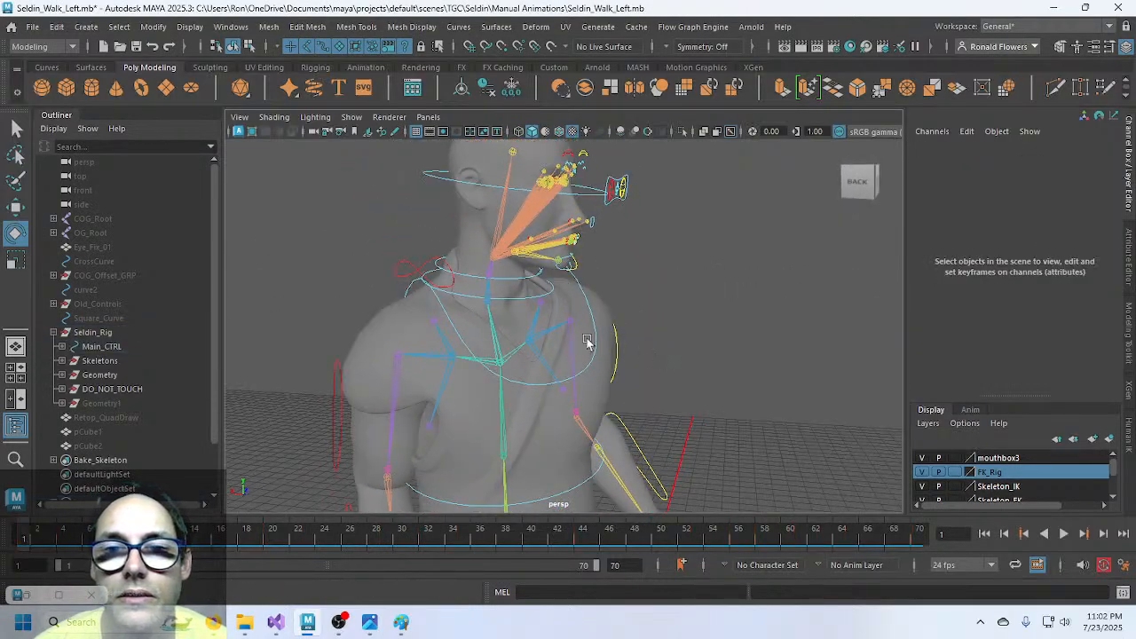
left_click(514, 300)
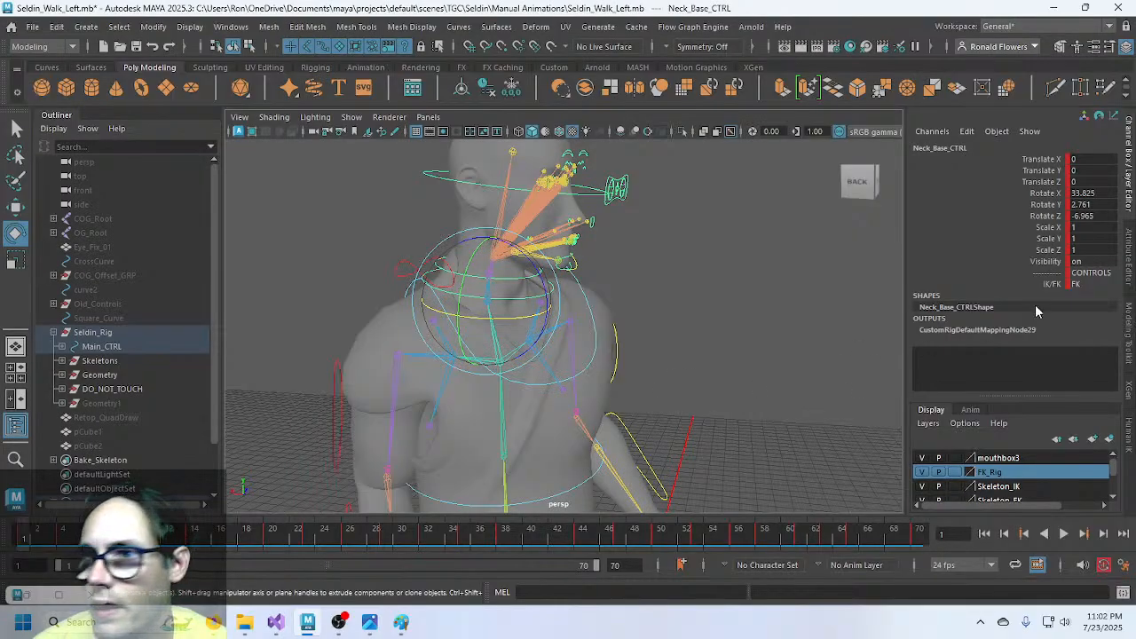
double_click(1103, 215)
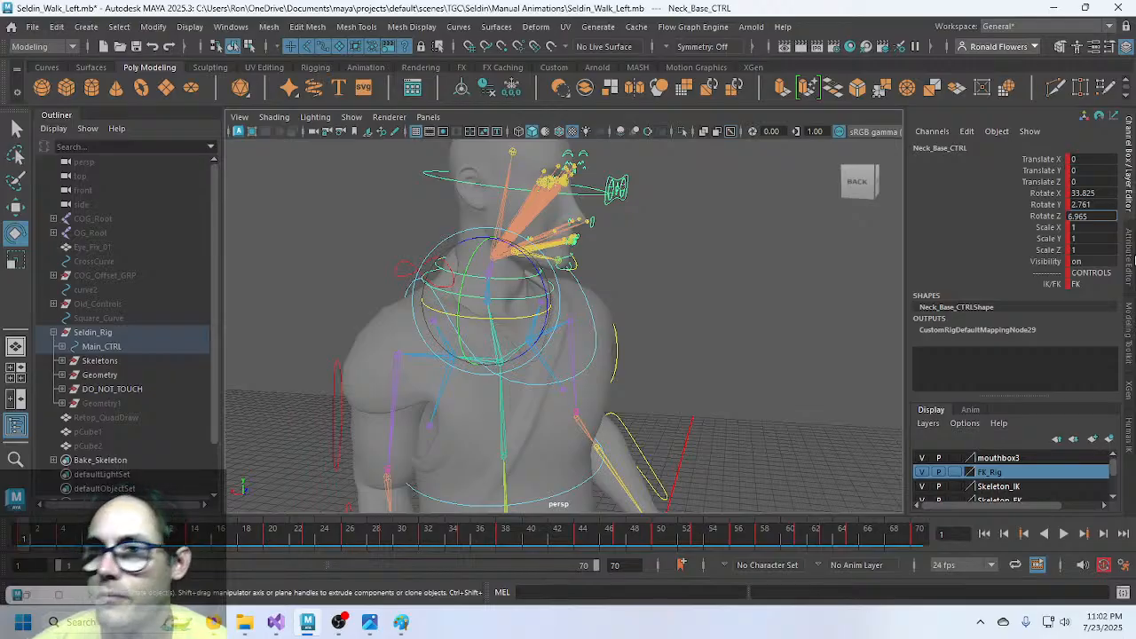
left_click(787, 306)
key("ctrl+z")
key("ctrl+z")
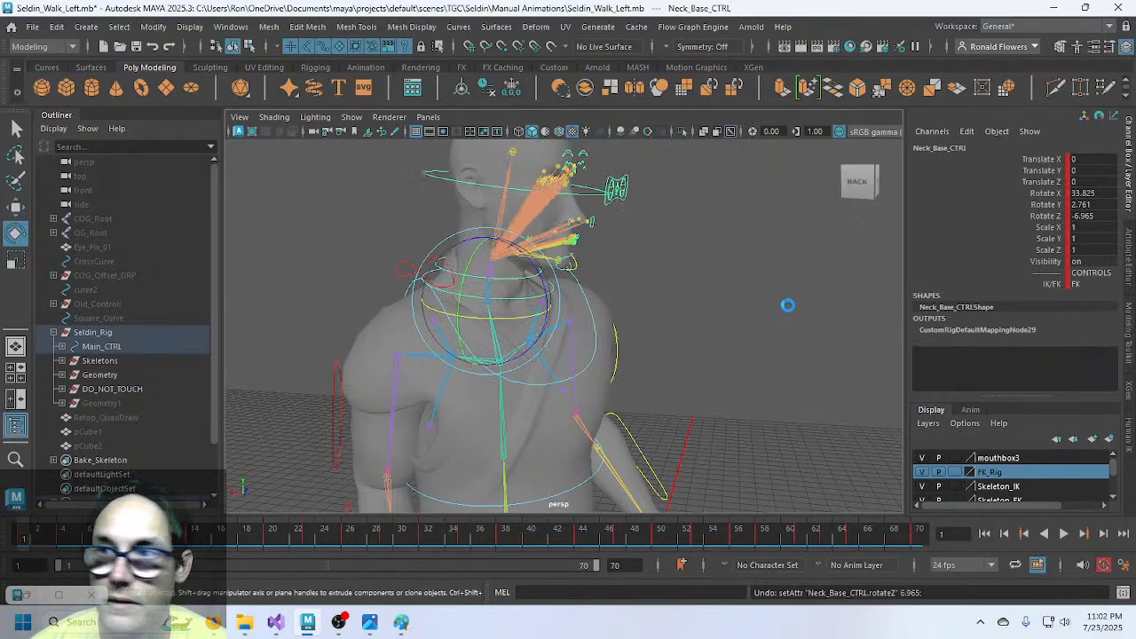
left_click(733, 319)
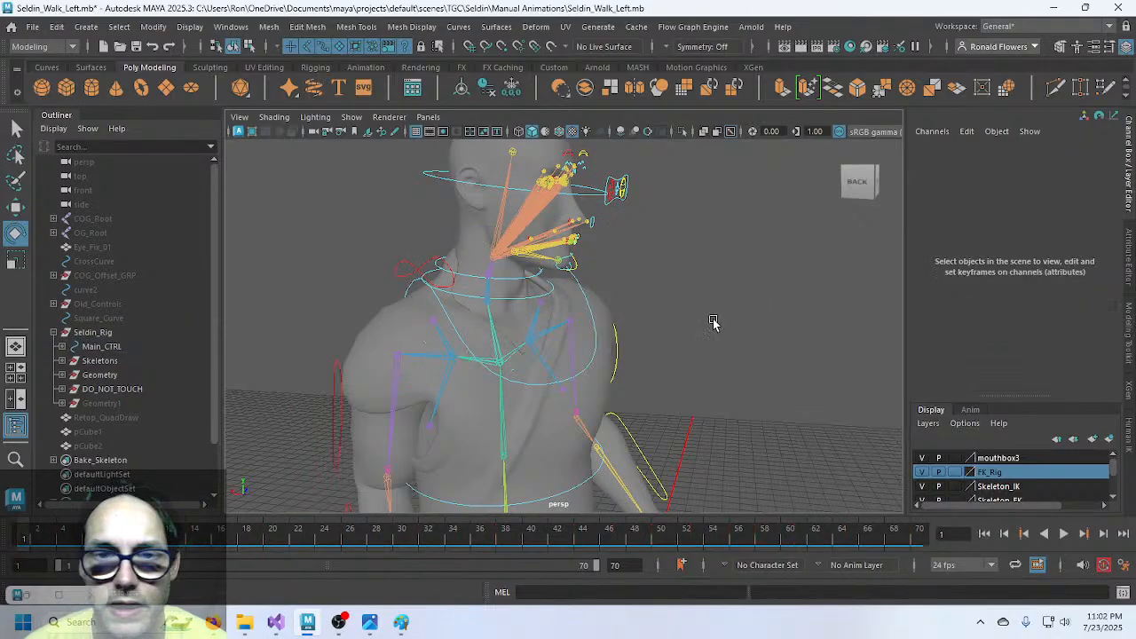
- Invert Neck_Base_CTRL's rotation at frame 1 by setting Rotate X to -33.825 and Rotate Y to -2.761
left_click(511, 303)
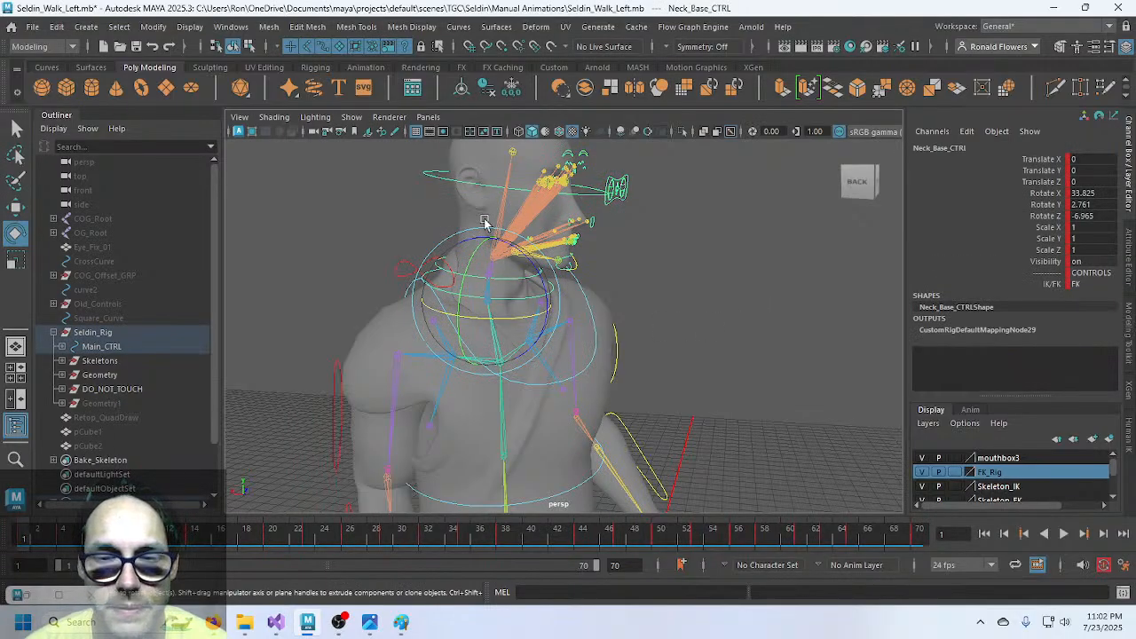
left_click_drag(751, 340, 526, 278, "alt")
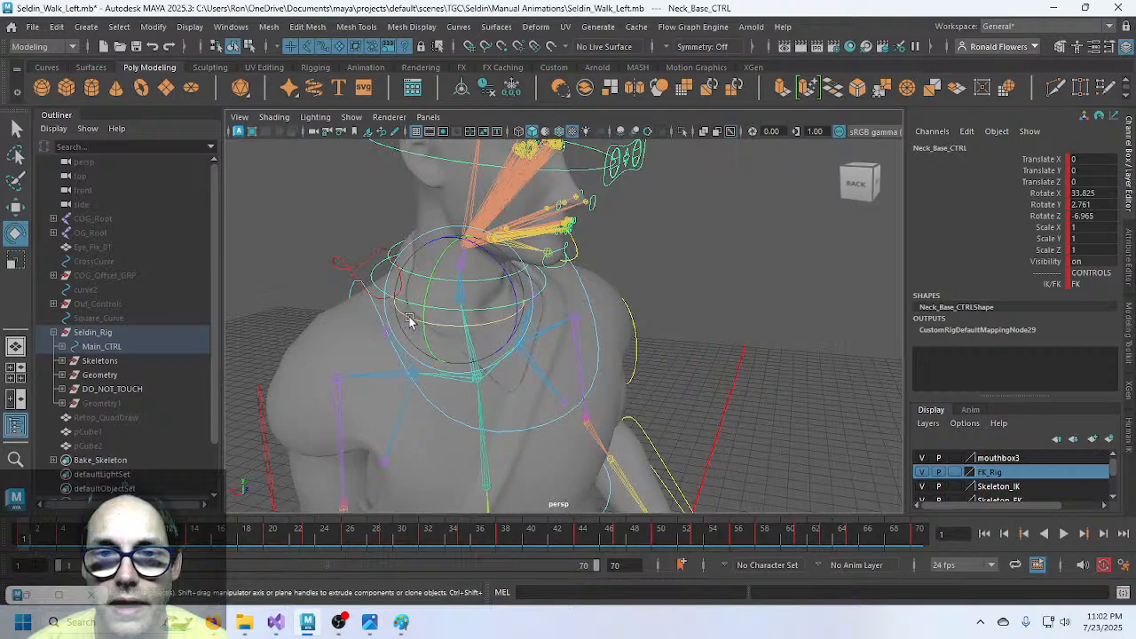
left_click(1094, 193)
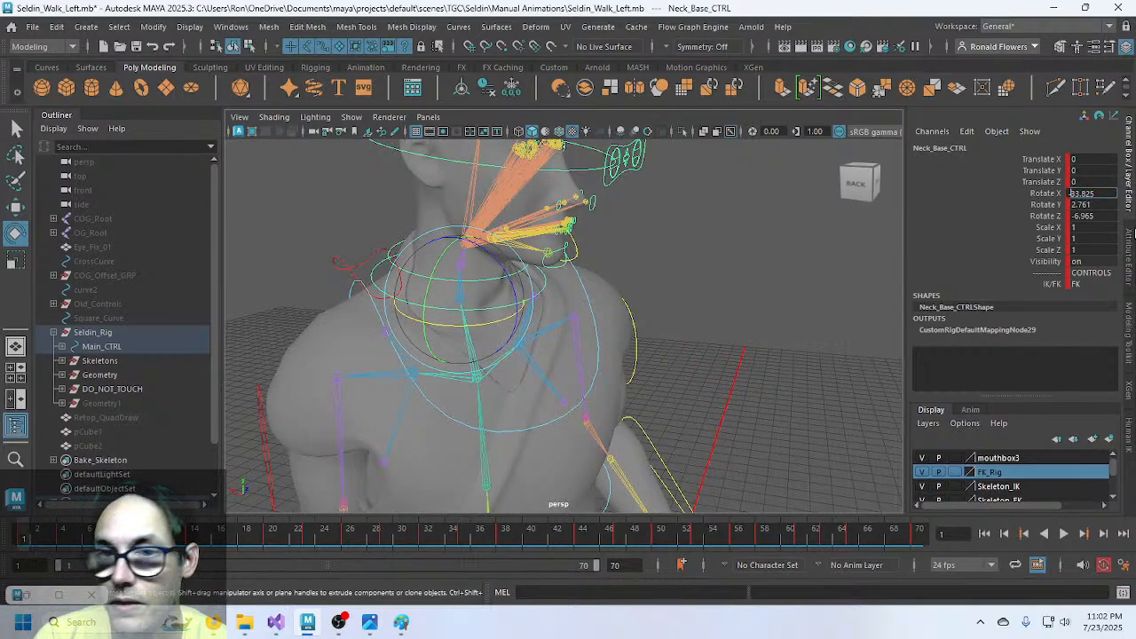
key("Return")
left_click_drag(719, 372, 684, 309, "alt")
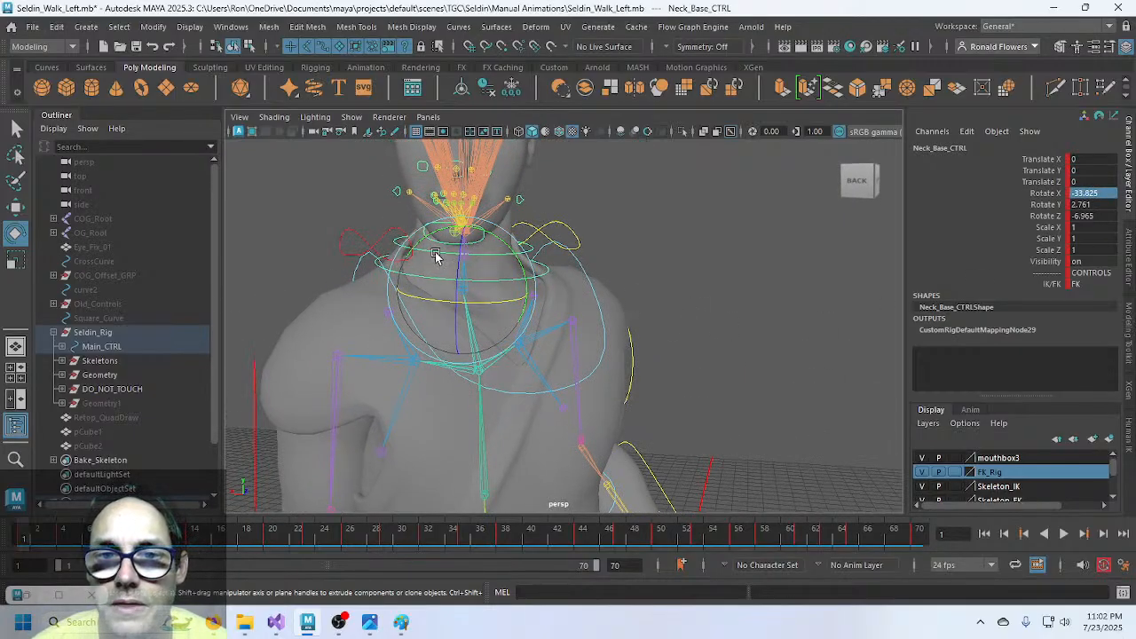
left_click(1091, 204)
key("Home")
type("-")
key("Return")
scroll(726, 382, "down", 3)
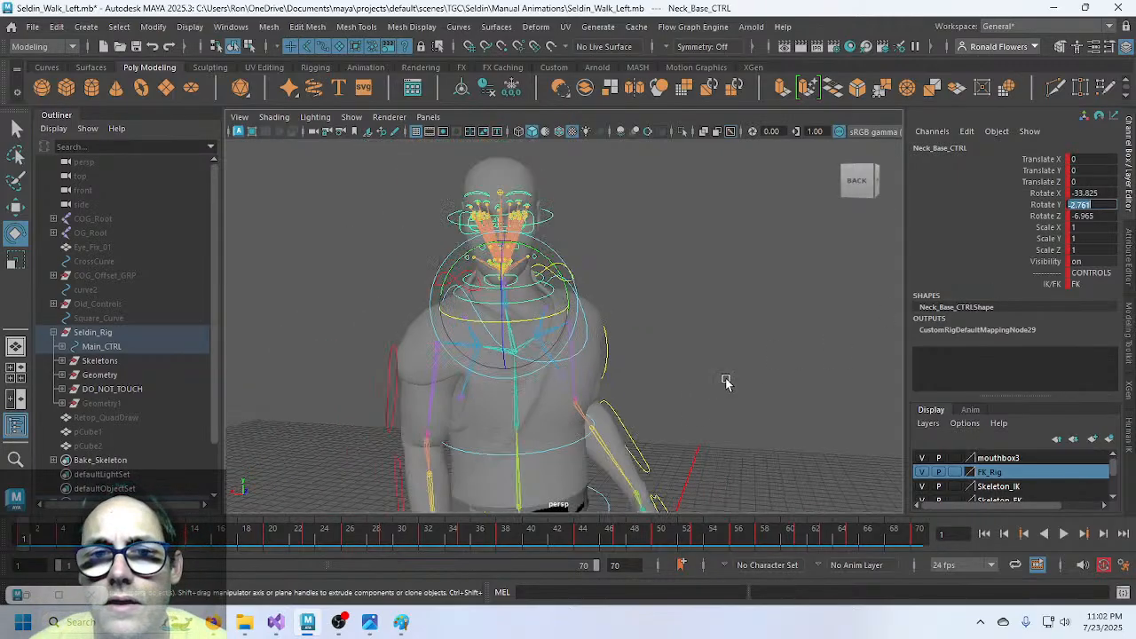
mouse_move(697, 385)
left_mouse_down("alt")
mouse_move(763, 413)
mouse_move(680, 390)
left_mouse_up("alt")
left_click(679, 390)
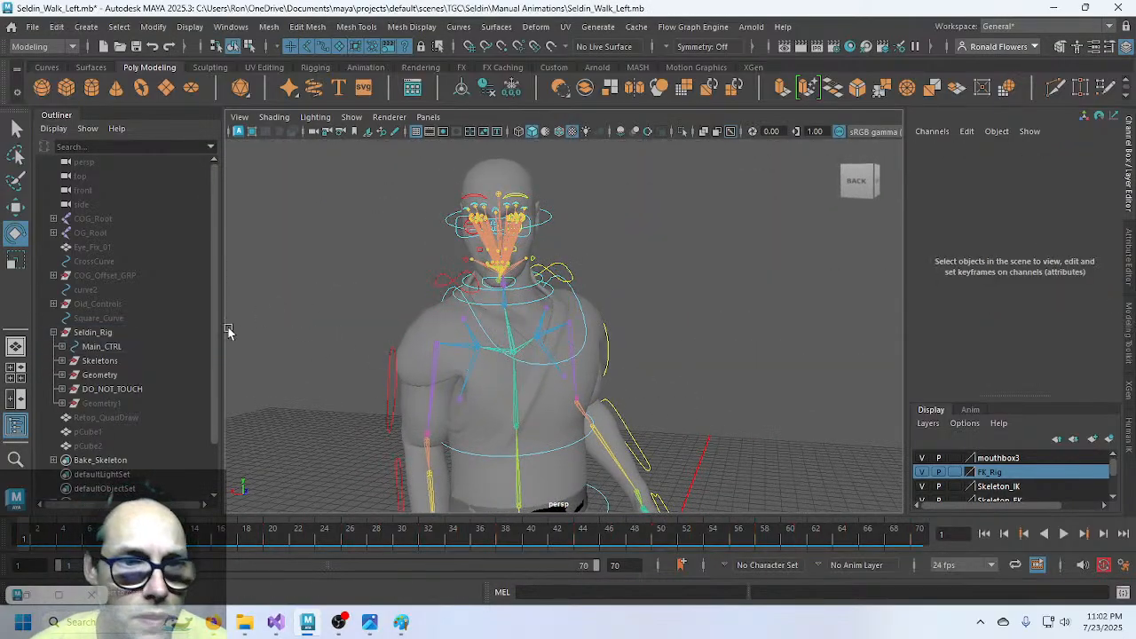
- Temporarily show the mirrored Geometry1 copy to compare its neck and head with the rig's pose
left_click(113, 404)
key("h")
left_click_drag(460, 393, 662, 342, "alt")
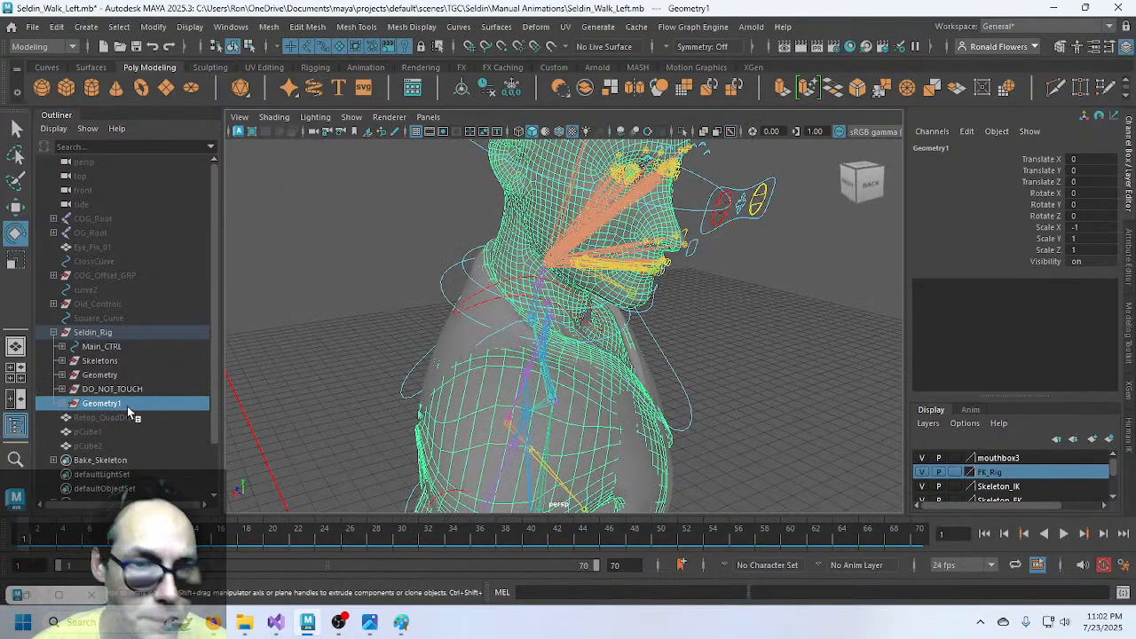
key("h")
left_click(384, 423)
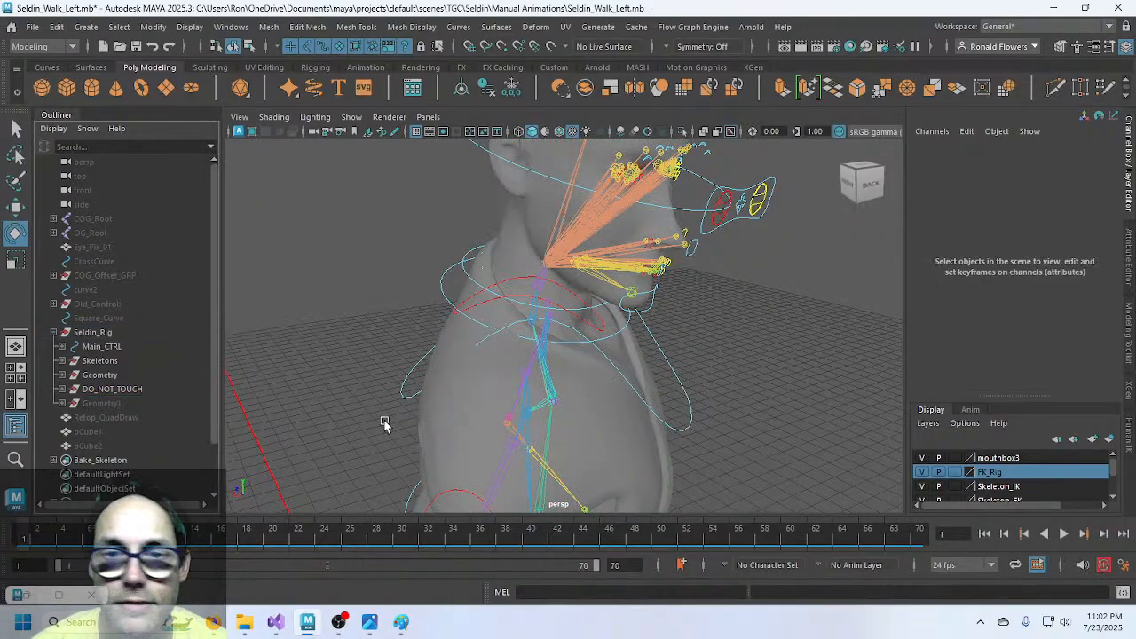
- Select R_Shoulder_CTRL and examine the arm pose on that side of the rig
middle_click_drag(384, 423, 329, 325, "alt")
left_click_drag(459, 345, 404, 350, "alt")
scroll(404, 349, "down", 3)
left_click_drag(444, 382, 512, 391, "alt")
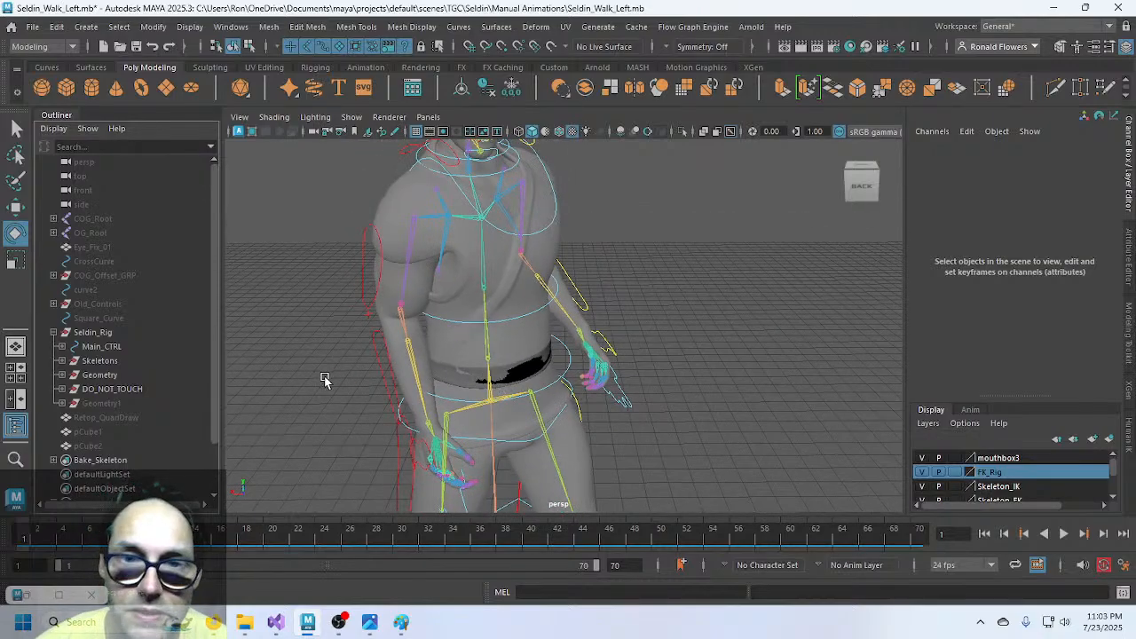
left_click_drag(324, 379, 356, 419, "alt")
left_click(401, 306)
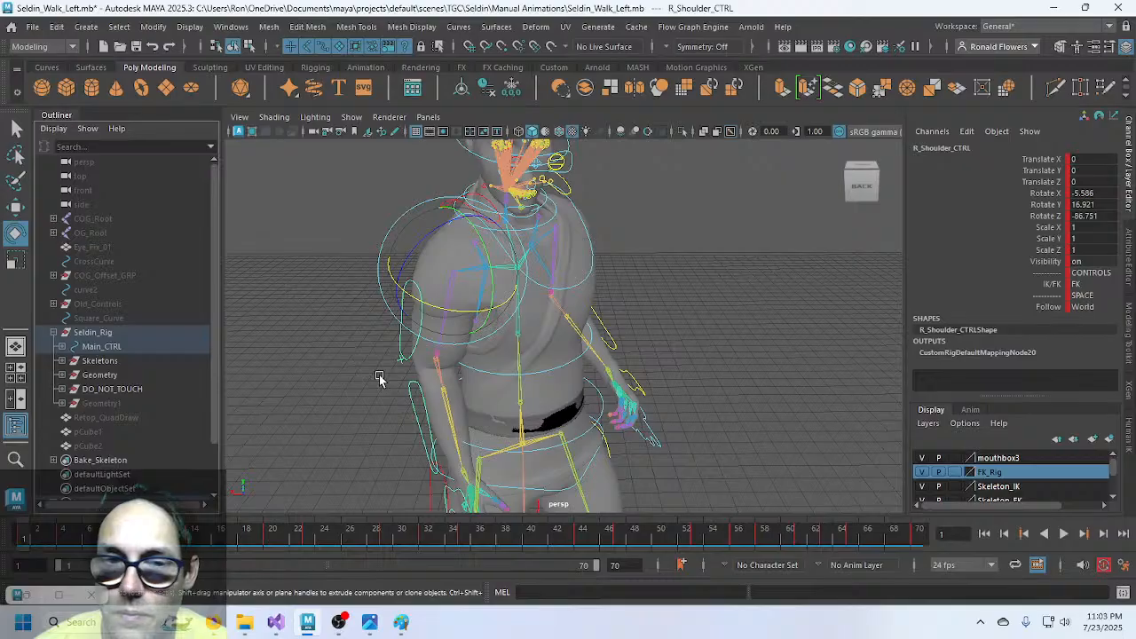
- Temporarily show the mirrored Geometry1 copy to compare its shoulders, arms and hands with the rig's pose from the front and back
left_click(123, 401)
key("shift+h")
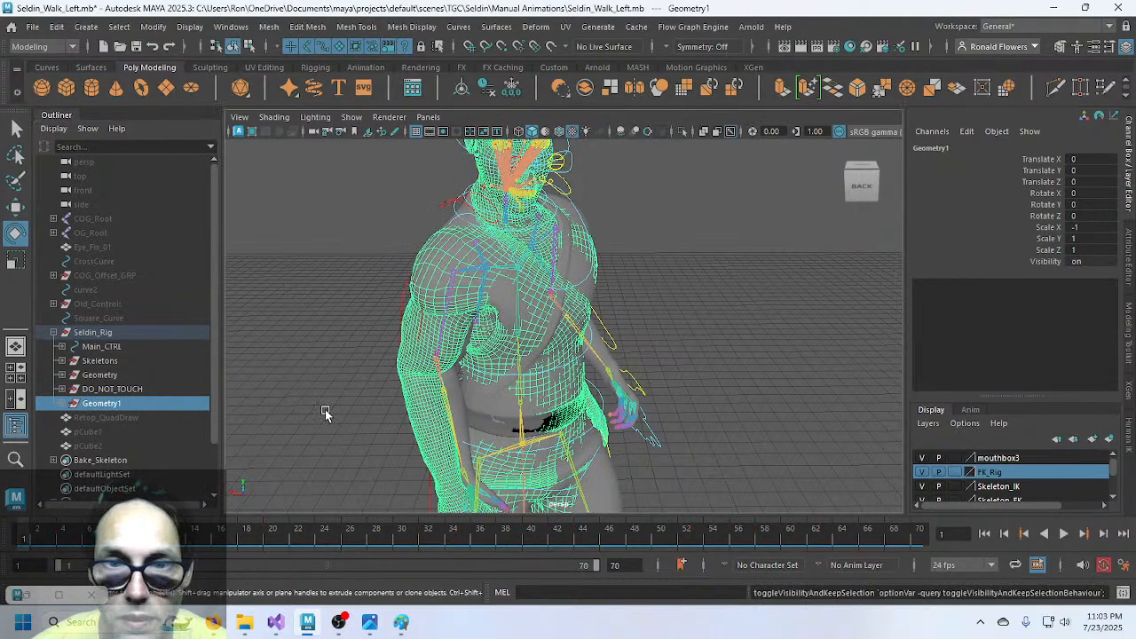
left_click_drag(658, 400, 639, 351, "alt")
left_click(716, 274)
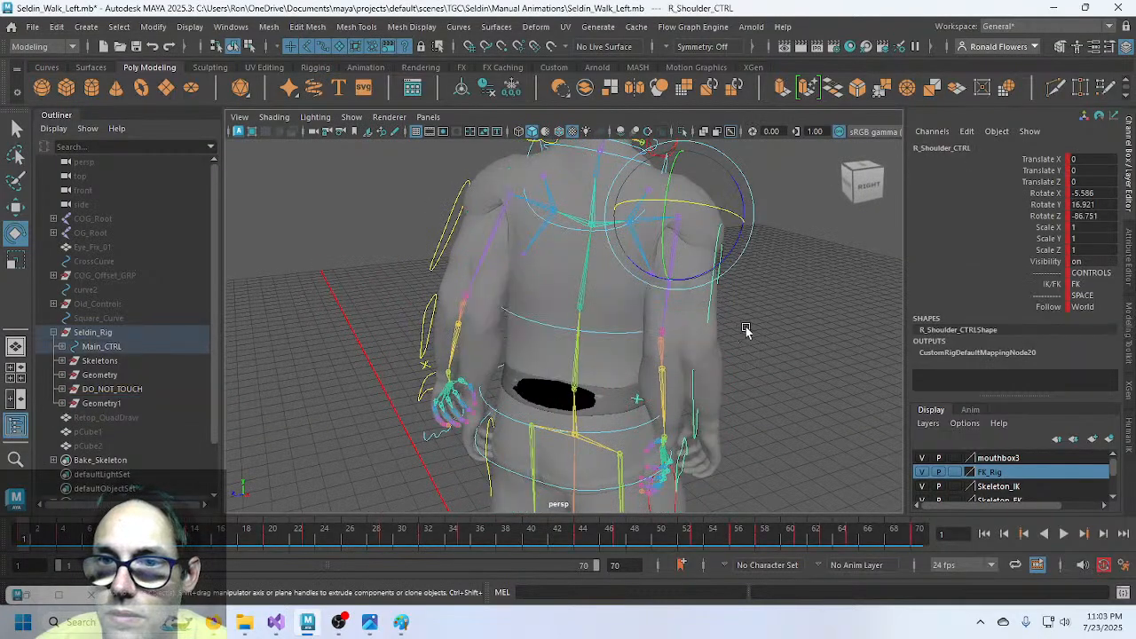
left_click_drag(757, 398, 370, 370, "alt")
left_click_drag(423, 310, 385, 363, "alt")
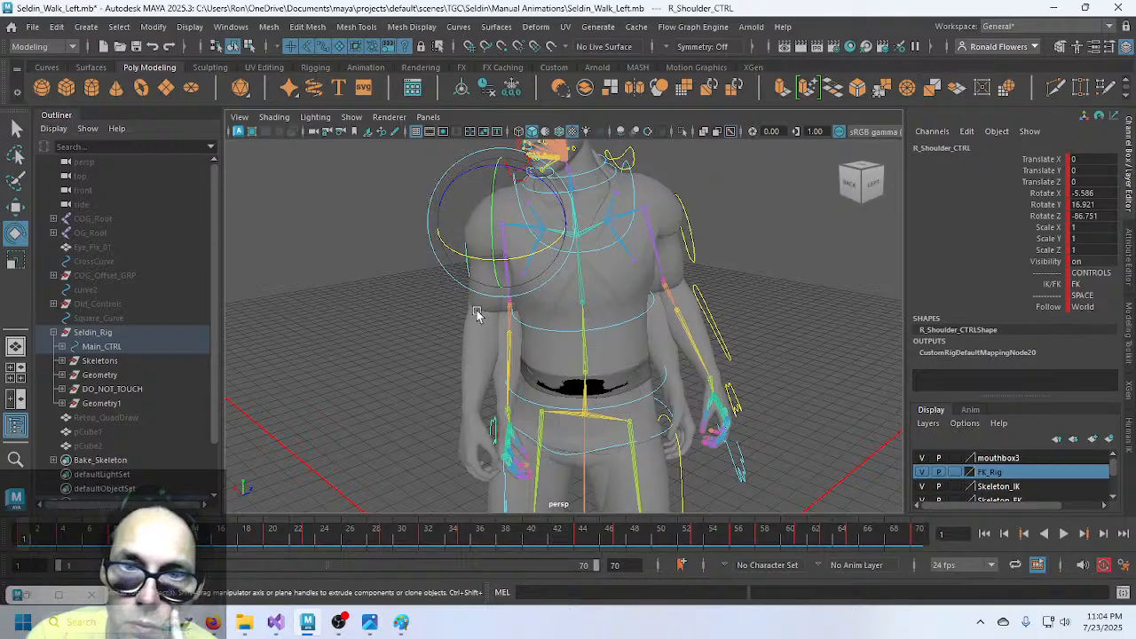
left_click(133, 404)
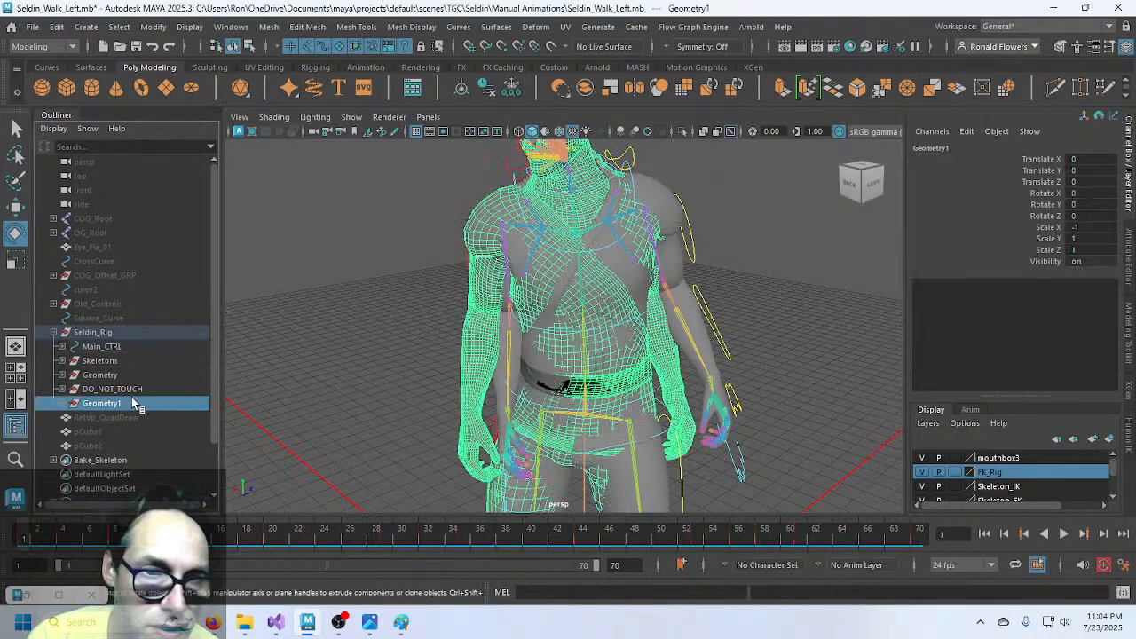
key("ctrl+h")
left_click(446, 329)
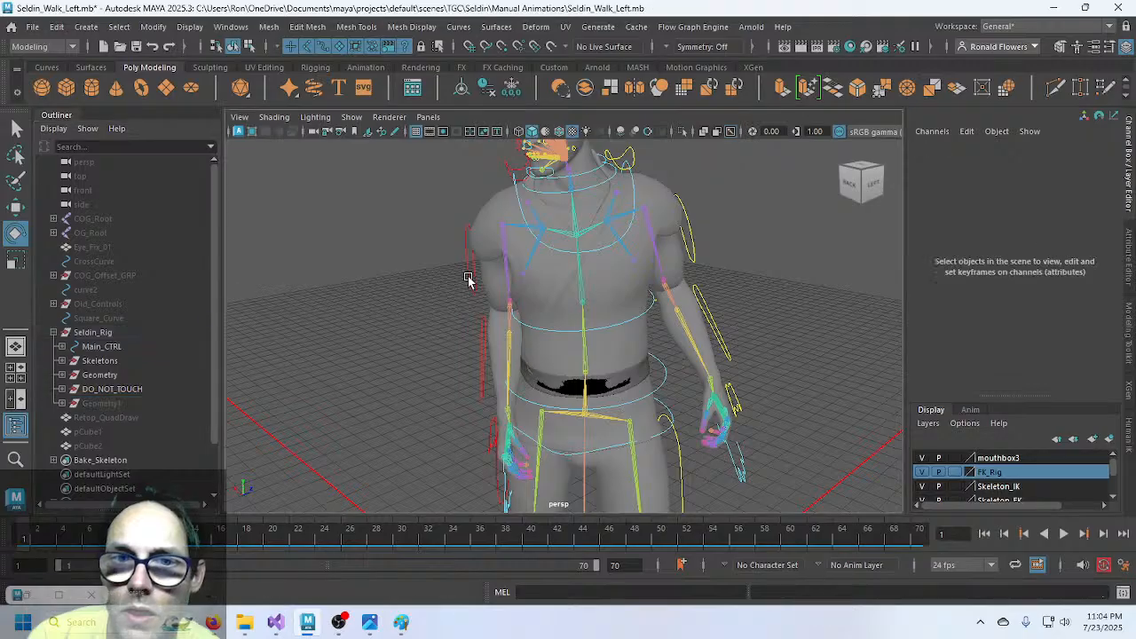
- Show R_Shoulder_CTRL's animation curves in the Graph Editor and place the window beside the character's torso
left_click(469, 280)
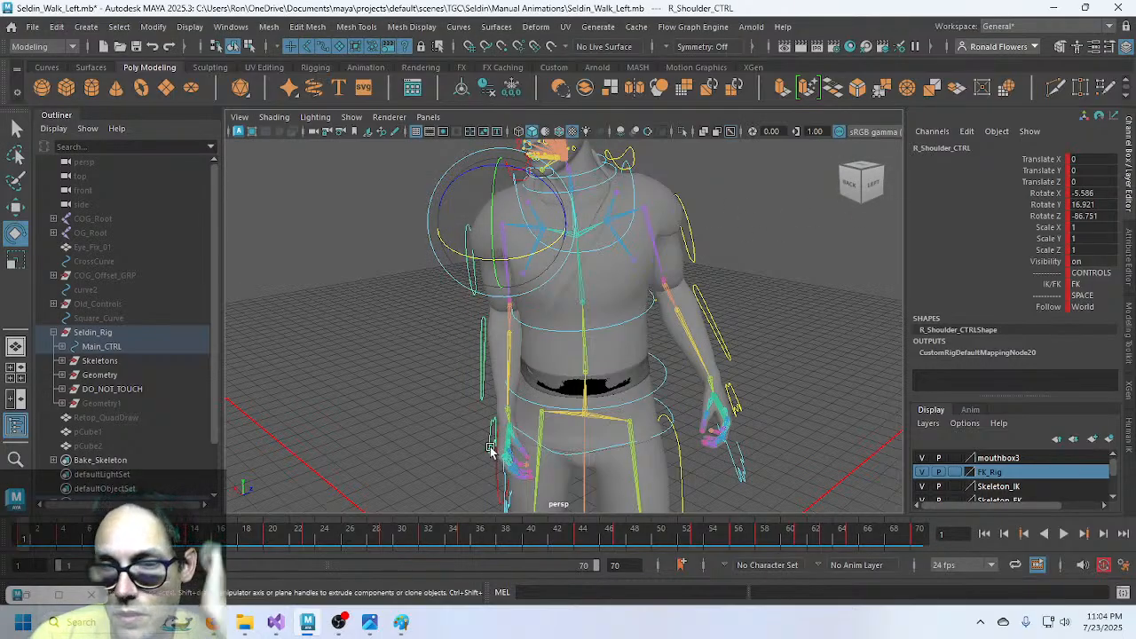
left_click(28, 596)
left_click_drag(667, 209, 708, 300)
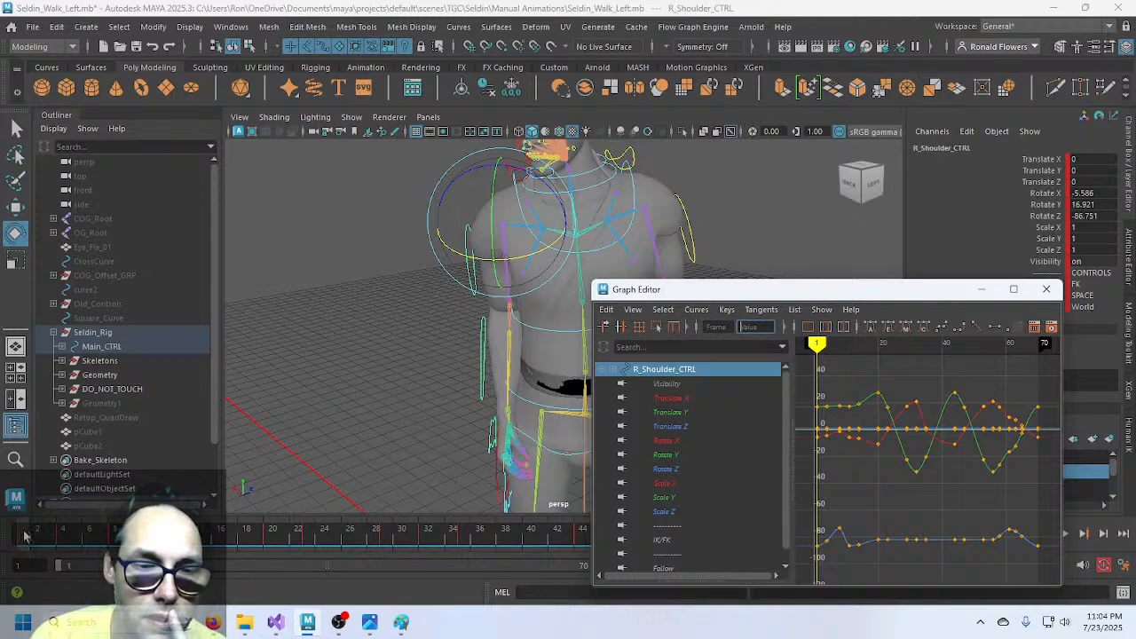
left_click_drag(688, 296, 450, 294)
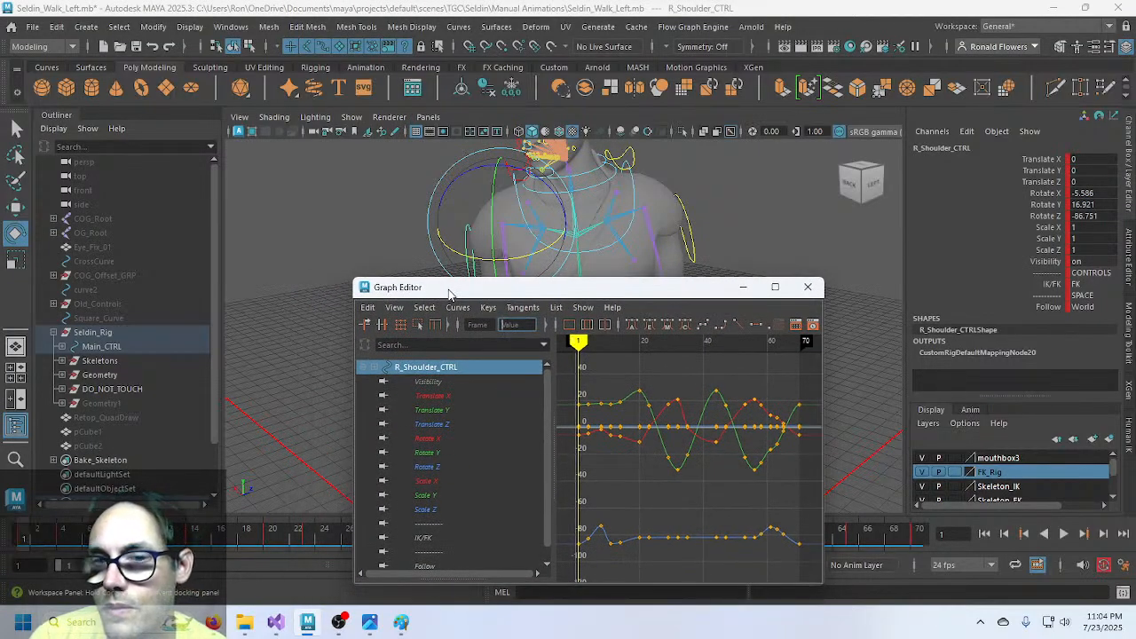
left_click_drag(450, 294, 679, 202)
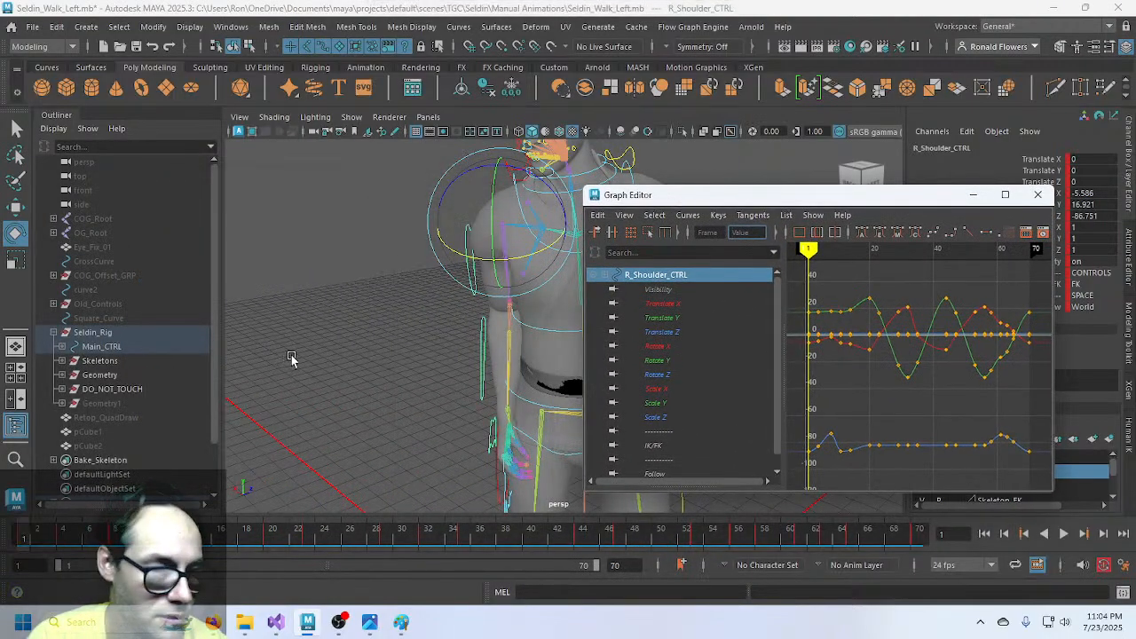
left_click_drag(305, 337, 426, 410, "alt")
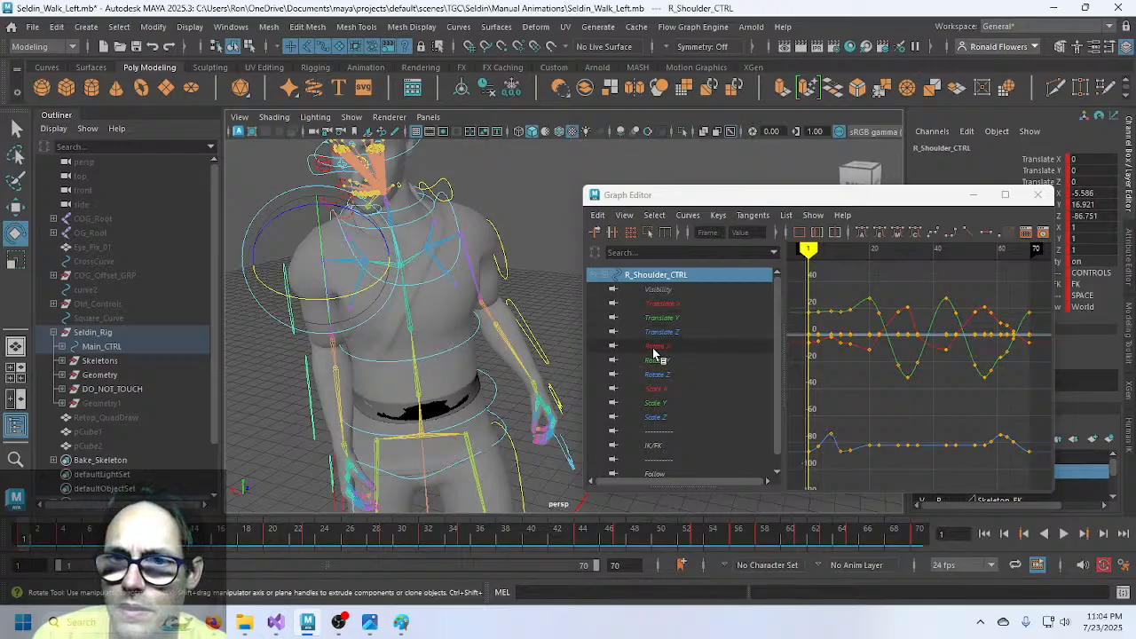
- Copy R_Shoulder_CTRL's Rotate X, Y and Z keys at frame 1 onto L_Shoulder_CTRL
left_click_drag(654, 353, 658, 376)
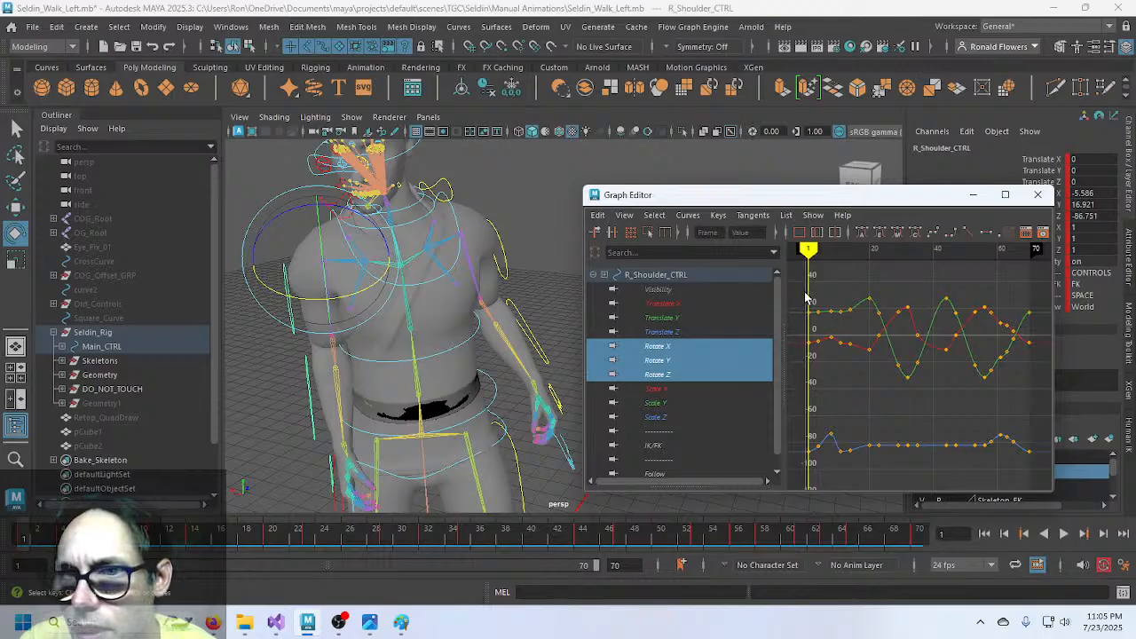
left_click_drag(796, 295, 815, 474)
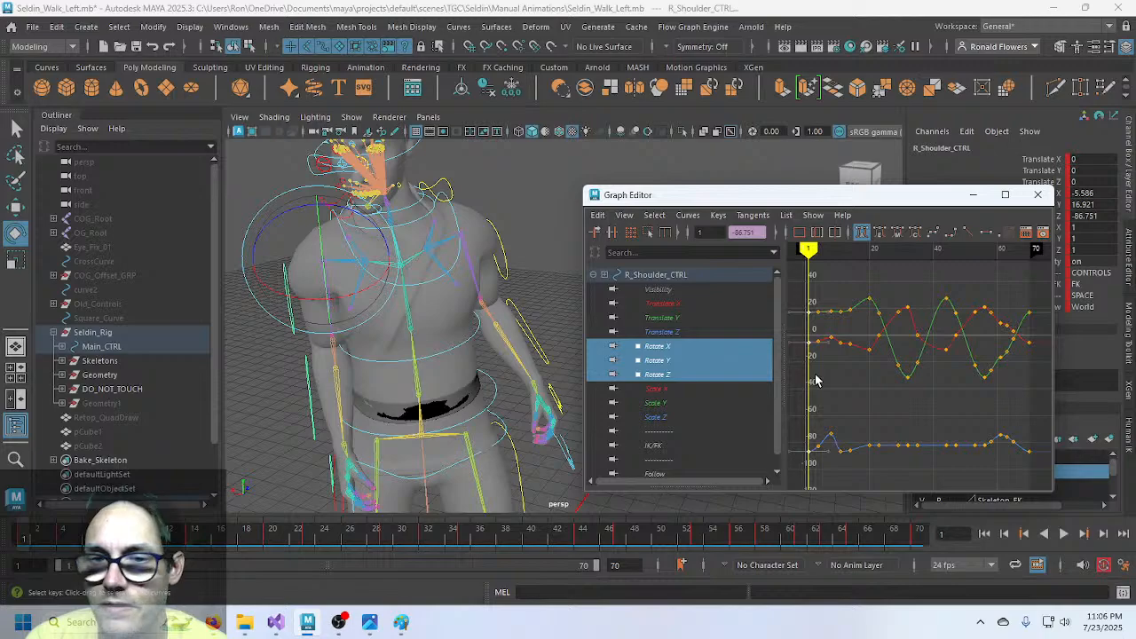
key("ctrl+c")
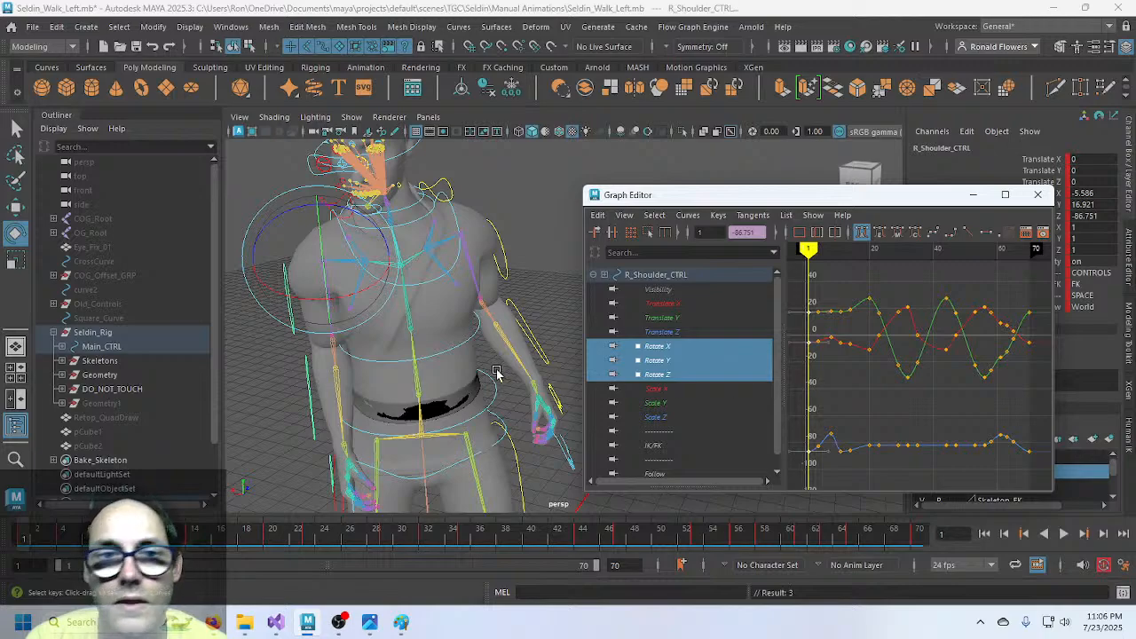
left_click(501, 258)
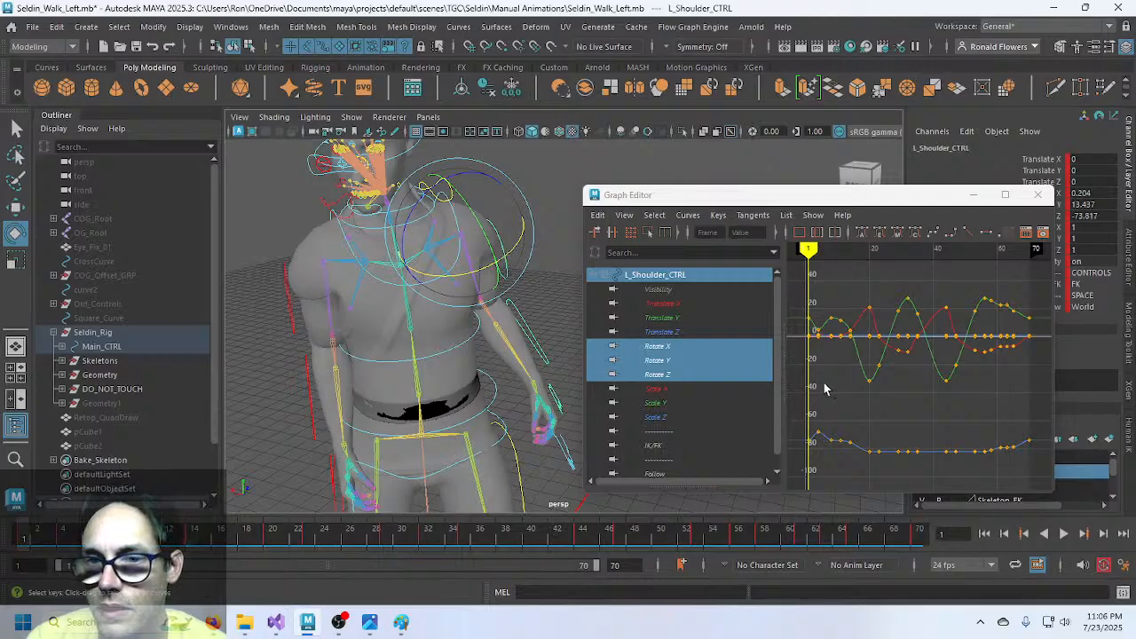
key("ctrl+v")
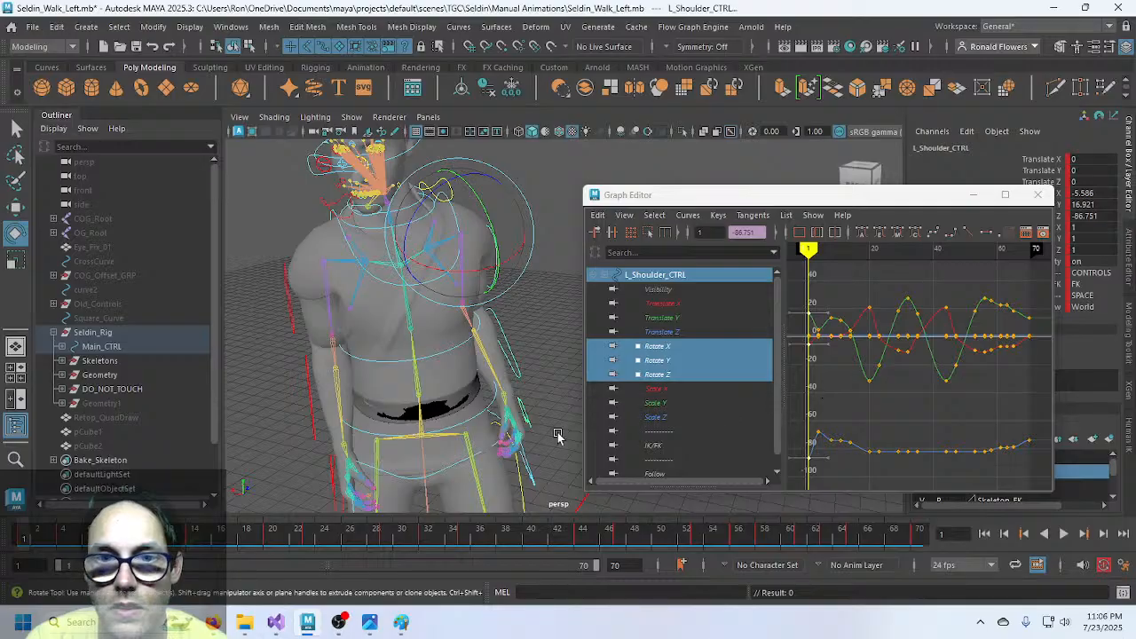
- Copy R_Elbow_CTRL's Rotate X, Y and Z keys at frame 1 onto L_Elbow_CTRL
left_click(305, 379)
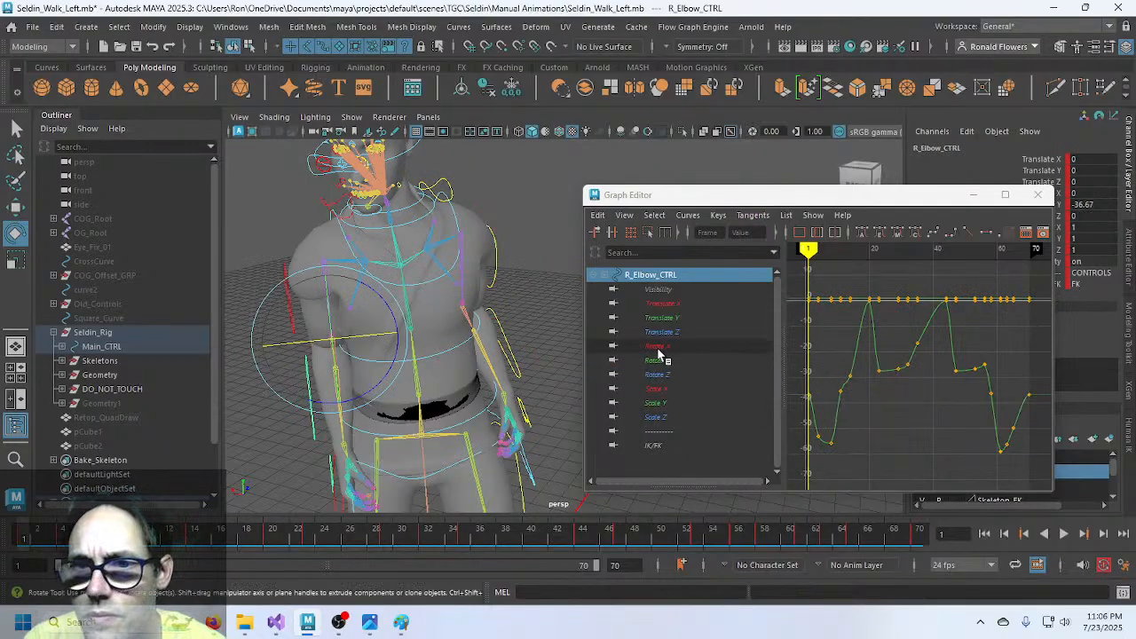
left_click_drag(656, 346, 657, 374)
left_click_drag(797, 289, 813, 461)
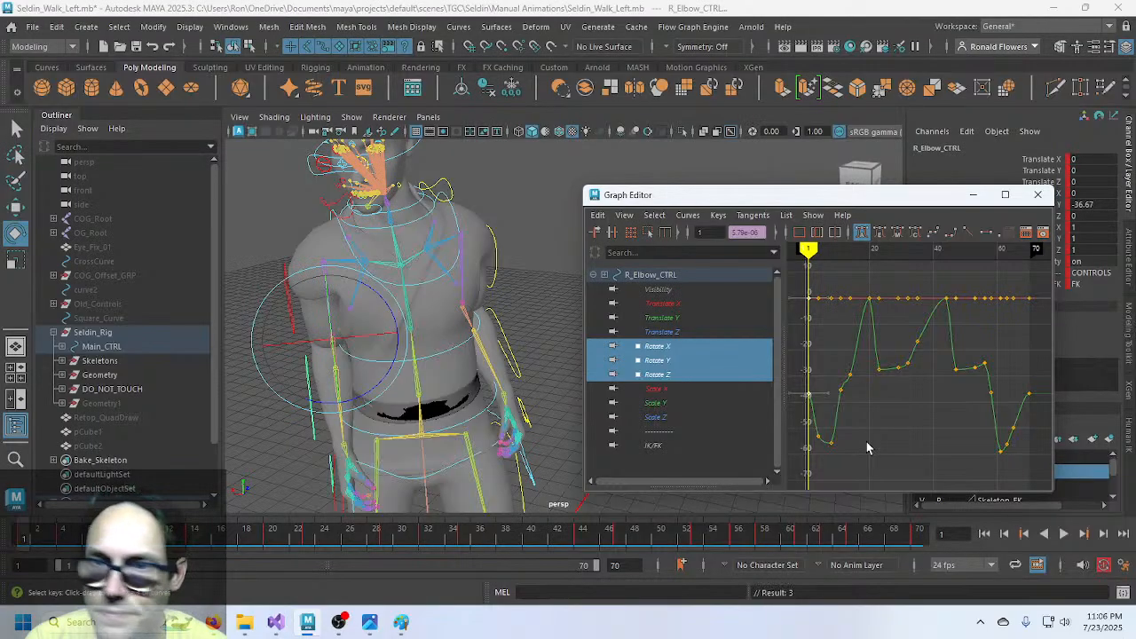
left_click(510, 342)
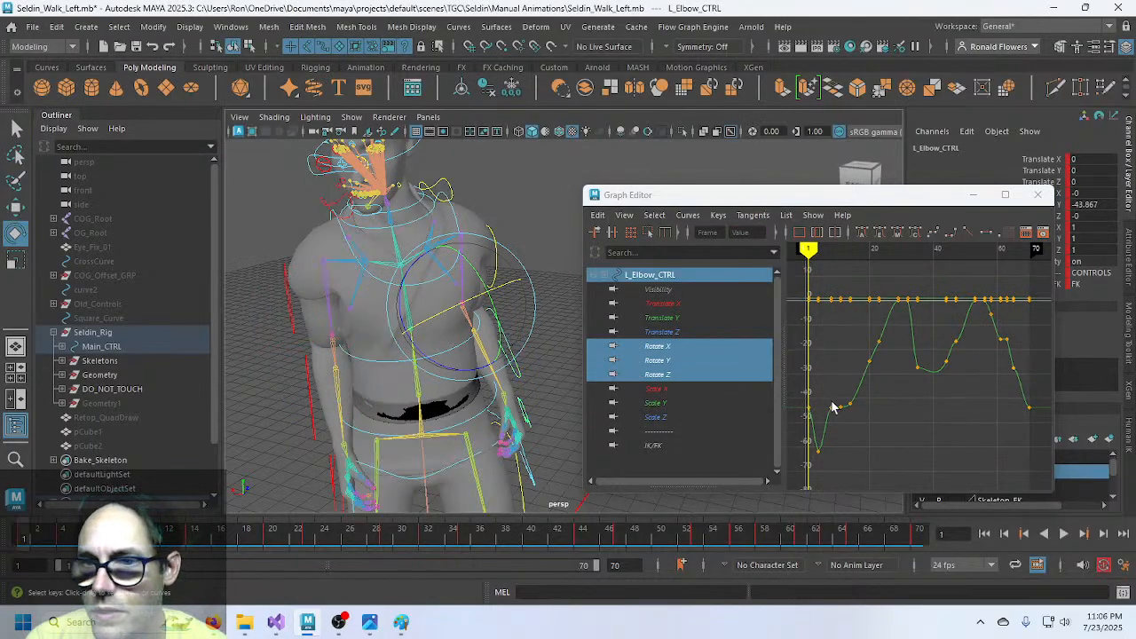
key("ctrl+v")
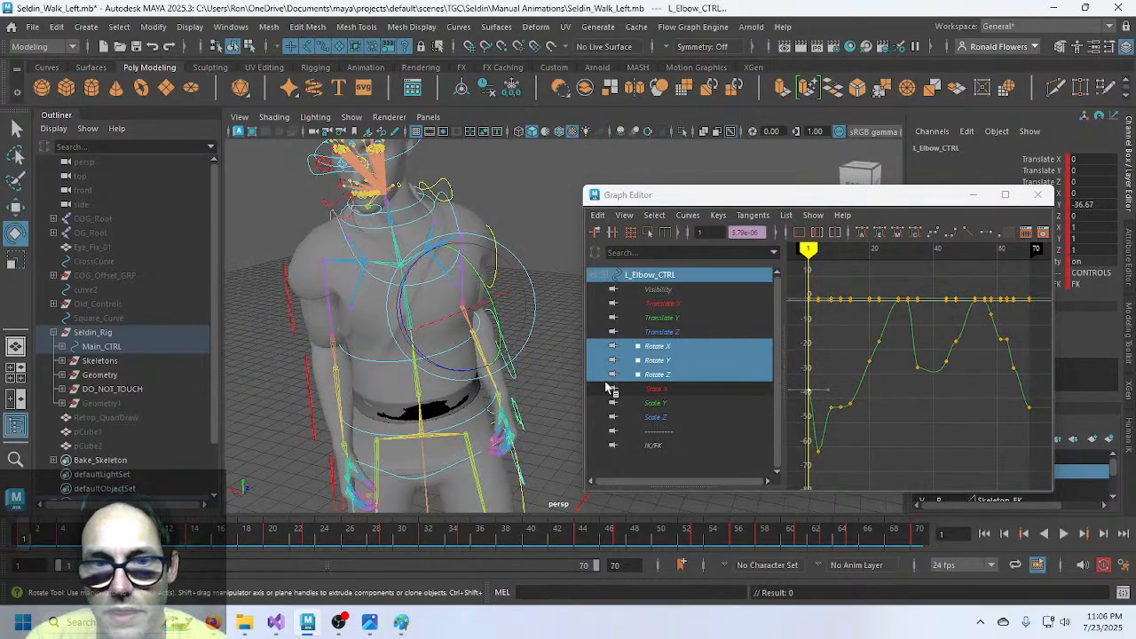
- Copy all of R_Wrist_CTRL's keys at frame 1 onto L_Wrist_CTRL
left_click(330, 467)
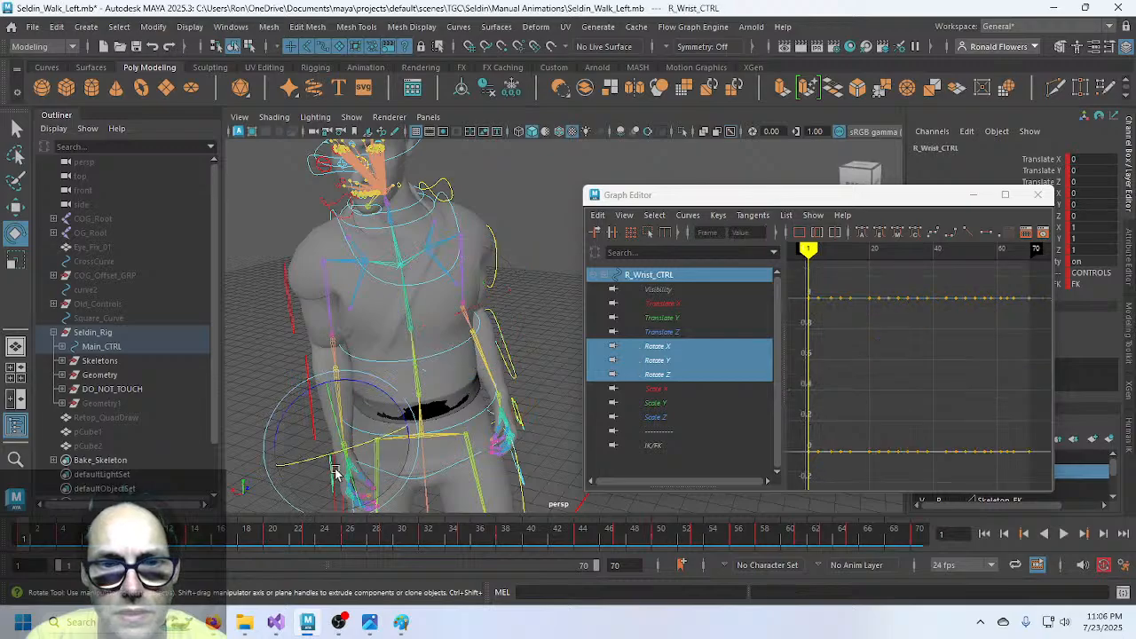
left_click_drag(795, 282, 815, 485)
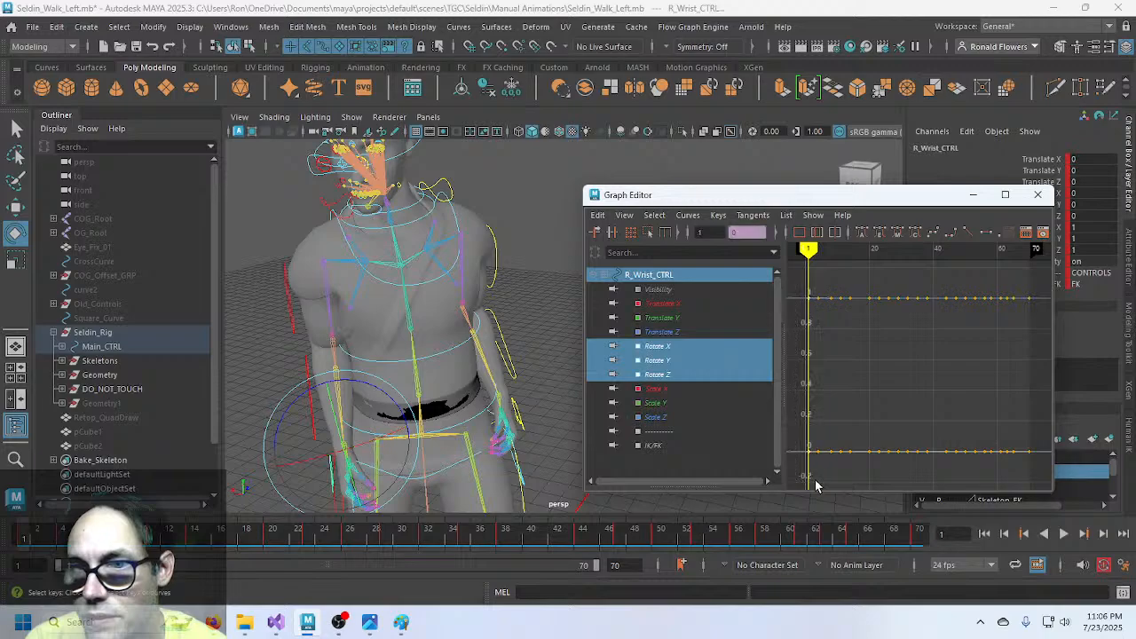
key("ctrl+c")
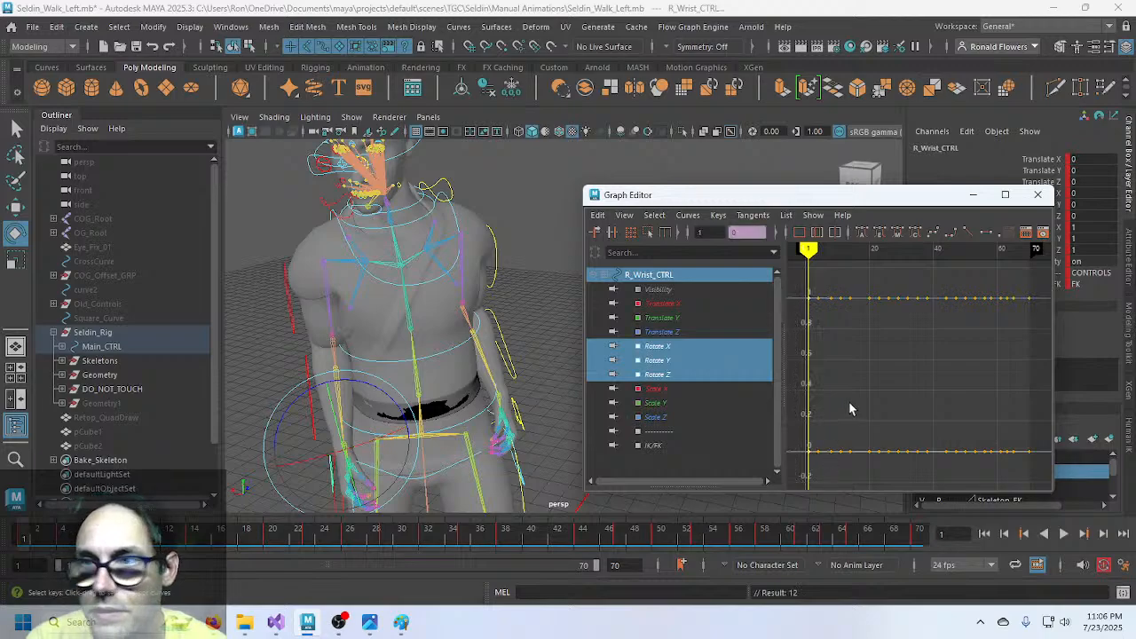
left_click(520, 413)
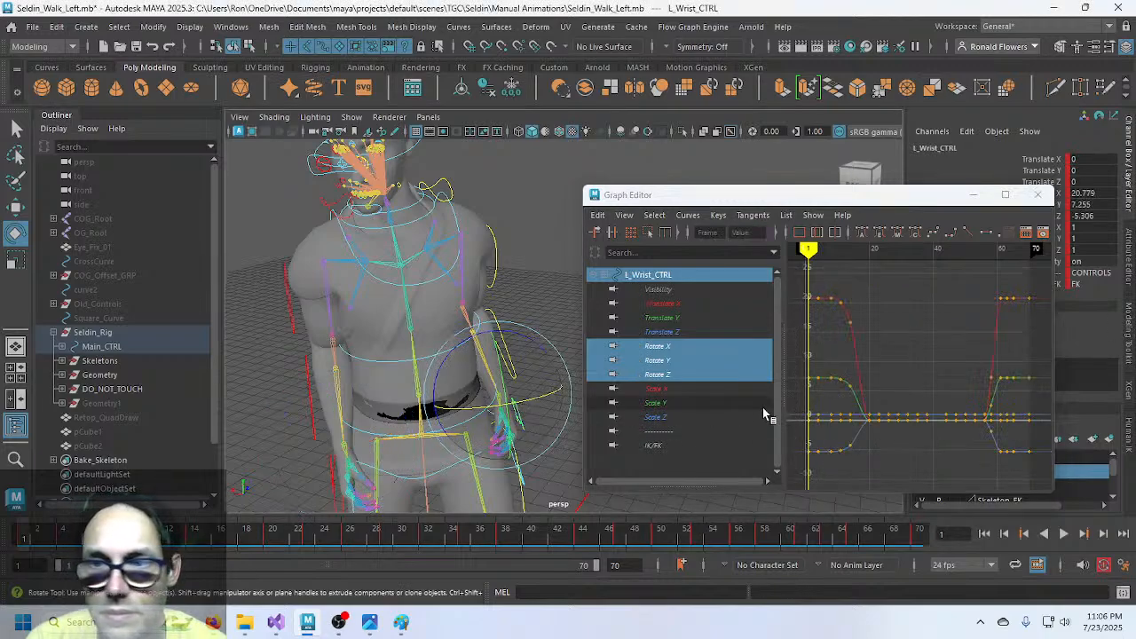
key("ctrl+v")
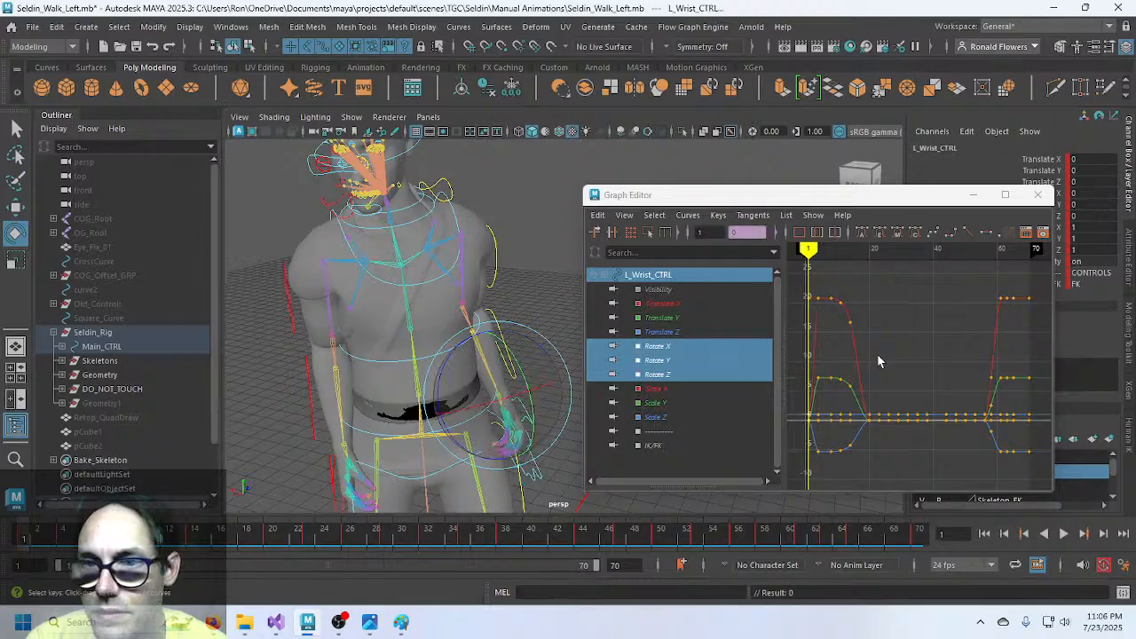
- Go to frame 70, select L_Shoulder_CTRL and copy its Rotate X, Y and Z keys located at frame 1
left_click_drag(510, 448, 410, 348, "alt")
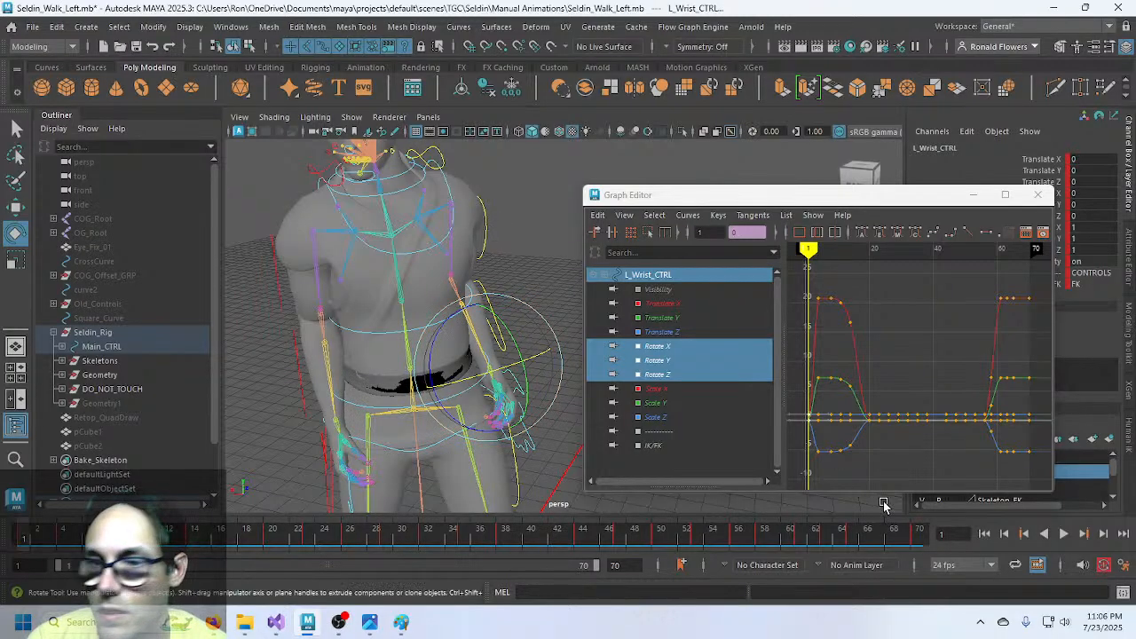
left_click(919, 533)
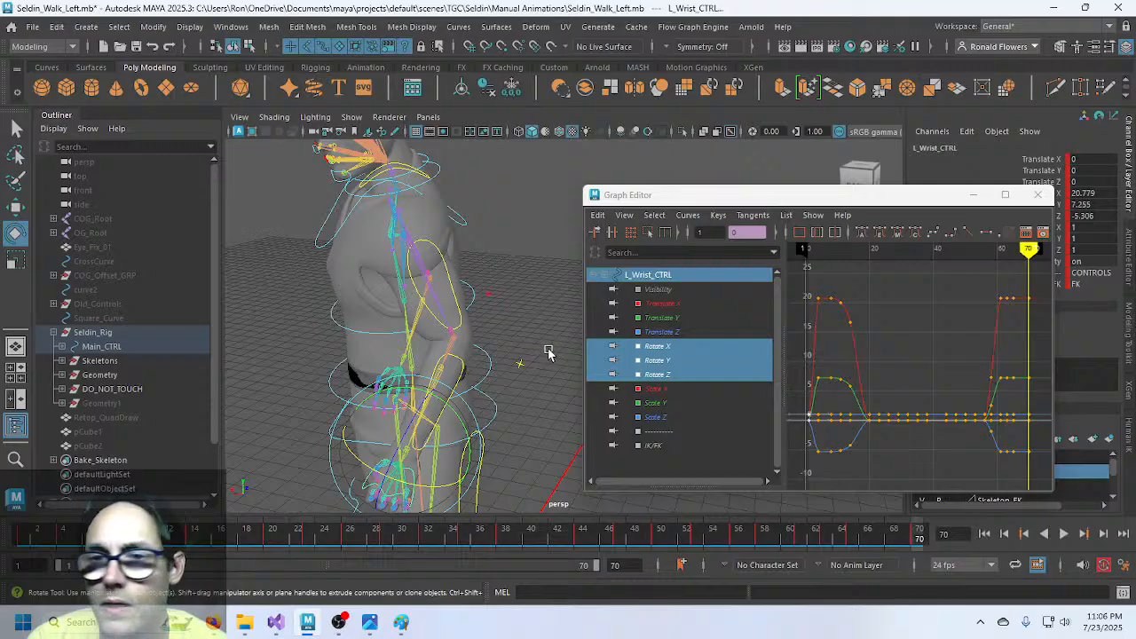
left_click_drag(504, 302, 502, 275, "alt")
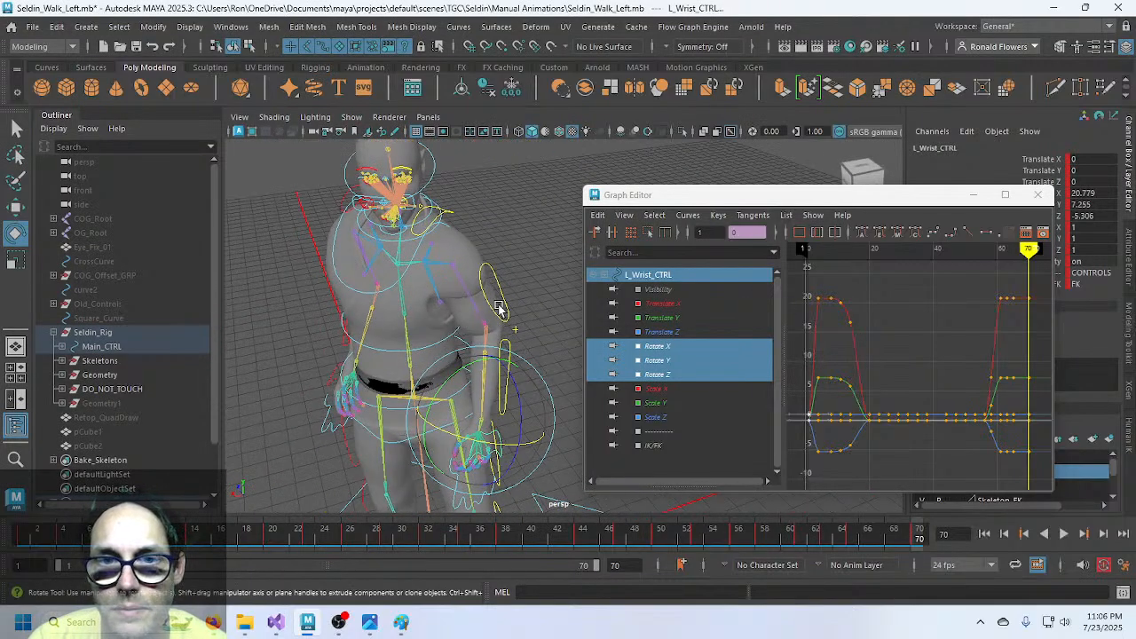
left_click(516, 303)
left_click_drag(654, 346, 656, 375)
left_click_drag(802, 302, 812, 477)
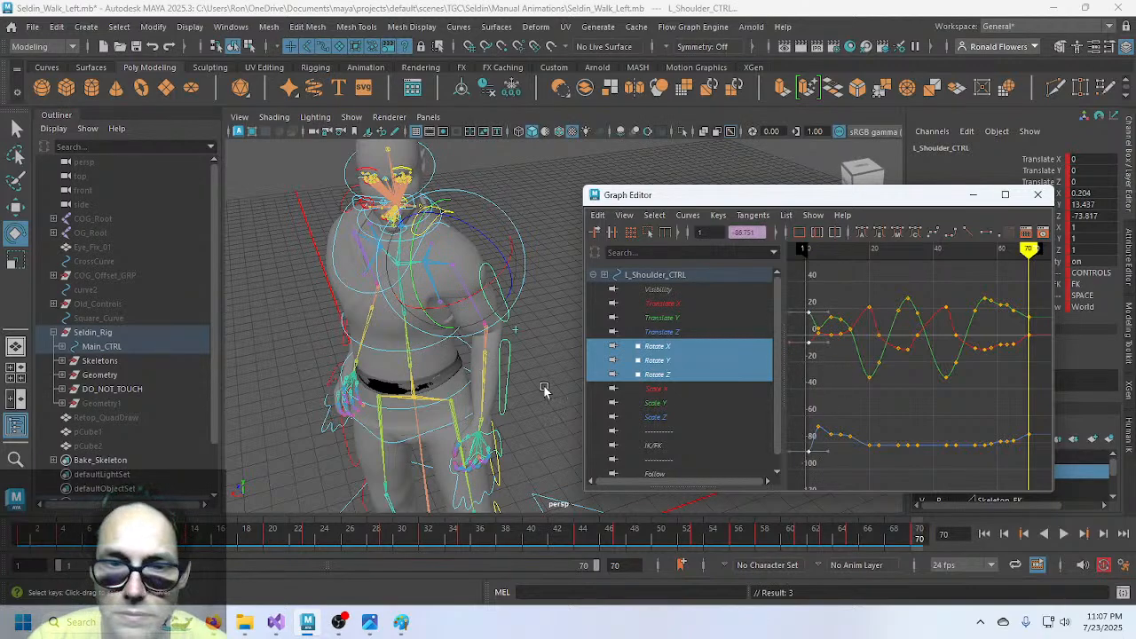
left_click(31, 538)
left_click(19, 536)
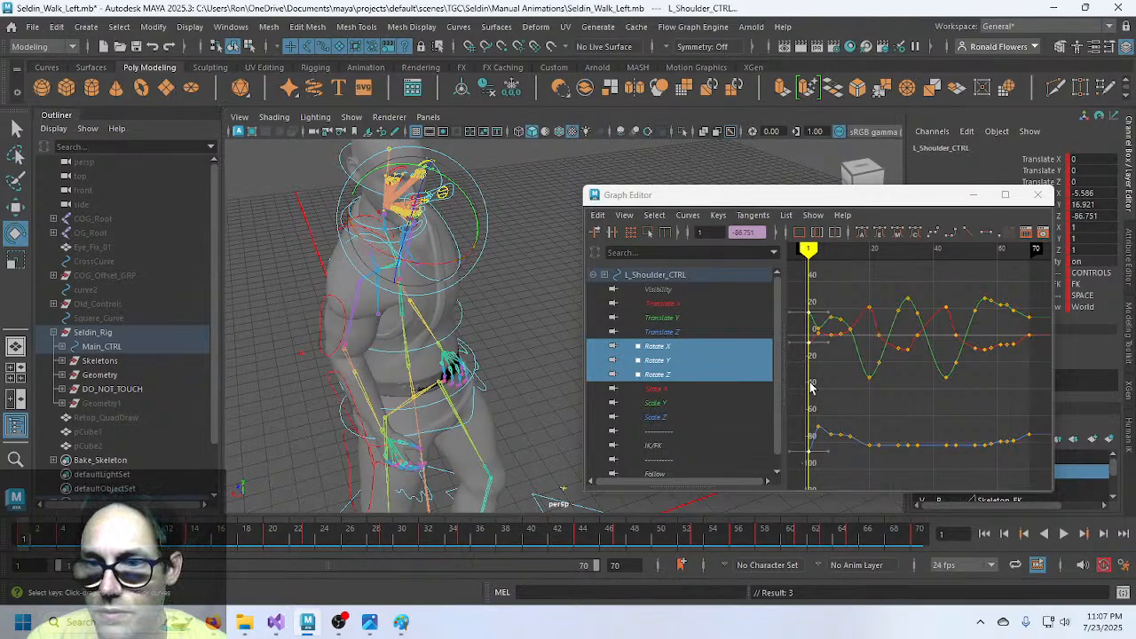
left_click_drag(489, 376, 455, 354, "alt")
key("ctrl+z")
left_click_drag(521, 305, 461, 308, "alt")
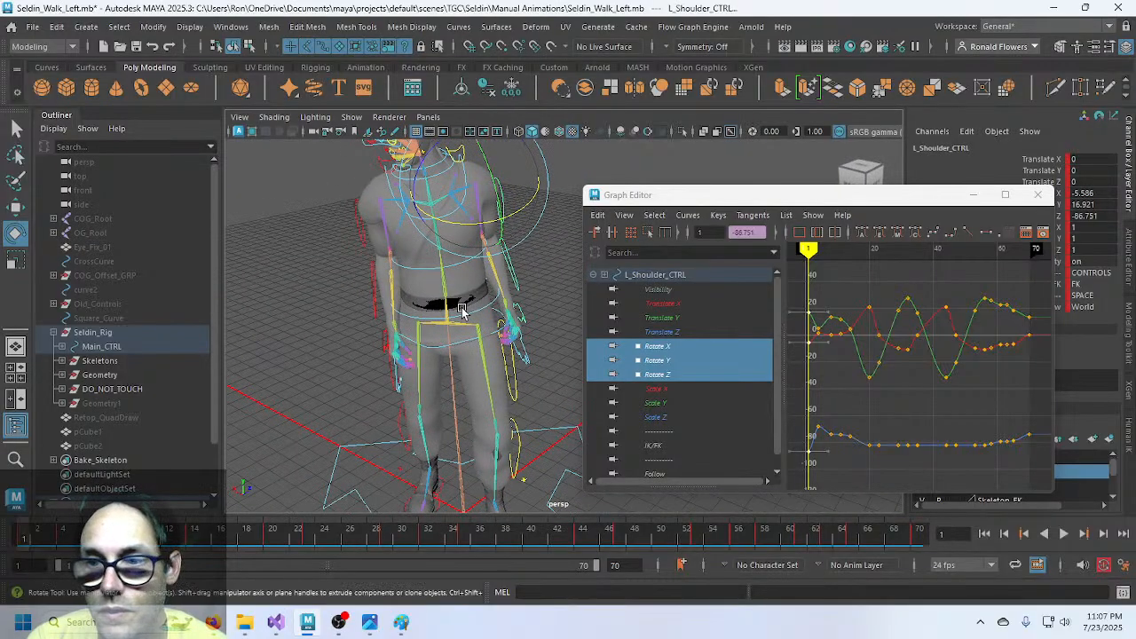
key("ctrl+z")
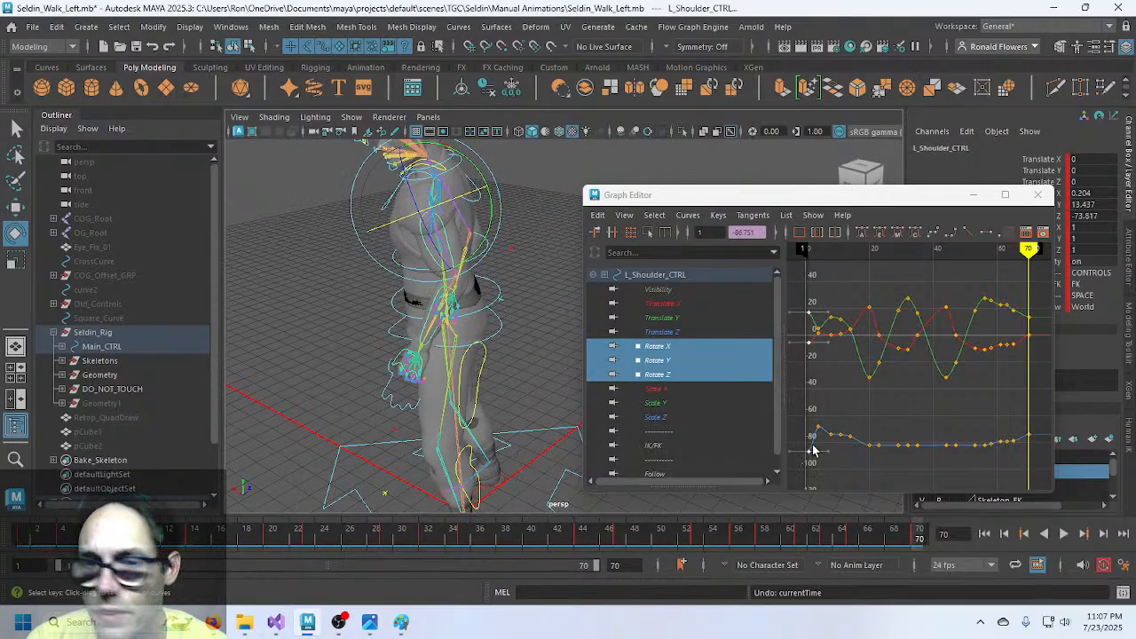
- Paste L_Shoulder_CTRL's frame 1 Rotate X, Y and Z keys onto R_Shoulder_CTRL at frame 1
key("ctrl+c")
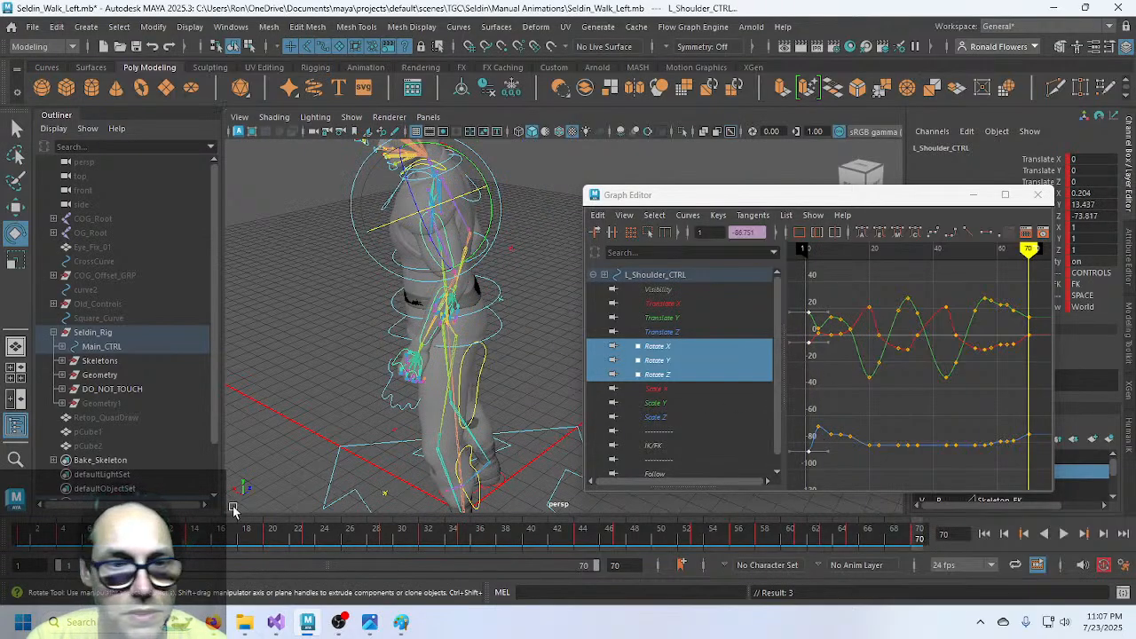
left_click(28, 538)
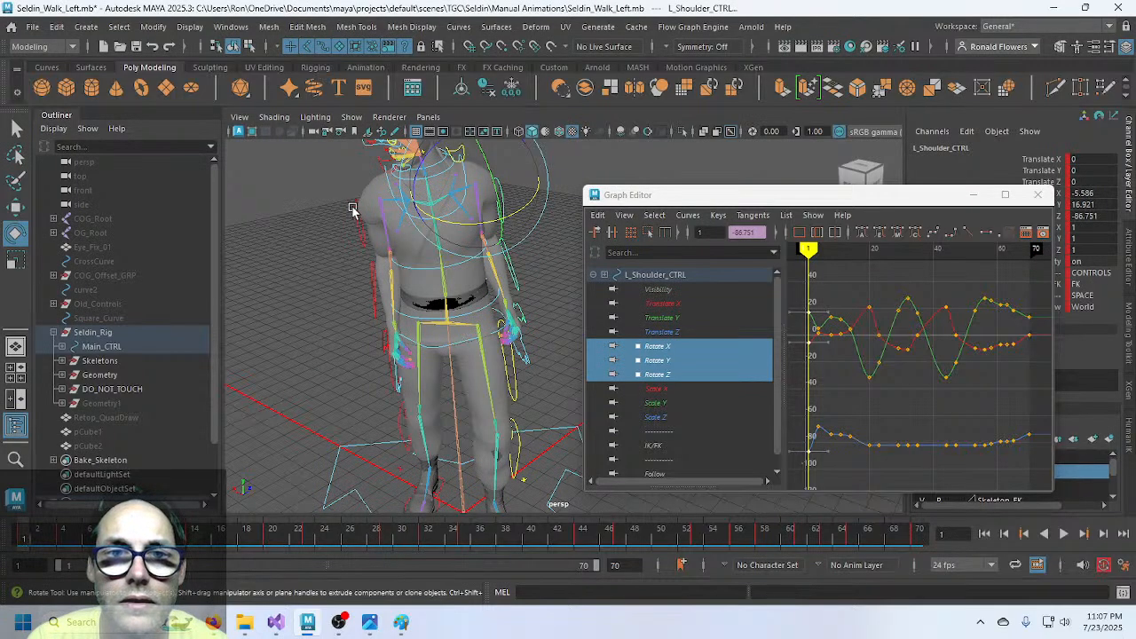
left_click(354, 216)
key("ctrl+v")
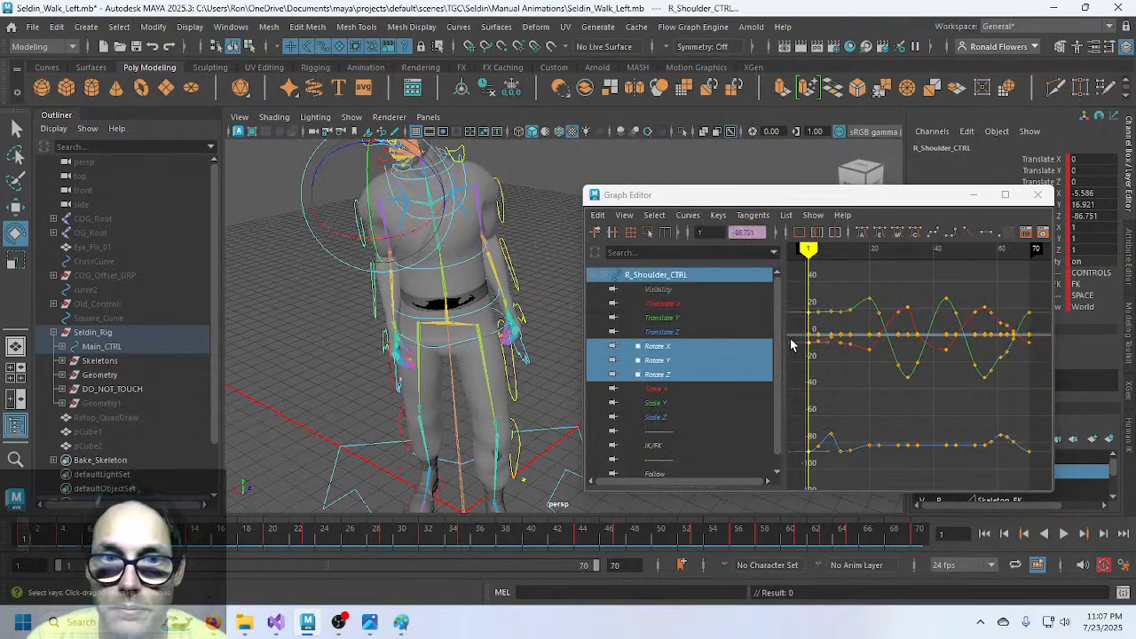
left_click_drag(353, 347, 413, 332, "alt")
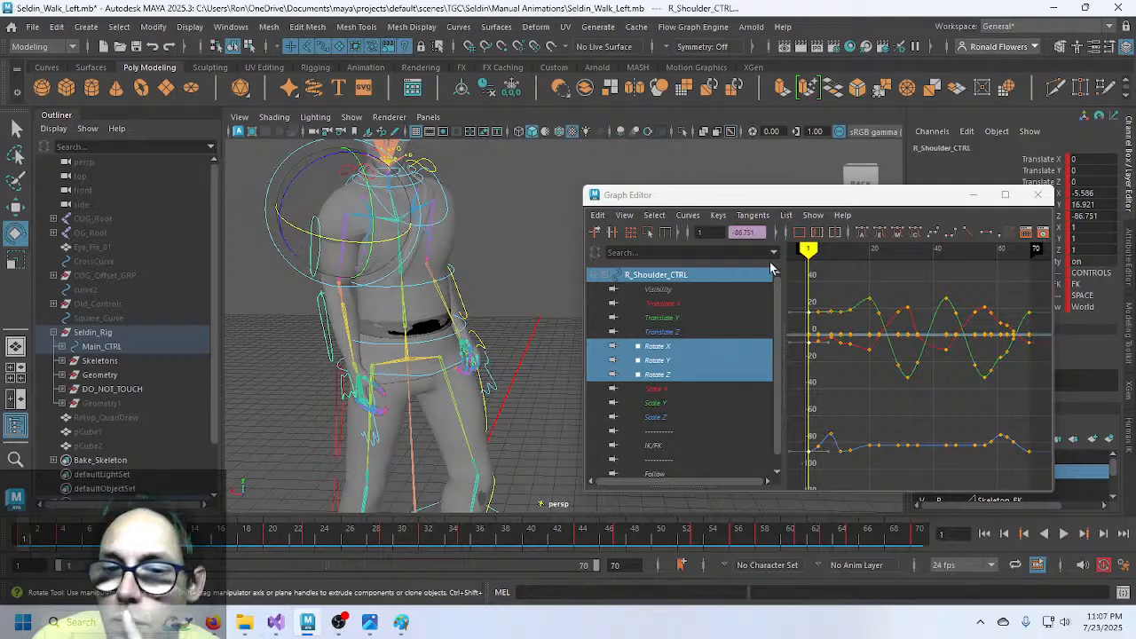
- Go to frame 70, select L_Shoulder_CTRL and copy its Rotate X, Y and Z keys at that frame
left_click(918, 543)
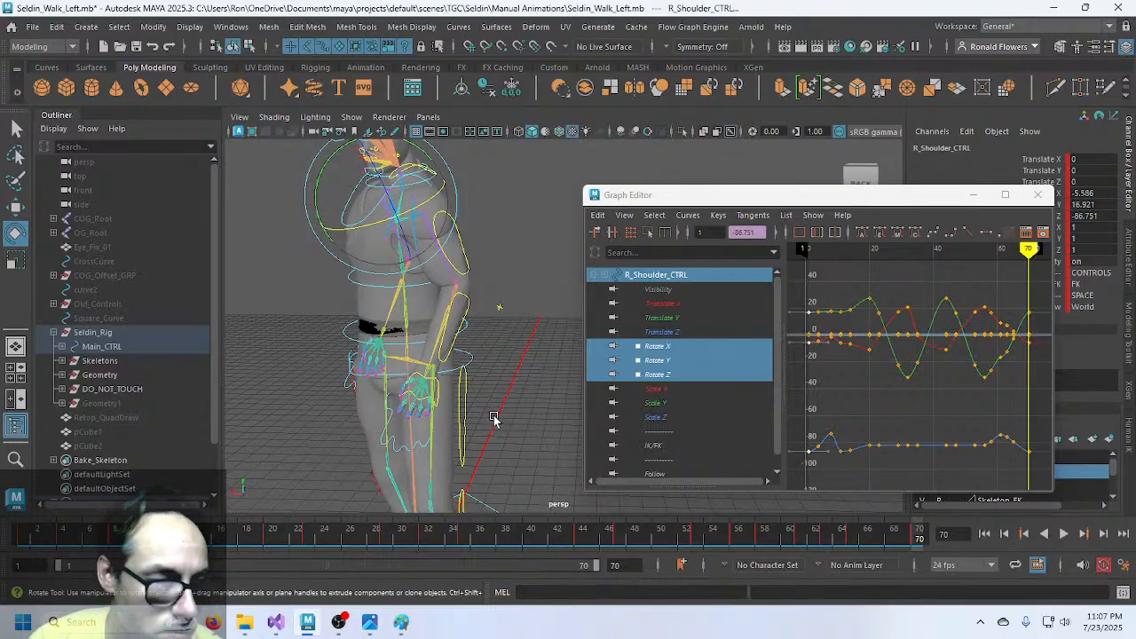
left_click_drag(376, 376, 468, 360, "alt")
scroll(464, 355, "up", 3)
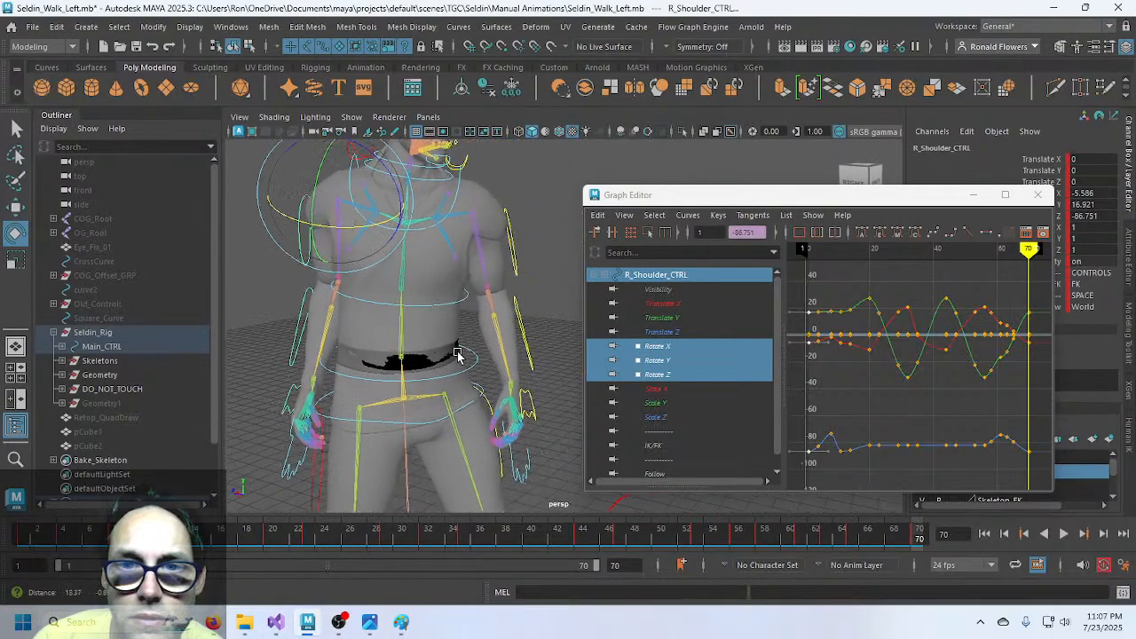
left_click(506, 257)
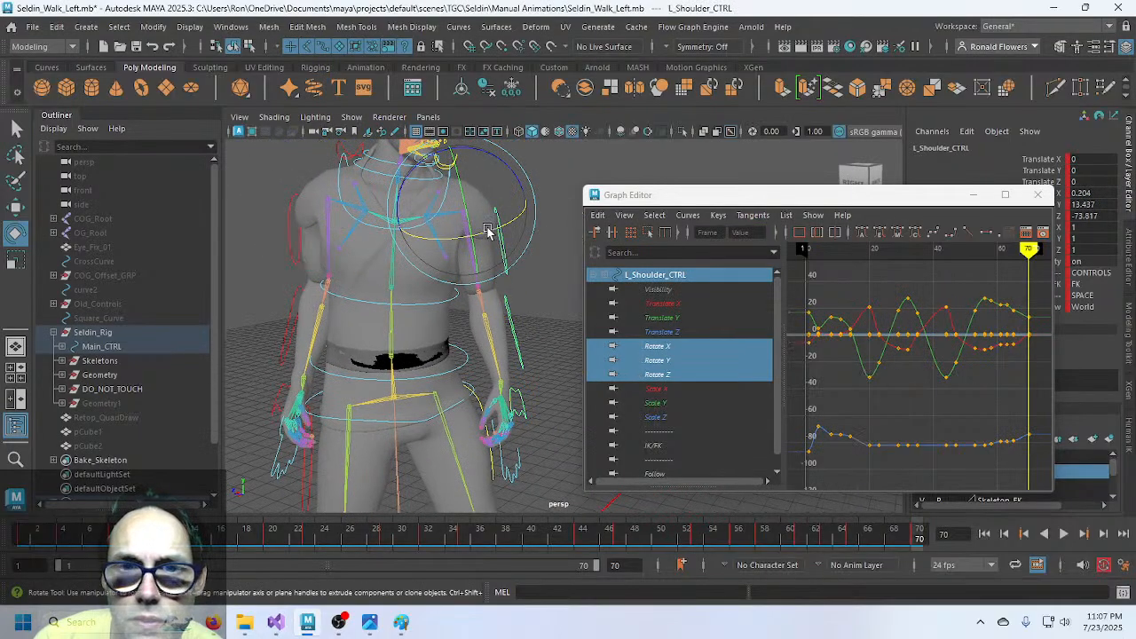
left_click(655, 346)
left_click(661, 374, "shift")
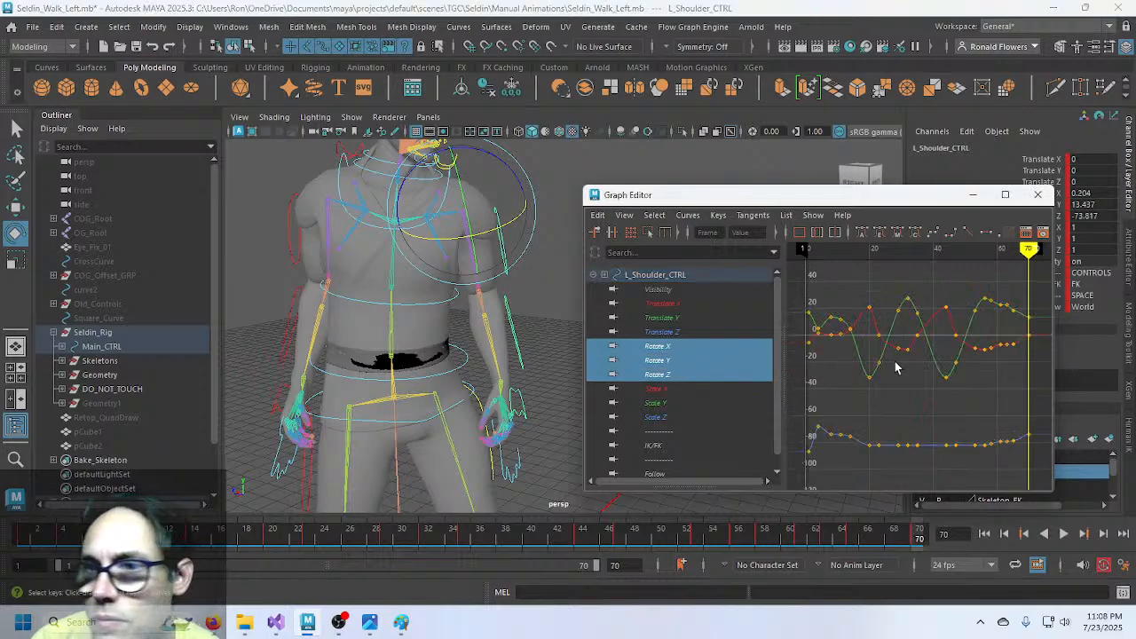
left_click_drag(1041, 296, 1024, 464)
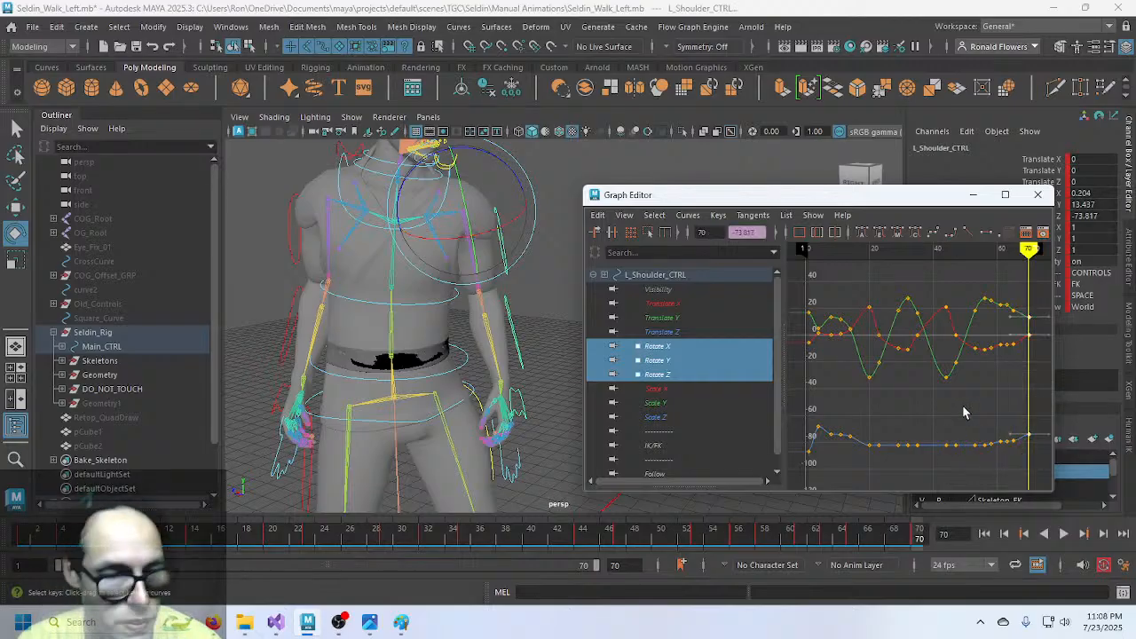
key("ctrl+c")
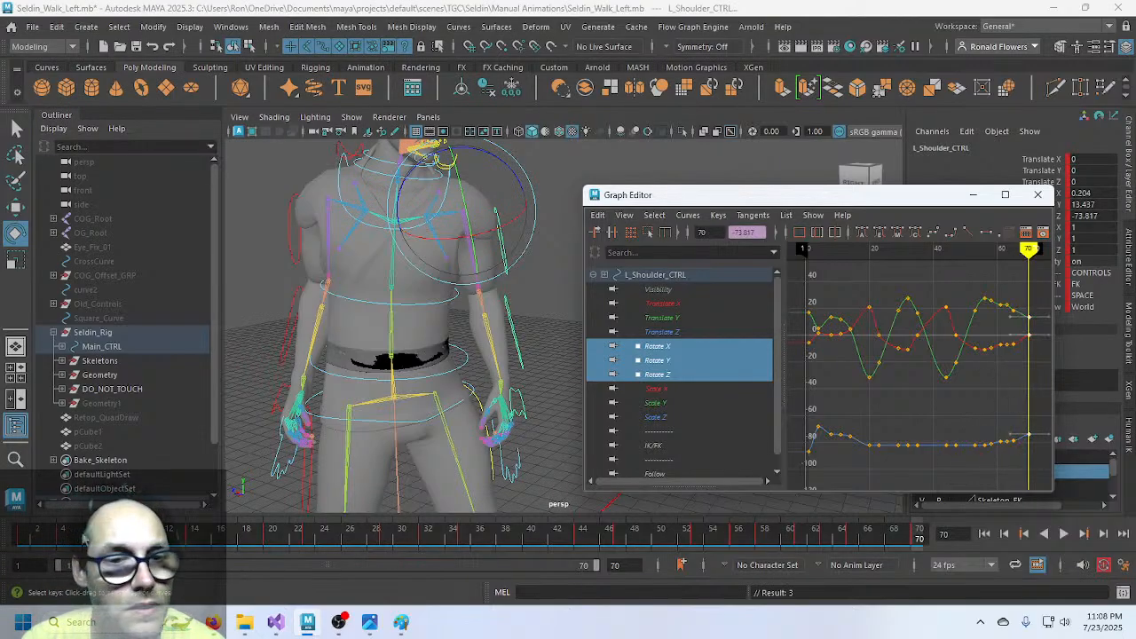
- Paste the copied shoulder rotation keys onto R_Shoulder_CTRL at frame 1
left_click(23, 537)
left_click_drag(511, 287, 306, 306, "alt")
left_click(271, 239)
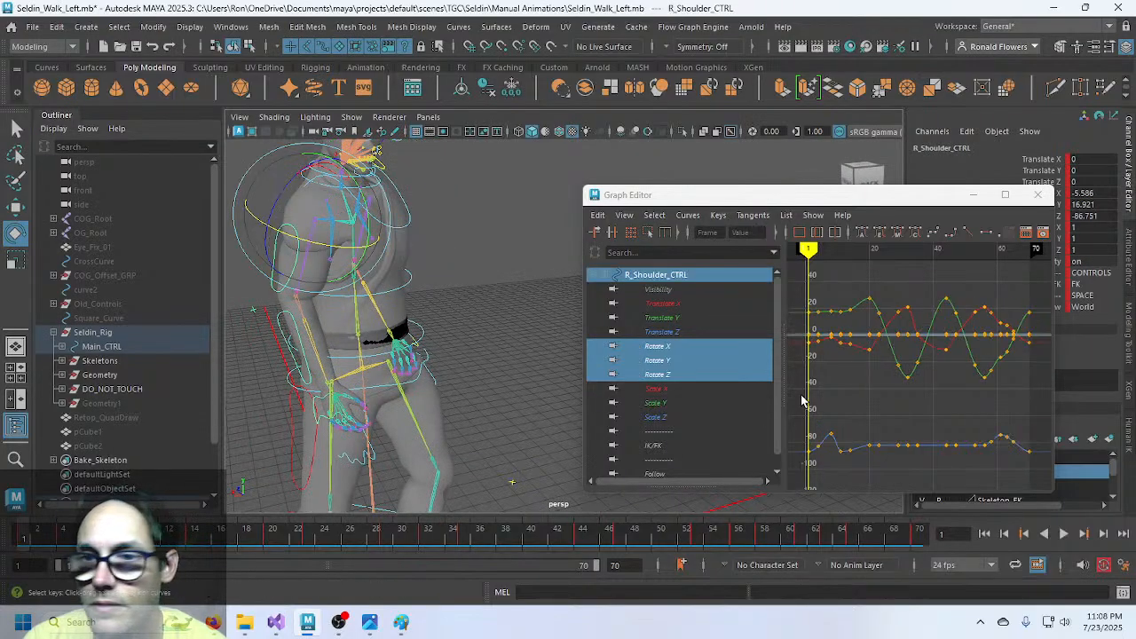
key("ctrl+v")
- Copy L_Elbow_CTRL's Rotate X, Y and Z keys at frame 70 onto R_Elbow_CTRL at frame 1
left_click_drag(470, 323, 417, 328, "alt")
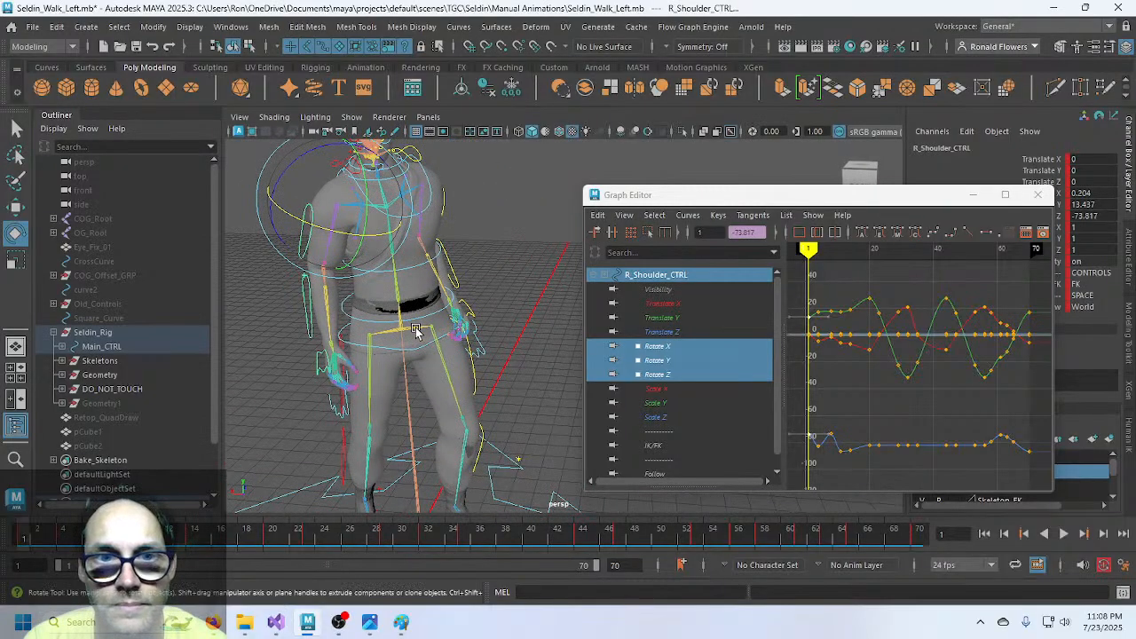
left_click(455, 274)
left_click(917, 531)
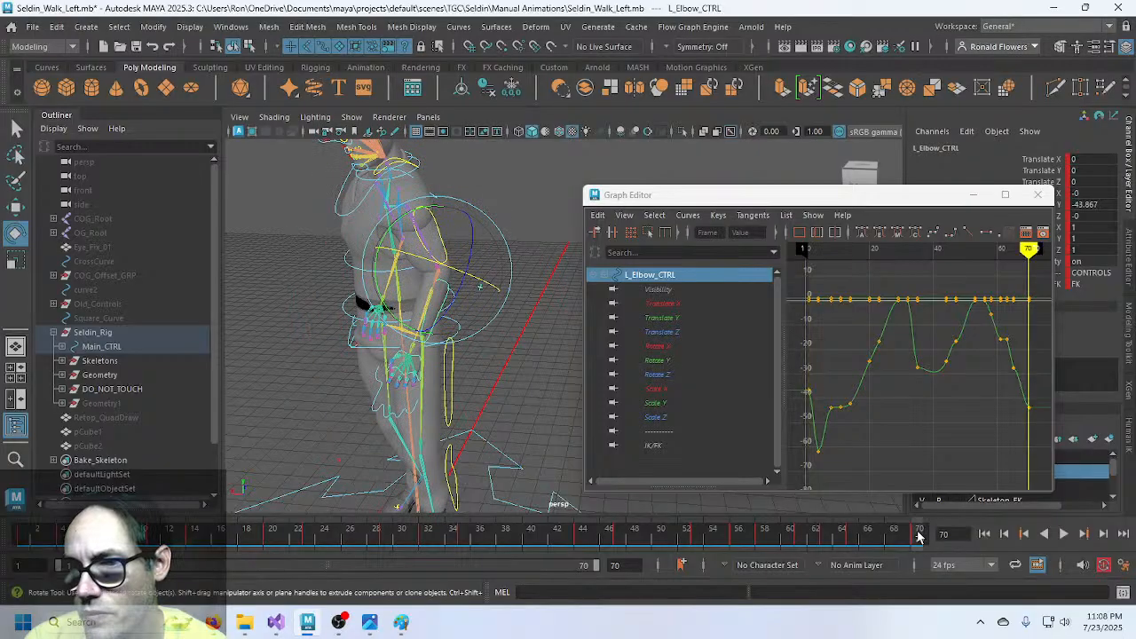
left_click_drag(656, 346, 656, 375)
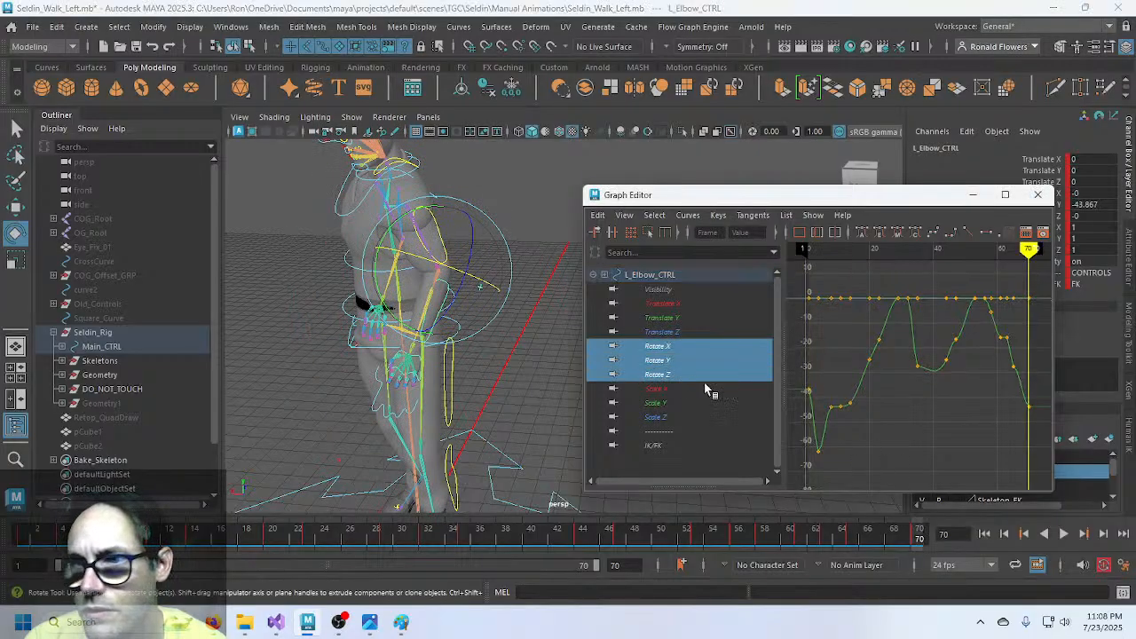
left_click_drag(1018, 286, 1033, 423)
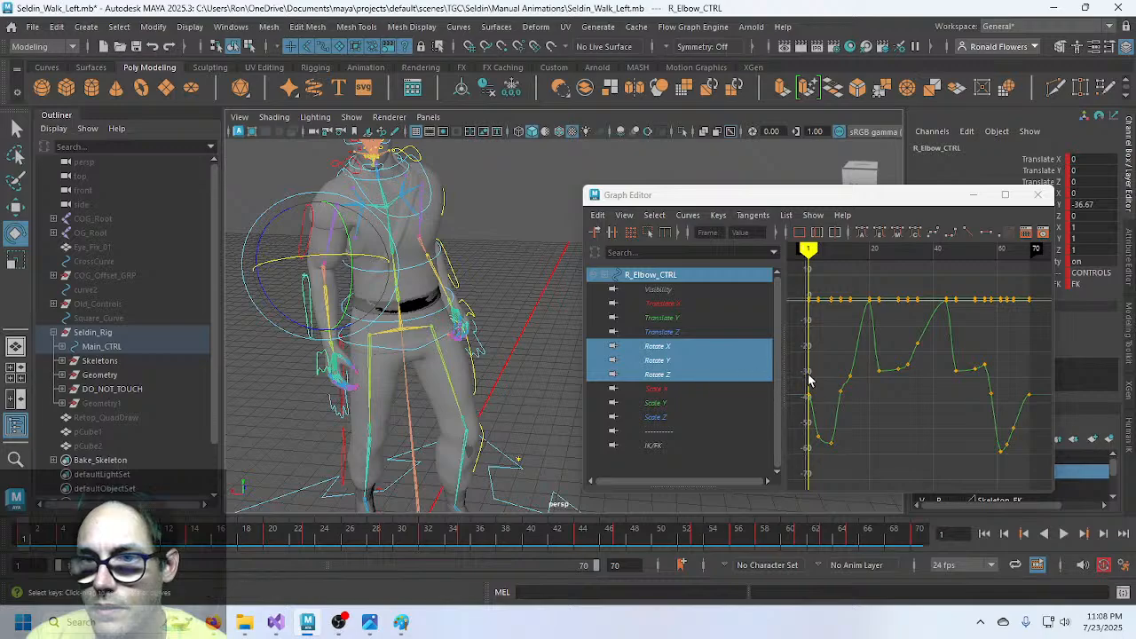
key("ctrl+v")
- Examine the animation curves of R_Wrist_CTRL and L_Wrist_CTRL at frame 1
mouse_move(390, 373)
left_mouse_down("alt")
mouse_move(453, 369)
mouse_move(388, 364)
left_mouse_up("alt")
left_click(318, 368)
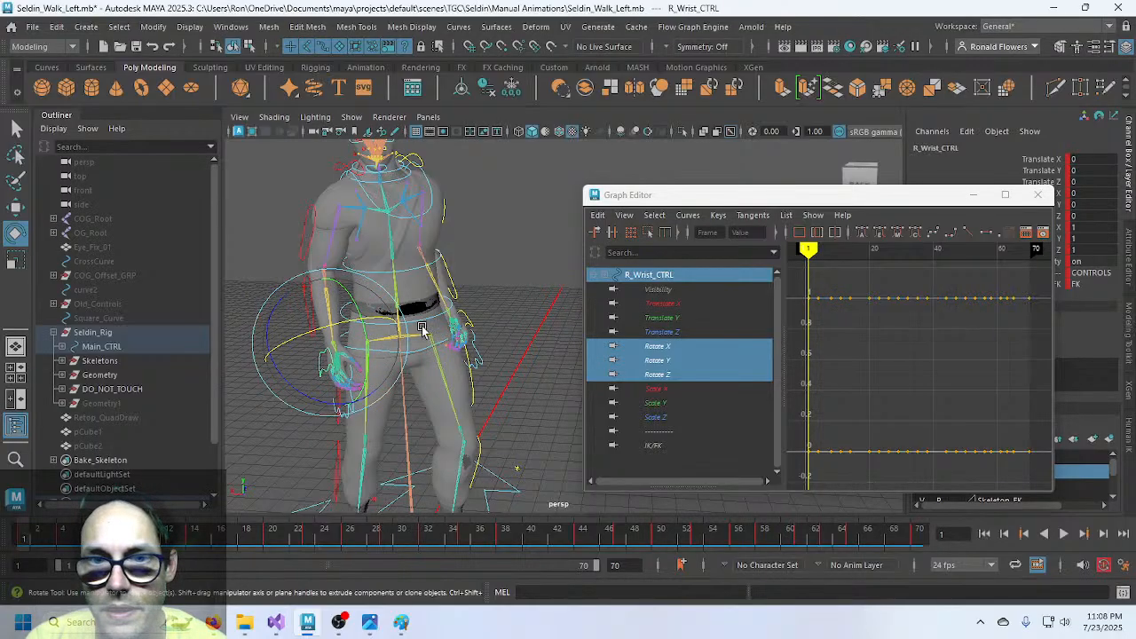
left_click(467, 321)
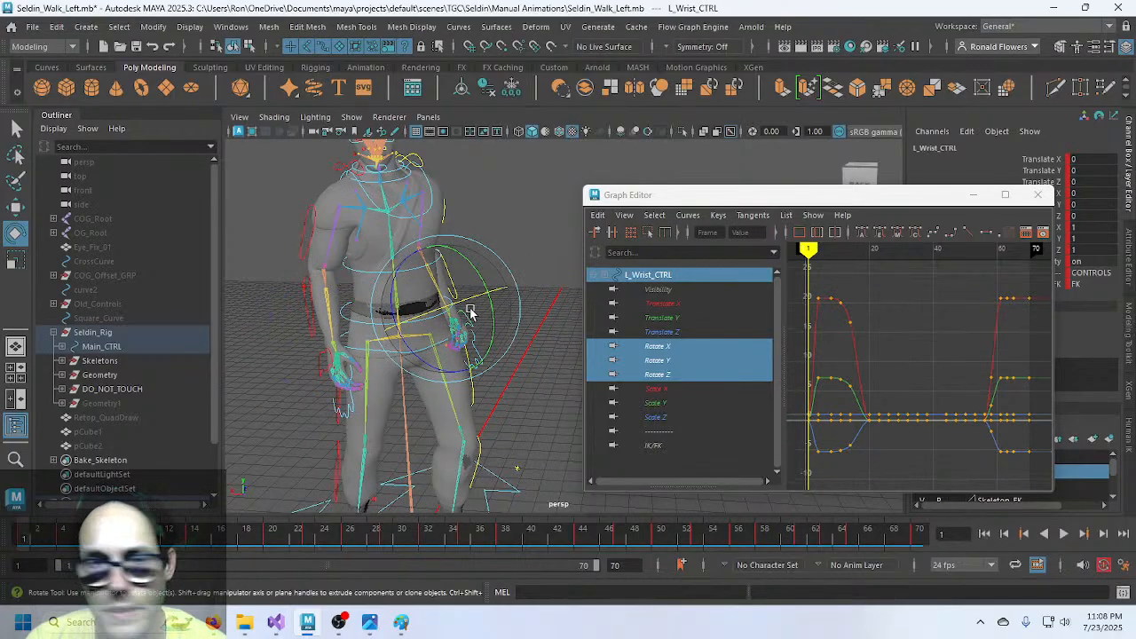
- Show the hidden Geometry1 group under Seldin_Rig as a mirrored pose reference
left_click(101, 402)
key("shift+h")
scroll(428, 395, "up", 5)
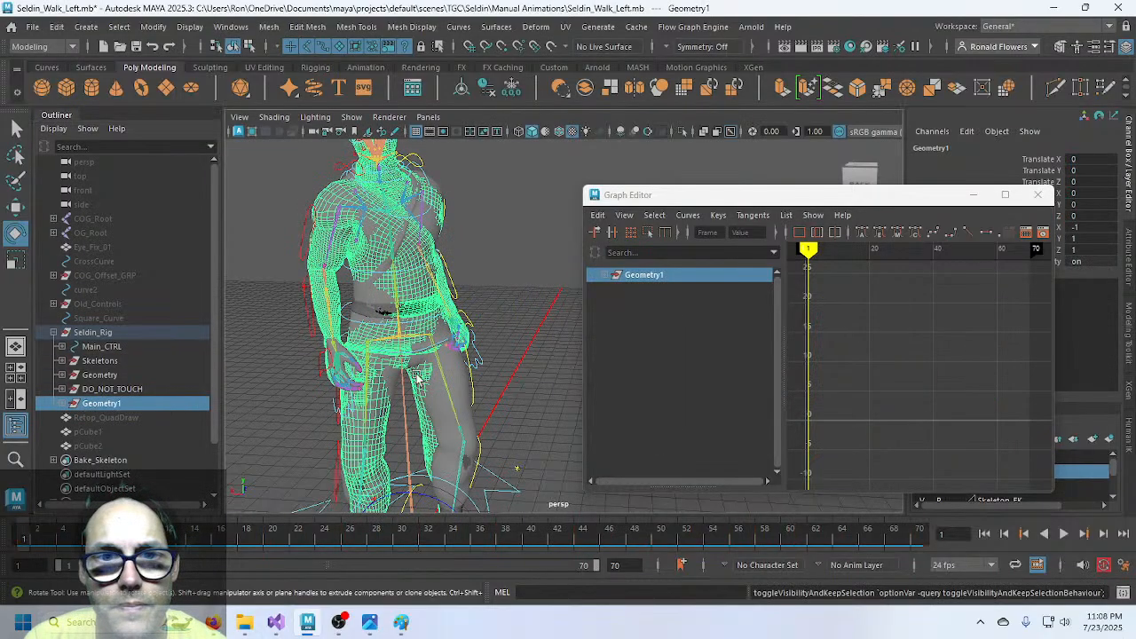
- Select L_Hand_CTRL and examine the left hand's pose against the Geometry1 reference at frame 1
left_click_drag(429, 392, 446, 273, "alt")
left_click_drag(333, 260, 276, 325, "alt")
left_click_drag(450, 304, 479, 417, "alt")
left_click_drag(476, 357, 496, 367, "alt")
left_click(487, 441)
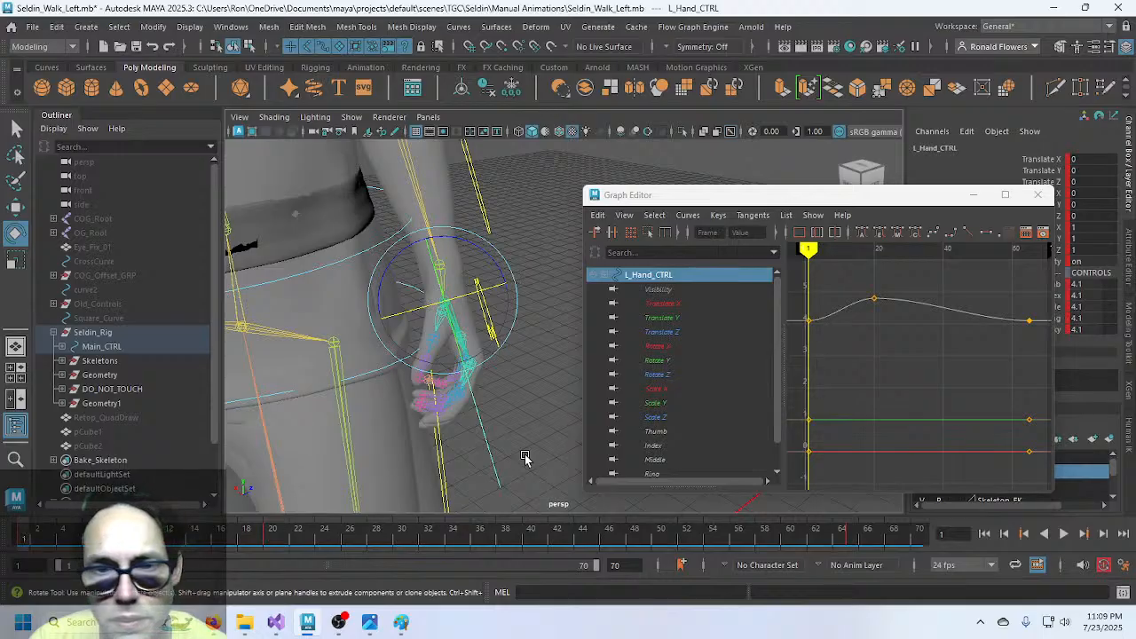
left_click_drag(534, 437, 515, 414, "alt")
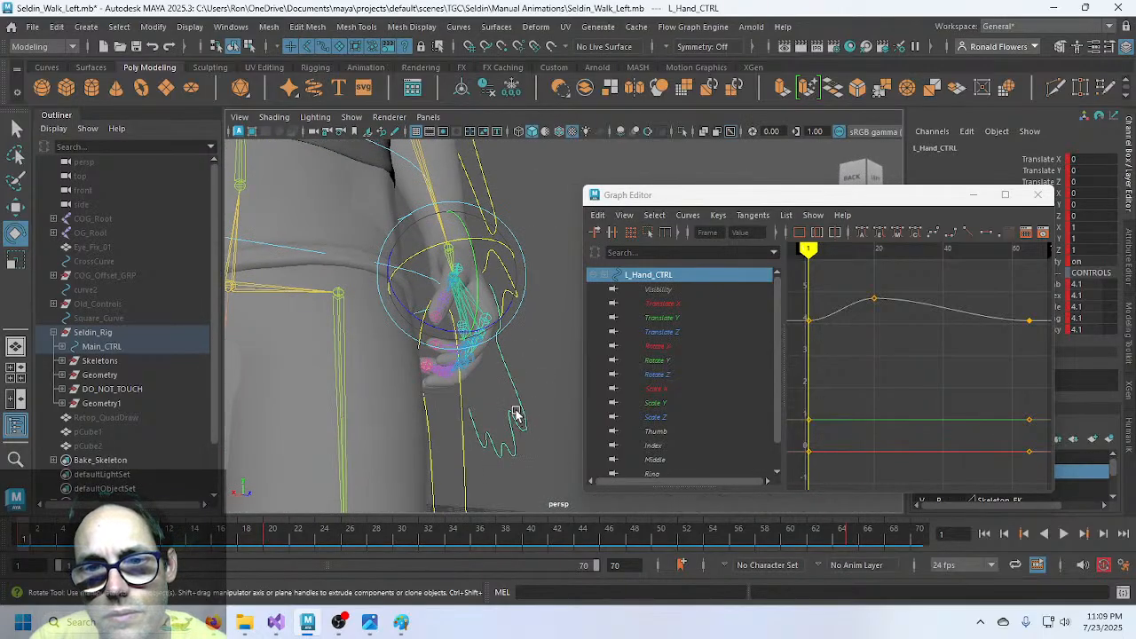
- Go to frame 70 and compare both hands' poses with the reference geometry
left_click(919, 541)
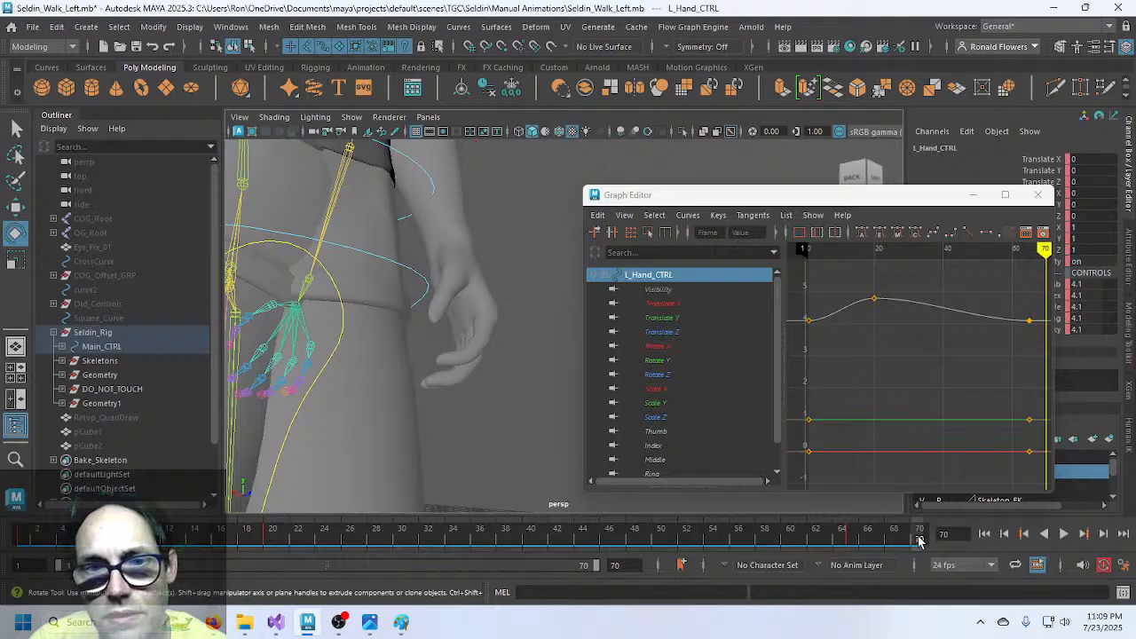
scroll(512, 403, "down", 5)
mouse_move(493, 398)
left_mouse_down("alt")
mouse_move(517, 412)
mouse_move(475, 404)
mouse_move(486, 401)
left_mouse_up("alt")
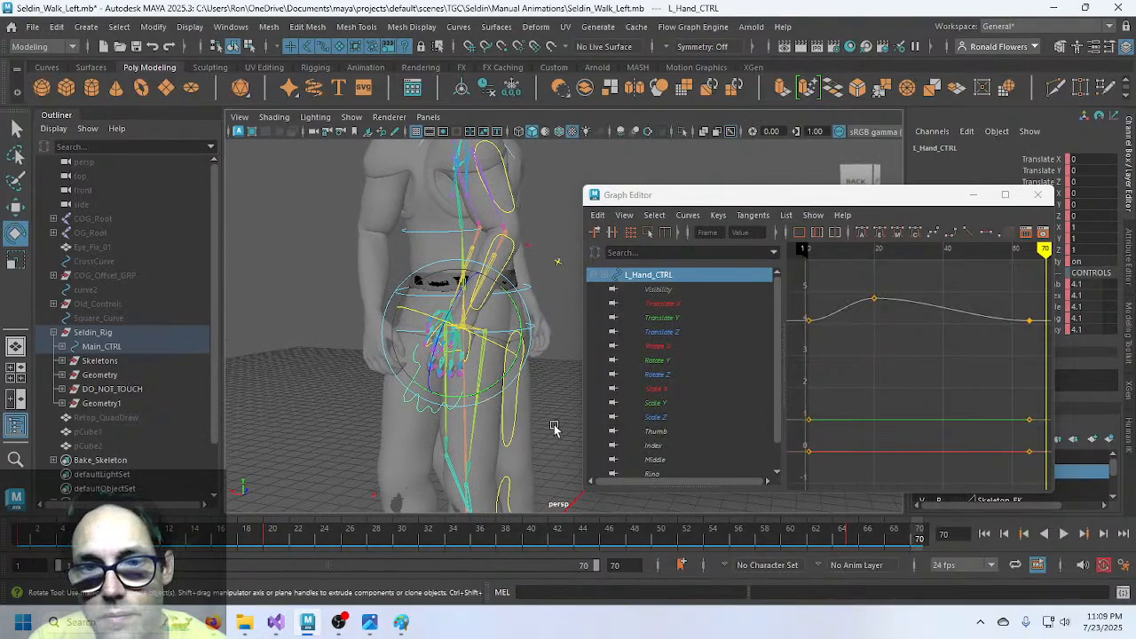
scroll(560, 430, "up", 3)
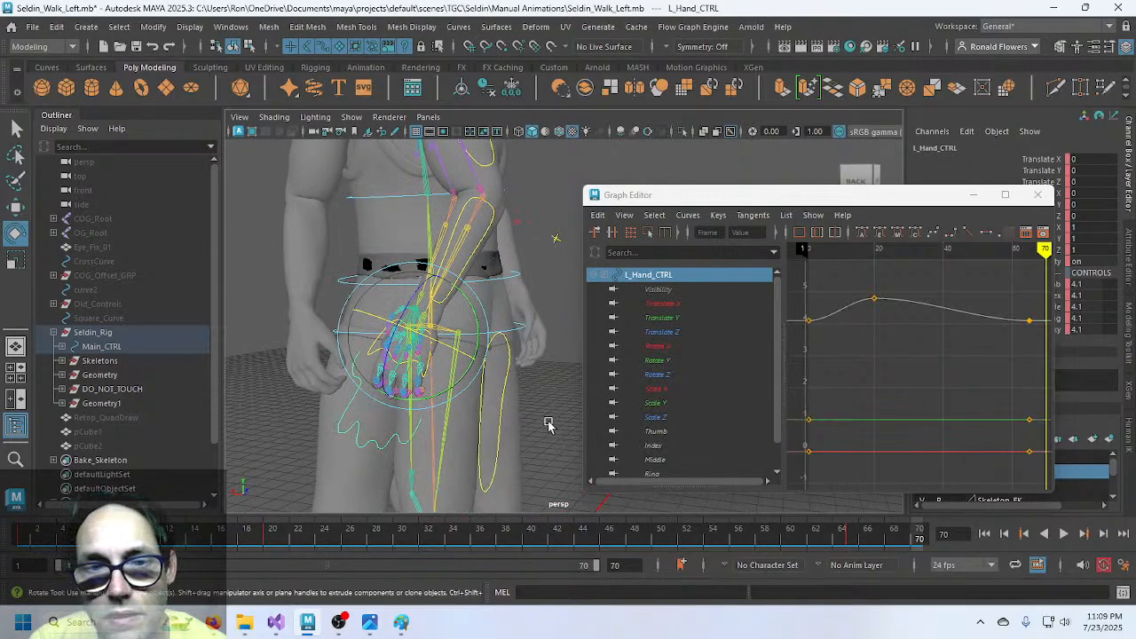
left_click(548, 426)
left_click_drag(539, 418, 552, 446, "alt")
left_click(553, 448)
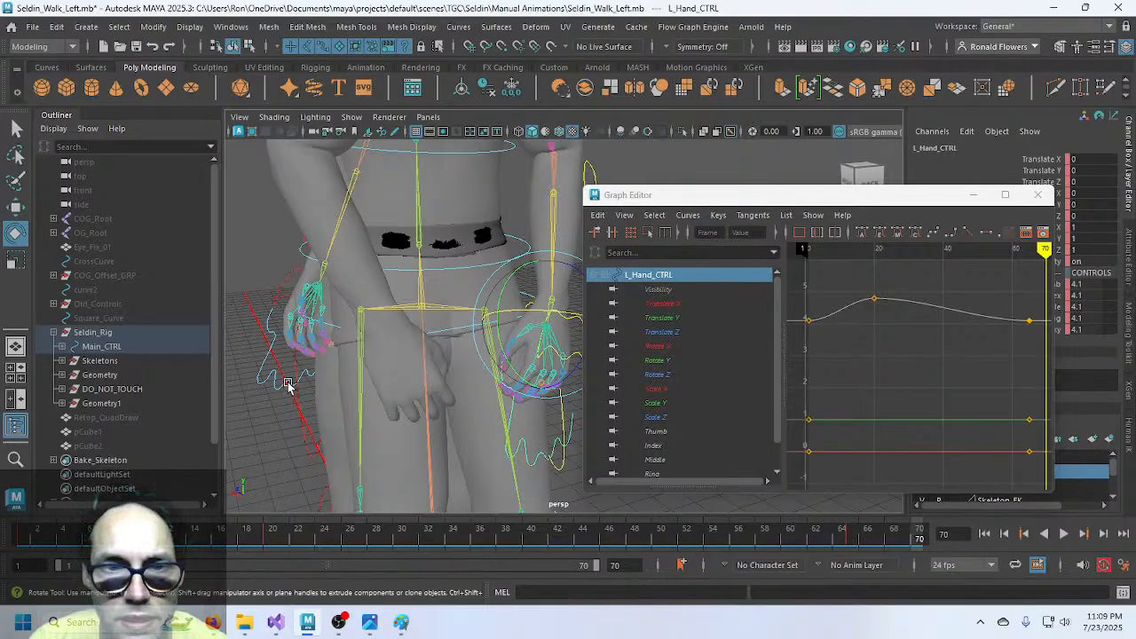
- Compare the right hand with the reference geometry at frame 1, and check R_Wrist_CTRL's curves and pose at frame 70
key("alt+shift+v")
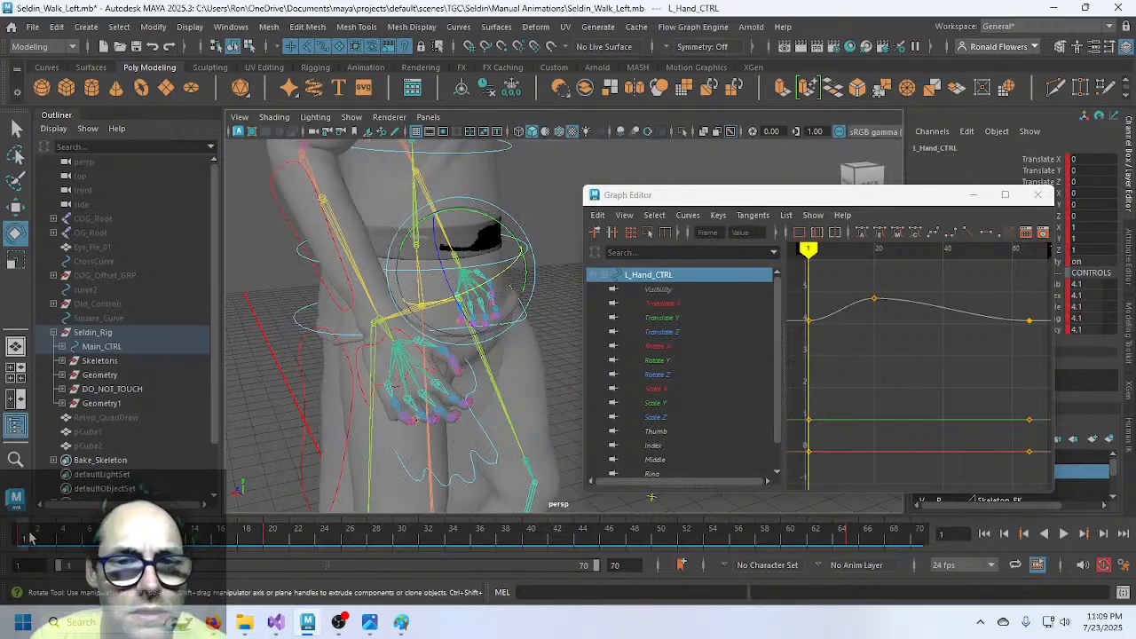
left_click_drag(377, 442, 331, 435, "alt")
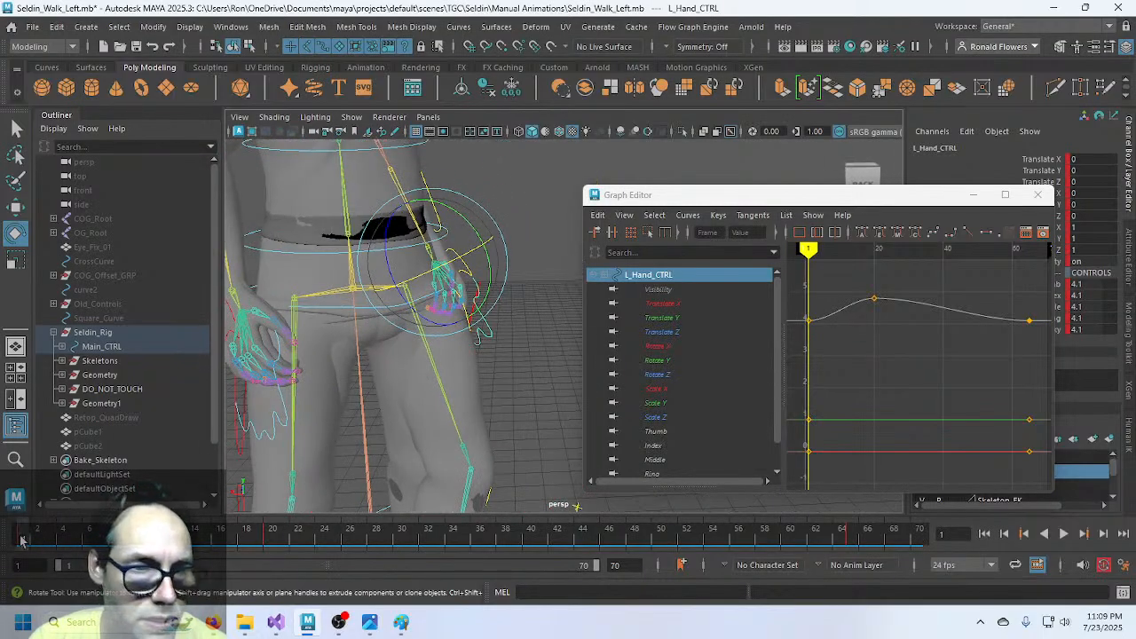
mouse_move(293, 405)
left_mouse_down("alt")
mouse_move(390, 404)
mouse_move(305, 406)
mouse_move(338, 413)
mouse_move(347, 401)
mouse_move(316, 401)
left_mouse_up("alt")
scroll(337, 413, "up", 2)
scroll(316, 400, "up", 3)
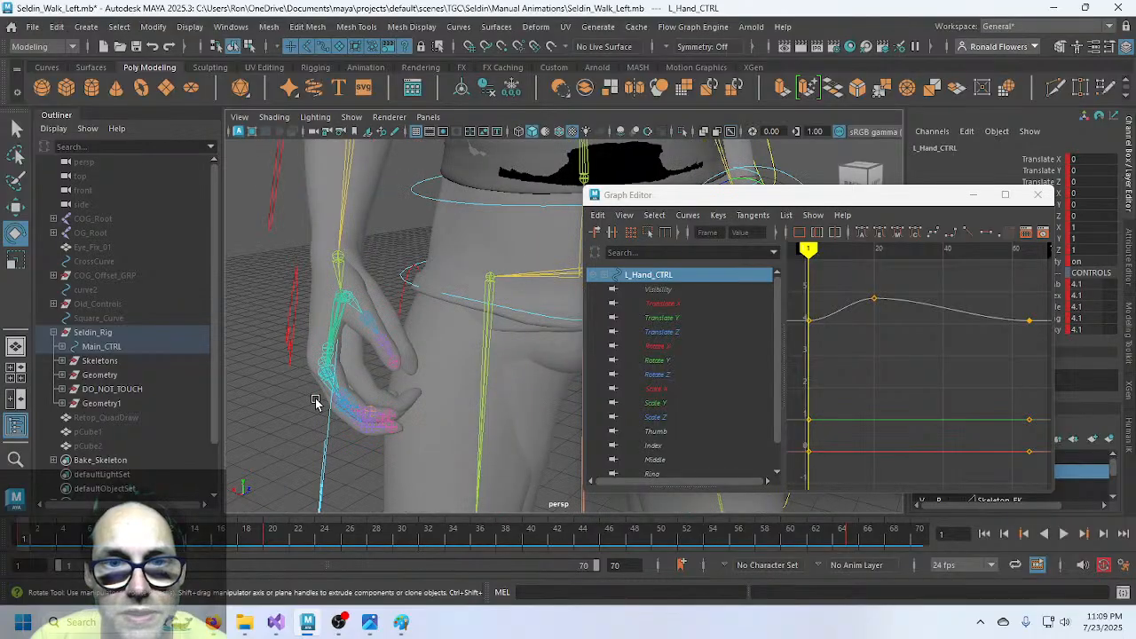
left_click(286, 344)
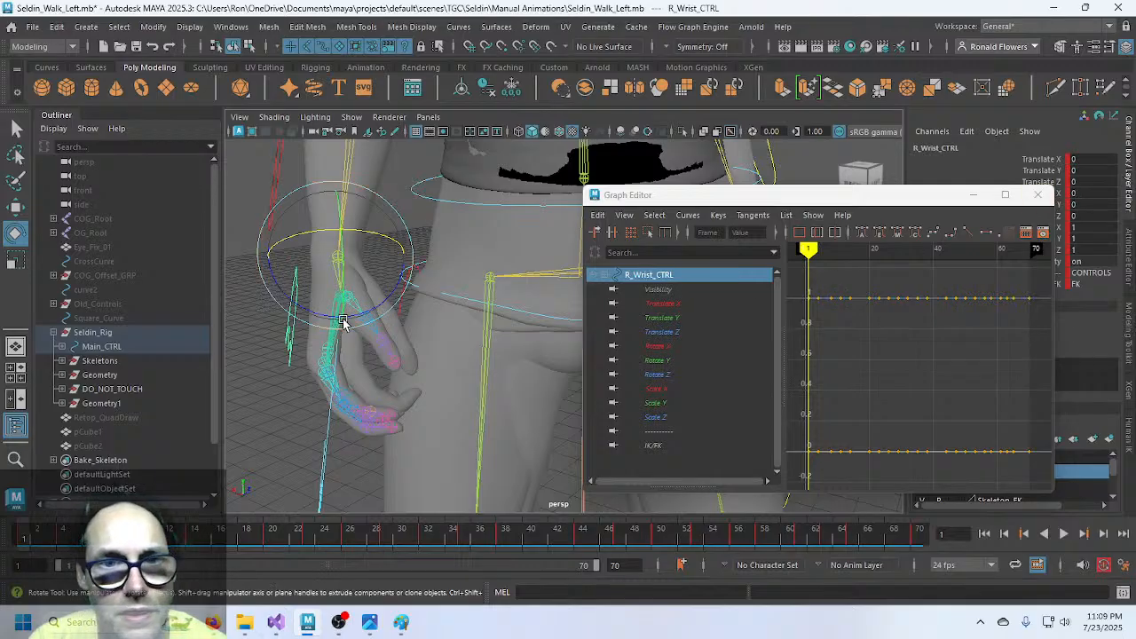
left_click(921, 536)
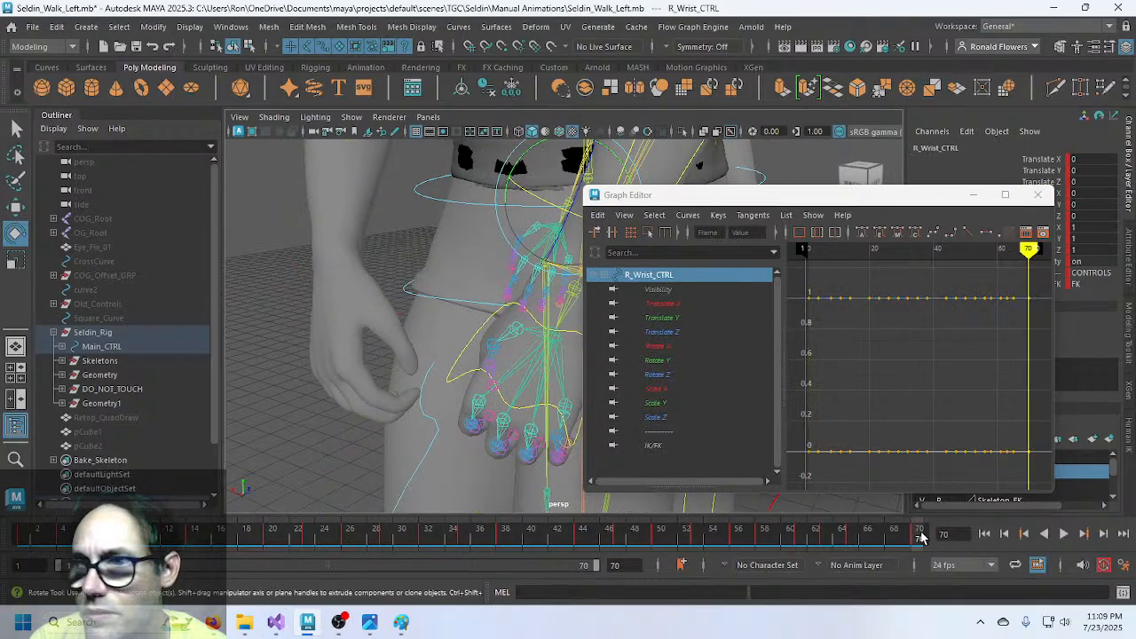
left_click_drag(474, 407, 507, 396, "alt")
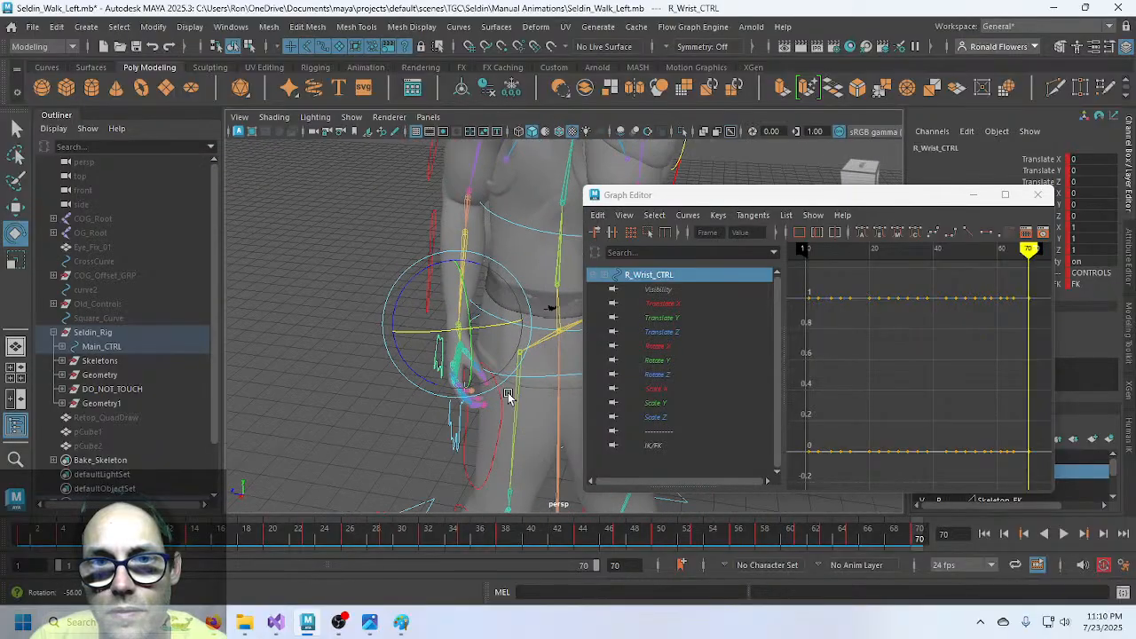
- Select R_Elbow_CTRL and compare its curves and arm pose at frames 1 and 70
left_click(432, 237)
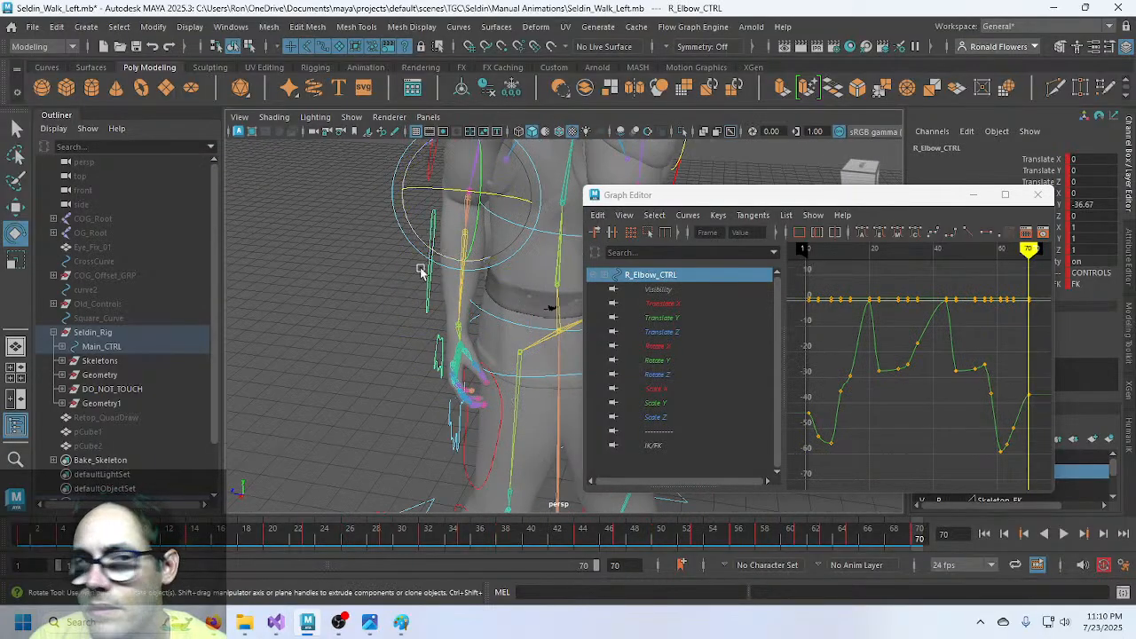
left_click(20, 539)
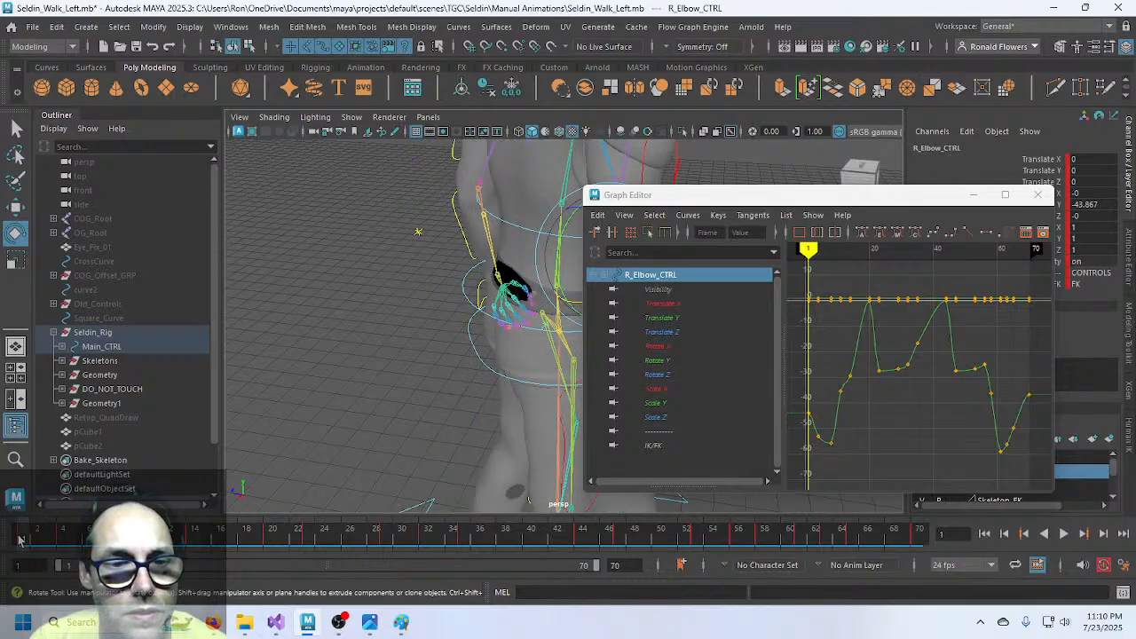
left_click_drag(397, 388, 243, 380, "alt")
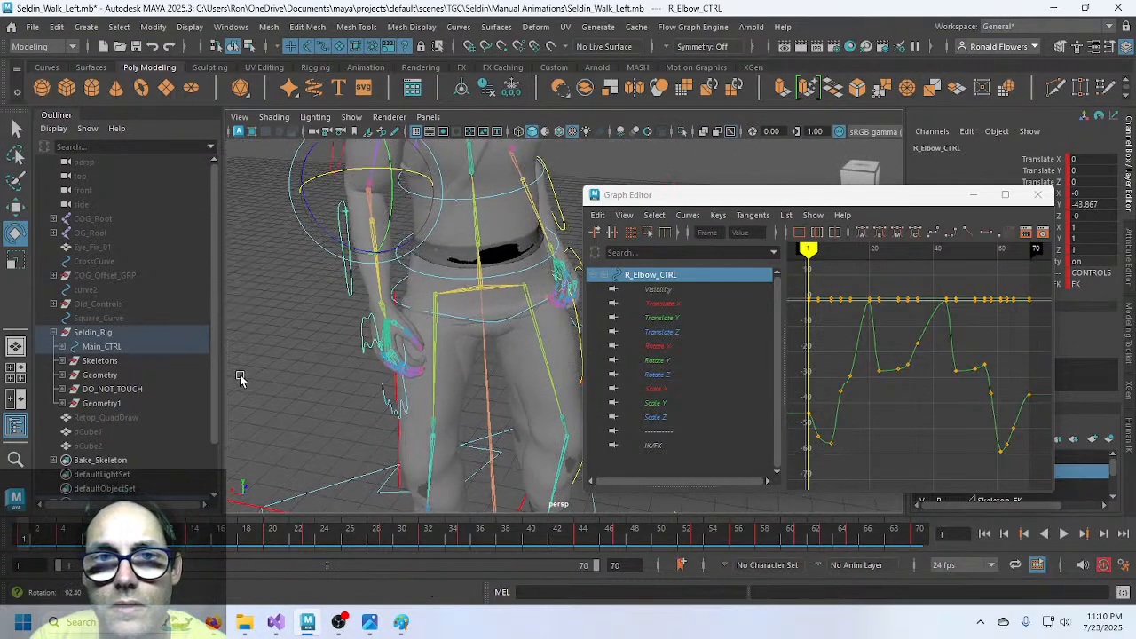
left_click_drag(350, 337, 319, 373, "alt")
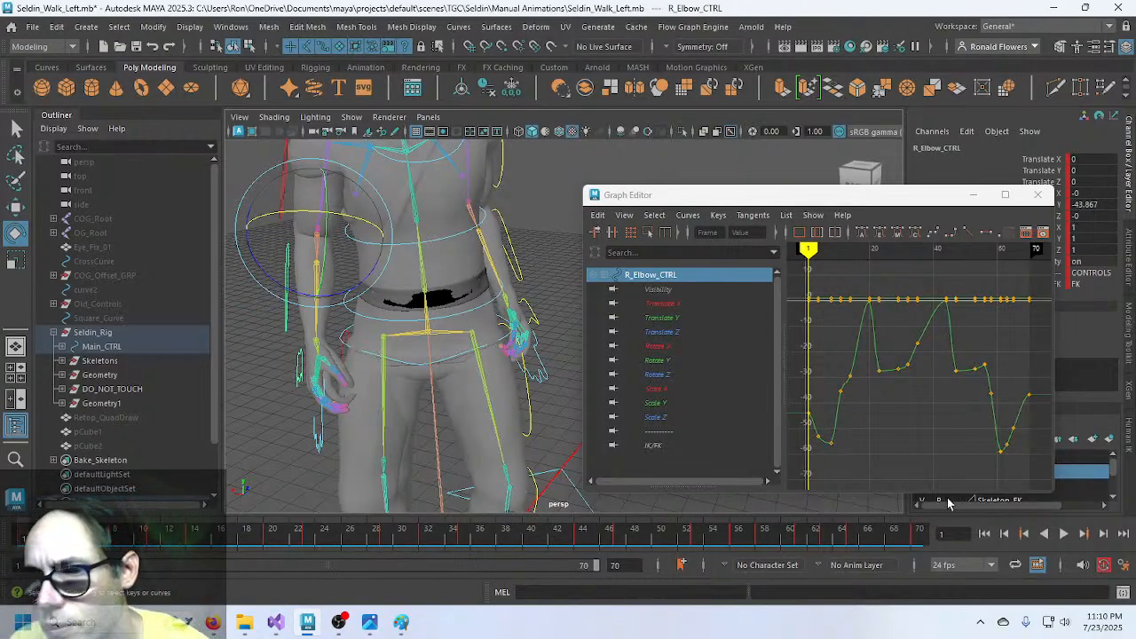
left_click(921, 535)
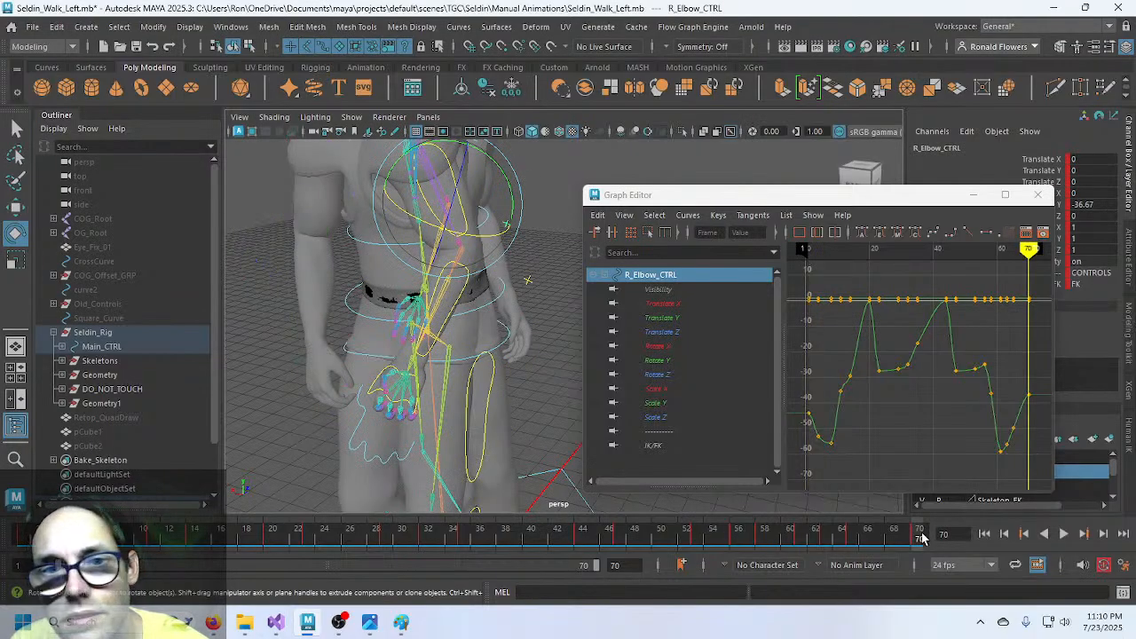
- Check L_Elbow_CTRL's curves and arm pose at frame 70, and compare the arms with the Geometry1 reference at frame 1
left_click(459, 302)
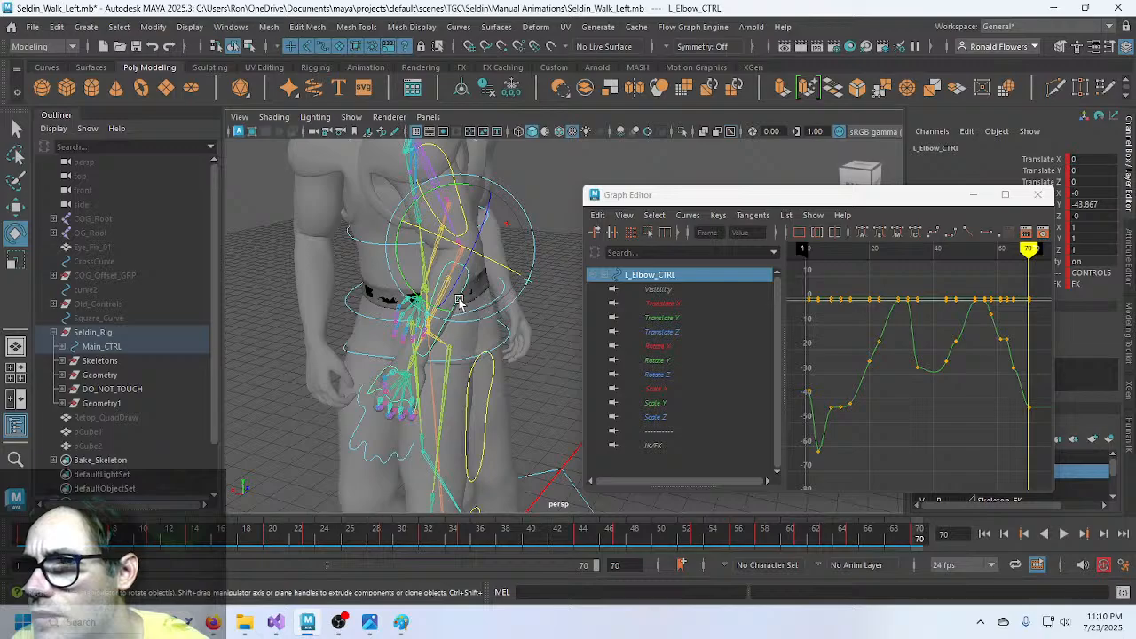
left_click_drag(459, 302, 568, 342, "alt")
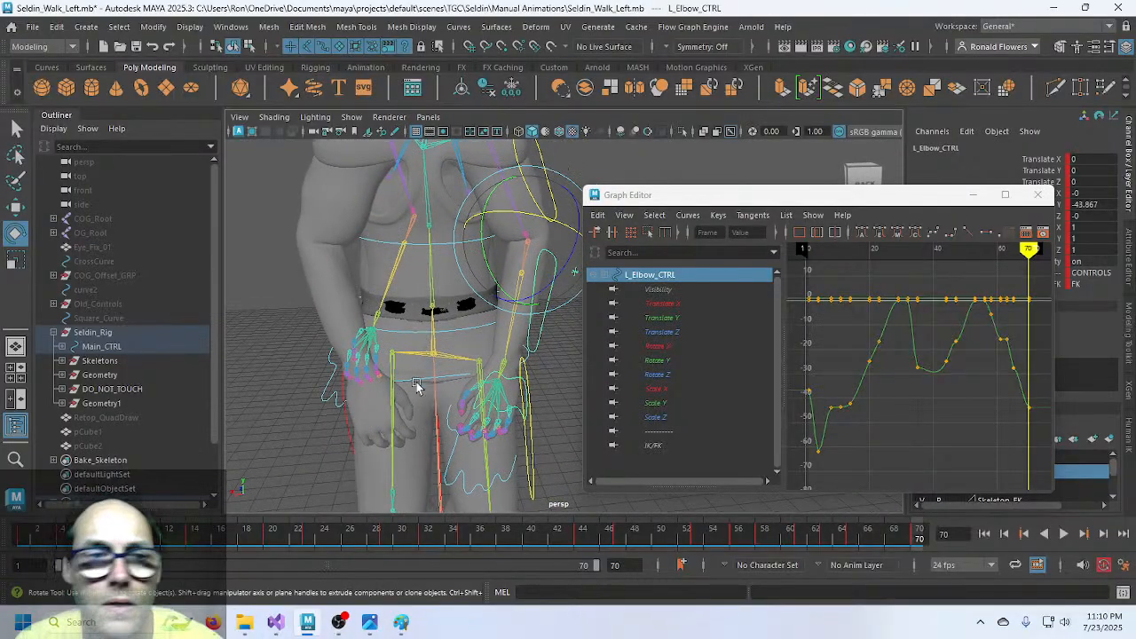
left_click(104, 403)
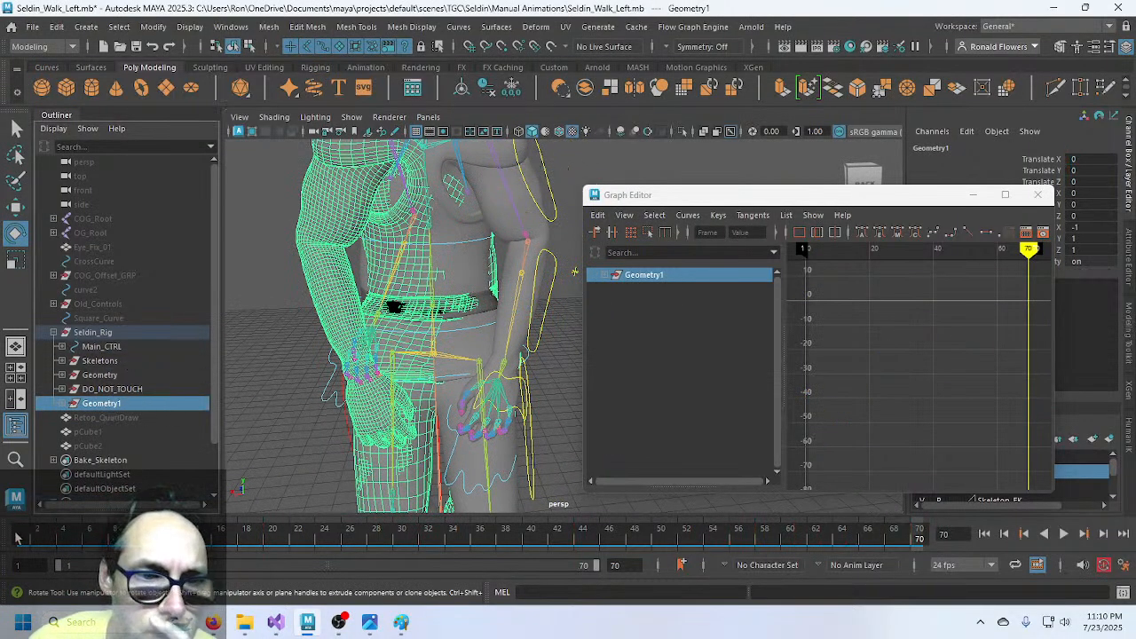
left_click(23, 535)
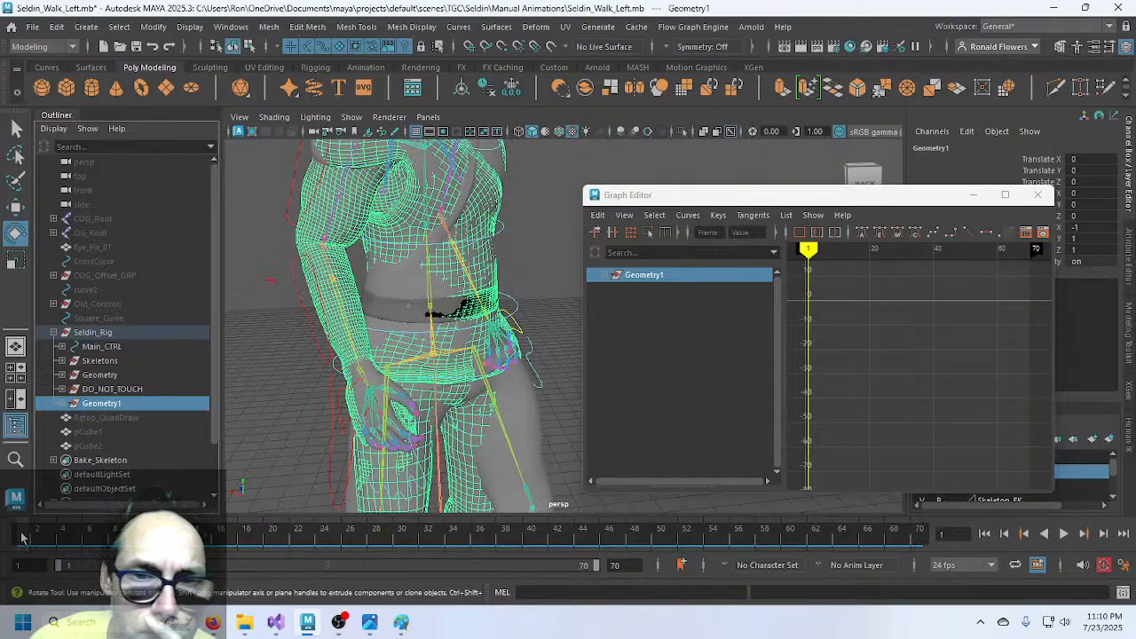
left_click_drag(444, 362, 448, 304, "alt")
middle_click_drag(448, 304, 391, 386, "alt")
left_click(515, 334)
scroll(496, 373, "up", 3)
left_click_drag(496, 373, 343, 385, "alt")
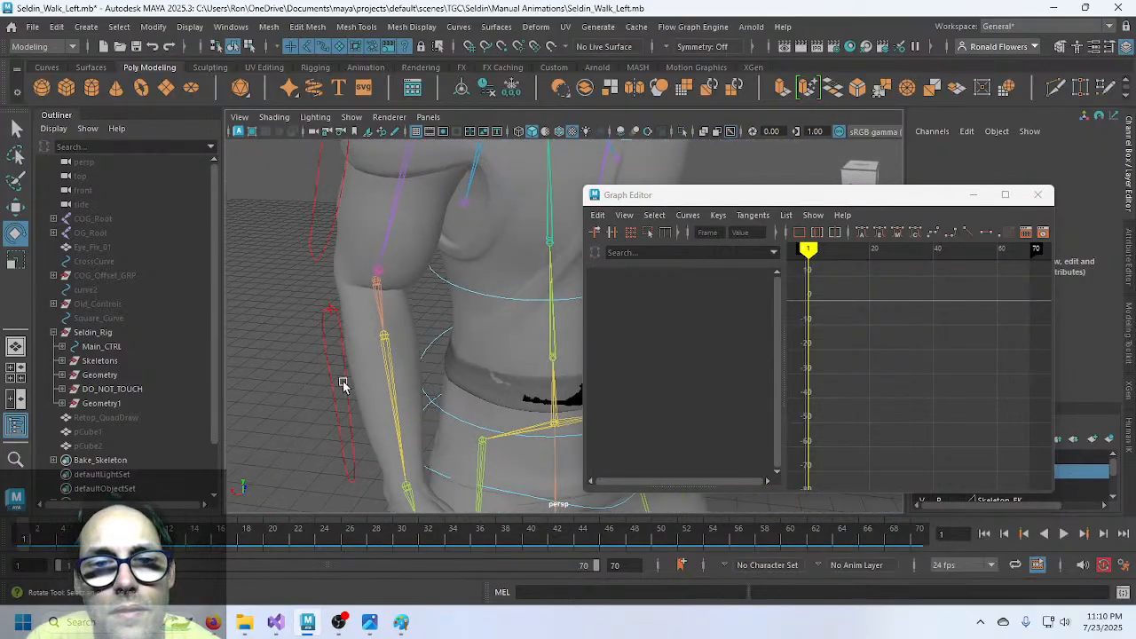
- Compare R_Shoulder_CTRL's curves and pose at frames 1 and 70 with those of L_Shoulder_CTRL at frame 70
left_click(320, 259)
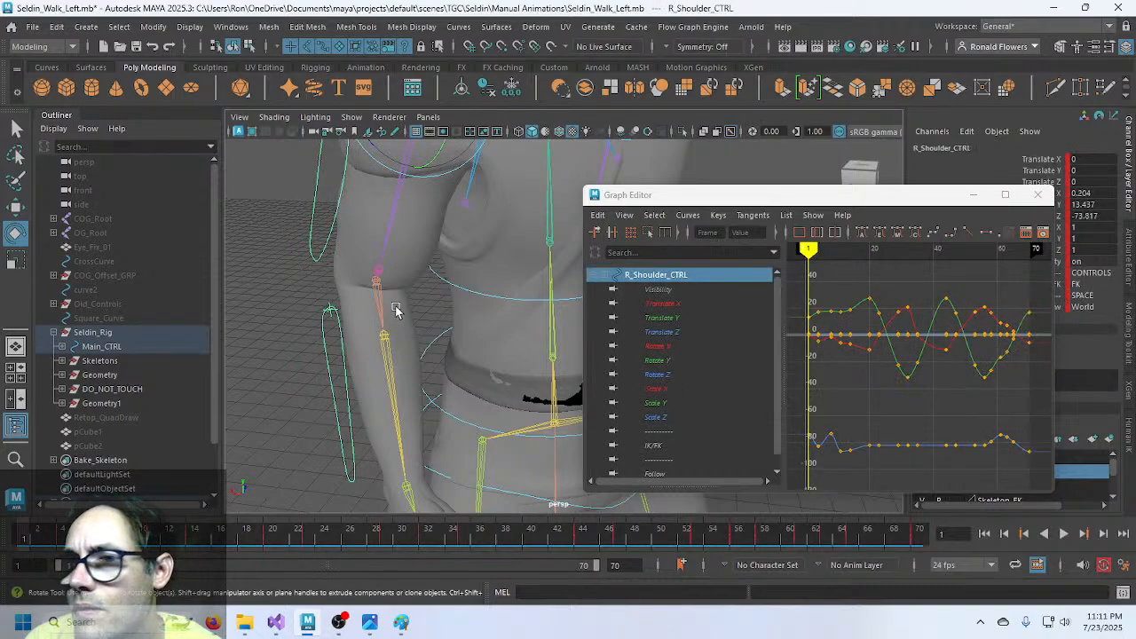
middle_click_drag(394, 313, 333, 349, "alt")
right_click_drag(348, 393, 330, 235, "alt")
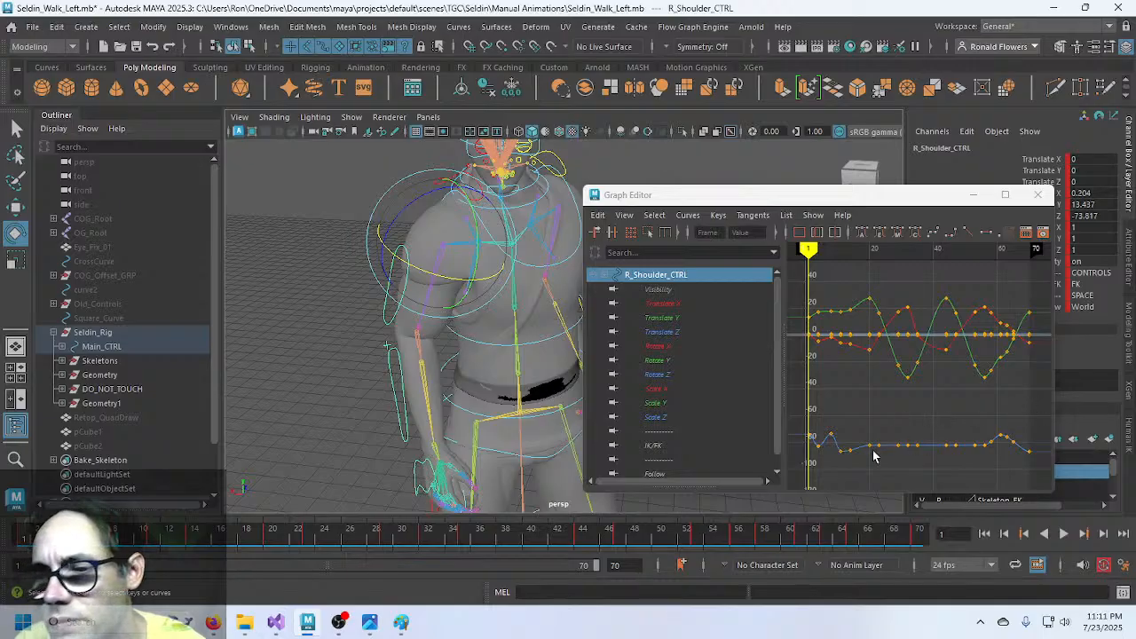
left_click(919, 536)
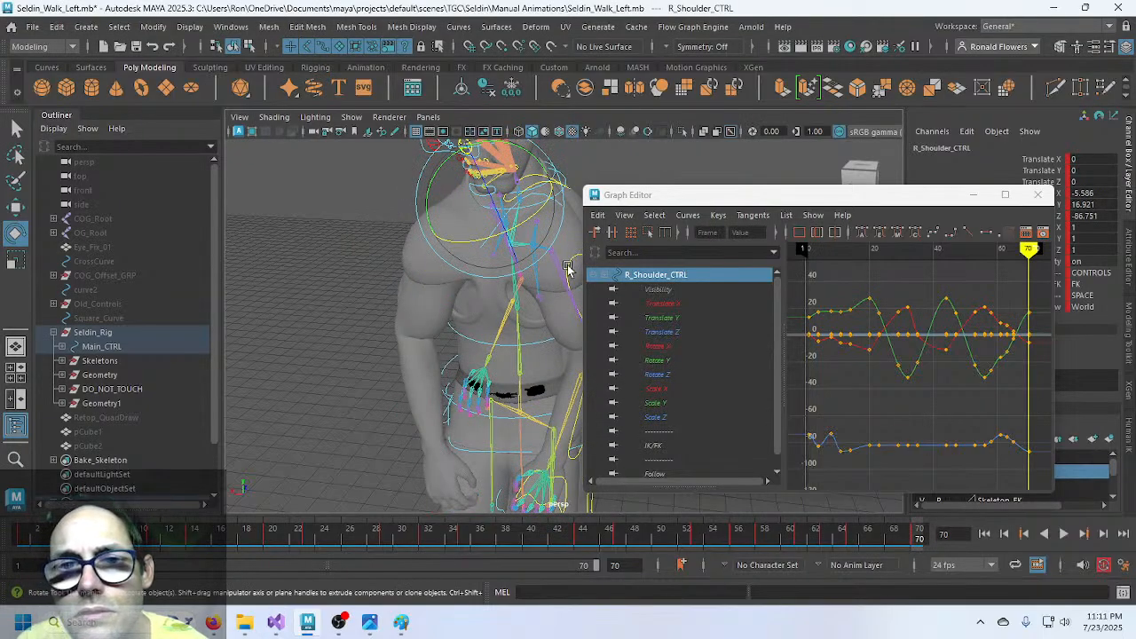
left_click(568, 266)
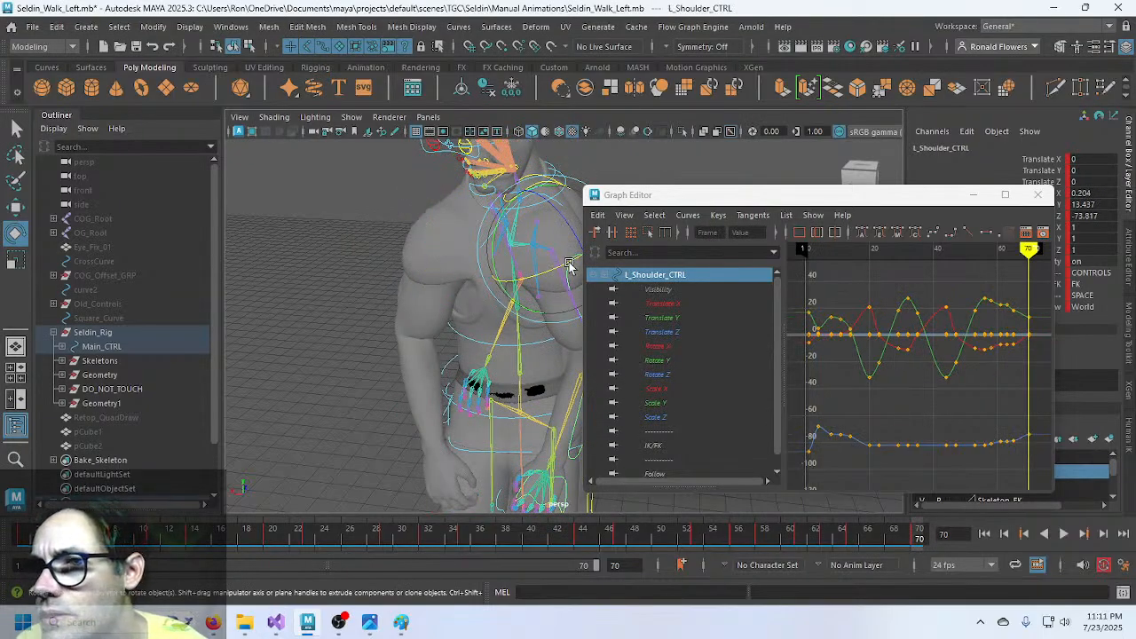
left_click_drag(524, 442, 475, 331, "alt")
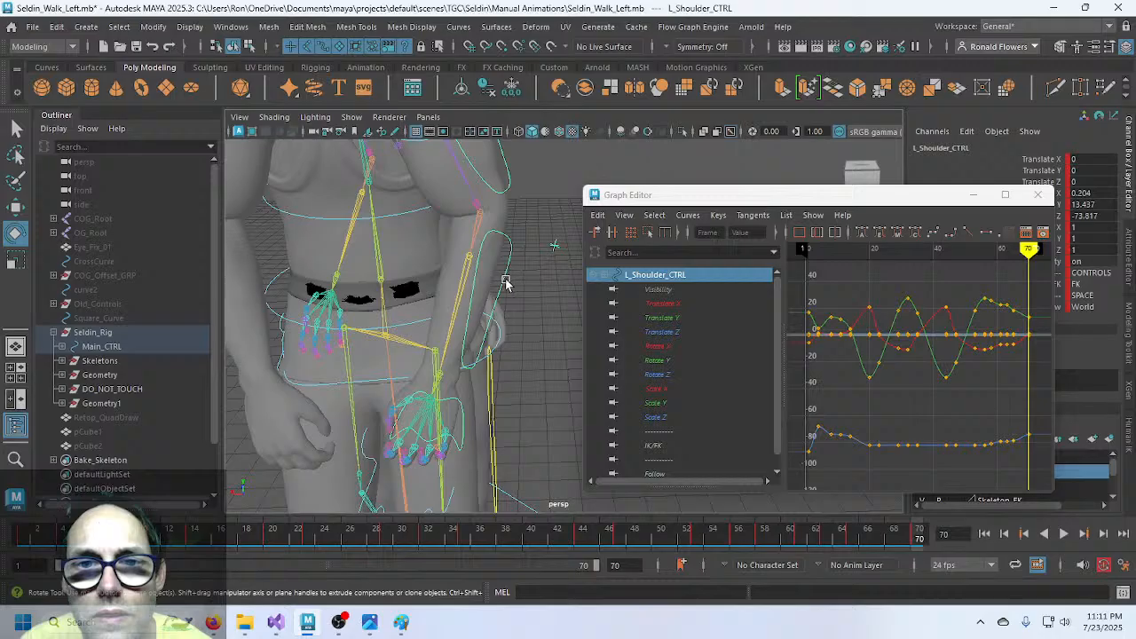
- Examine the curves and poses of L_Elbow_CTRL and L_Wrist_CTRL at frame 70
left_click(500, 286)
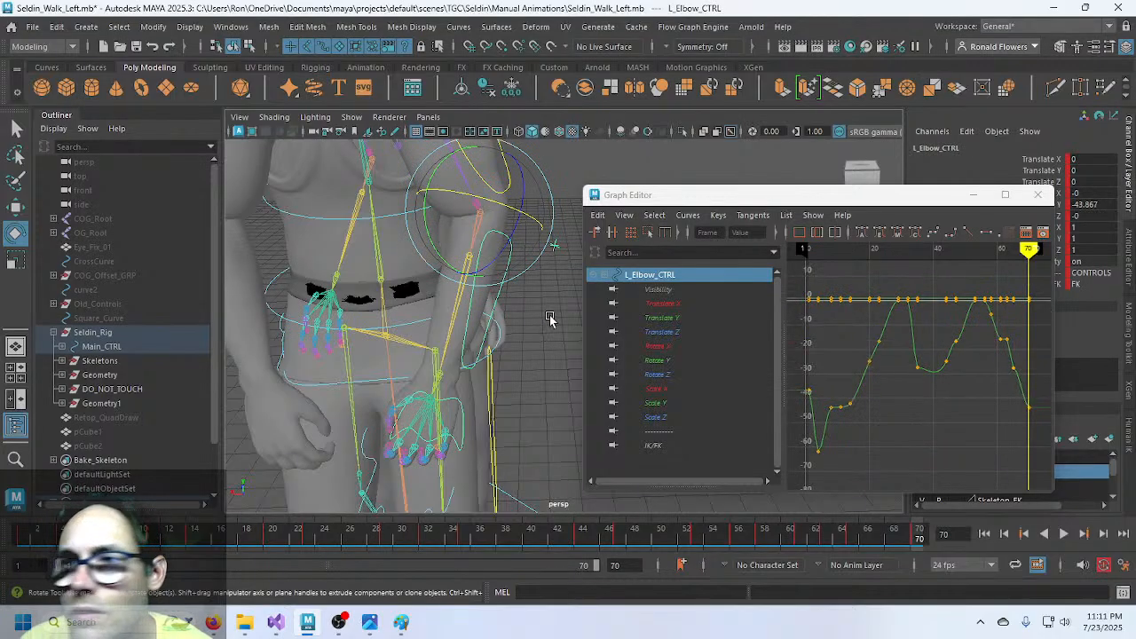
left_click(496, 377)
left_click(462, 416)
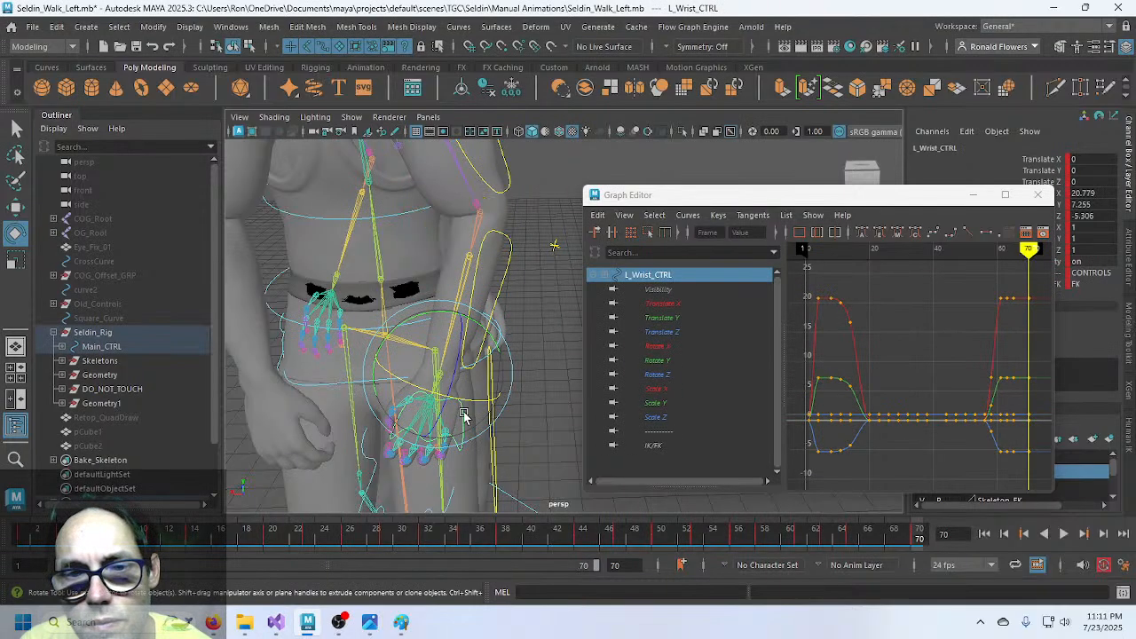
left_click_drag(538, 408, 530, 366, "alt")
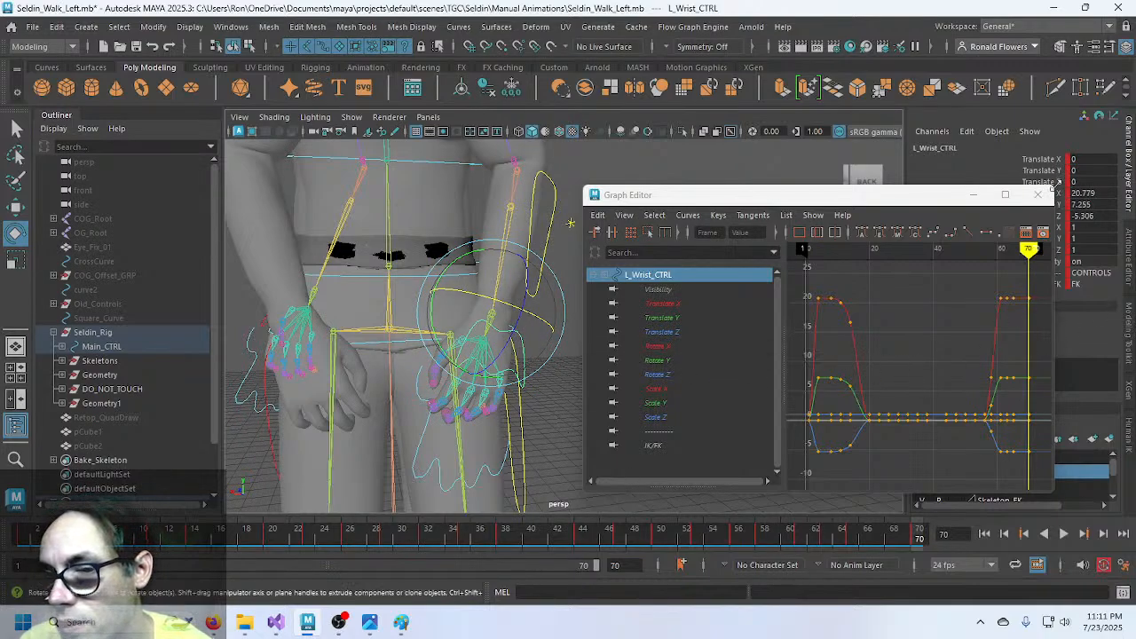
- Copy L_Wrist_CTRL's Rotate X, Y and Z keys at frame 70 and paste them onto R_Wrist_CTRL at frame 1
left_click_drag(661, 352, 657, 374)
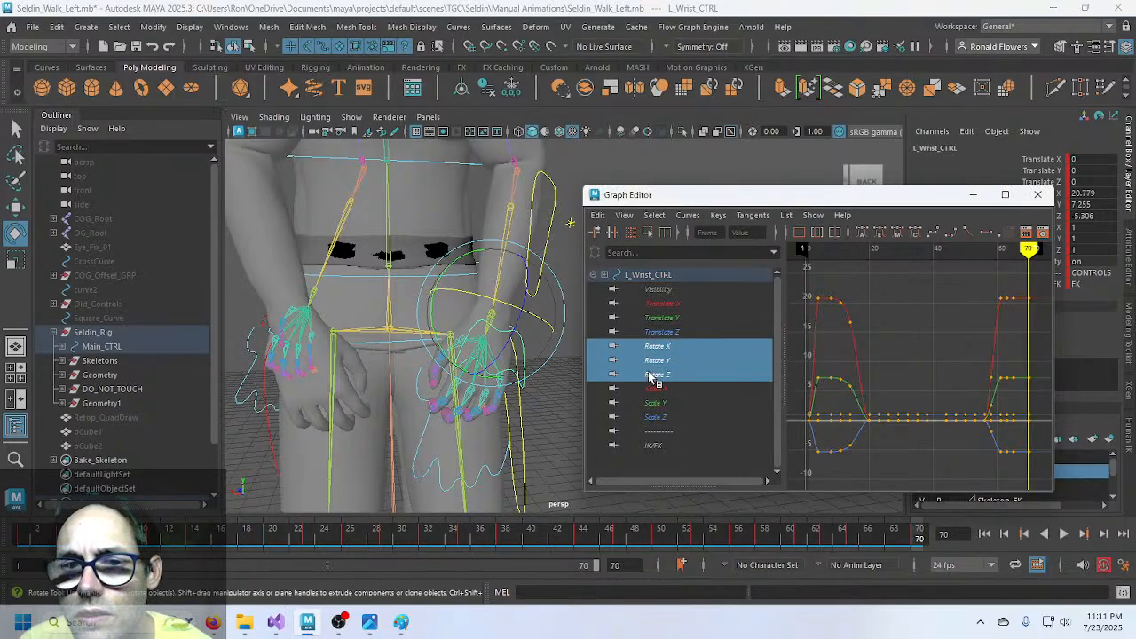
left_click_drag(1042, 291, 1022, 479)
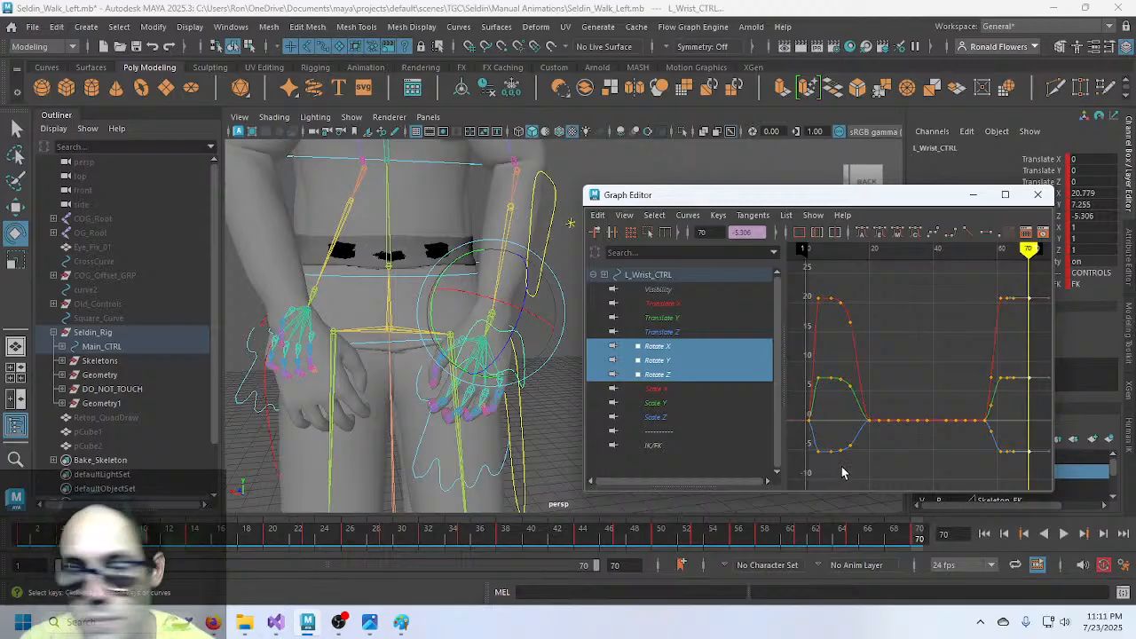
left_click_drag(240, 384, 270, 359, "alt")
left_click(257, 344)
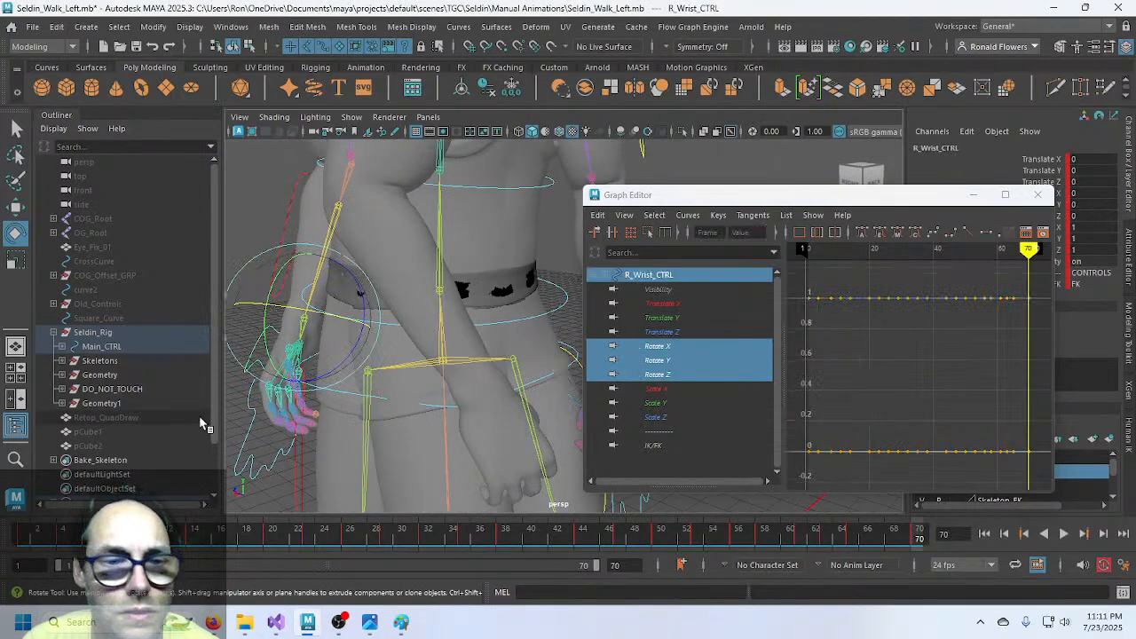
left_click(20, 535)
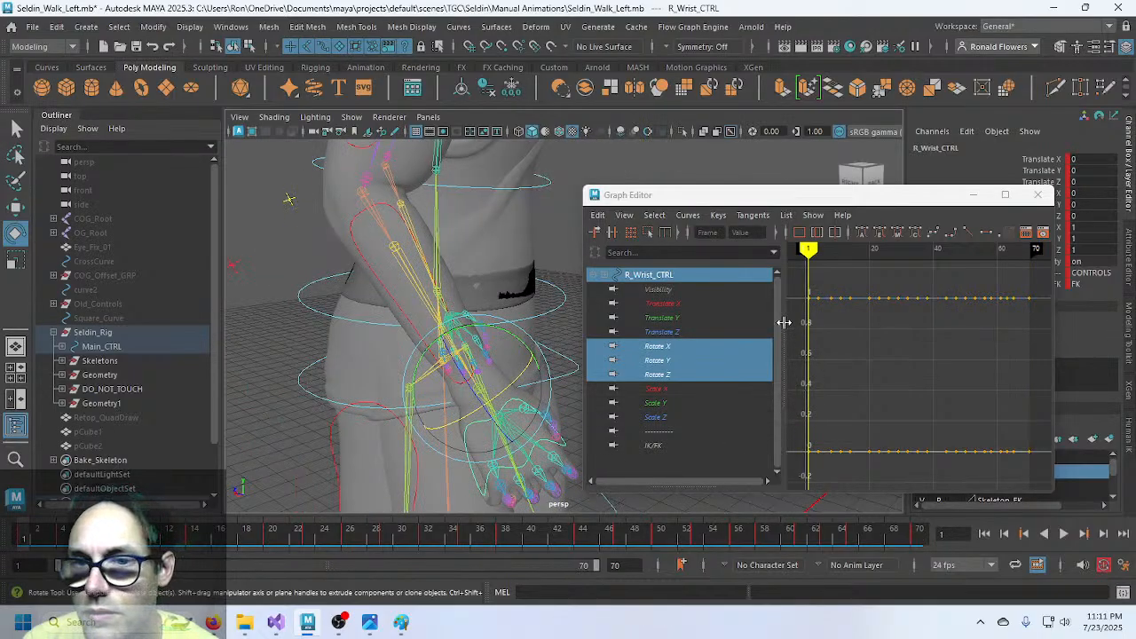
key("ctrl+v")
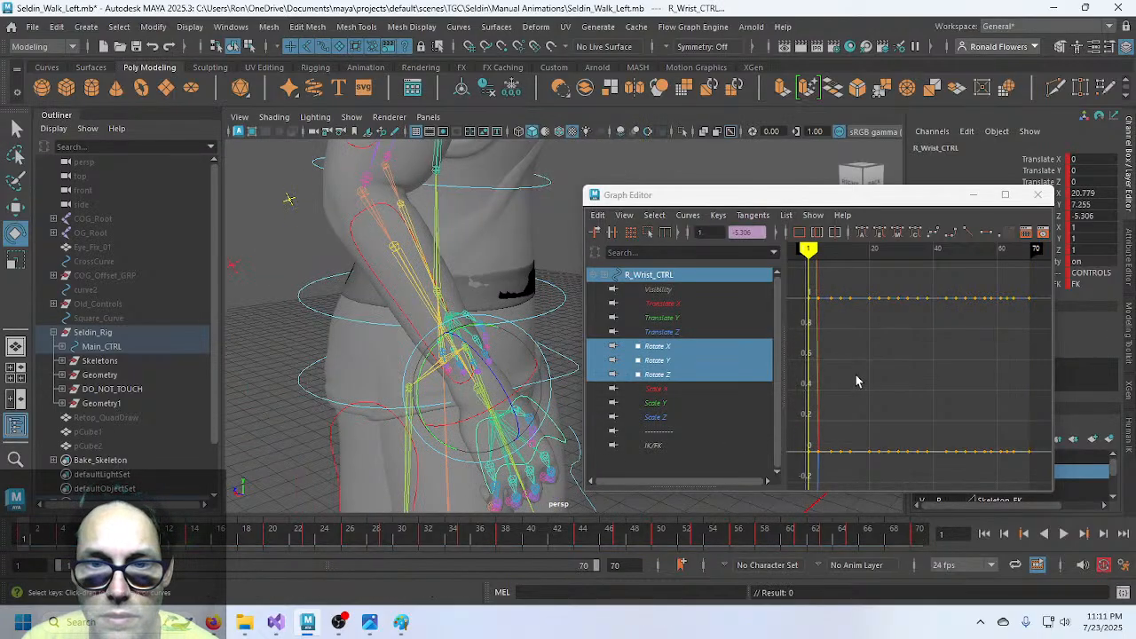
- Select Geometry1 and compare the right hand's pose with the mirrored reference mesh at frame 1
left_click(124, 406)
left_click_drag(325, 410, 392, 397, "alt")
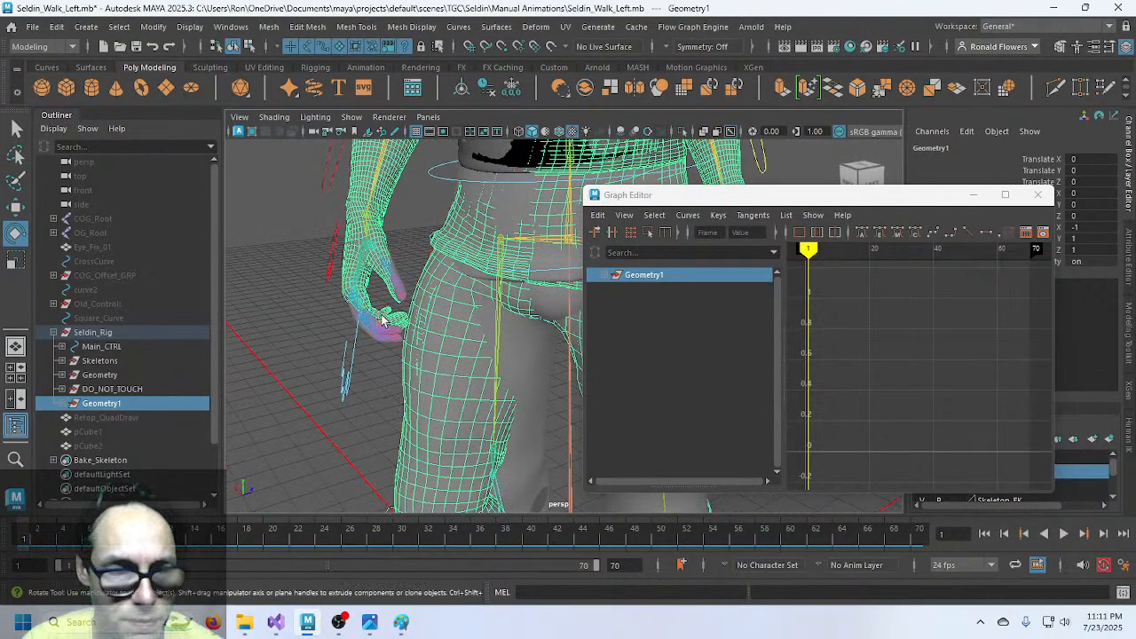
mouse_move(360, 337)
left_mouse_down("alt")
mouse_move(410, 347)
mouse_move(454, 339)
mouse_move(352, 336)
left_mouse_up("alt")
left_click_drag(271, 308, 385, 335, "alt")
scroll(386, 334, "down", 3)
scroll(386, 334, "down", 2)
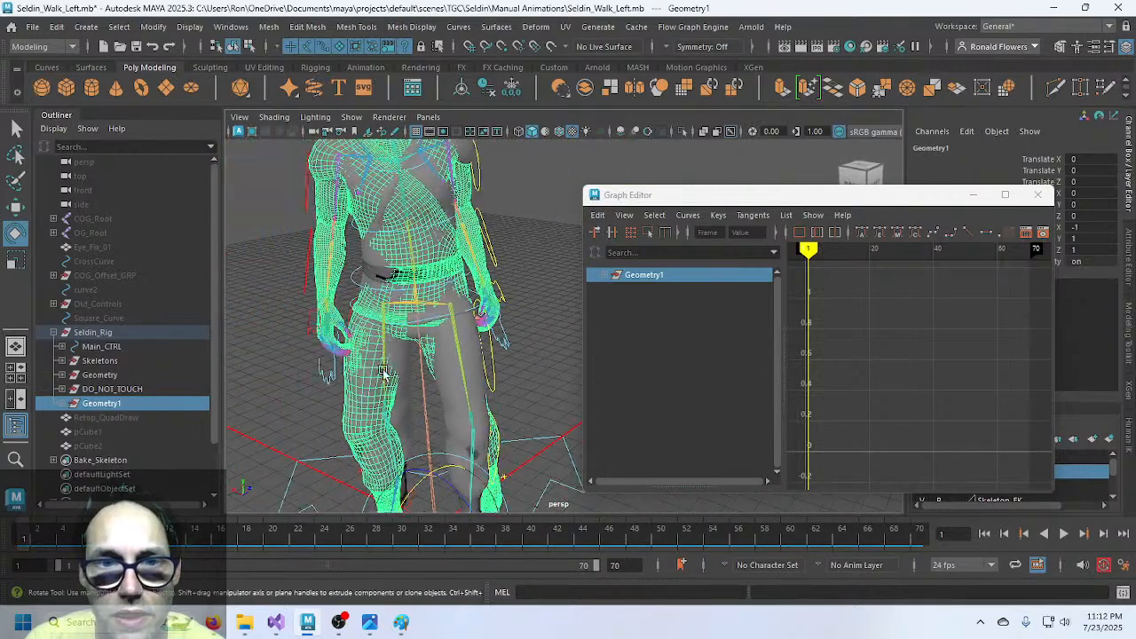
- Minimize the Graph Editor and select R_Hand_CTRL and L_Hand_CTRL together
left_click(322, 382)
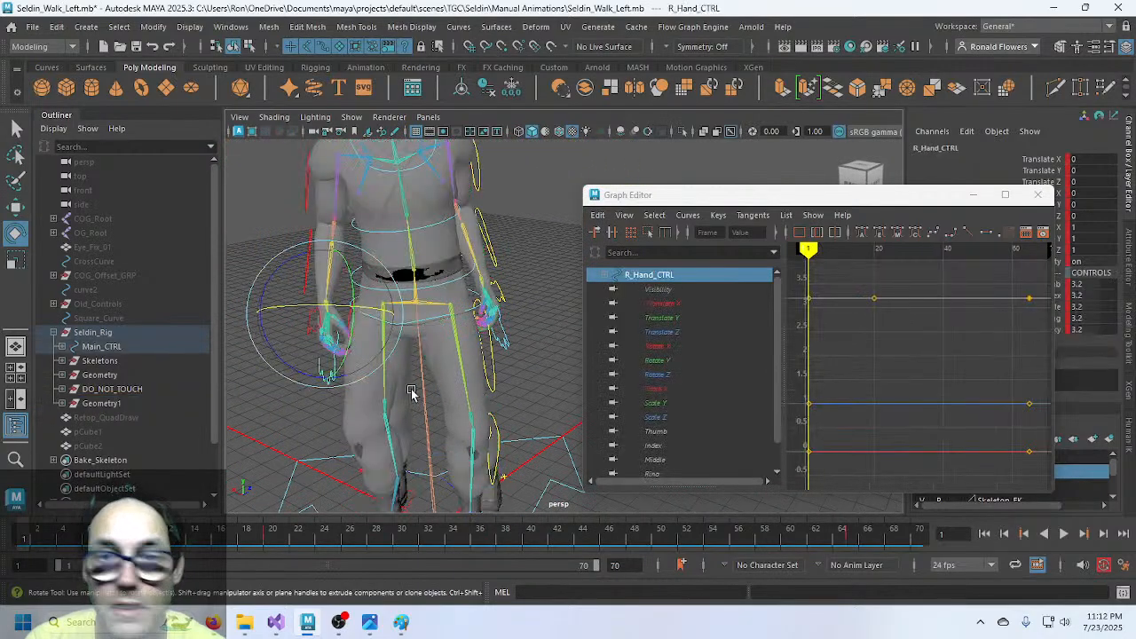
left_click(974, 194)
left_click(679, 382)
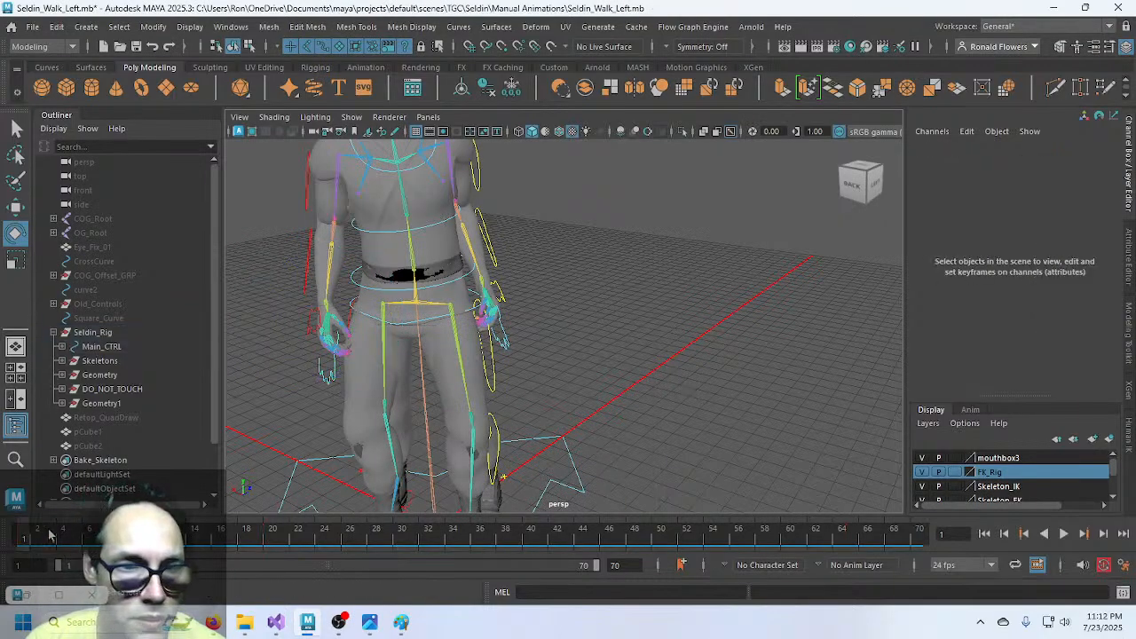
left_click(321, 375)
left_click(505, 341, "shift")
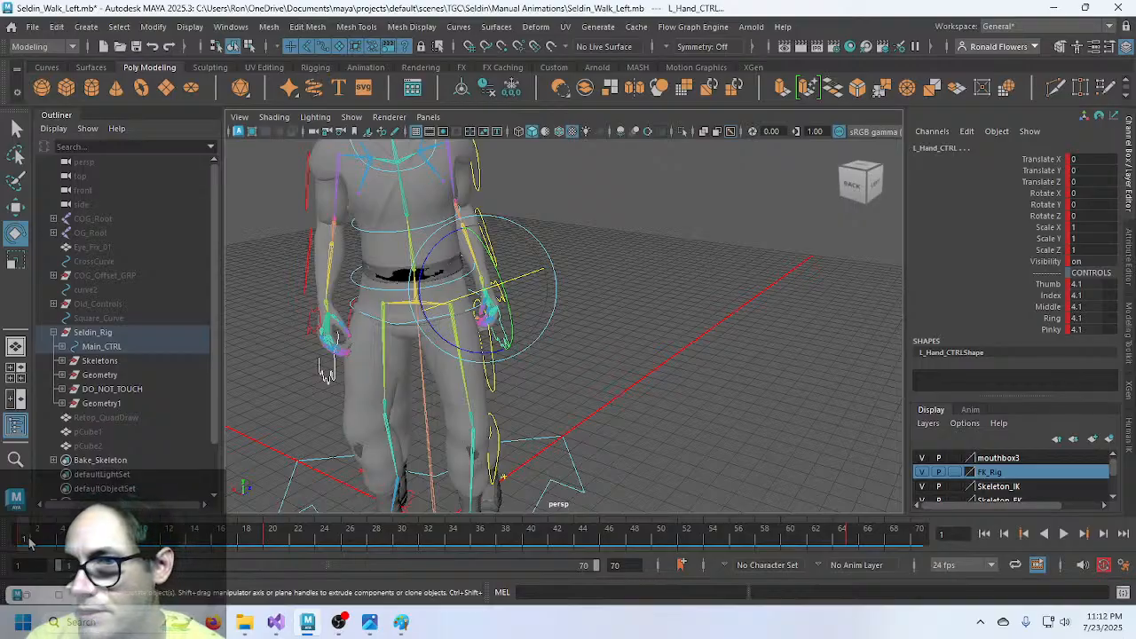
- Compare the finger poses and finger channel values of L_Hand_CTRL and R_Hand_CTRL at frame 1
left_click_drag(323, 446, 367, 423, "alt")
scroll(334, 429, "up", 2)
middle_click_drag(334, 429, 504, 408, "alt")
scroll(504, 408, "up", 2)
left_click_drag(494, 411, 421, 409, "alt")
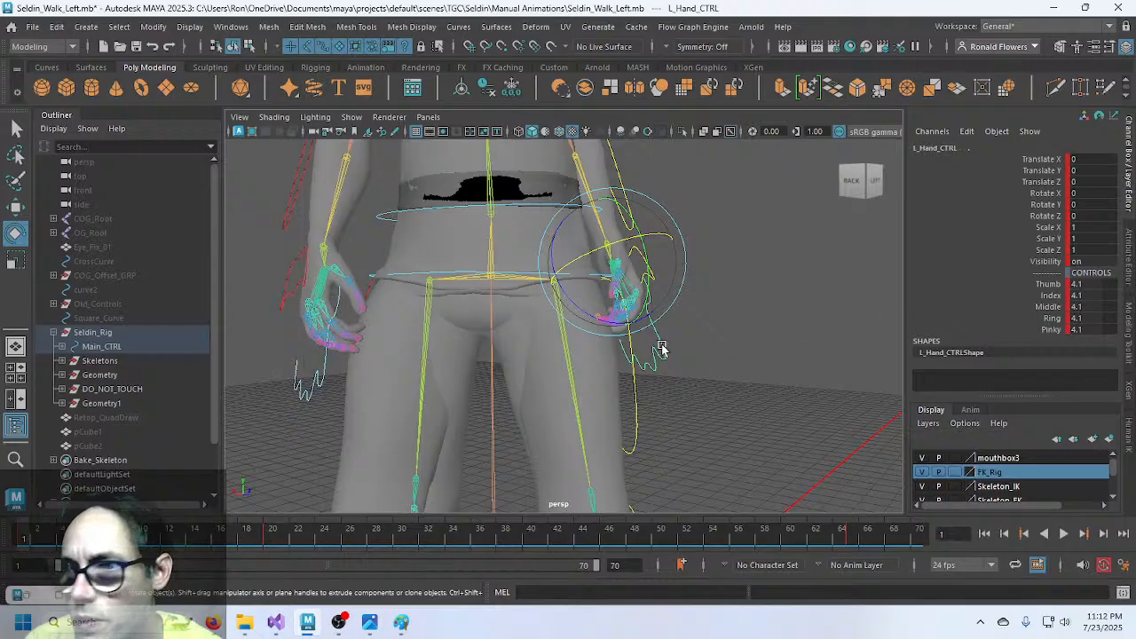
left_click(309, 382)
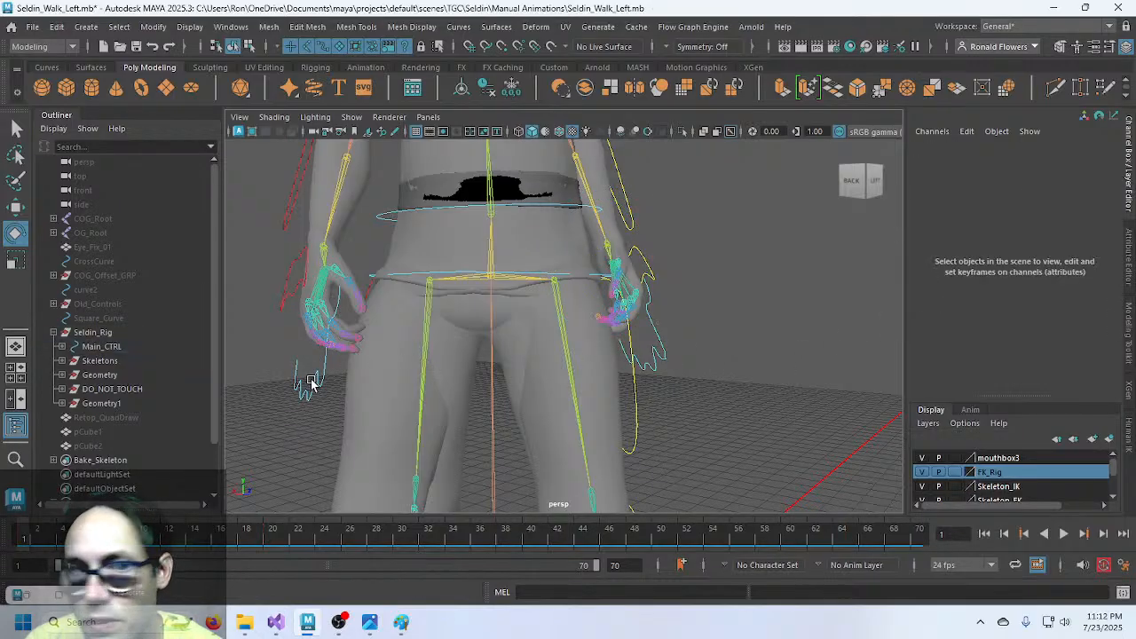
left_click(308, 381)
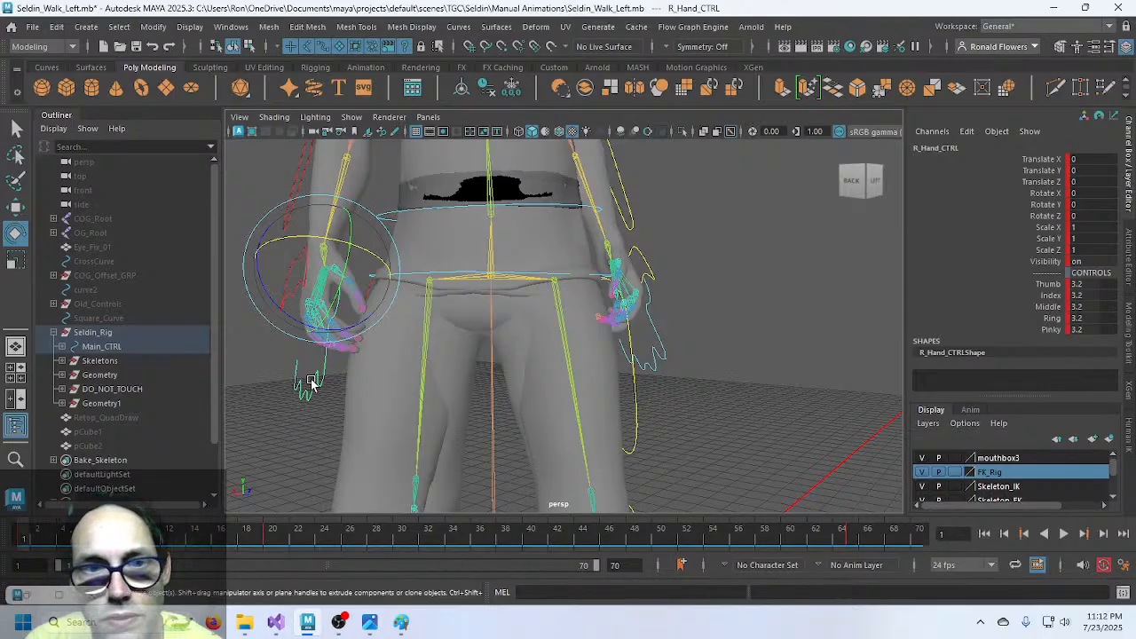
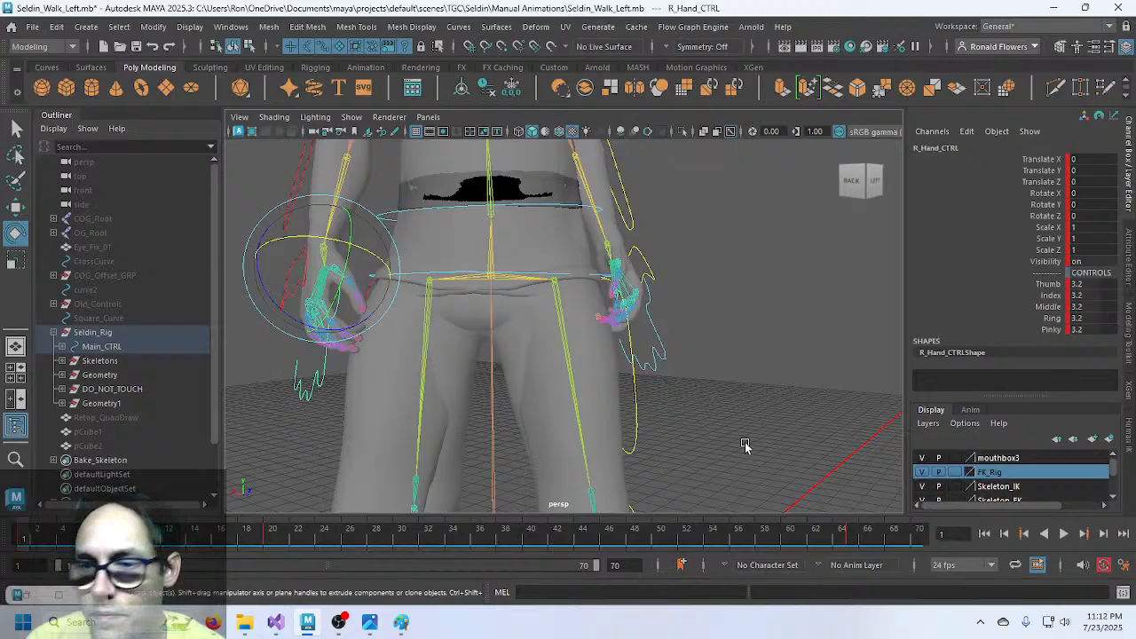
- Set keys on R_Hand_CTRL and L_Hand_CTRL at frame 70
left_click(919, 543)
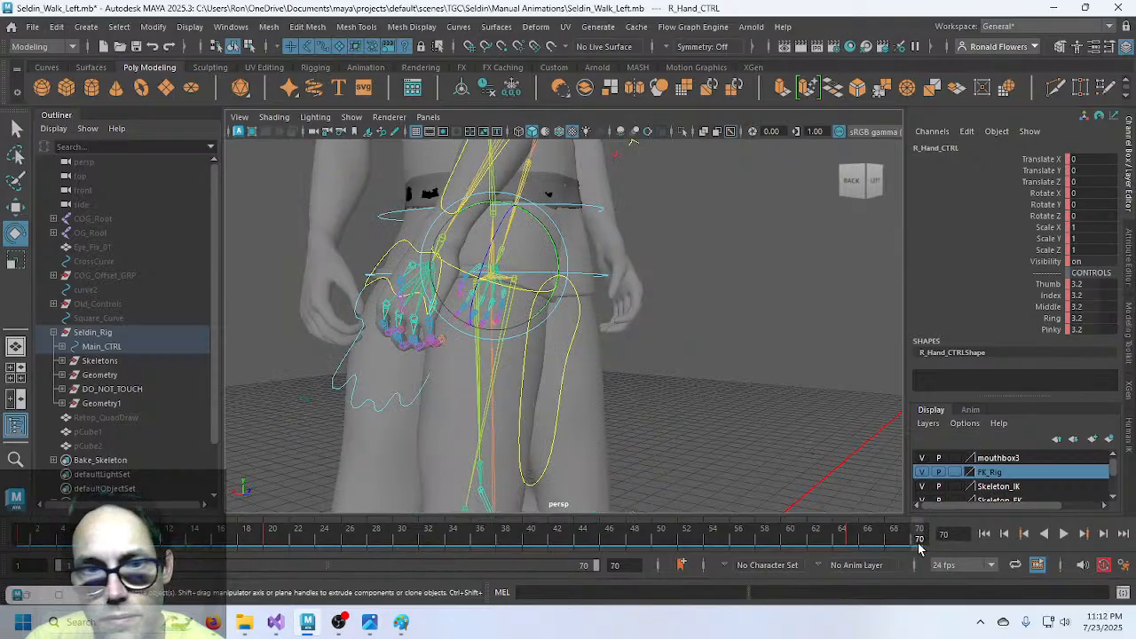
key("s")
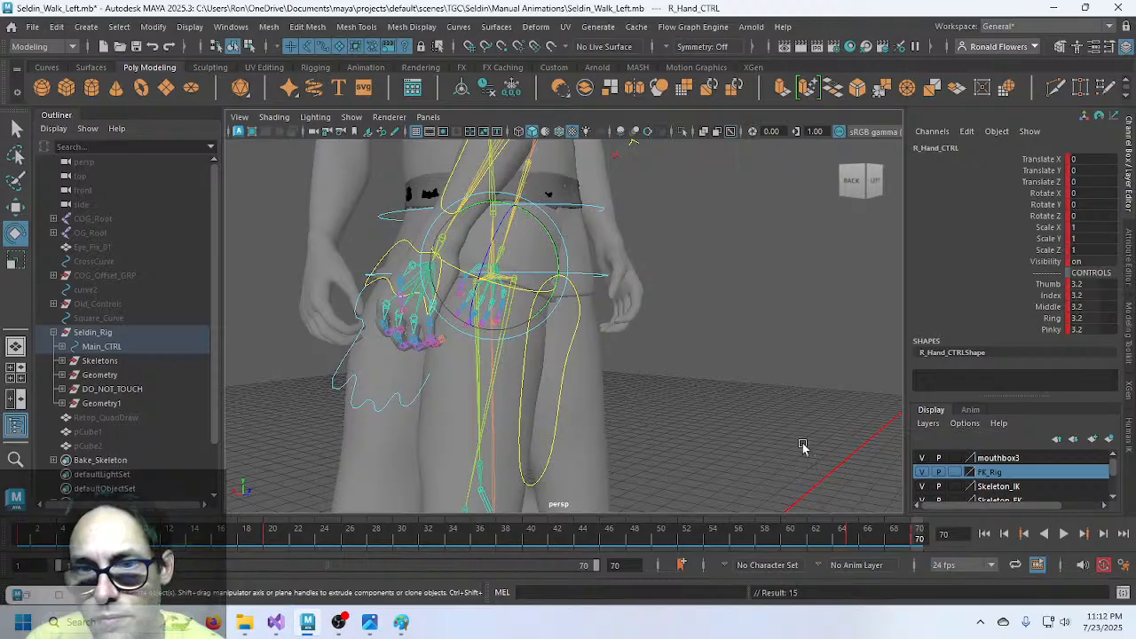
left_click(381, 255)
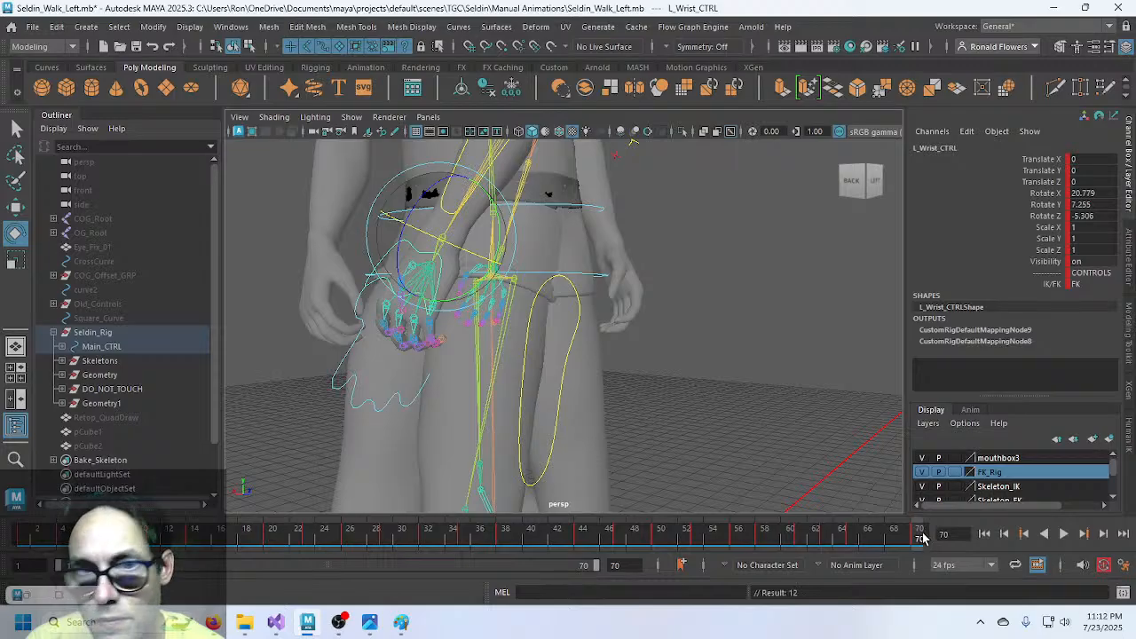
left_click(337, 391)
left_click(327, 387)
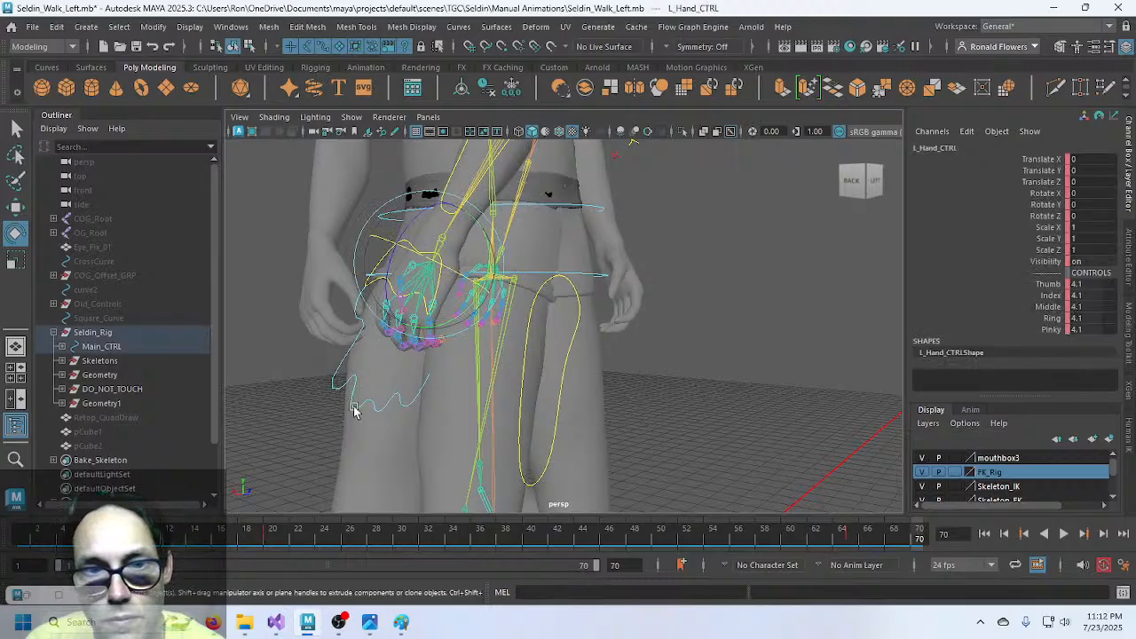
key("s")
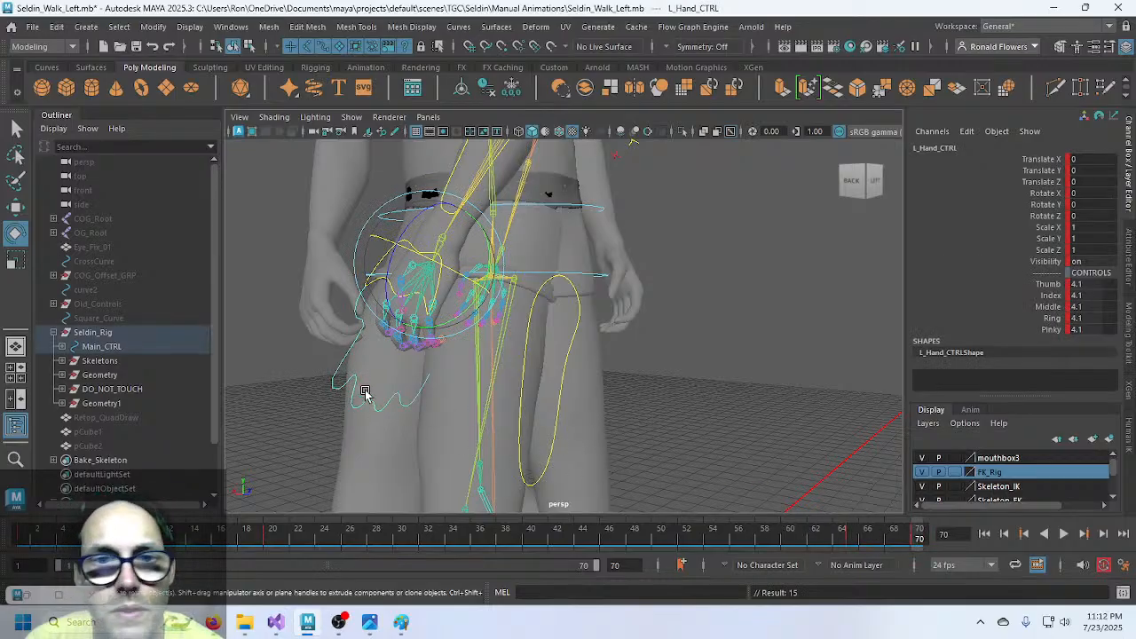
- Copy the Thumb through Pinky keys of L_Hand_CTRL at frame 70 in the Graph Editor
left_click_drag(451, 401, 824, 411, "alt")
left_click(854, 404)
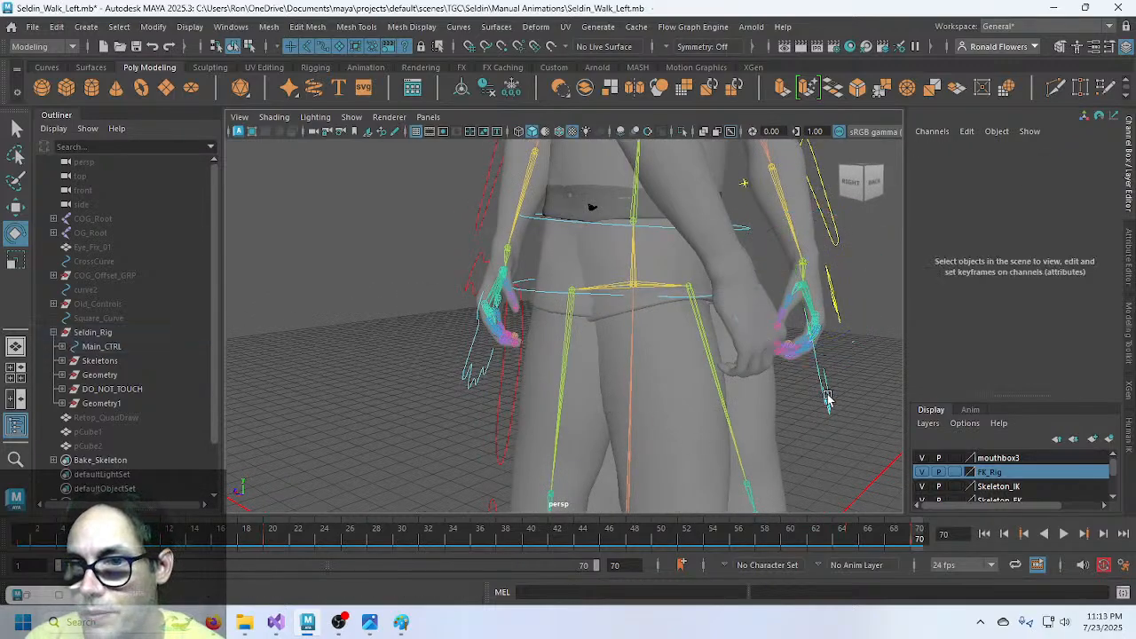
left_click(826, 401)
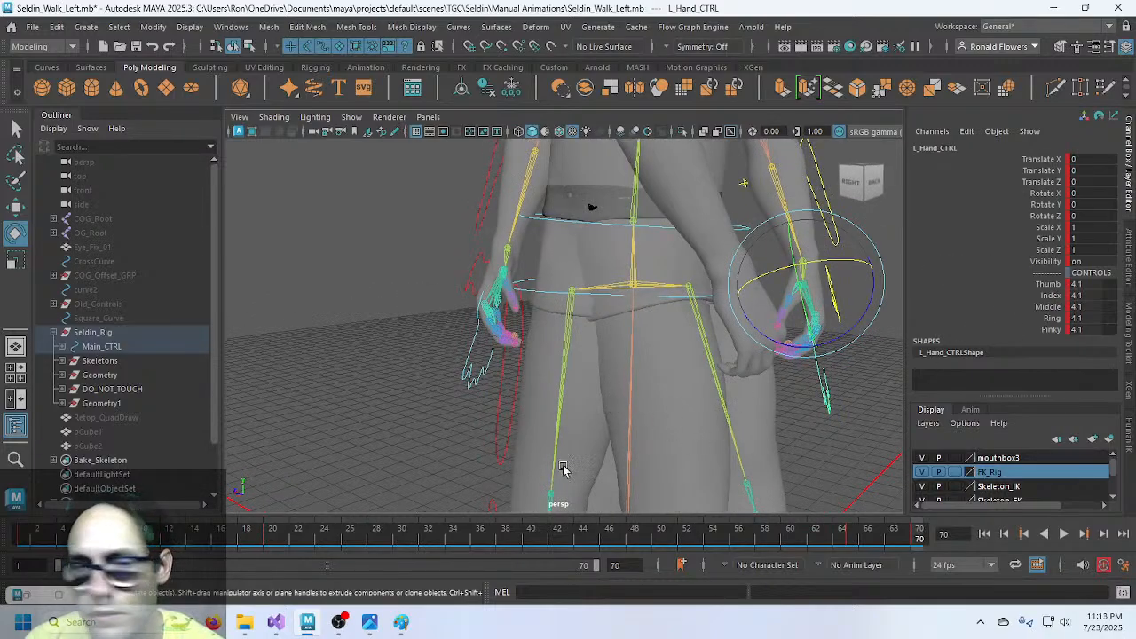
left_click(29, 599)
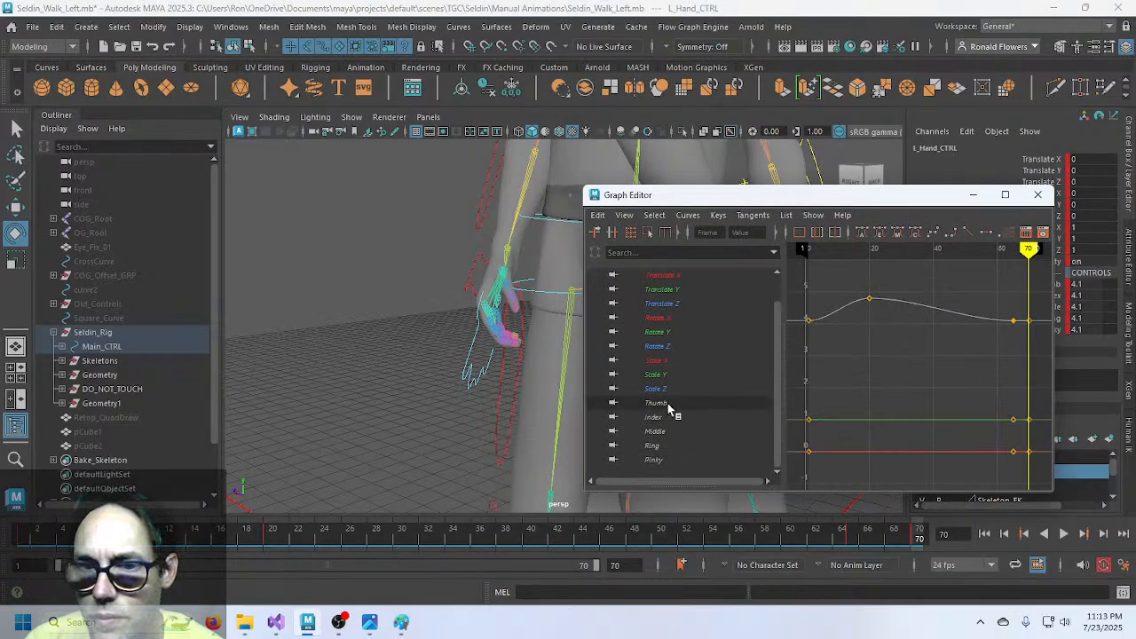
left_click(667, 402)
left_click(666, 460, "shift")
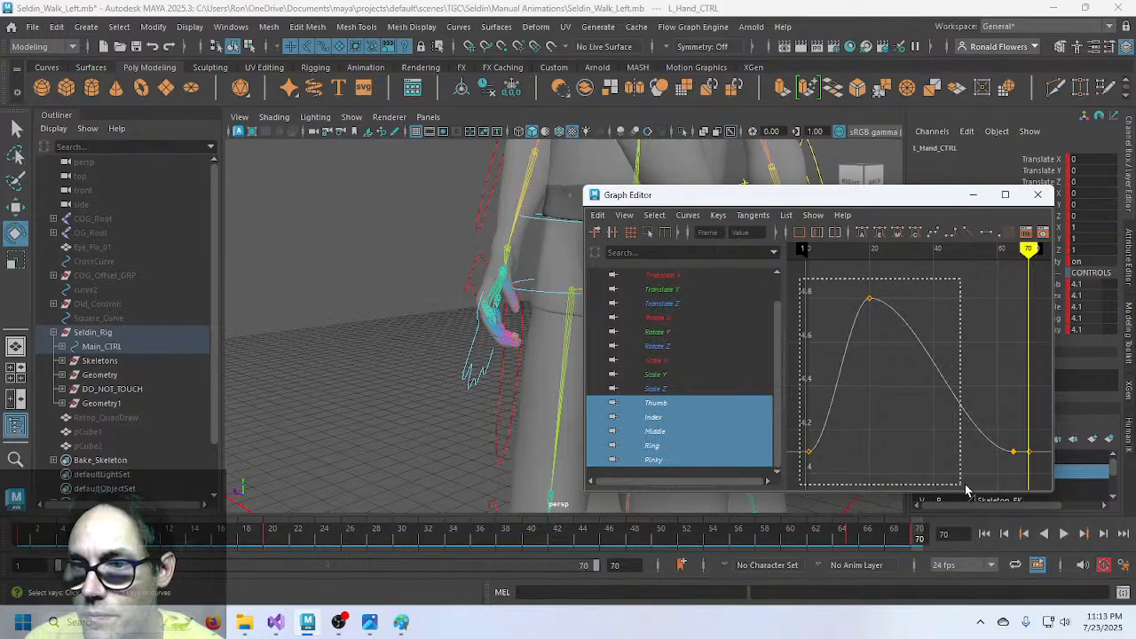
left_click_drag(800, 279, 796, 348)
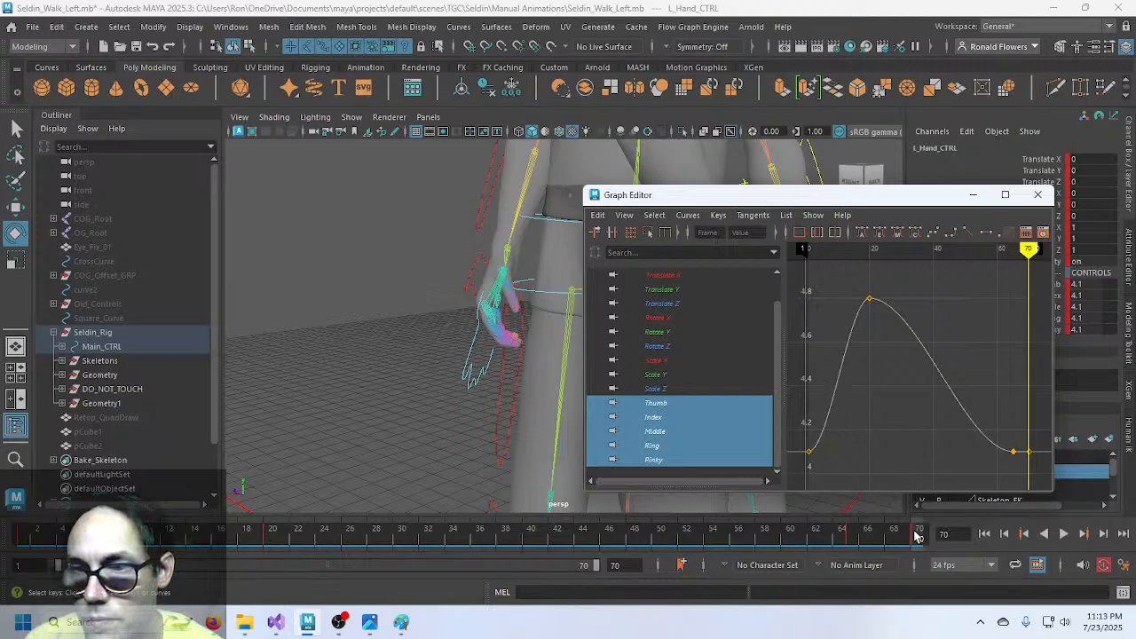
left_click_drag(1020, 435, 1040, 479)
key("ctrl+c")
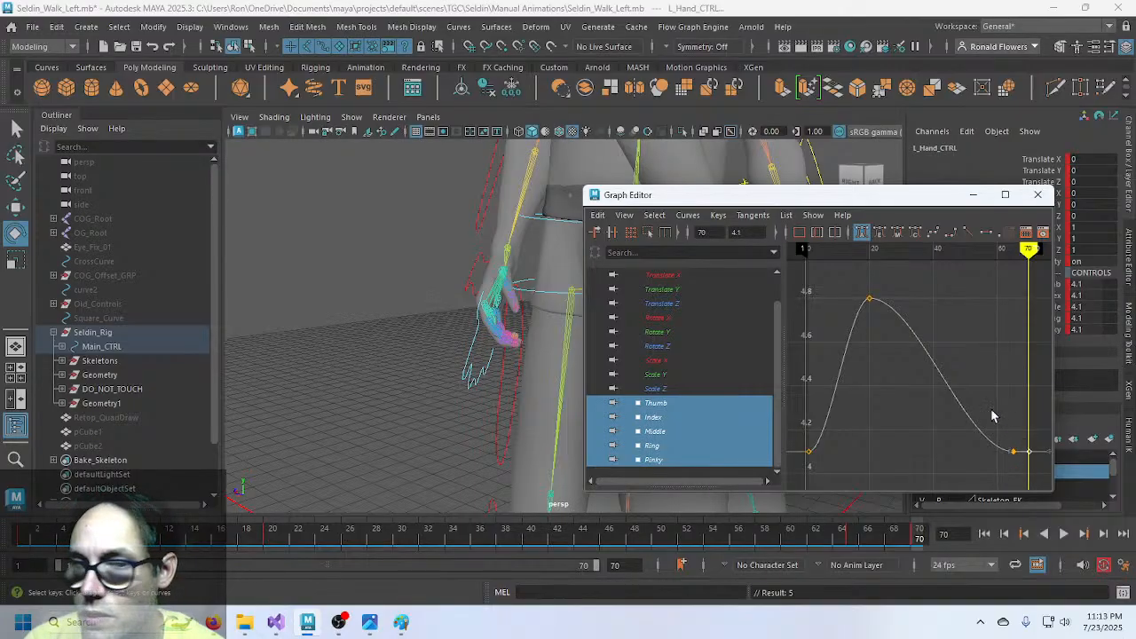
- Go to frame 1 and compare the finger channel values of R_Hand_CTRL and L_Hand_CTRL
left_click(29, 539)
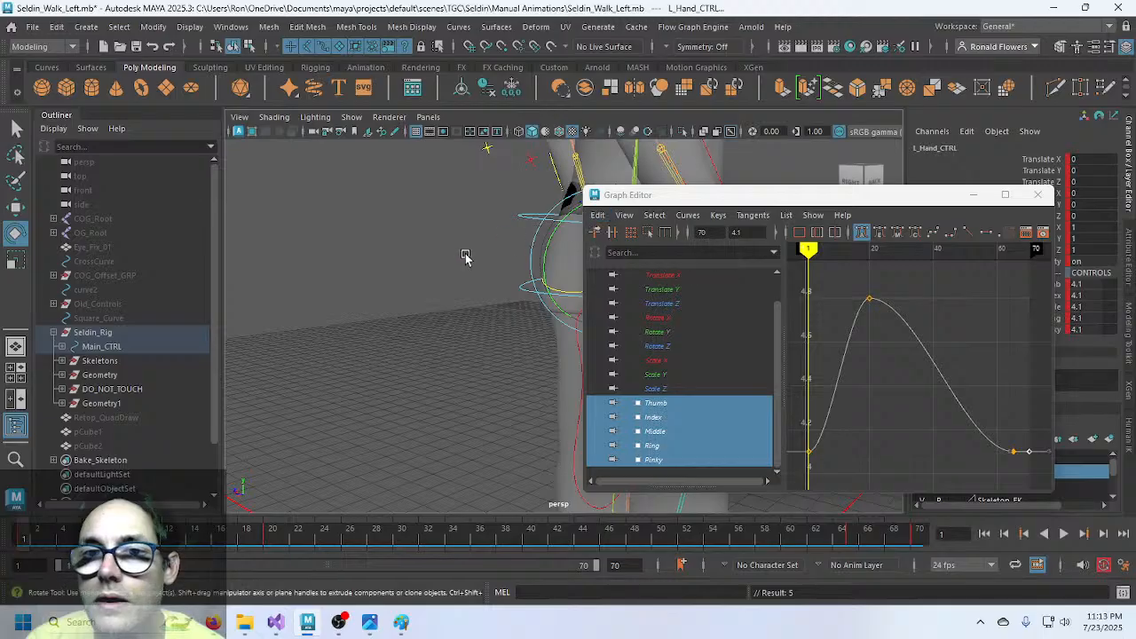
left_click_drag(465, 257, 364, 332, "alt")
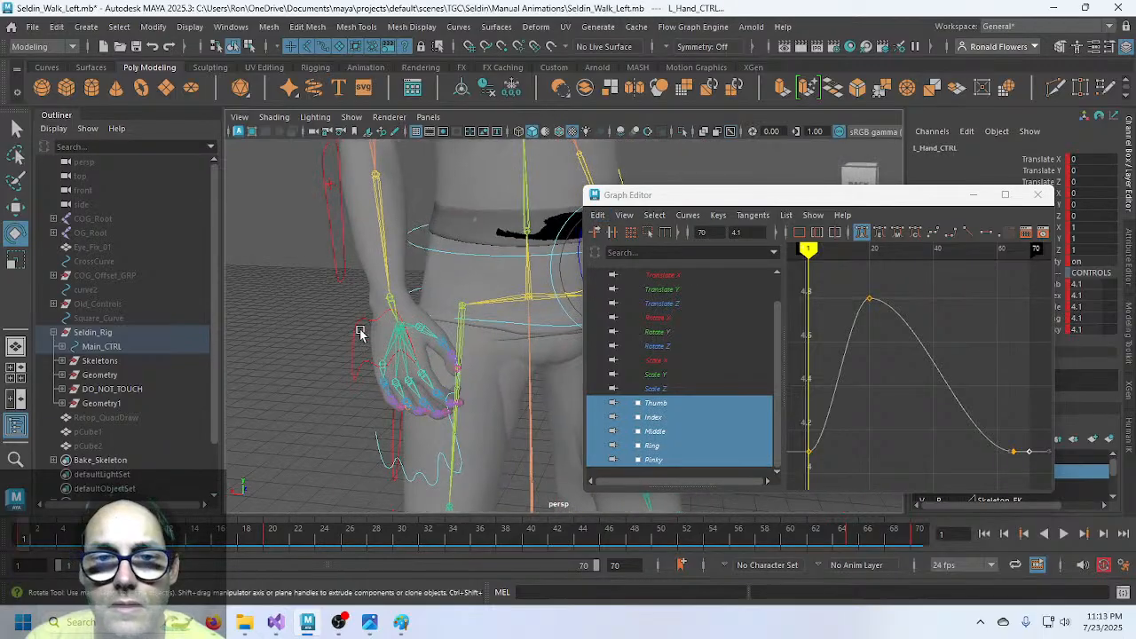
left_click(378, 448)
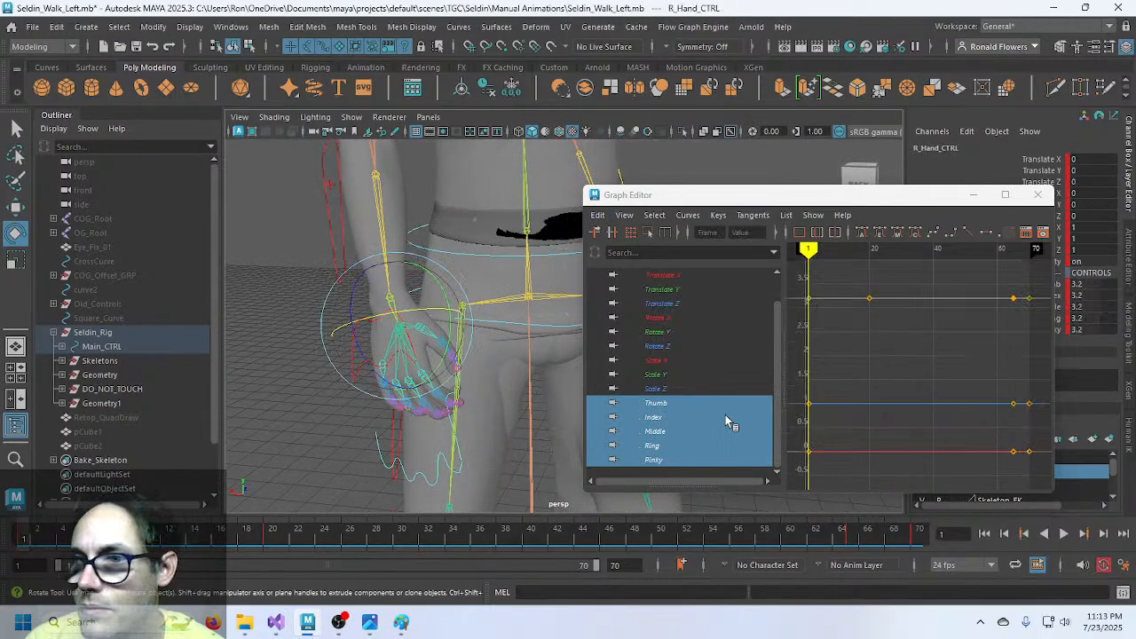
left_click(973, 196)
left_click_drag(749, 367, 701, 384, "alt")
left_click(661, 366)
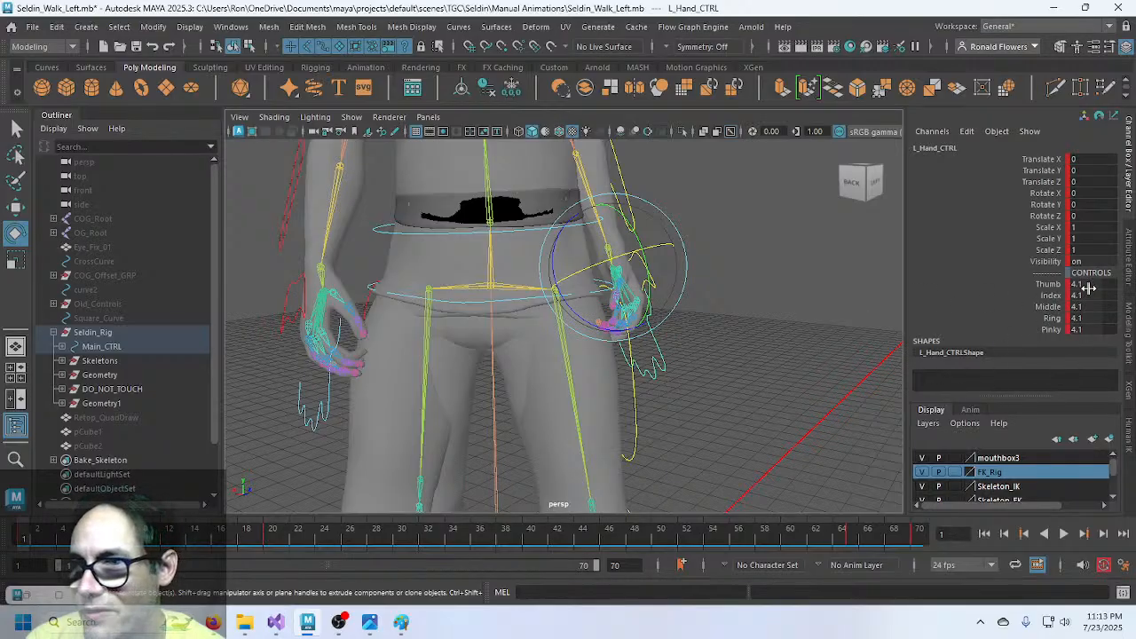
- Set the Thumb, Index, Middle, Ring and Pinky channels of R_Hand_CTRL to 4.2 at frame 1
left_click(301, 408)
left_click(309, 410)
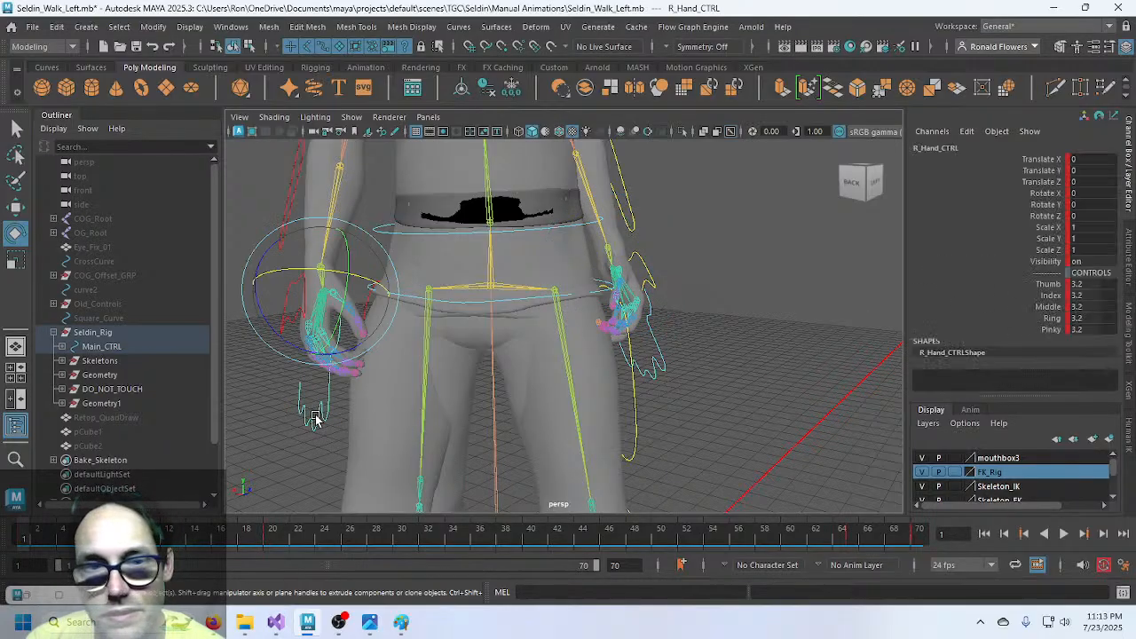
left_click(1092, 284)
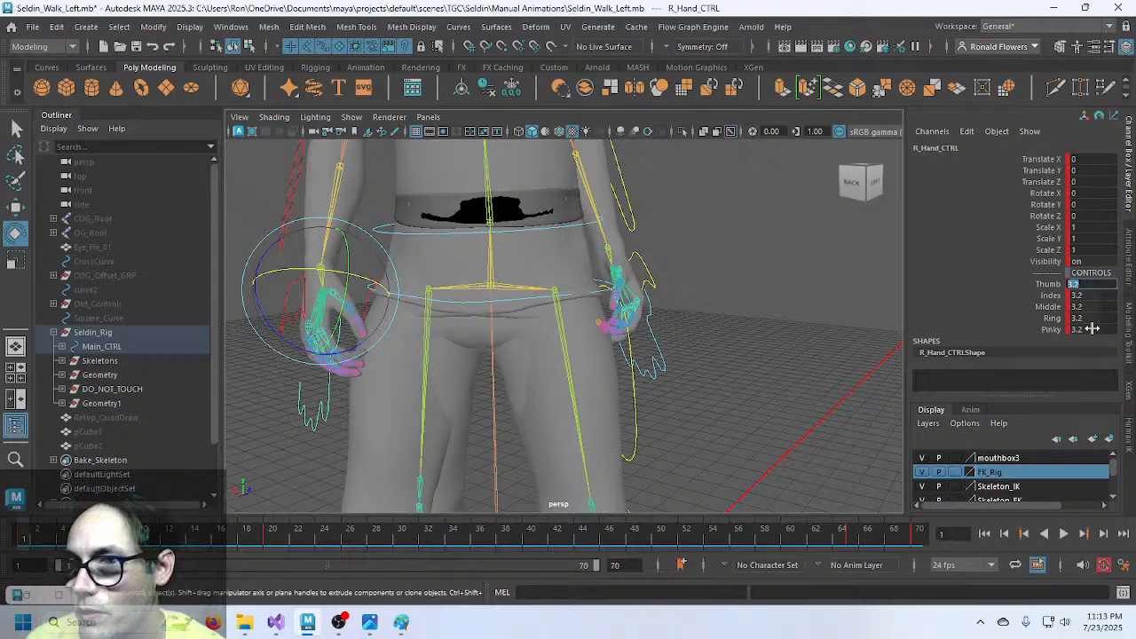
left_click(1093, 329, "shift")
type("4.2")
key("Return")
- Set the Thumb, Index, Middle, Ring and Pinky channels of L_Hand_CTRL to 3.2 at frame 1
left_click(731, 376)
left_click(672, 364)
left_click(1077, 284)
left_click(1084, 329, "shift")
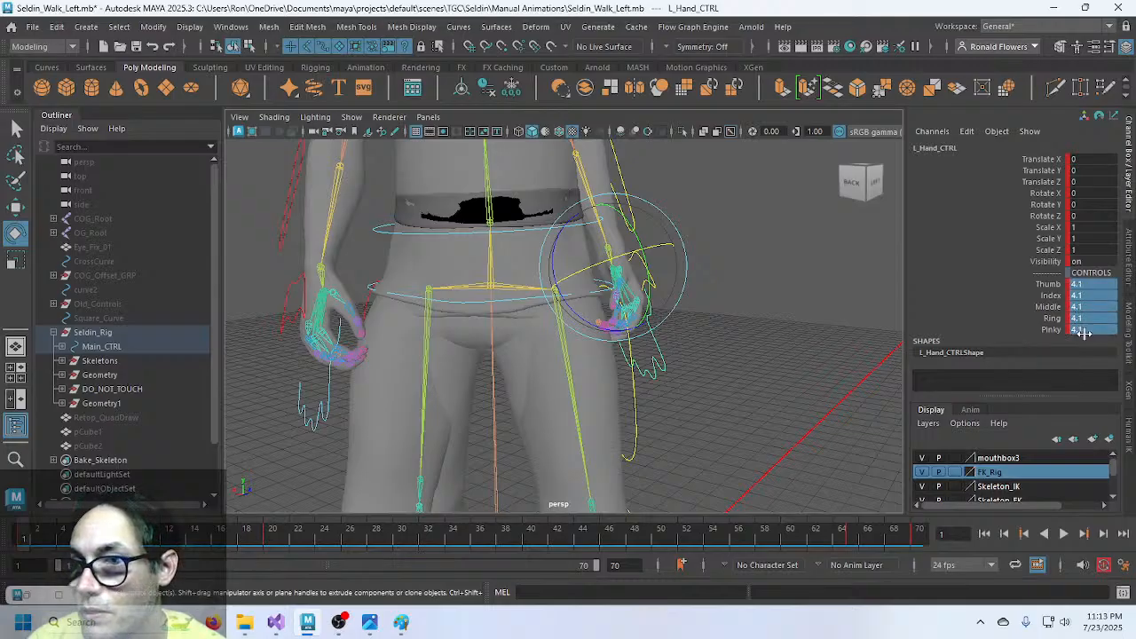
type("3.2")
key("Return")
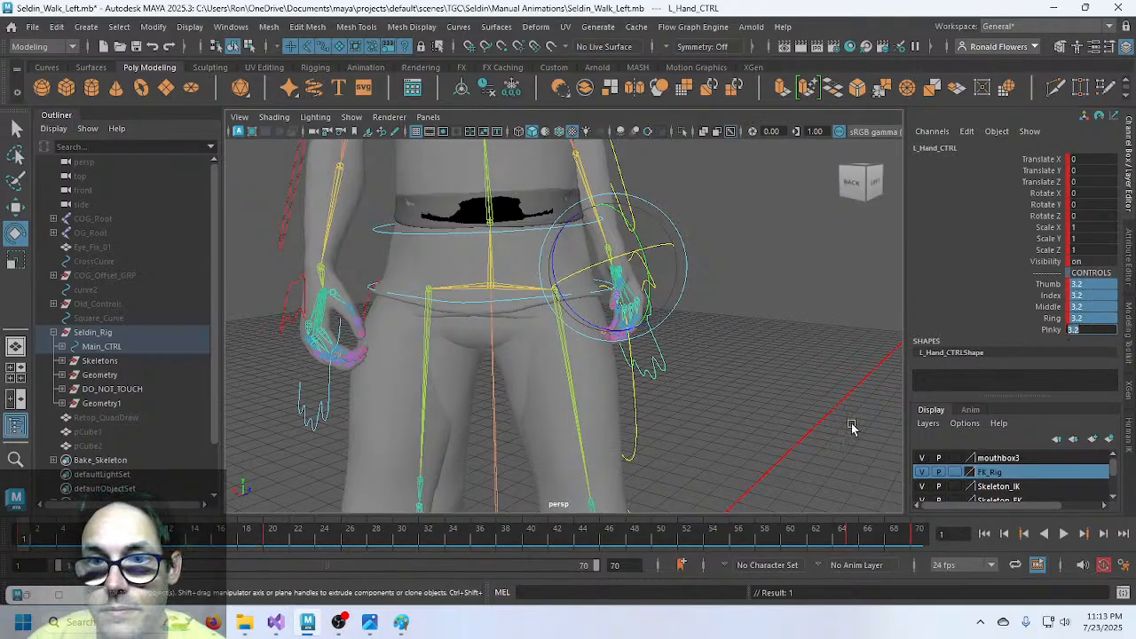
left_click(714, 431)
- Copy the Rotate X, Rotate Y and Rotate Z keys of R_Hip_CTRL at frame 1 in the Graph Editor
left_click_drag(493, 374, 473, 393, "alt")
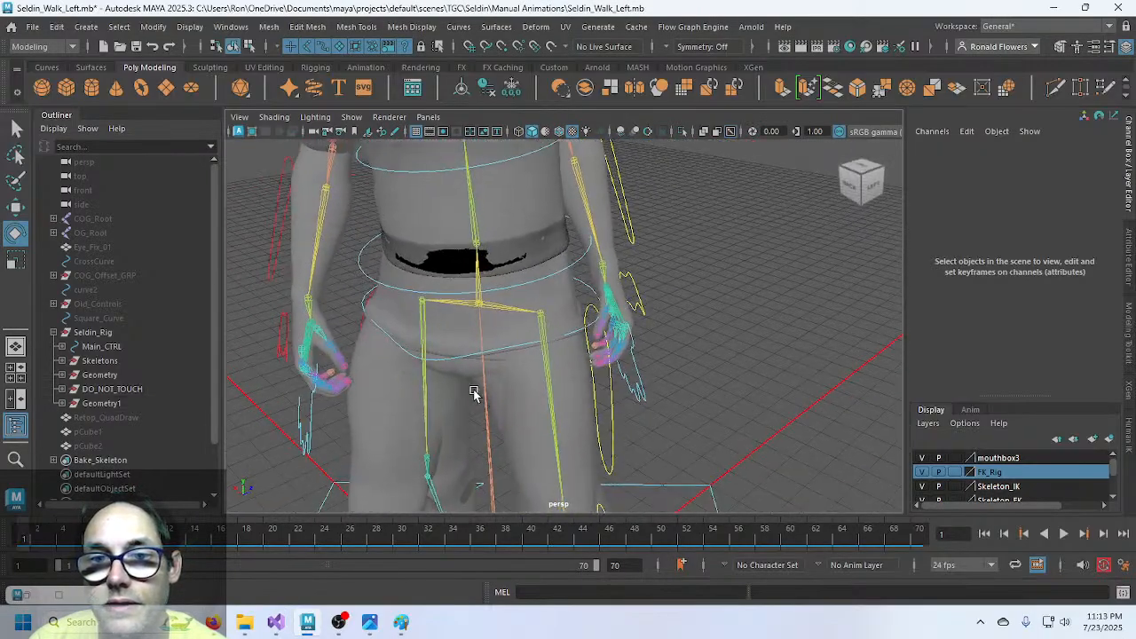
left_click_drag(643, 374, 364, 358, "alt")
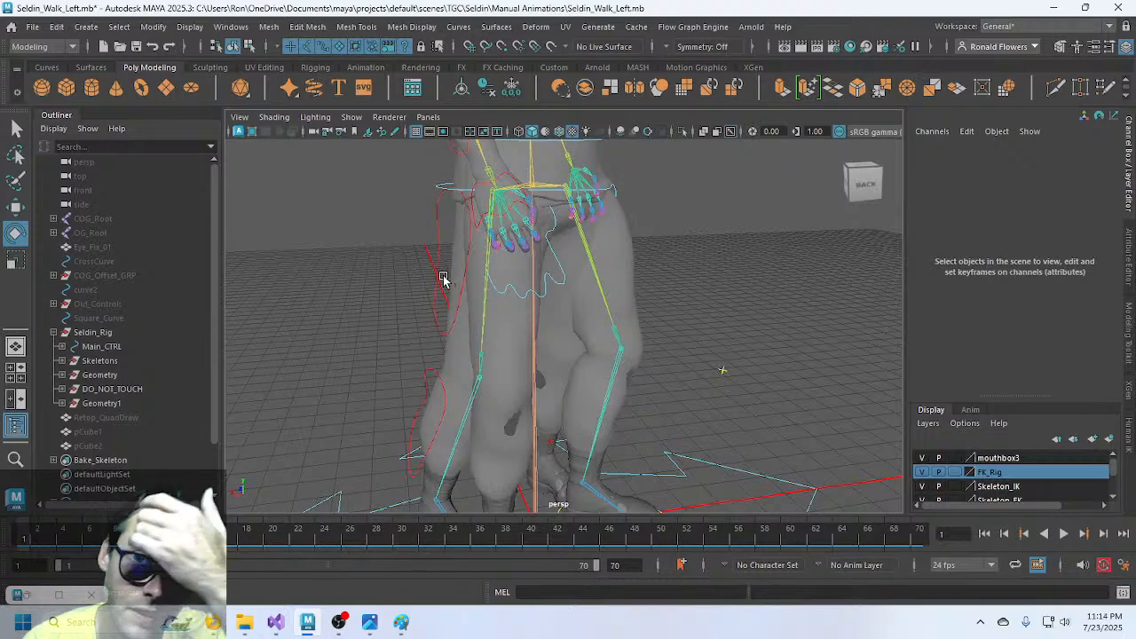
left_click(26, 594)
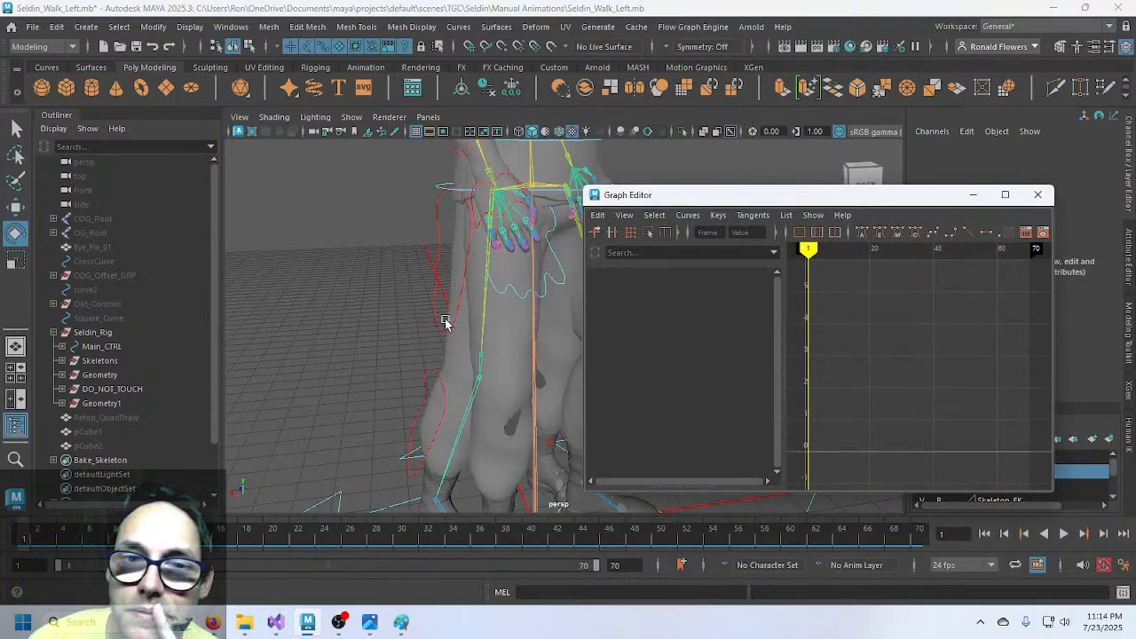
left_click(438, 277)
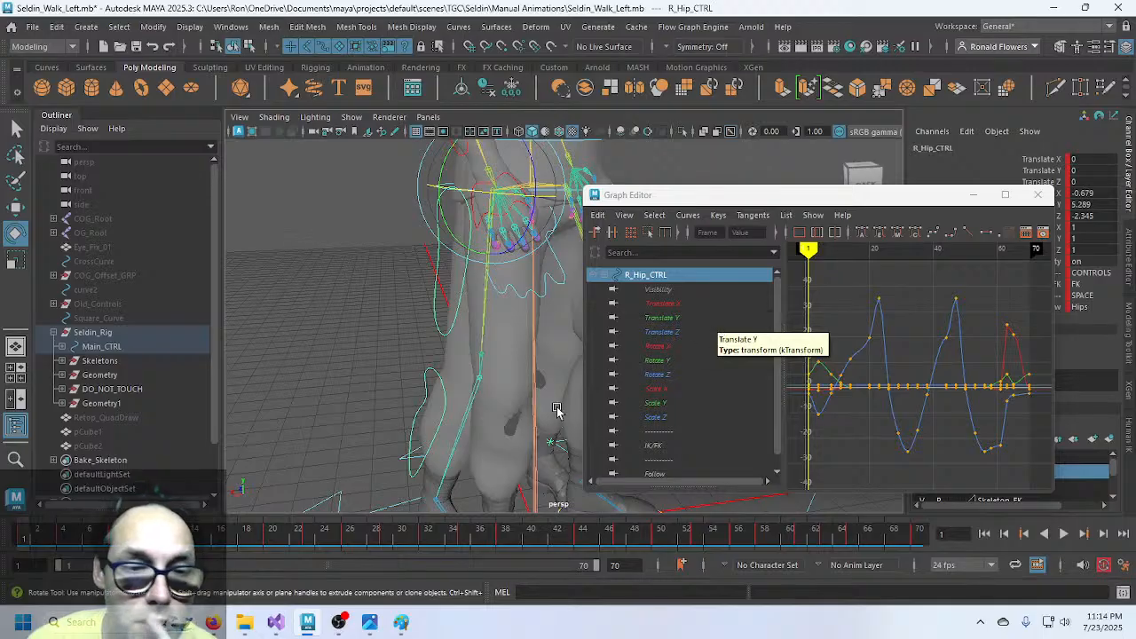
left_click_drag(656, 346, 658, 375)
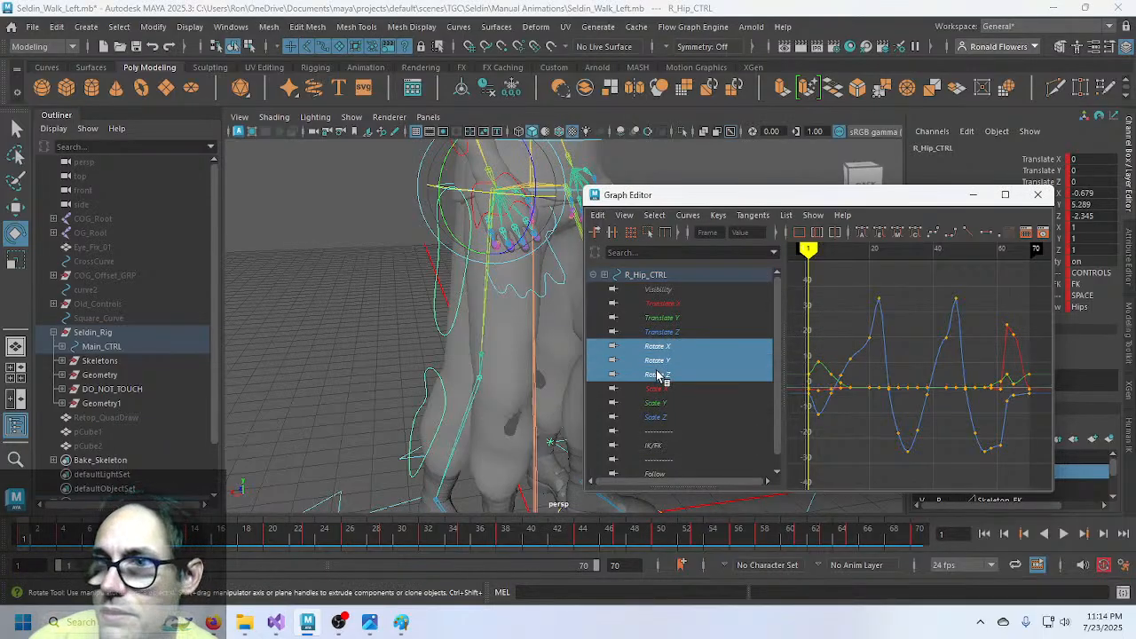
scroll(814, 411, "up", 3)
middle_click_drag(841, 381, 886, 378, "alt")
left_click_drag(822, 326, 859, 423)
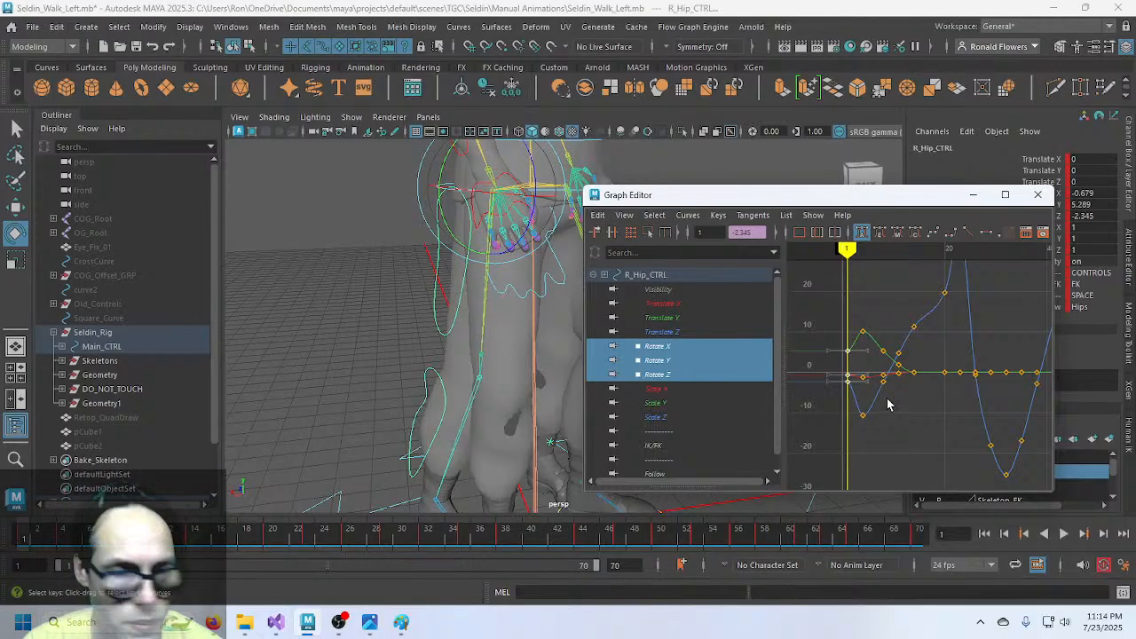
- Paste the copied hip rotation keys onto L_Hip_CTRL at frame 1
left_click_drag(479, 349, 426, 352, "alt")
middle_click_drag(425, 352, 321, 349, "alt")
left_click(453, 312)
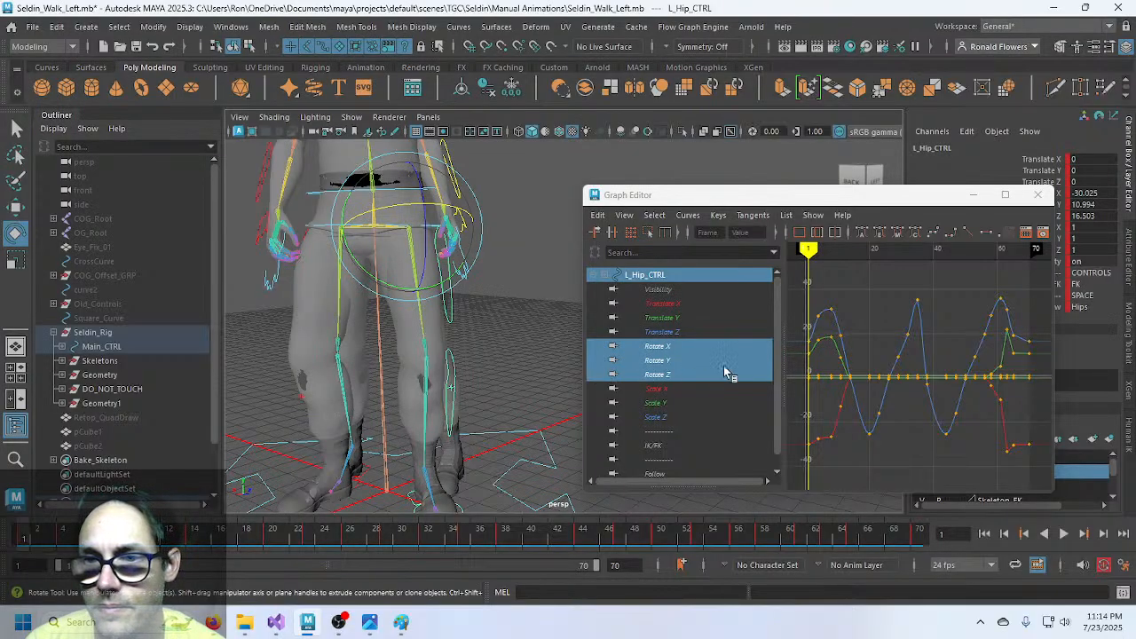
left_click(807, 440)
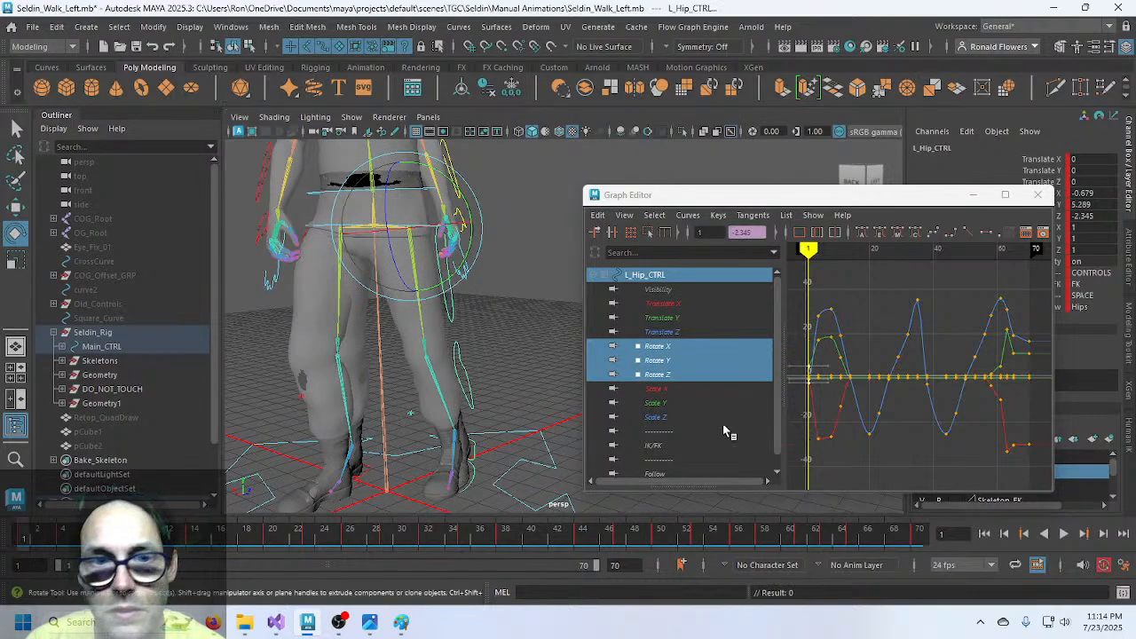
- Copy R_Knee_CTRL's Rotate X, Y and Z keys at frames 1 and 4 and paste them onto L_Knee_CTRL from frame 1
left_click_drag(369, 408, 387, 415, "alt")
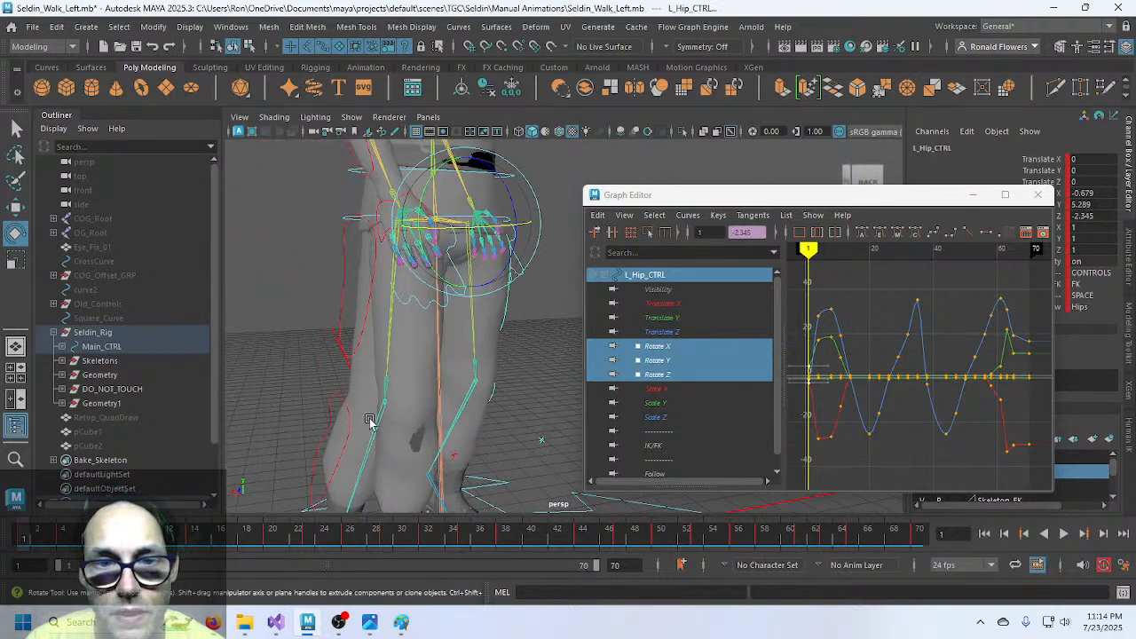
left_click(327, 401)
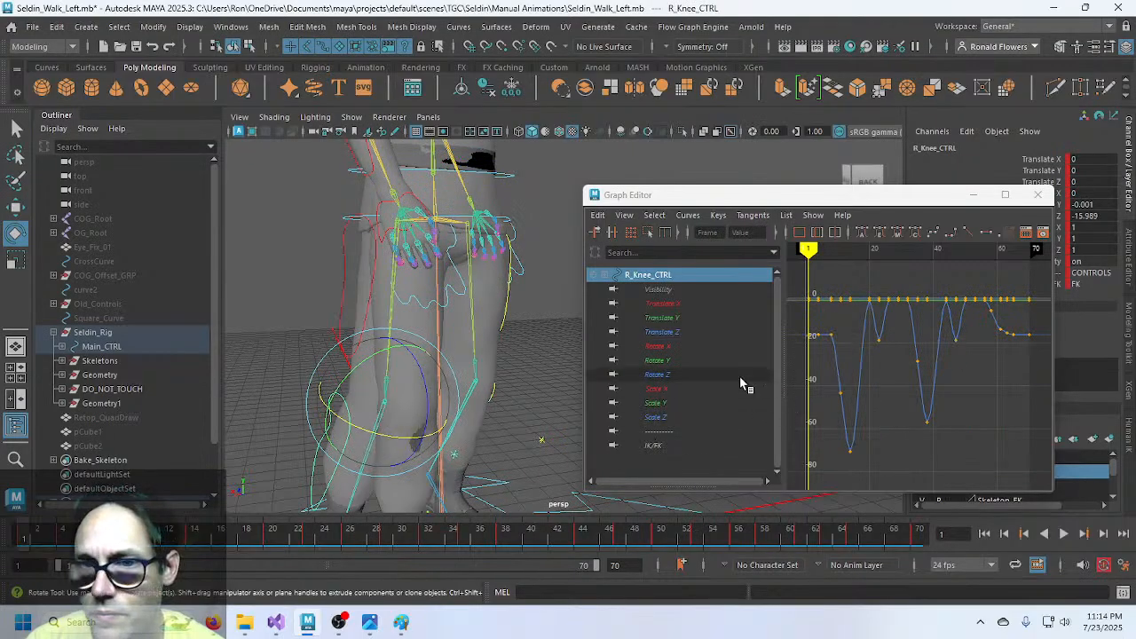
left_click_drag(657, 346, 661, 376)
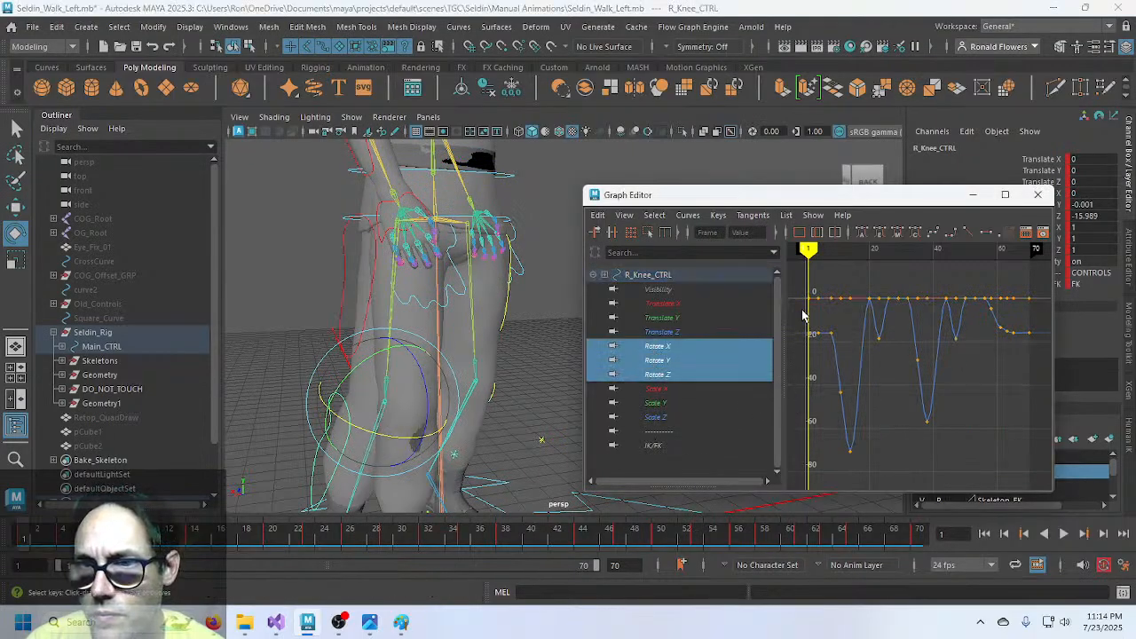
left_click_drag(797, 283, 820, 480)
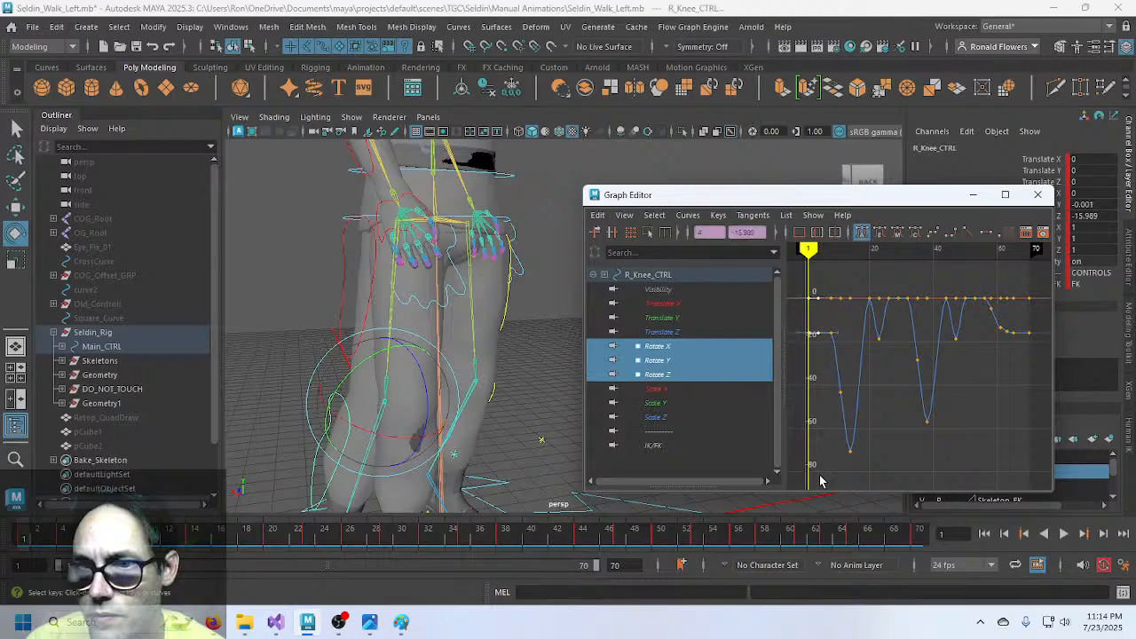
left_click(495, 394)
key("ctrl+v")
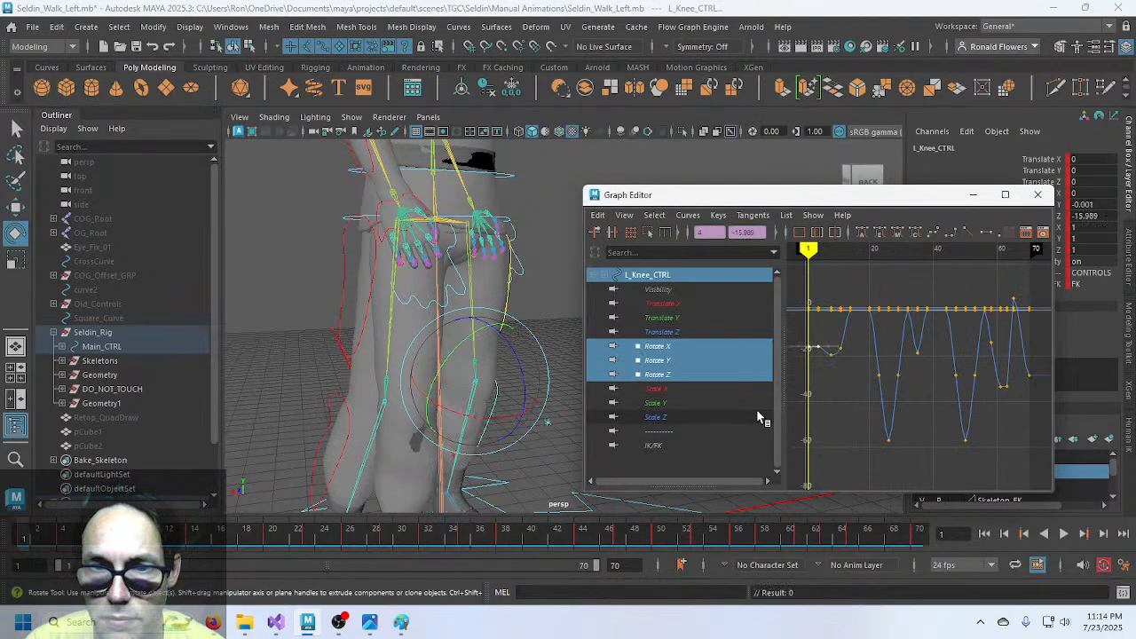
- Copy all of R_Ankle_CTRL's keys at frame 1, including its rotations, and paste them onto L_Ankle_CTRL at frame 1
middle_click_drag(347, 441, 372, 249, "alt")
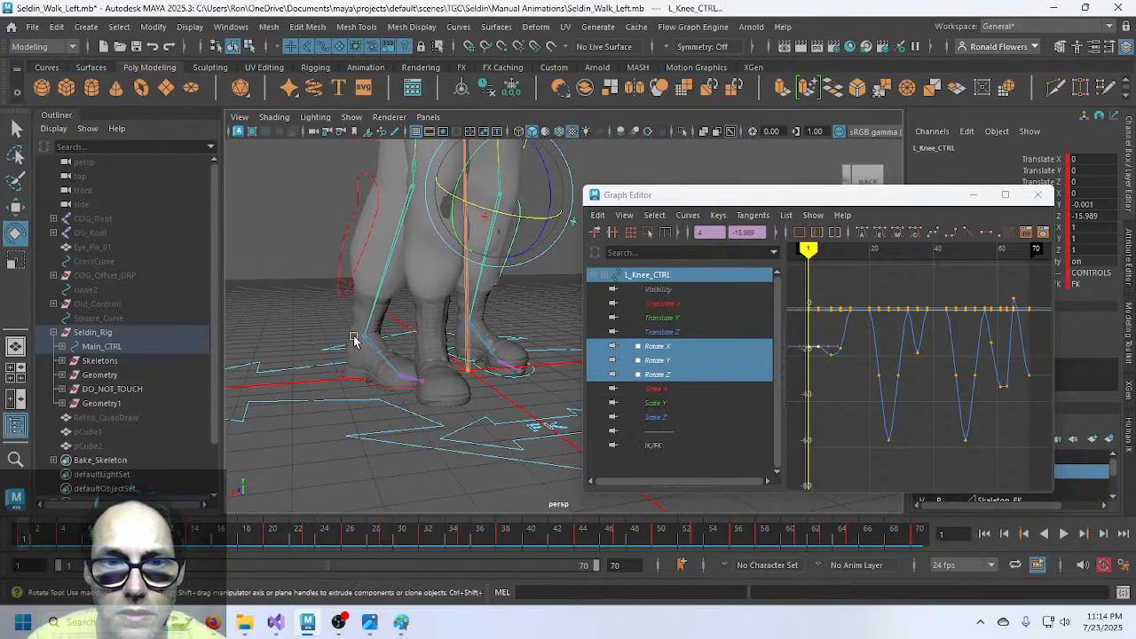
left_click(340, 376)
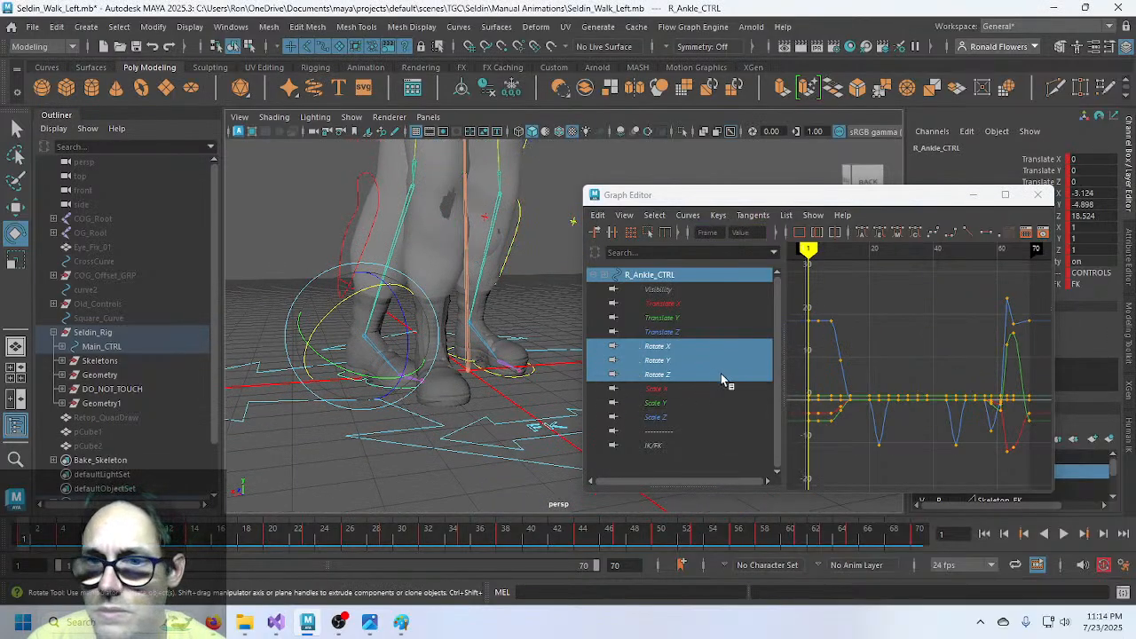
left_click_drag(794, 308, 813, 456)
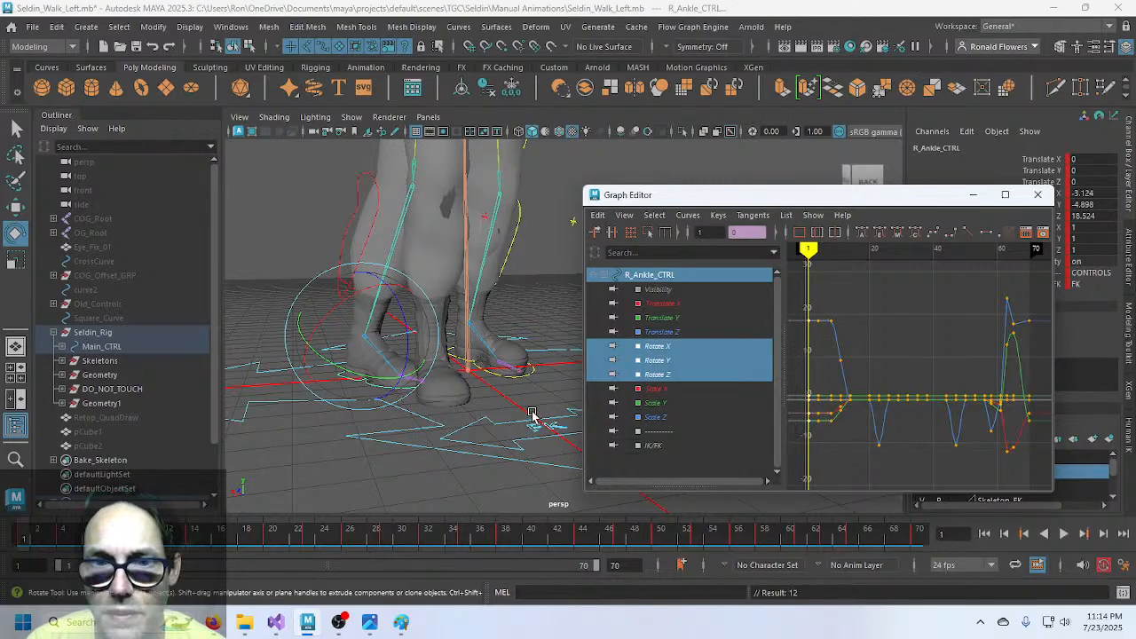
left_click(482, 380)
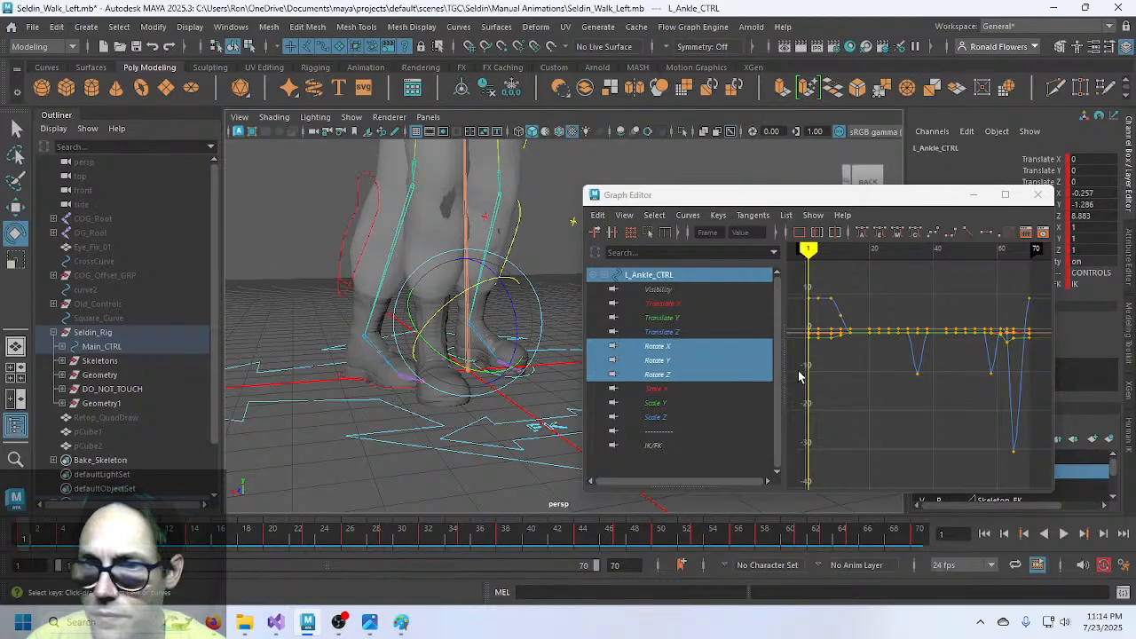
key("ctrl+v")
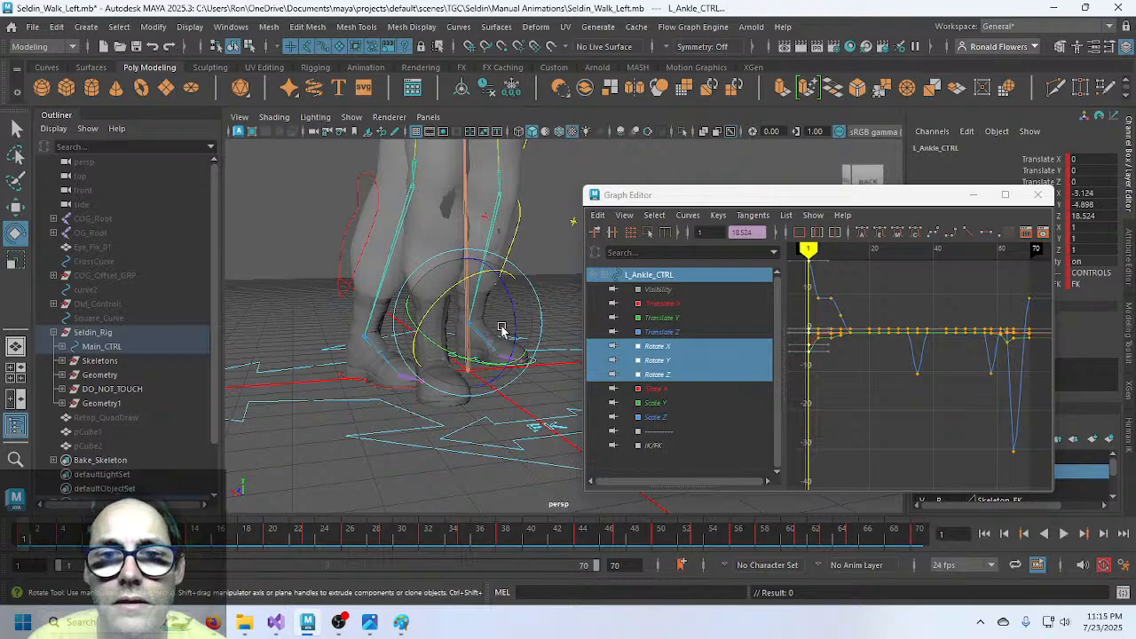
- Try to copy R_Toe_CTRL's keys at frame 1 and paste them onto L_Toe_CTRL, and undo the paste
left_click(371, 386)
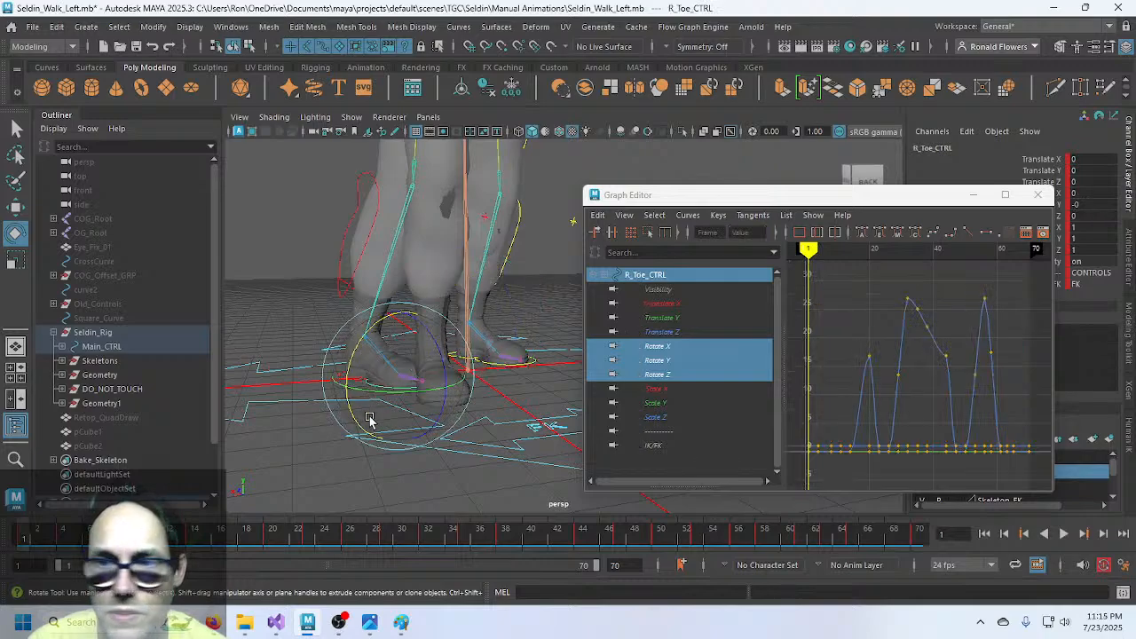
left_click_drag(792, 414, 811, 483)
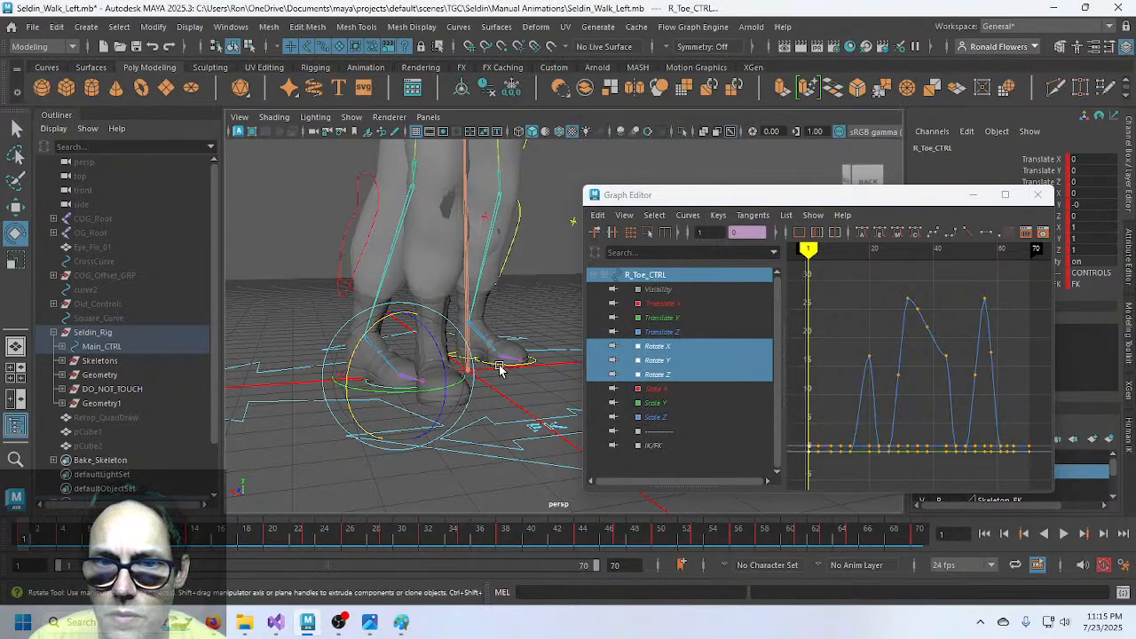
left_click(499, 368)
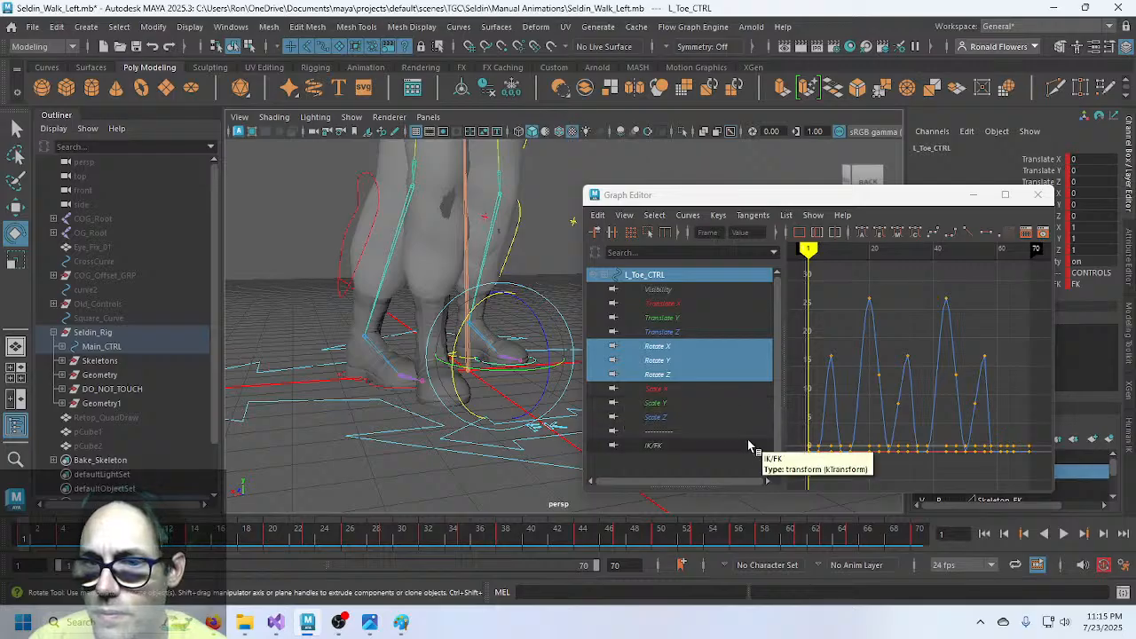
key("ctrl+v")
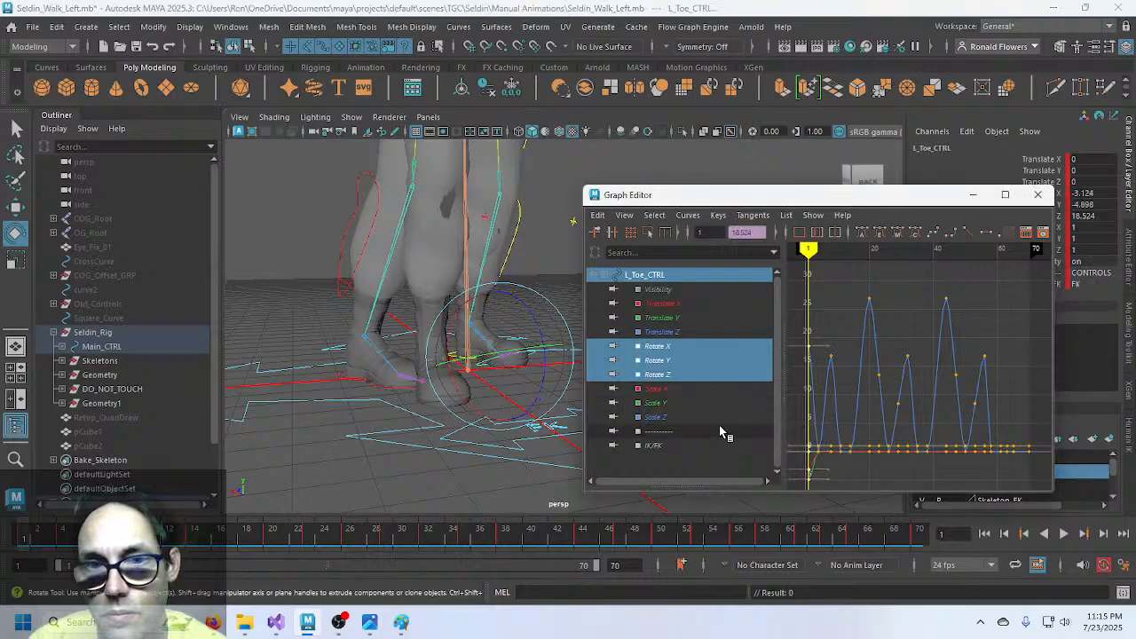
key("ctrl+z")
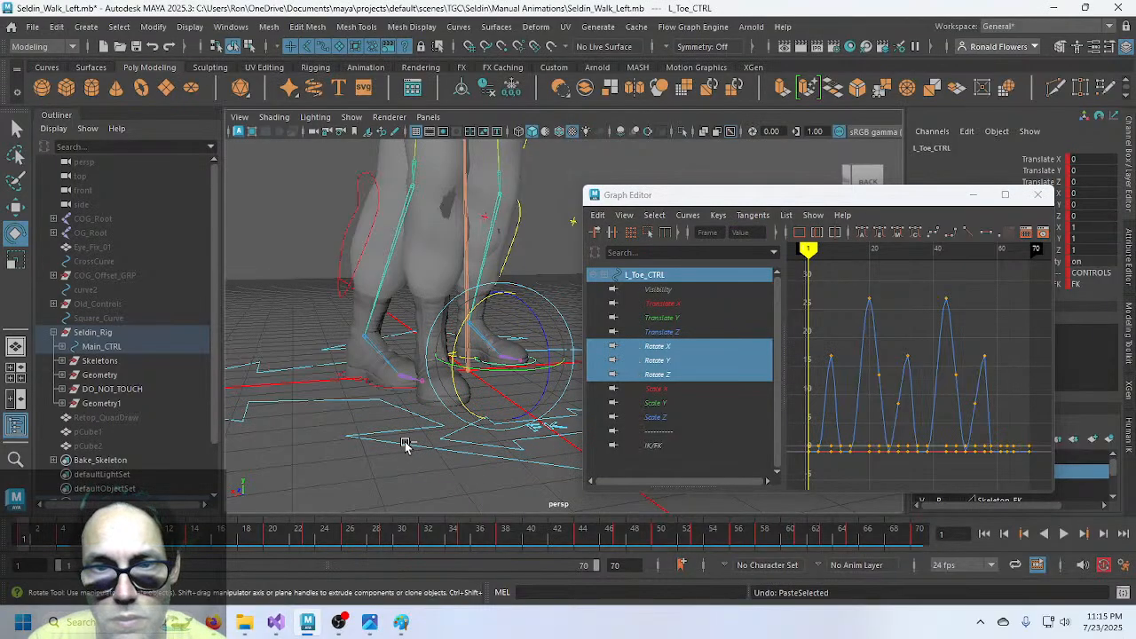
- Examine the toe controls on the feet and check R_Toe_CTRL's Rotate X, Rotate Y and Rotate Z curves one by one
mouse_move(463, 415)
left_mouse_down("alt")
mouse_move(276, 426)
mouse_move(448, 422)
left_mouse_up("alt")
left_click_drag(530, 424, 372, 443, "alt")
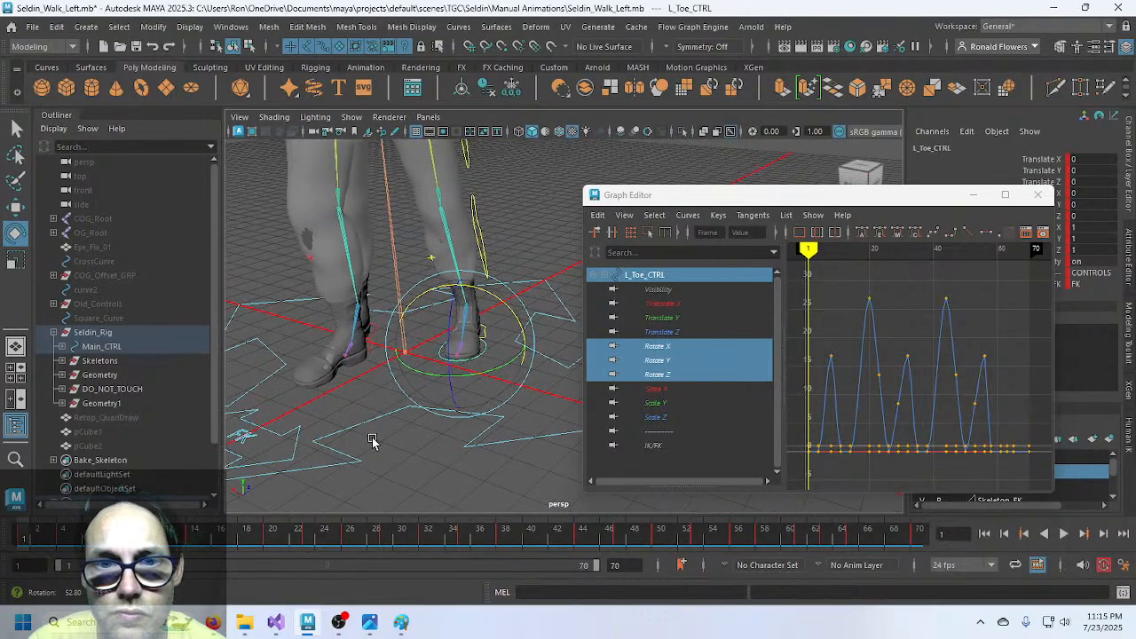
scroll(395, 426, "up", 8)
middle_click_drag(336, 436, 502, 370, "alt")
left_click_drag(503, 370, 446, 398, "alt")
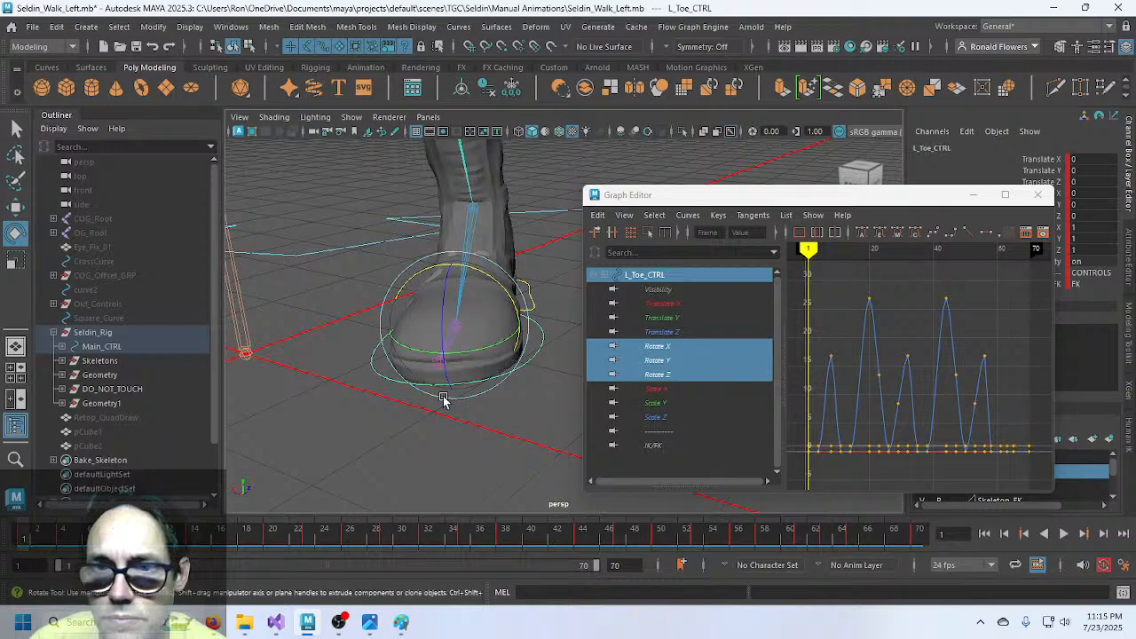
scroll(446, 398, "down", 5)
left_click_drag(373, 398, 475, 397, "alt")
left_click(418, 408)
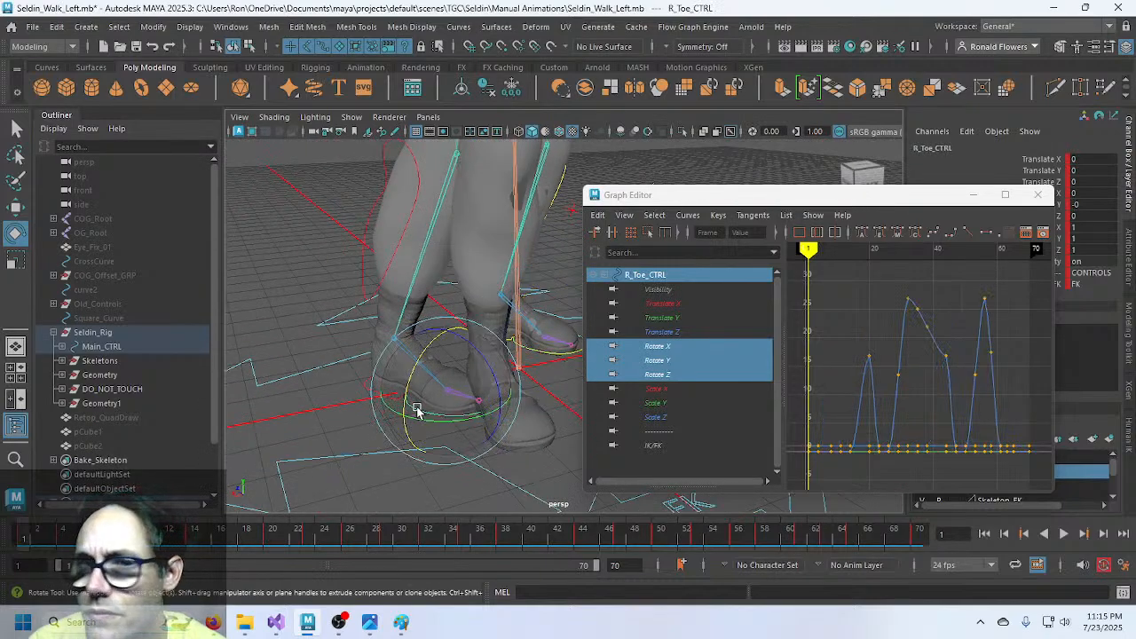
left_click(663, 345)
left_click(668, 358)
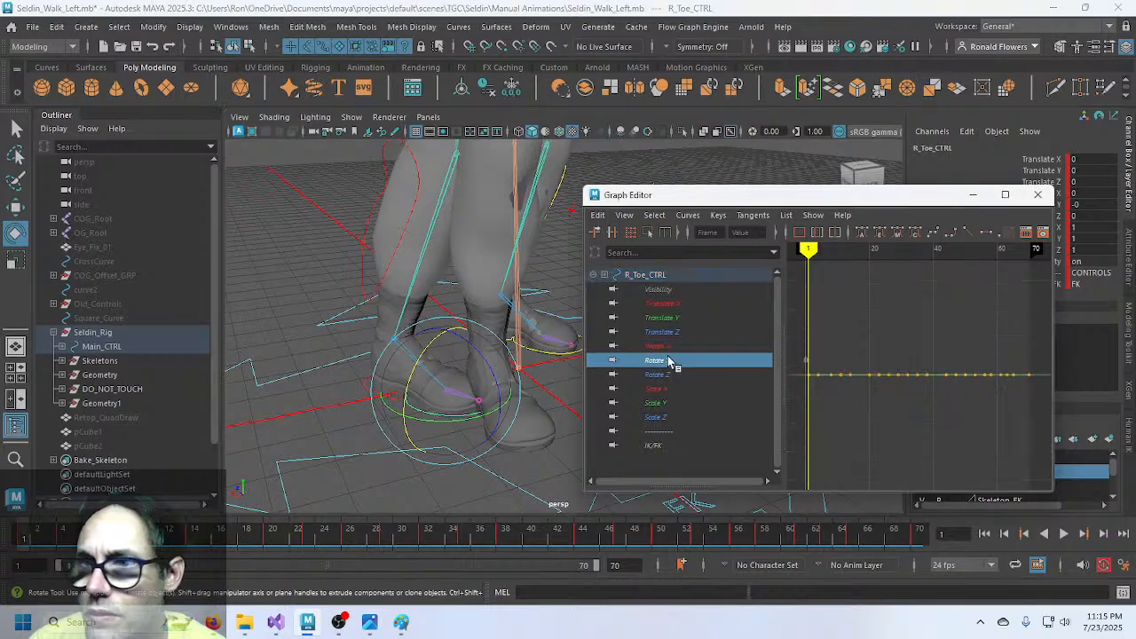
left_click(669, 375)
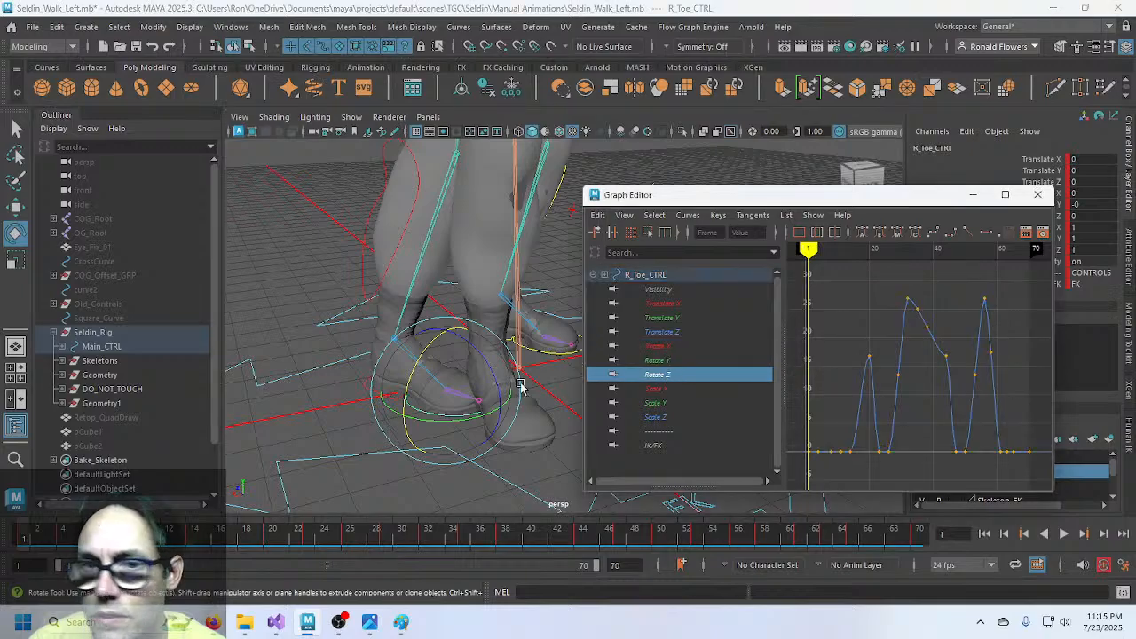
- Check L_Toe_CTRL's Rotate X, Rotate Y and Rotate Z curves one by one in the Graph Editor
left_click_drag(501, 390, 417, 374, "alt")
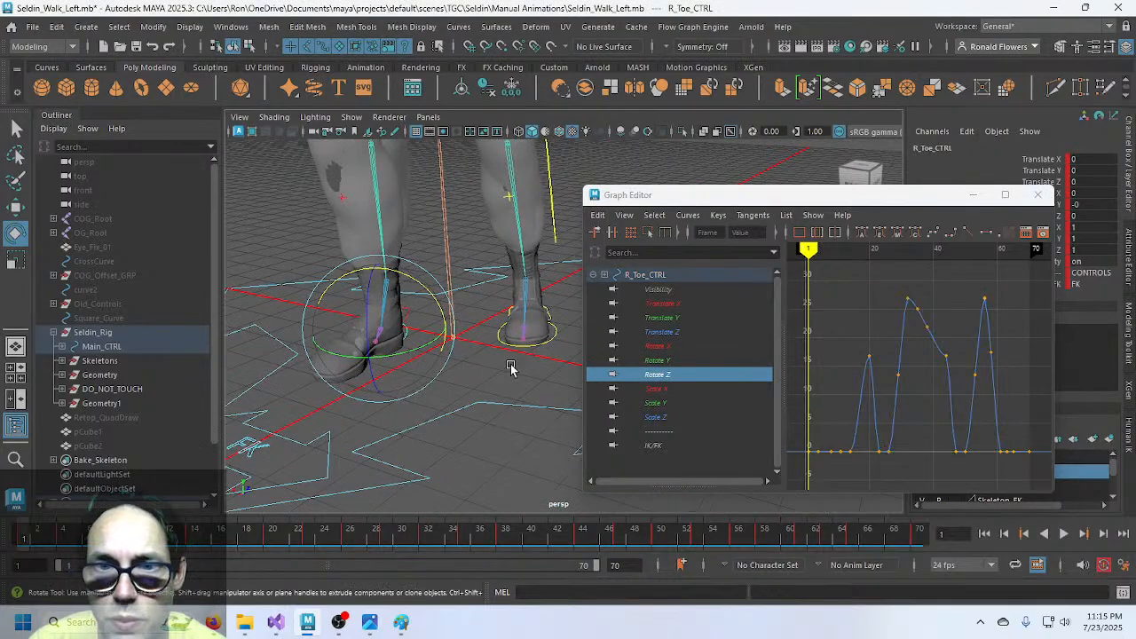
left_click(550, 342)
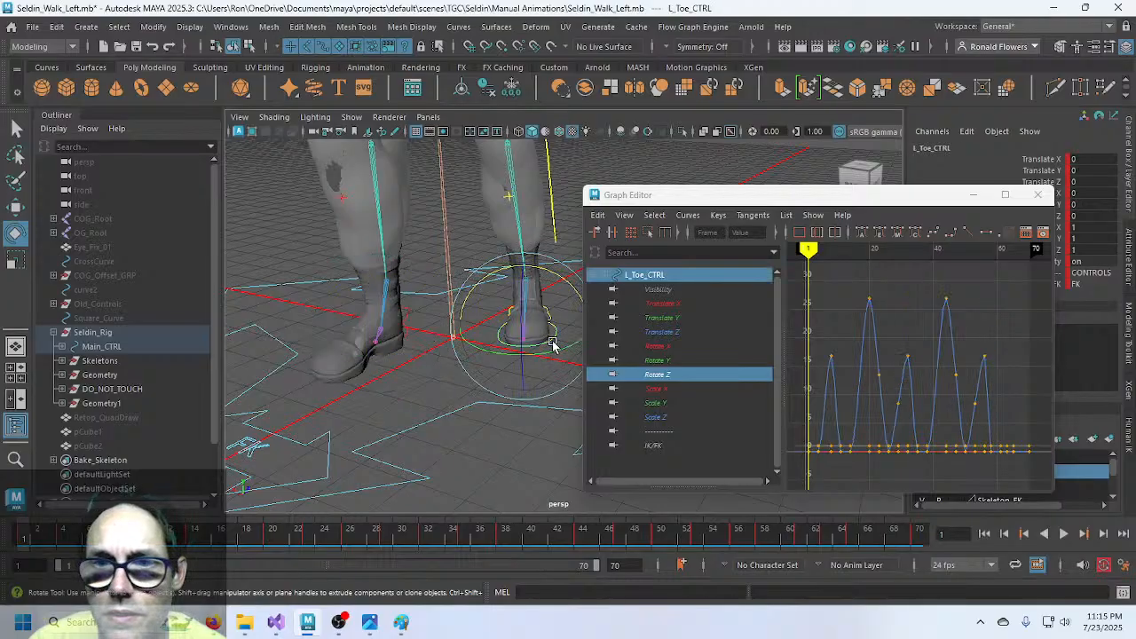
left_click(677, 360)
left_click(677, 347)
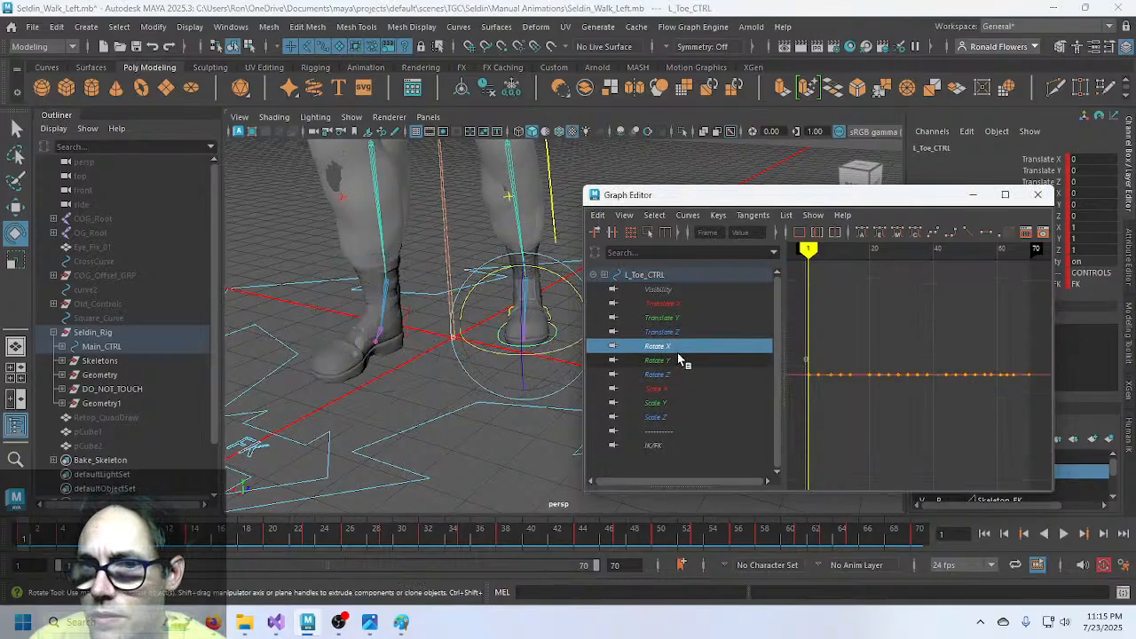
left_click(677, 360)
left_click(674, 374)
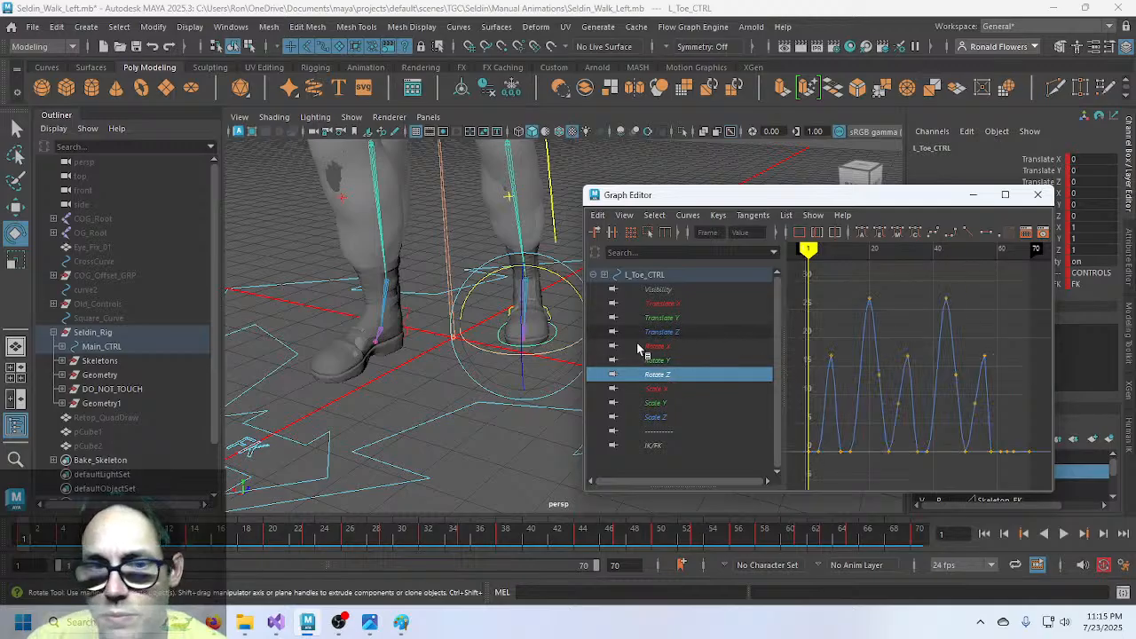
- Copy L_Hip_CTRL's Rotate X, Rotate Y and Rotate Z keys at frame 70 in the Graph Editor
left_click_drag(329, 396, 396, 395, "alt")
scroll(396, 395, "down", 5)
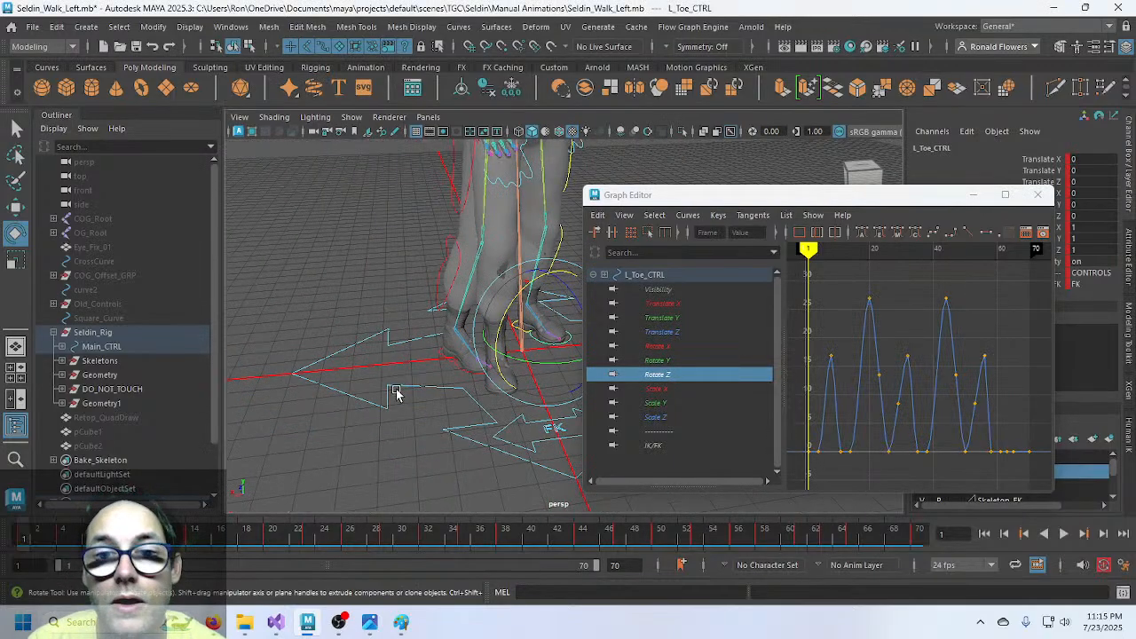
middle_click_drag(413, 310, 346, 392, "alt")
left_click_drag(347, 393, 355, 337, "alt")
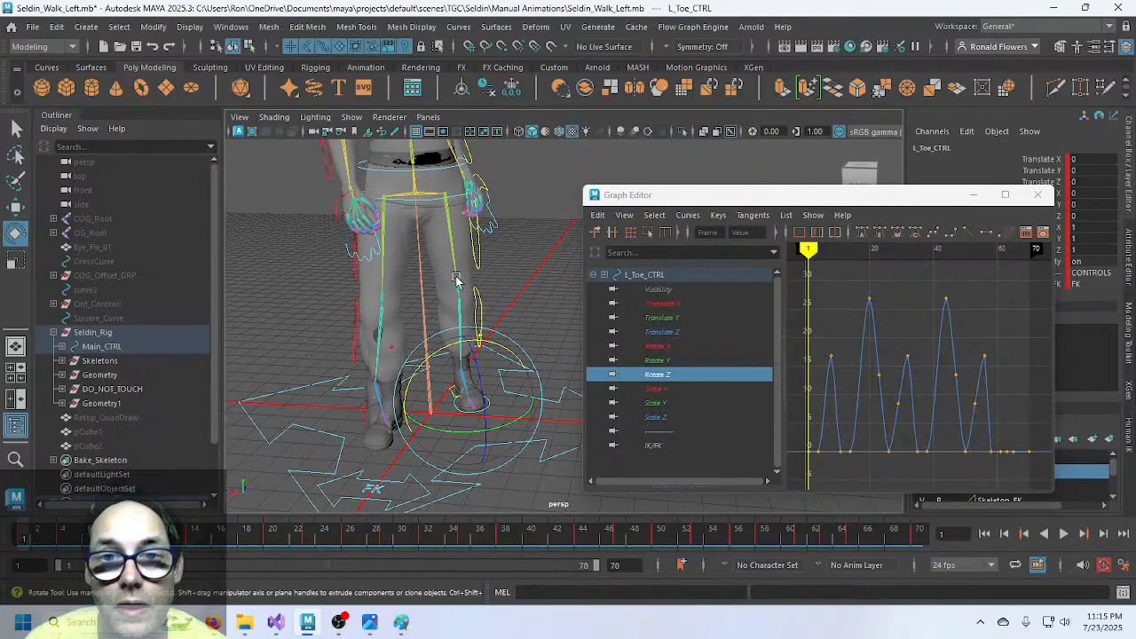
left_click(480, 265)
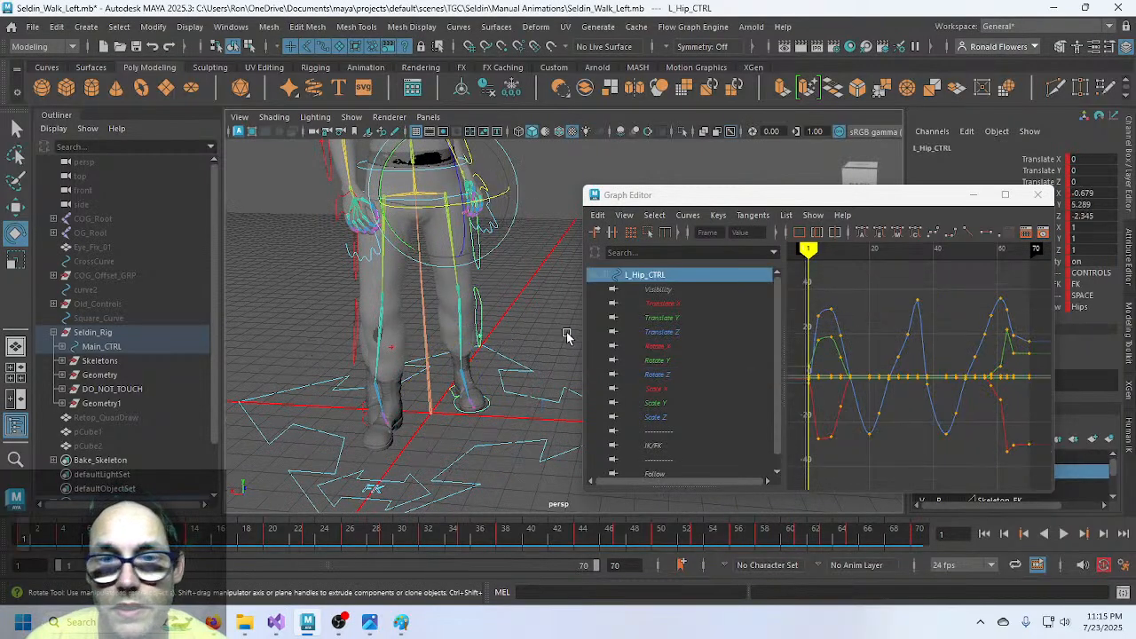
left_click(918, 538)
left_click_drag(655, 347, 656, 375)
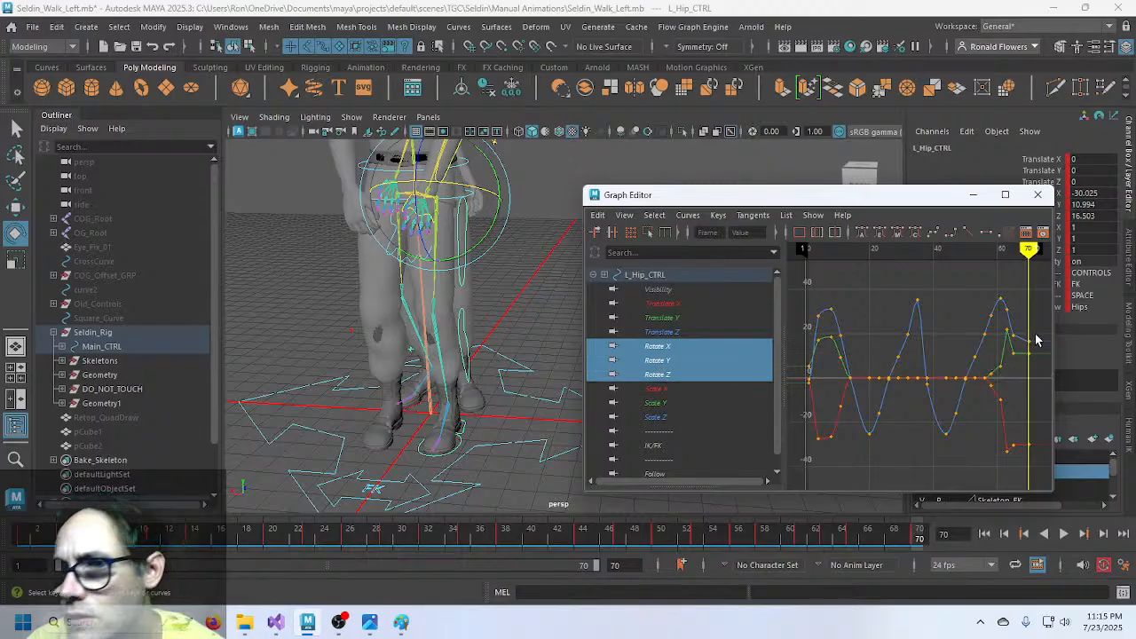
left_click_drag(1038, 384, 1025, 461)
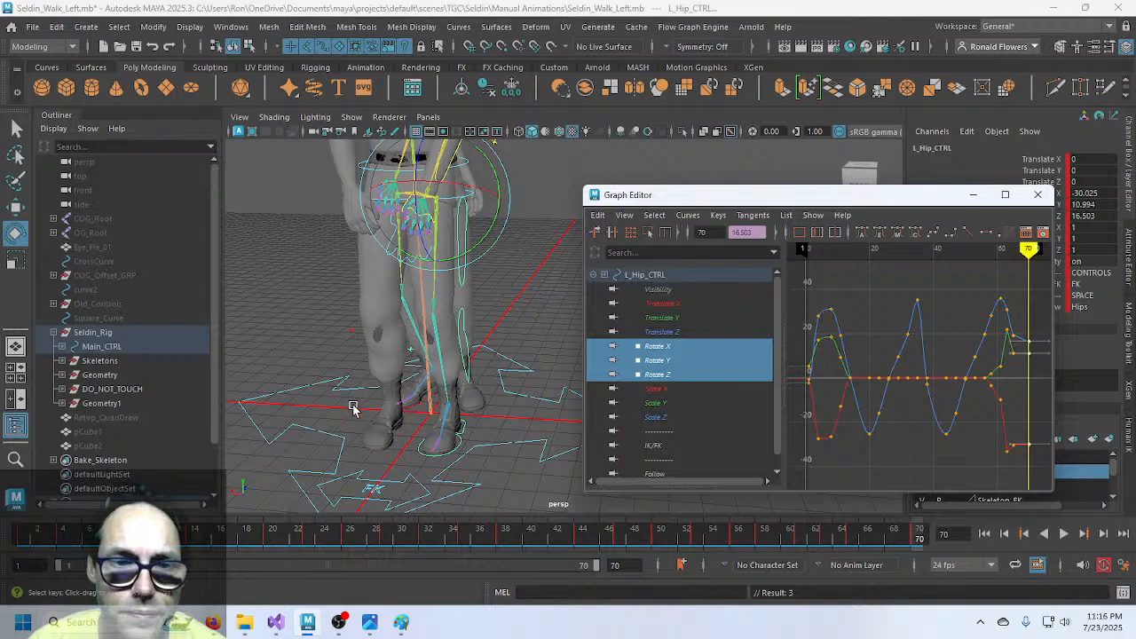
- Paste the copied frame 70 hip rotation keys onto R_Hip_CTRL at frame 1
left_click(25, 535)
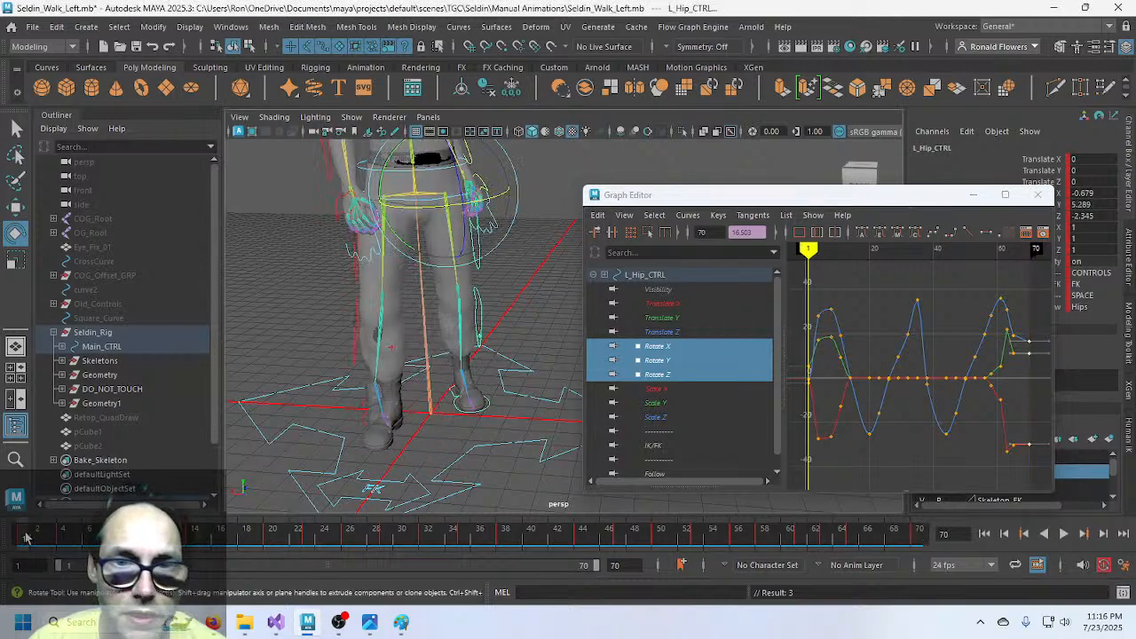
left_click(352, 278)
left_click(807, 422)
key("ctrl+v")
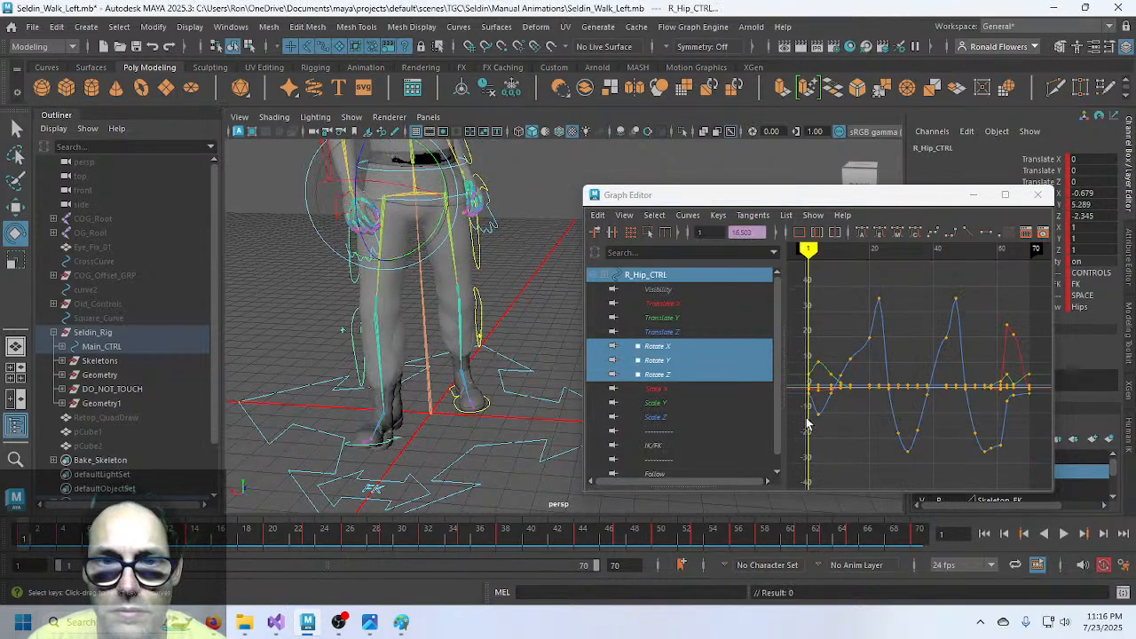
- Copy L_Knee_CTRL's Rotate X, Rotate Y and Rotate Z keys at frame 70
left_click(478, 302)
left_click(920, 532)
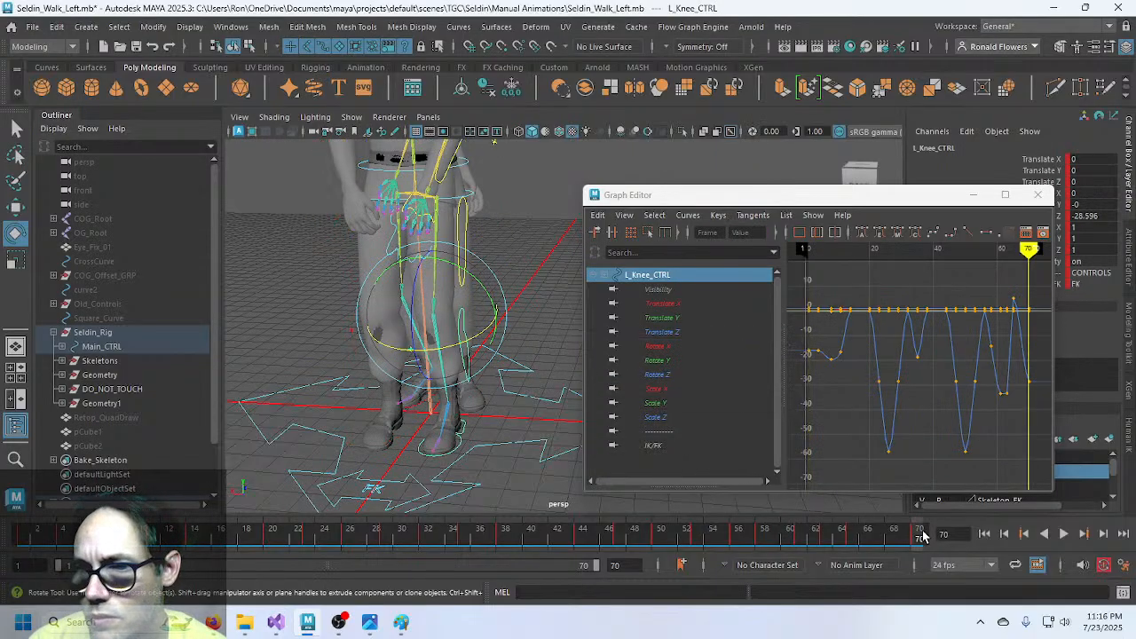
mouse_move(1048, 296)
left_mouse_down()
mouse_move(1023, 433)
mouse_move(1040, 309)
left_mouse_up()
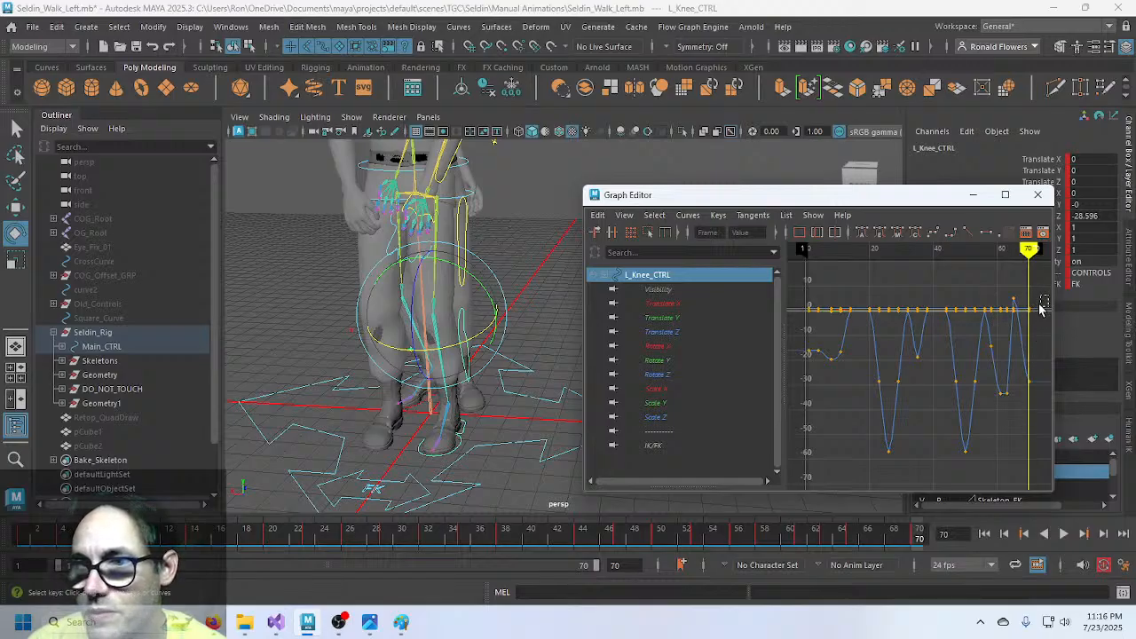
left_click_drag(665, 347, 661, 374)
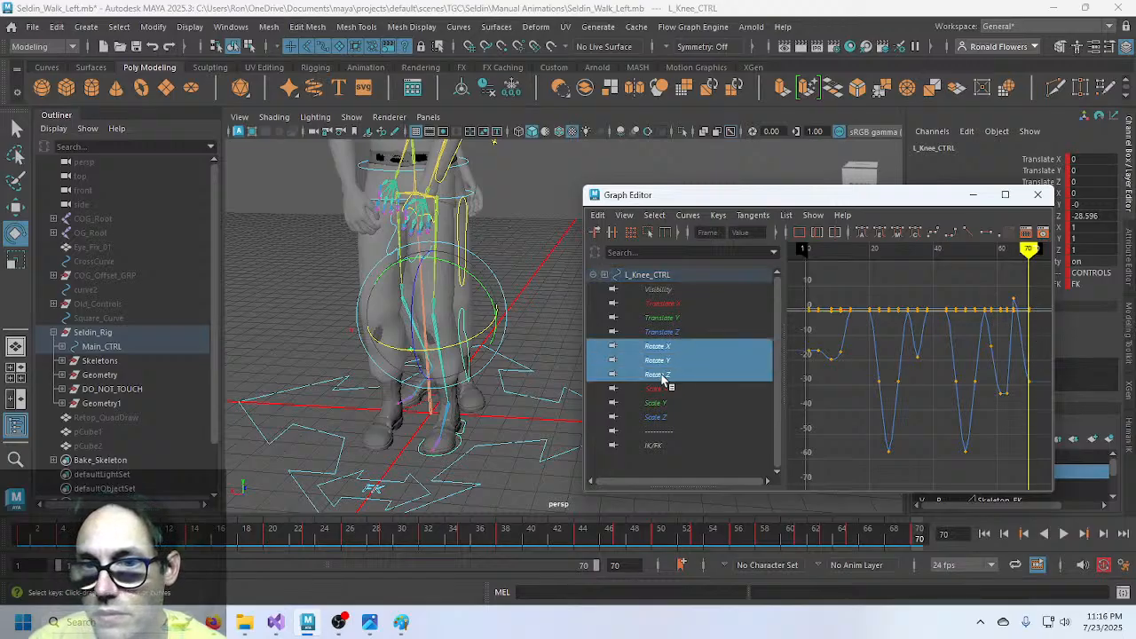
left_click_drag(1043, 302, 1019, 412)
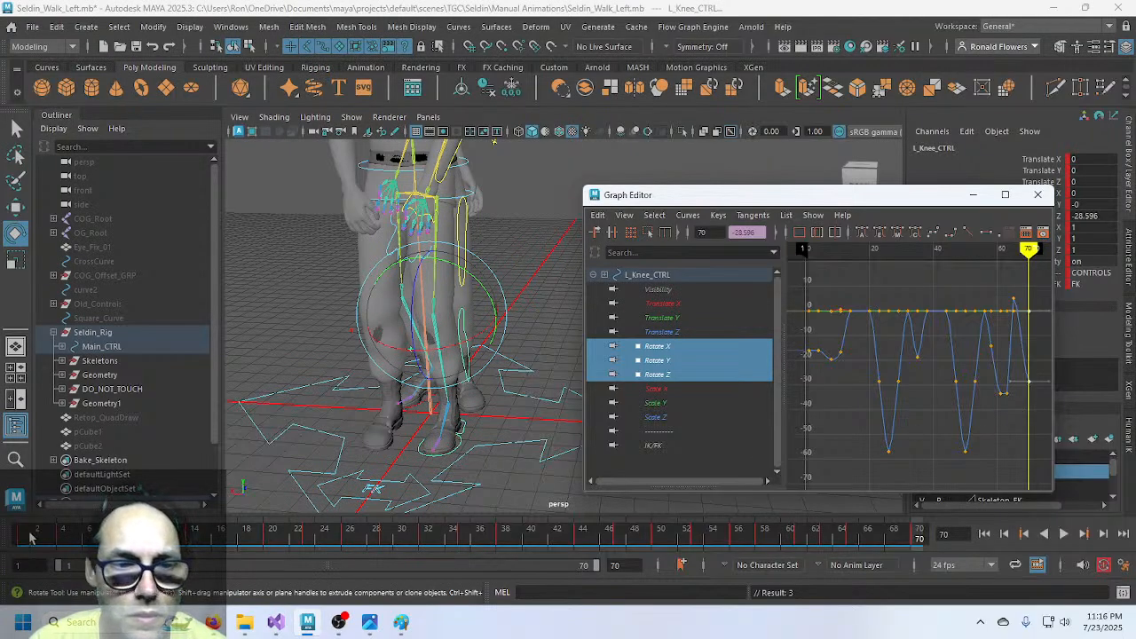
- Paste the copied knee rotation keys onto R_Knee_CTRL at frame 1
left_click(31, 536)
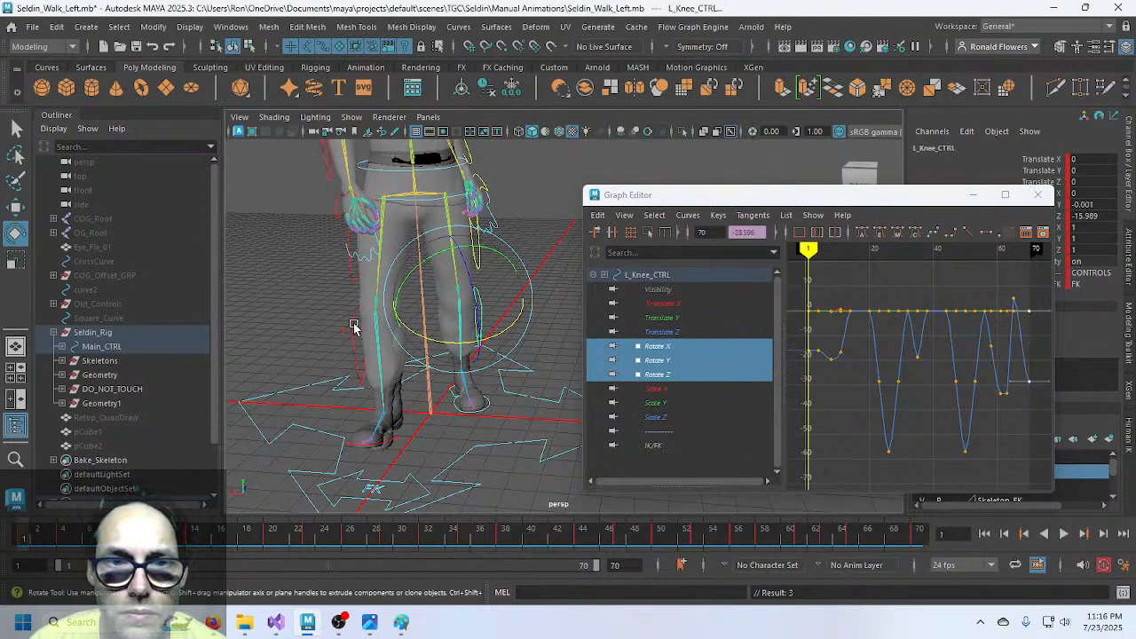
left_click(354, 327)
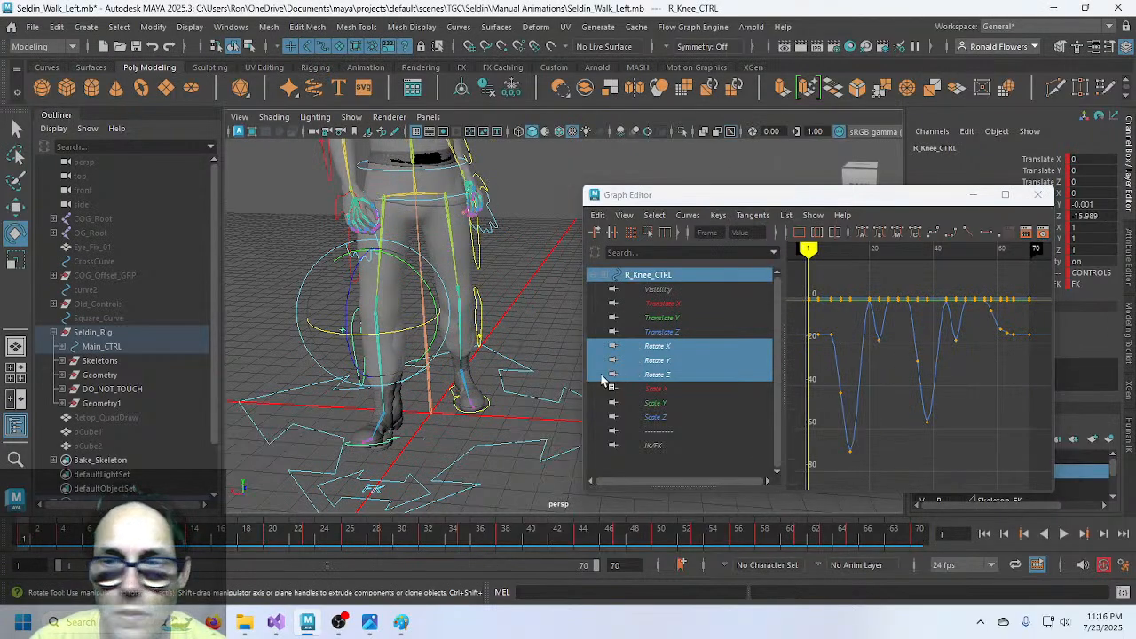
key("ctrl+v")
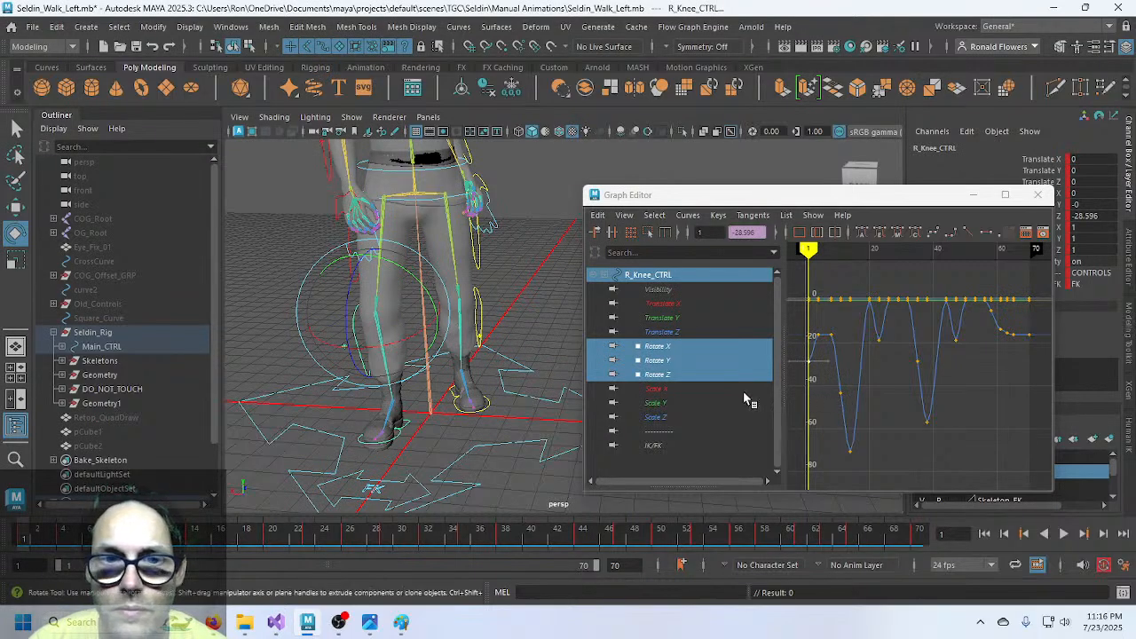
- Copy all of L_Ankle_CTRL's keys at frame 70, including its rotations
left_click(448, 394)
left_click(915, 530)
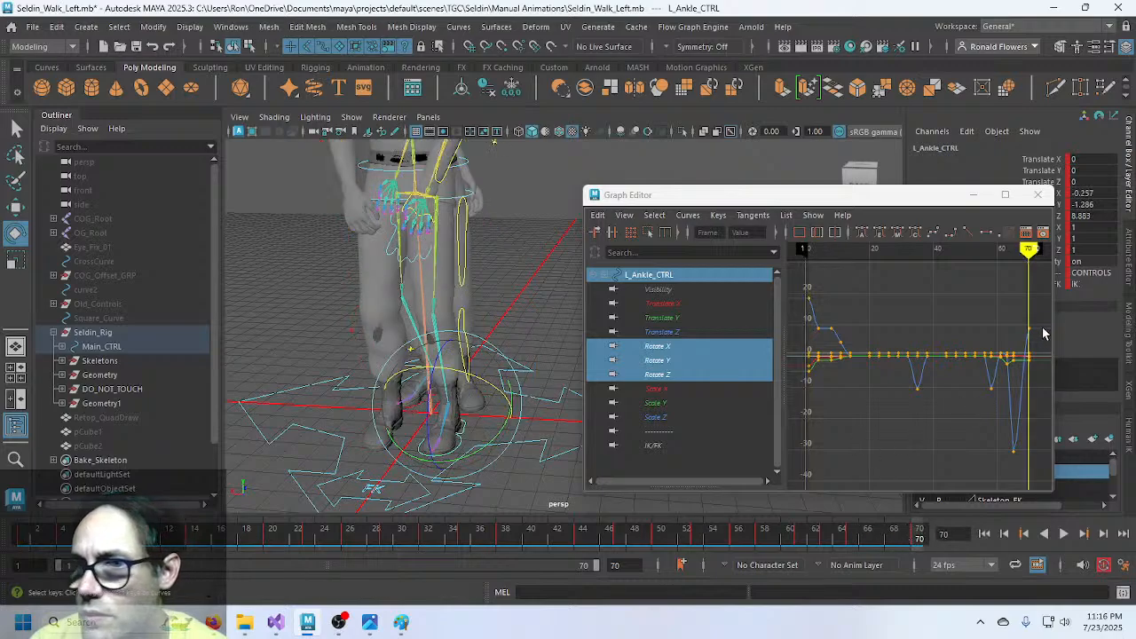
left_click_drag(1043, 312, 1019, 443)
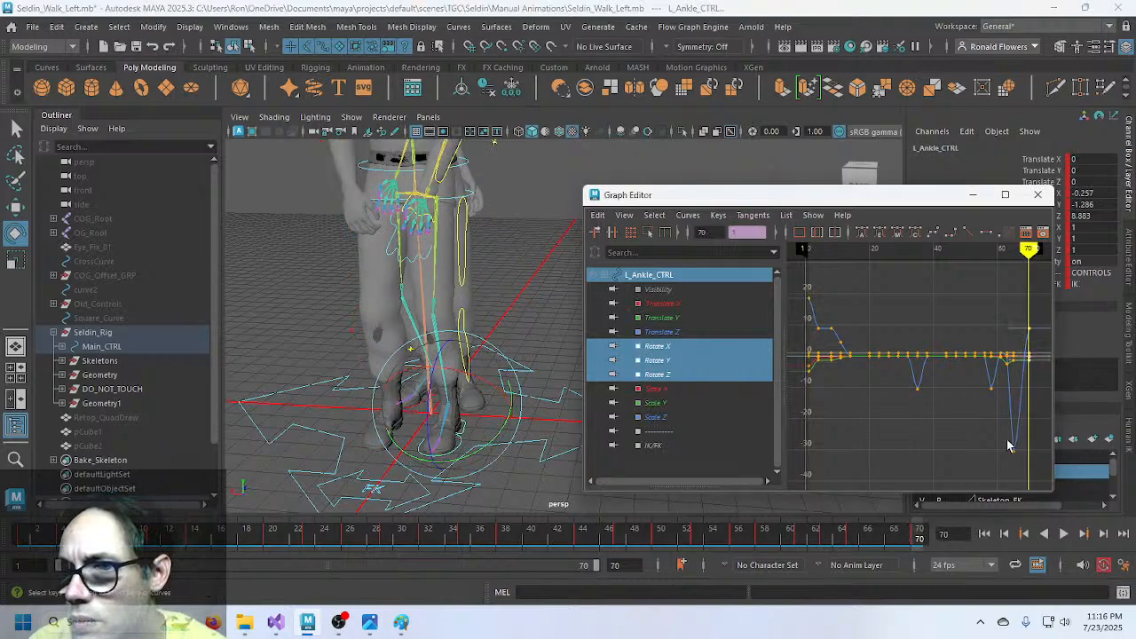
key("s")
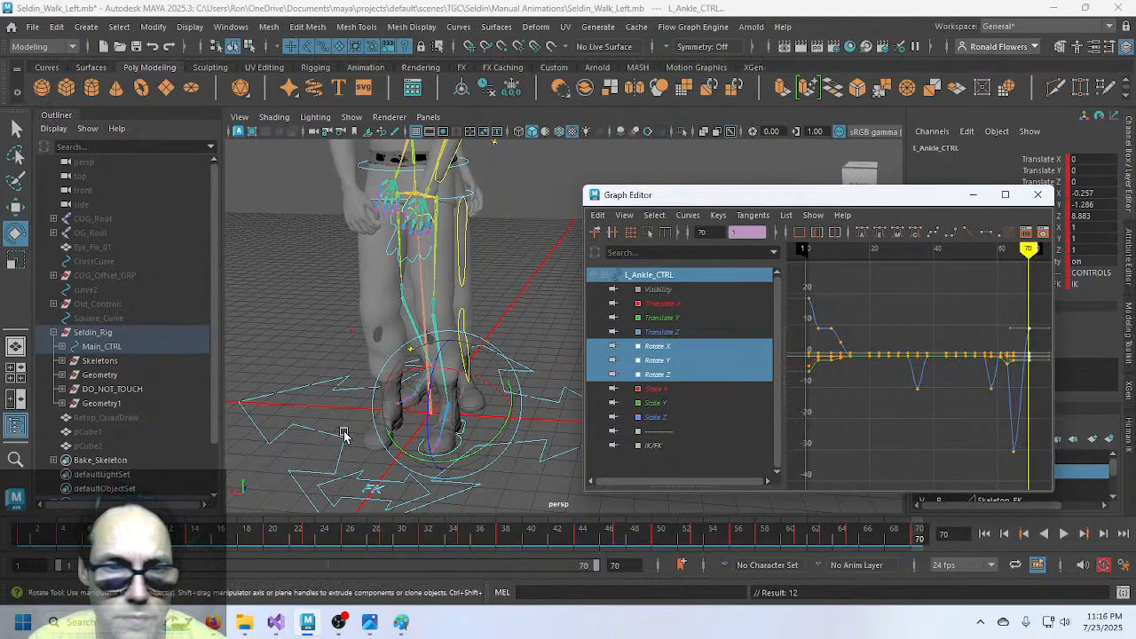
- Paste the copied ankle keys onto R_Ankle_CTRL at frame 1
left_click(24, 538)
left_click_drag(404, 431, 396, 470)
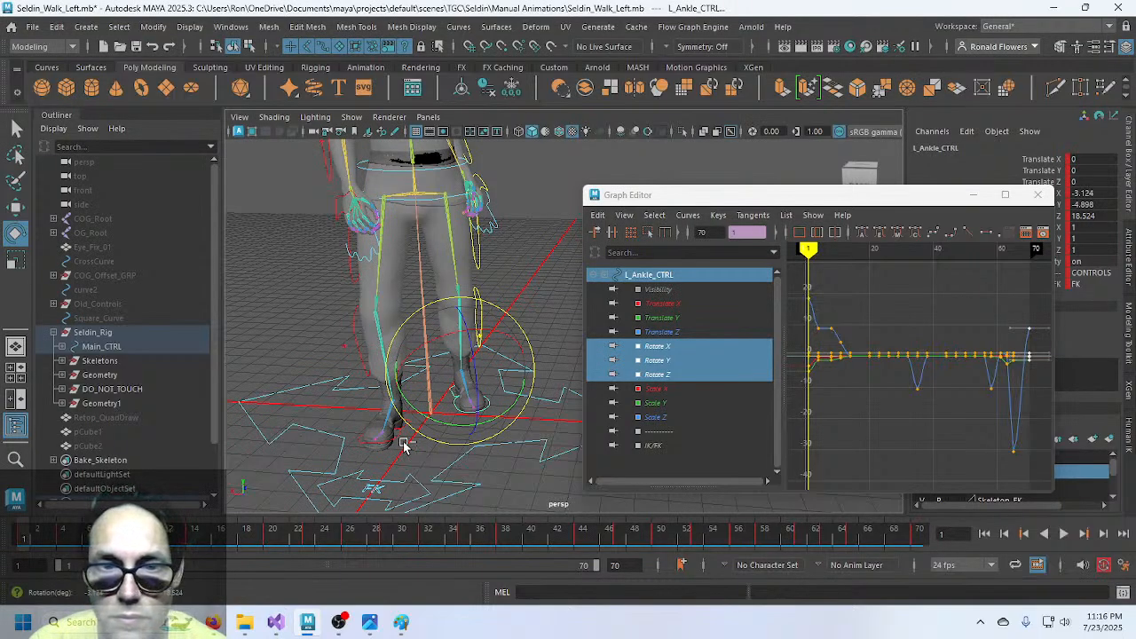
key("ctrl+z")
left_click(24, 538)
left_click_drag(344, 438, 355, 466, "alt")
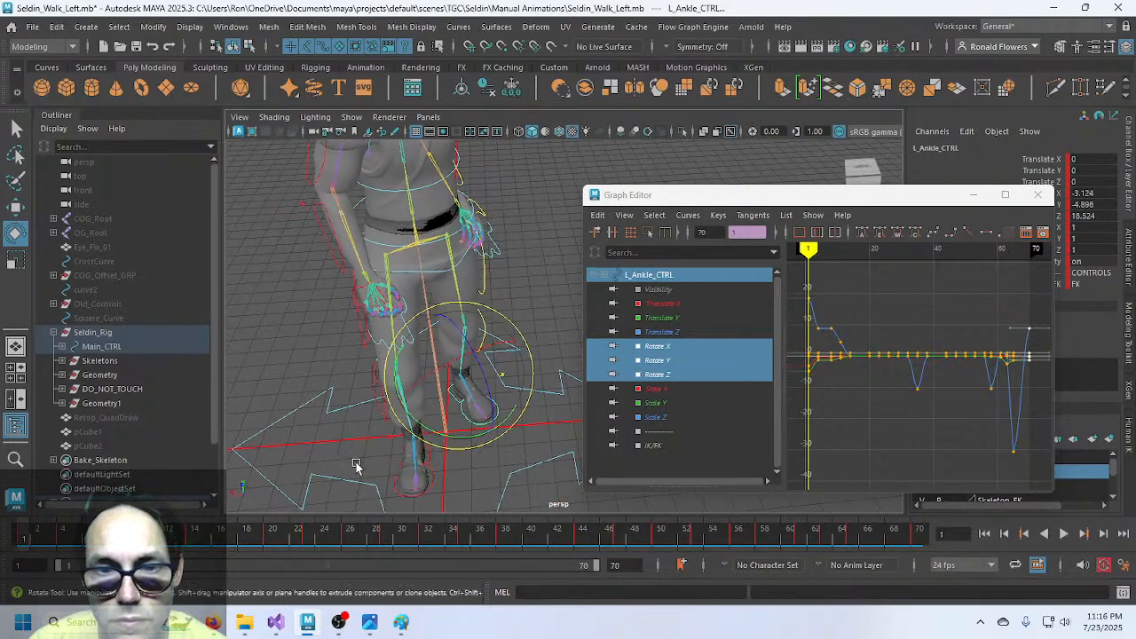
left_click(429, 461)
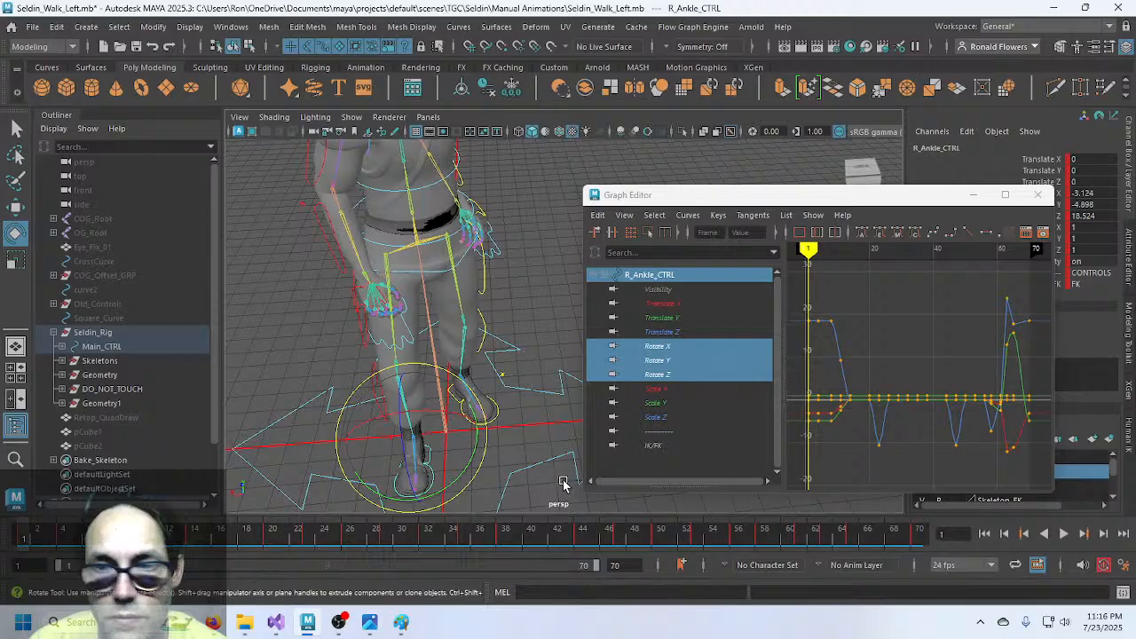
key("ctrl+v")
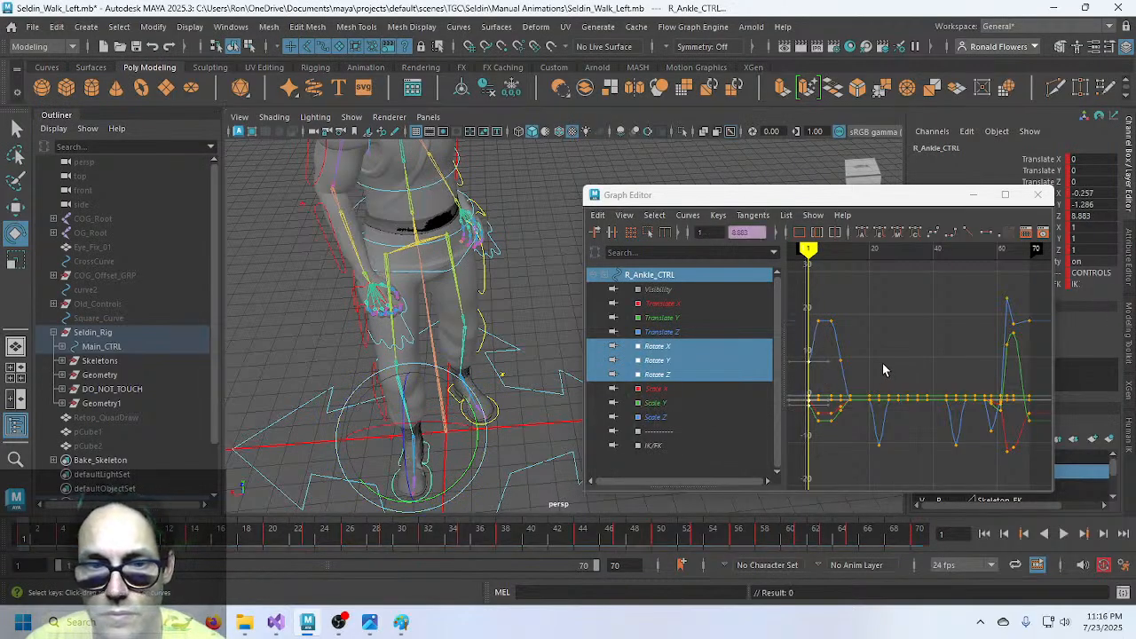
- Examine R_Toe_CTRL's animation curves and the character's pose at frame 1 from several angles
left_click_drag(538, 451, 446, 372, "alt")
left_click(536, 370)
left_click(452, 367)
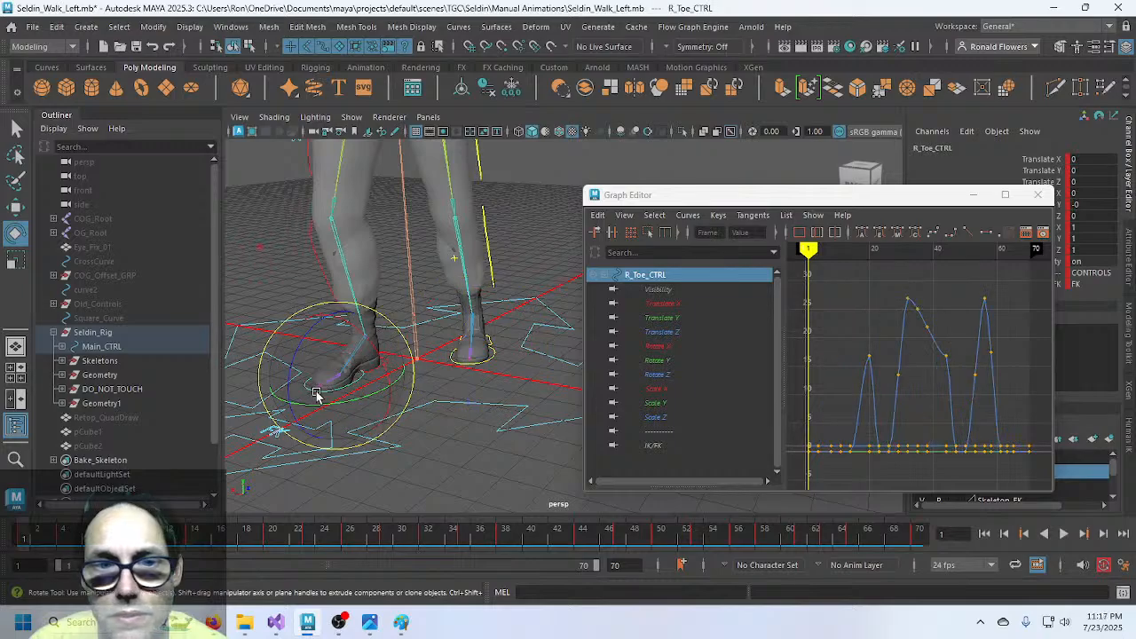
left_click(514, 303)
scroll(515, 303, "down", 5)
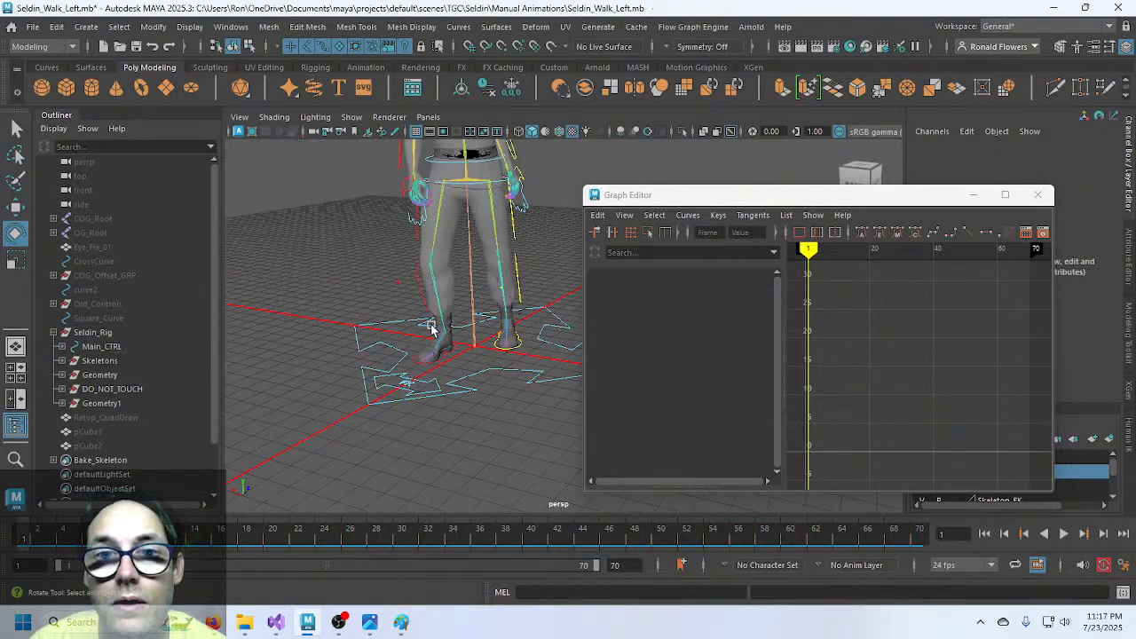
left_click_drag(431, 327, 553, 328, "alt")
middle_click_drag(553, 328, 370, 393, "alt")
left_click_drag(370, 393, 434, 330, "alt")
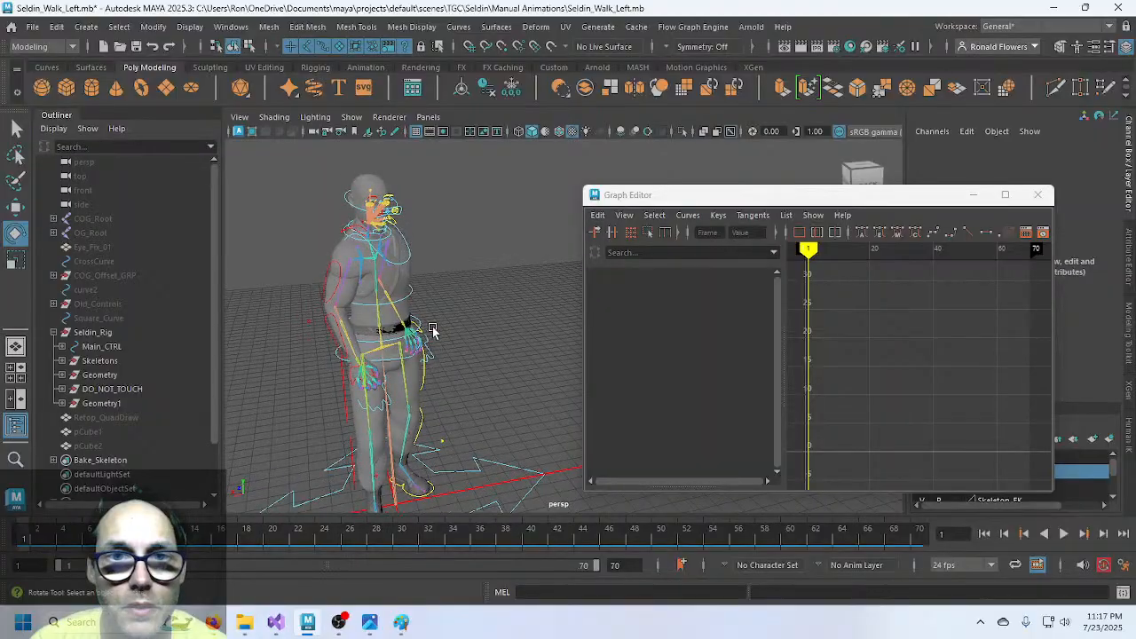
- Inspect the Geometry1 group against the rig and view the animation curves of all FK_Selection set members
left_click(101, 403)
left_click_drag(458, 385, 425, 406, "alt")
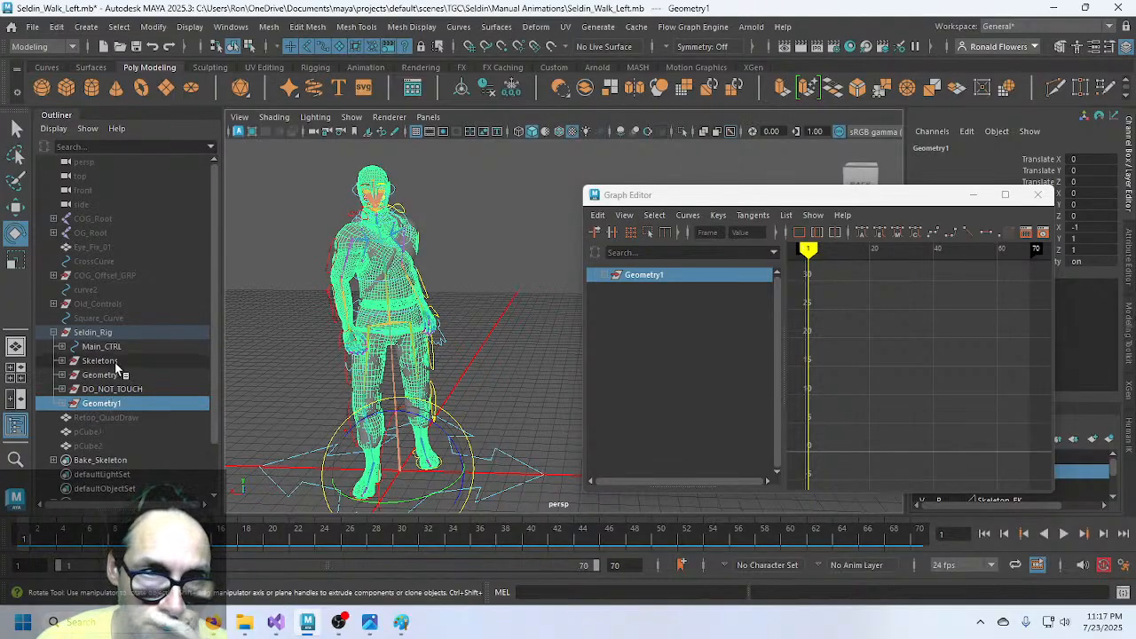
scroll(158, 435, "down", 2)
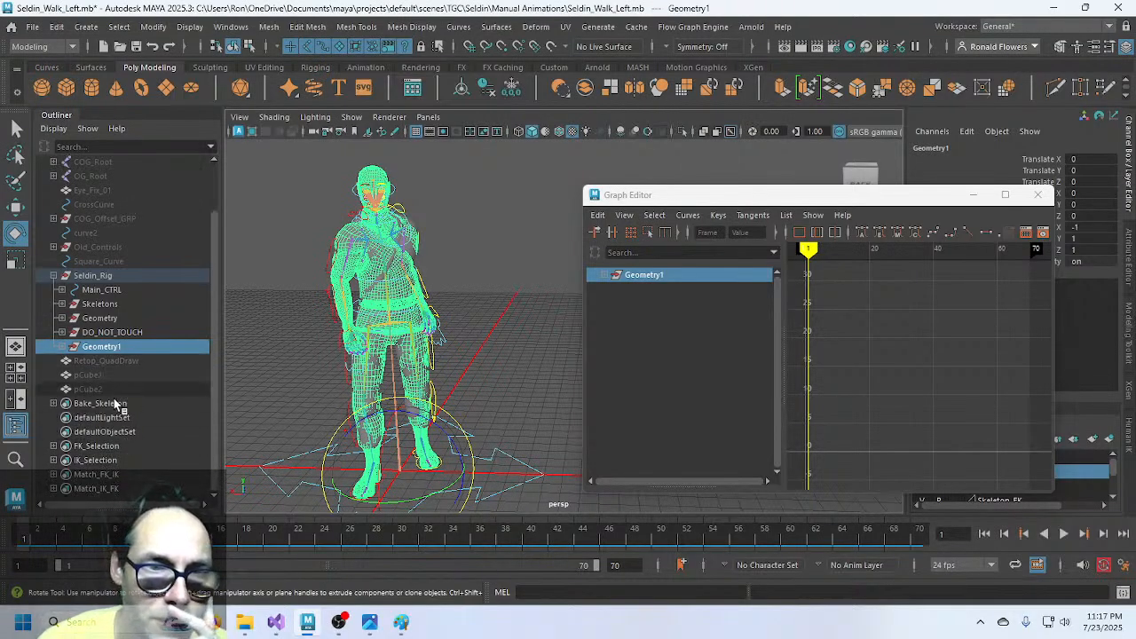
left_click(89, 448)
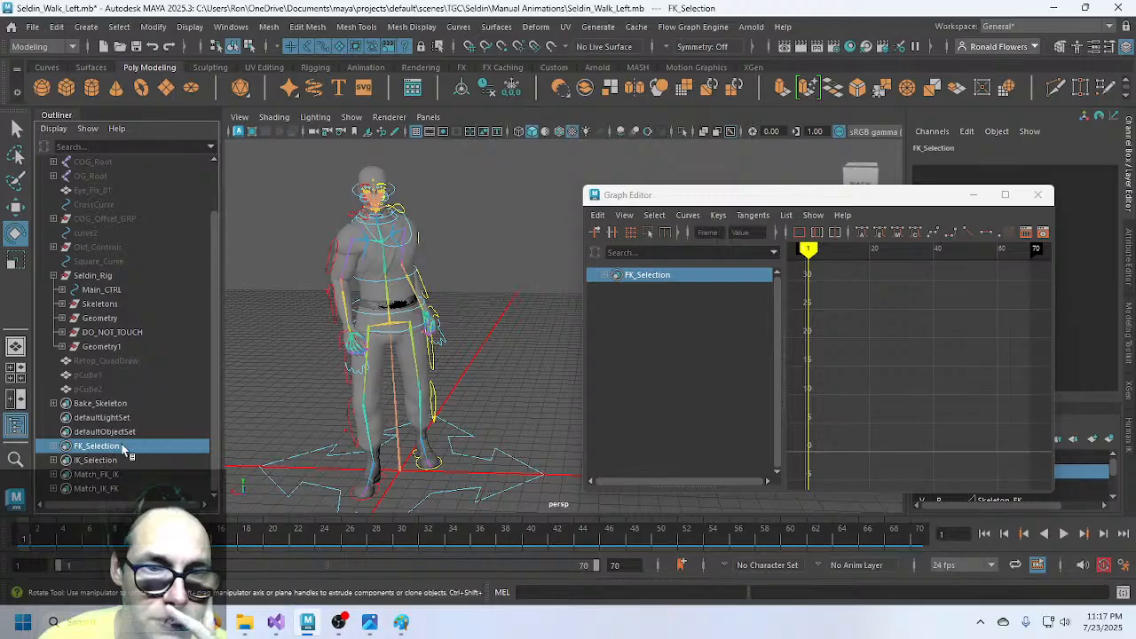
right_click(115, 446)
left_click(201, 253)
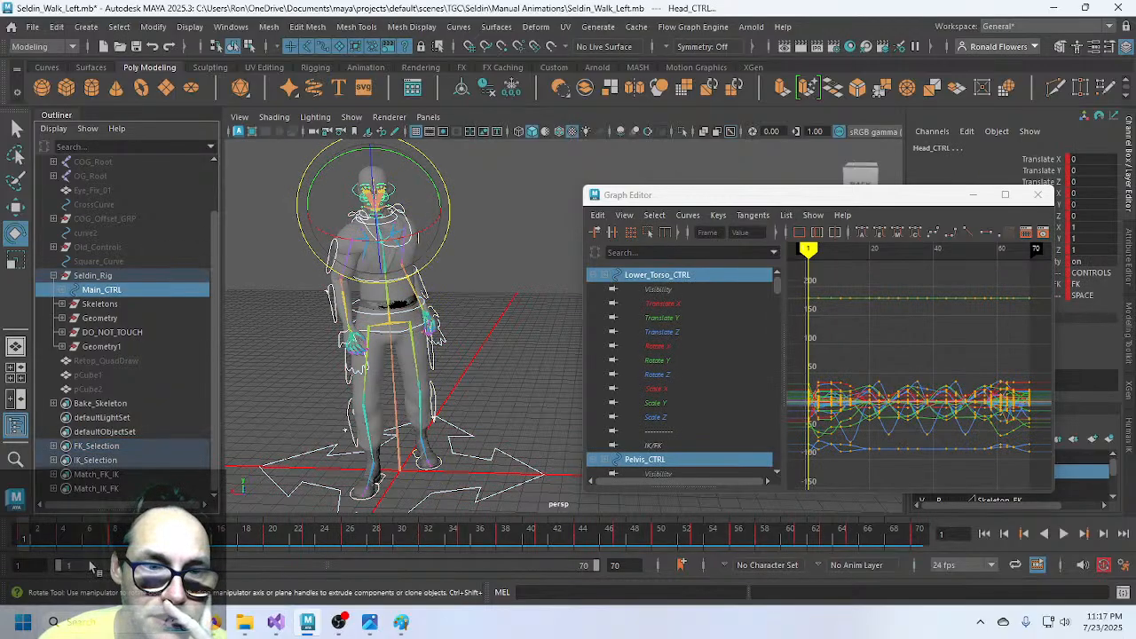
left_click(300, 396)
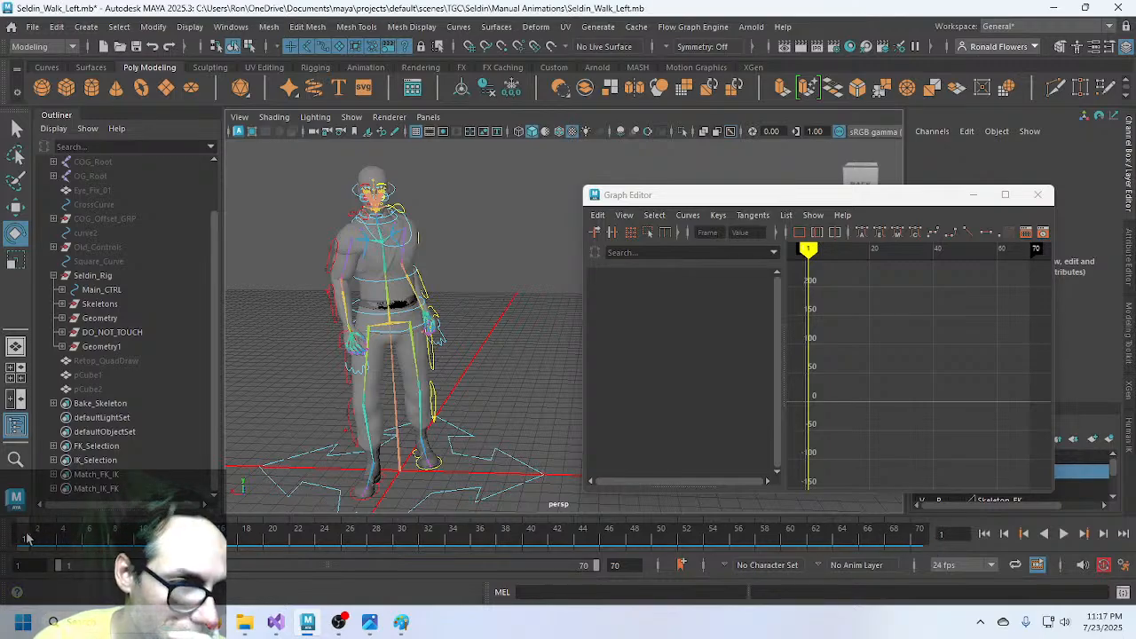
- Check the pose at frame 4 and save the scene
left_click(62, 539)
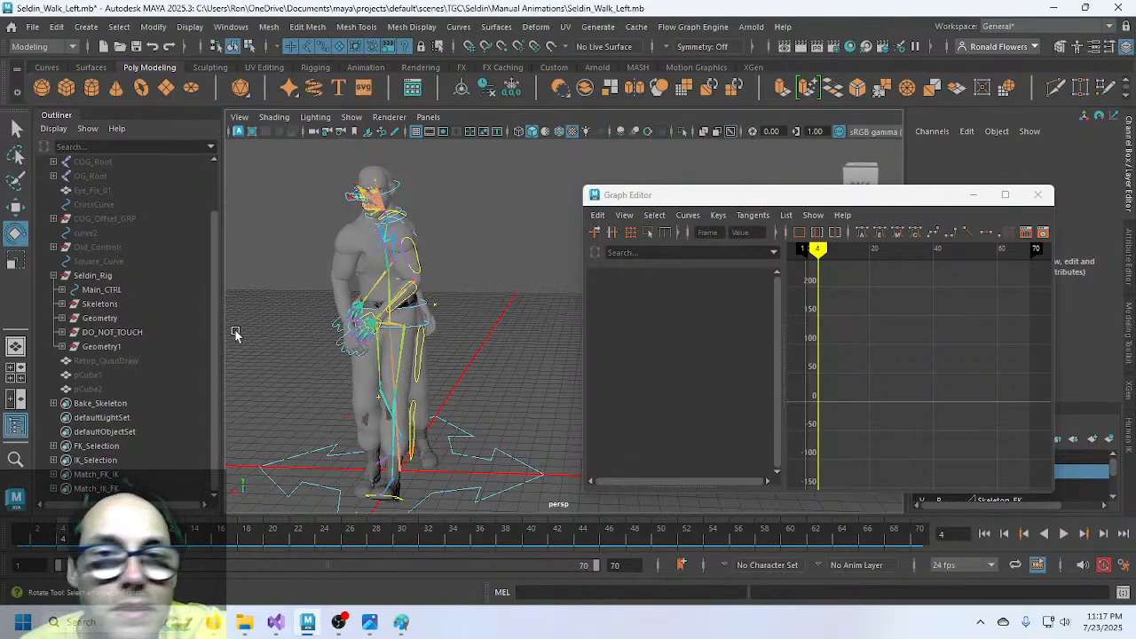
left_click(32, 26)
left_click(78, 91)
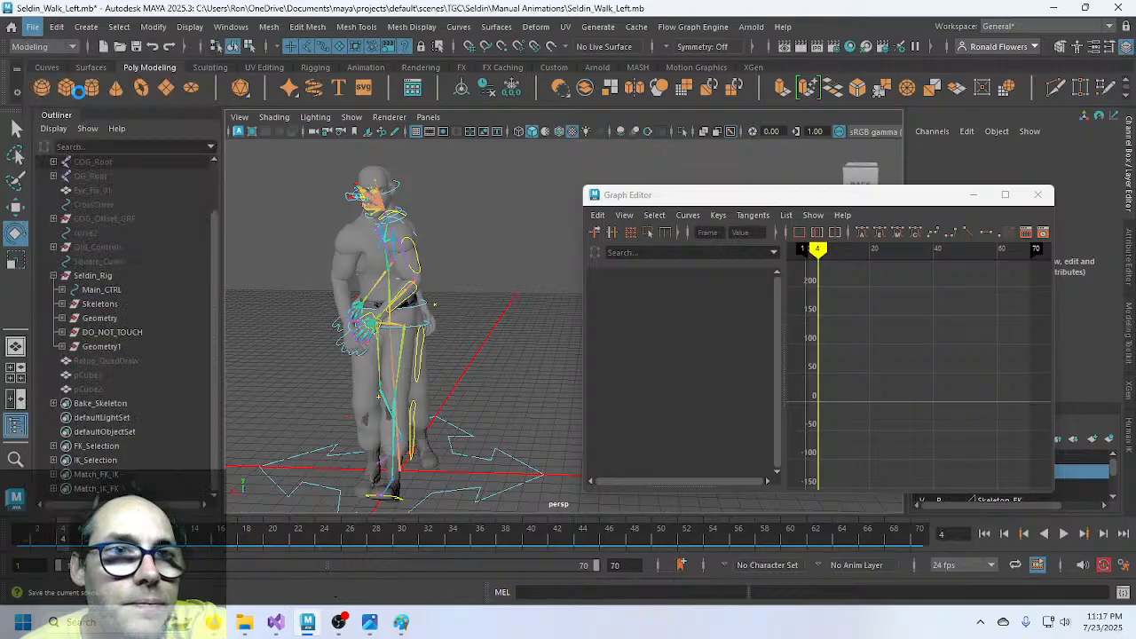
left_click(530, 326)
key("e")
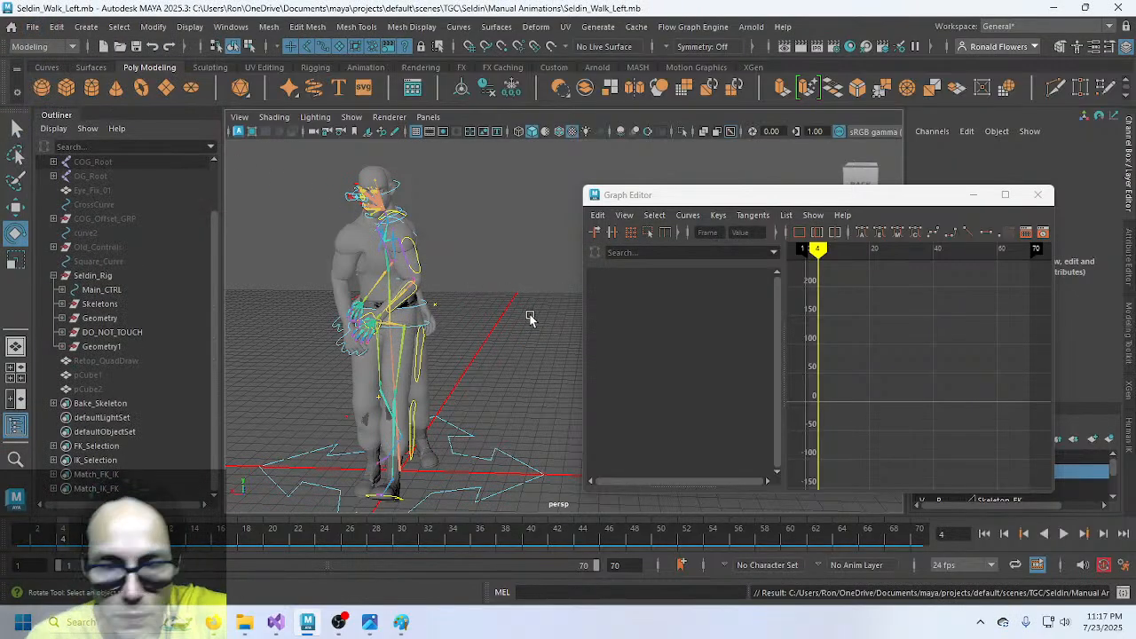